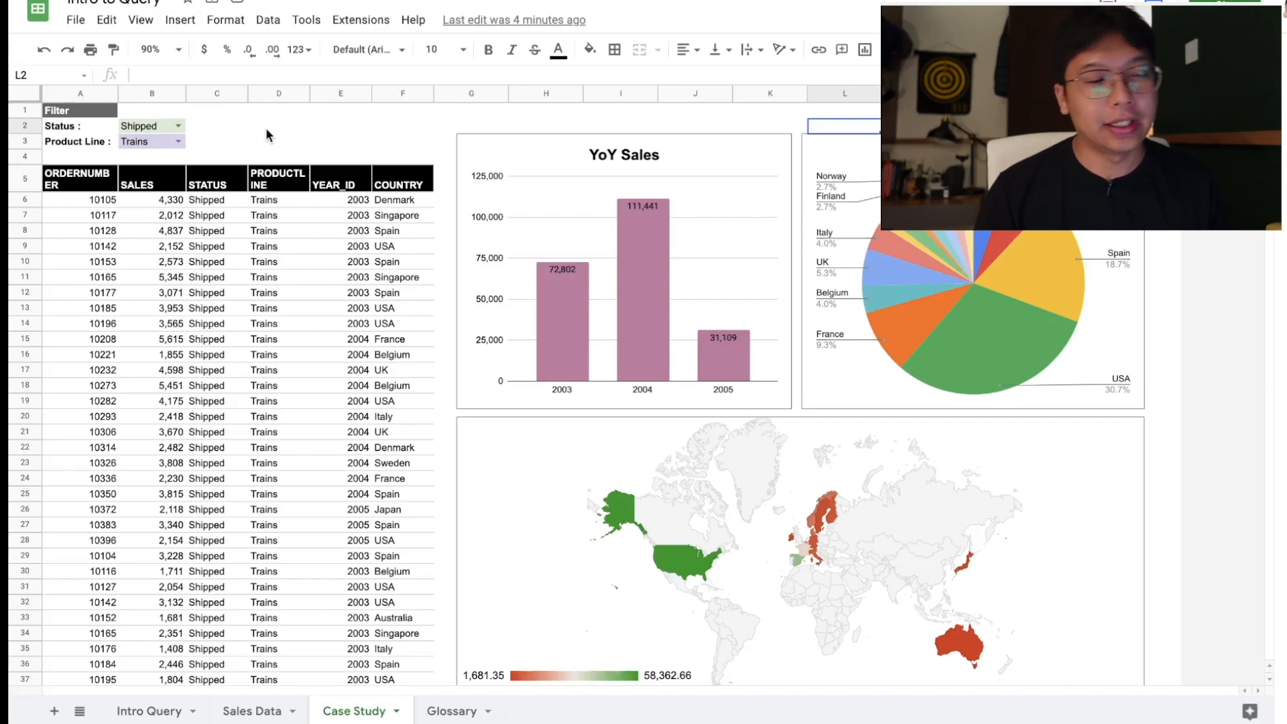
Step: Try the Status filter with Disputed and Cancelled, and return it to Shipped
{"action": "double_click", "coordinate": [178, 130]}
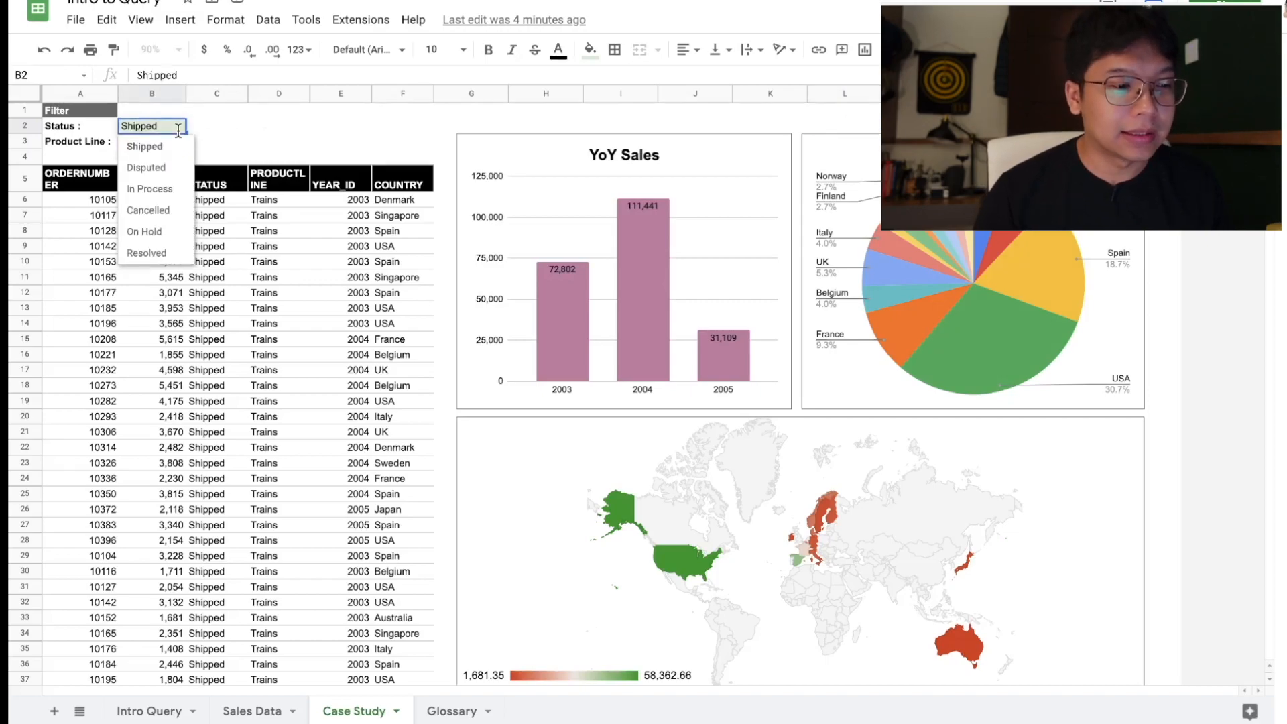
{"action": "left_click", "coordinate": [156, 168]}
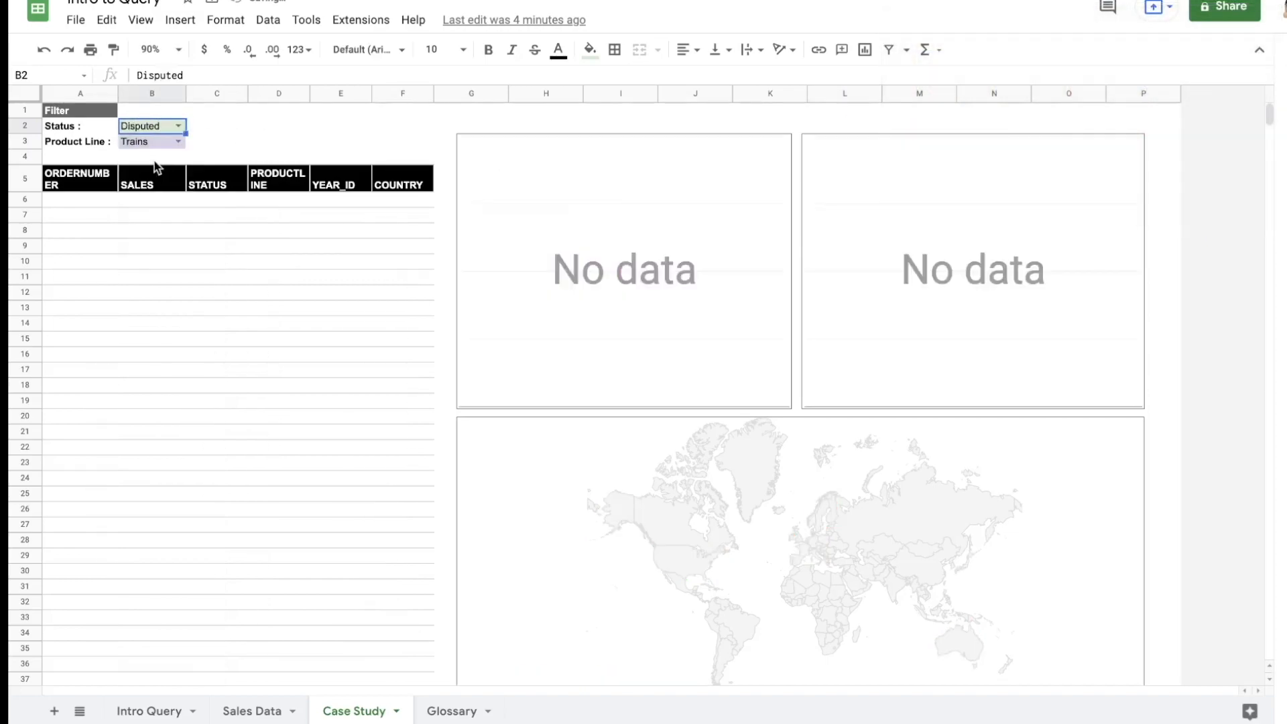
{"action": "left_click", "coordinate": [179, 126]}
{"action": "left_click", "coordinate": [158, 209]}
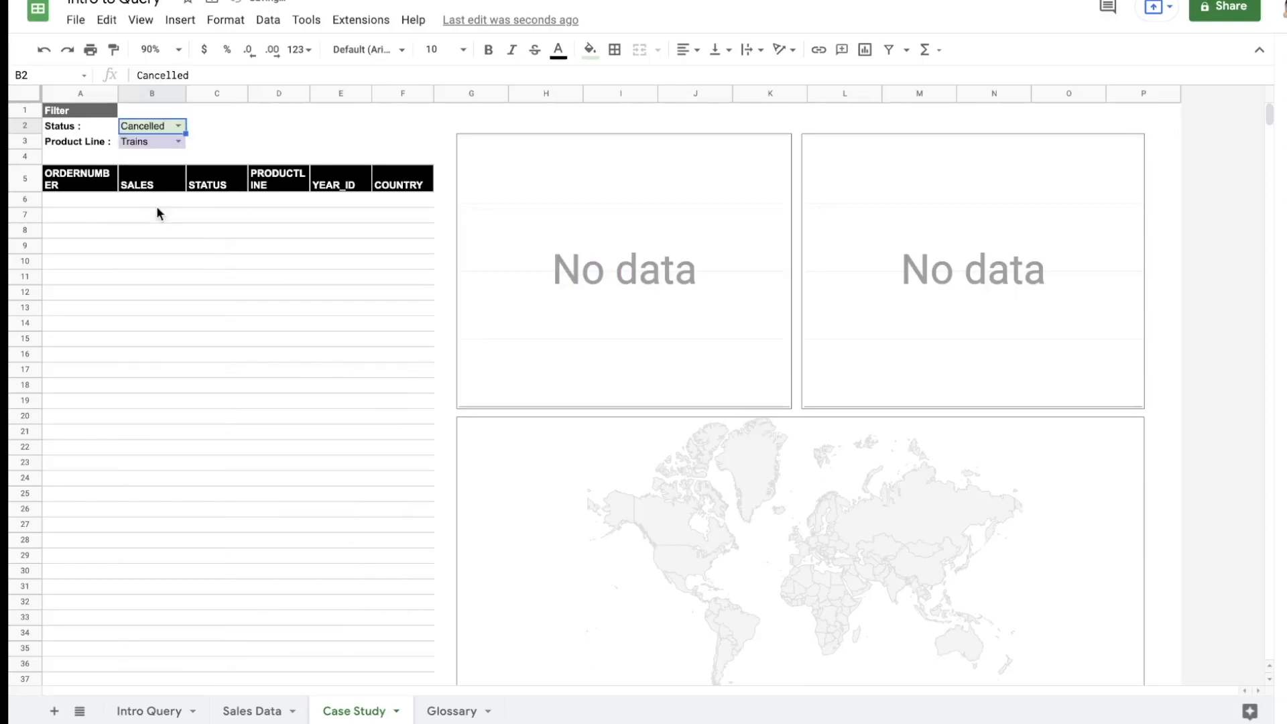
{"action": "left_click", "coordinate": [172, 129]}
{"action": "left_click", "coordinate": [163, 144]}
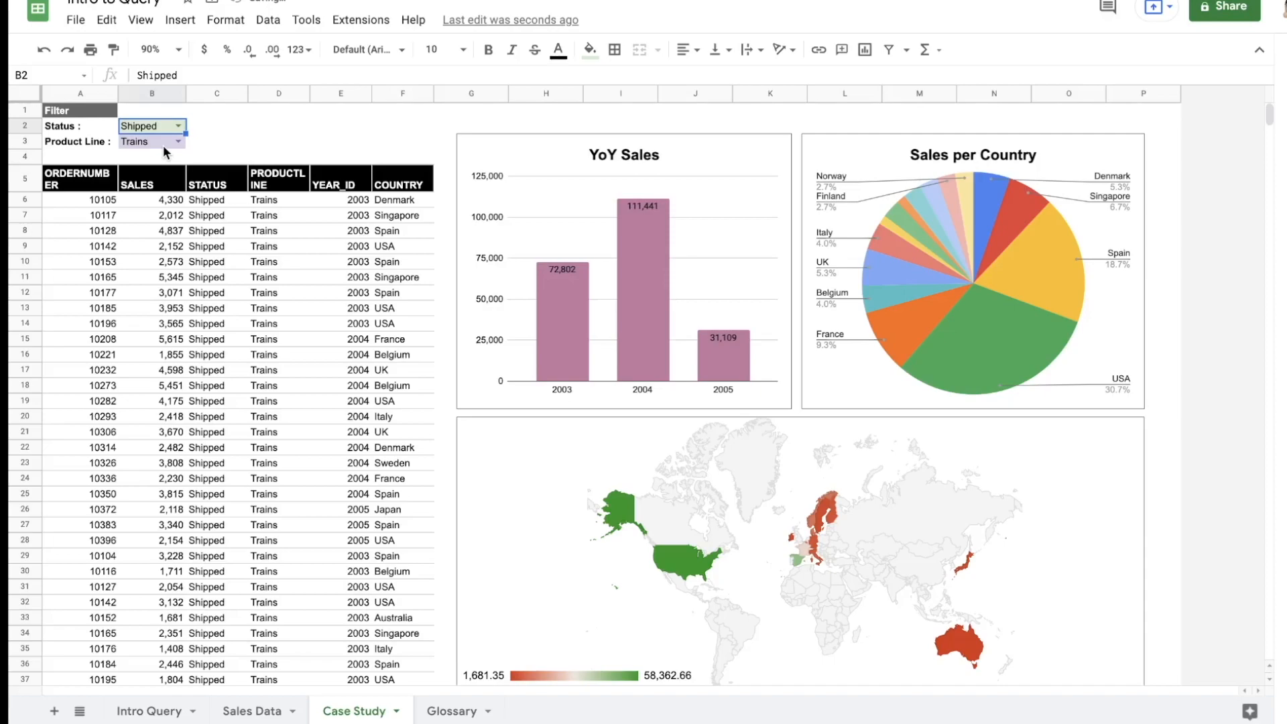
Step: Try Classic Cars in the Product Line filter, and switch it to Vintage Cars
{"action": "left_click", "coordinate": [176, 142]}
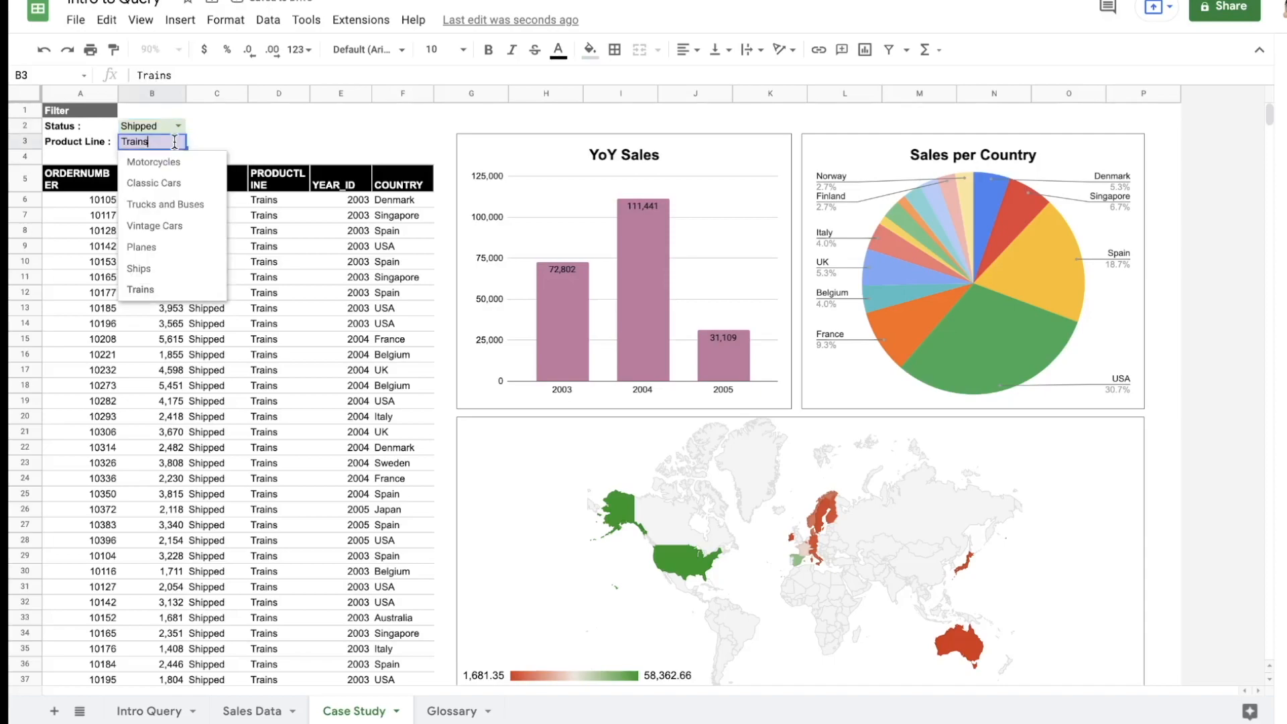
{"action": "left_click", "coordinate": [171, 178]}
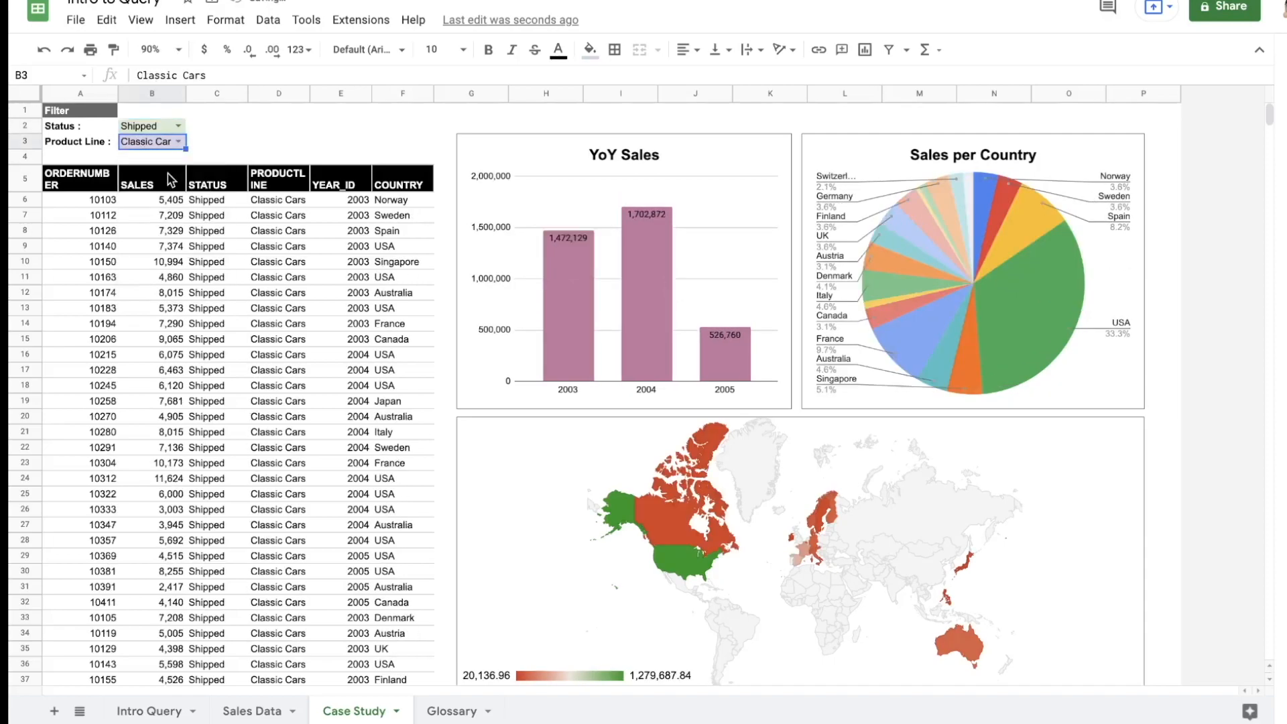
{"action": "left_click", "coordinate": [178, 141]}
{"action": "left_click", "coordinate": [171, 213]}
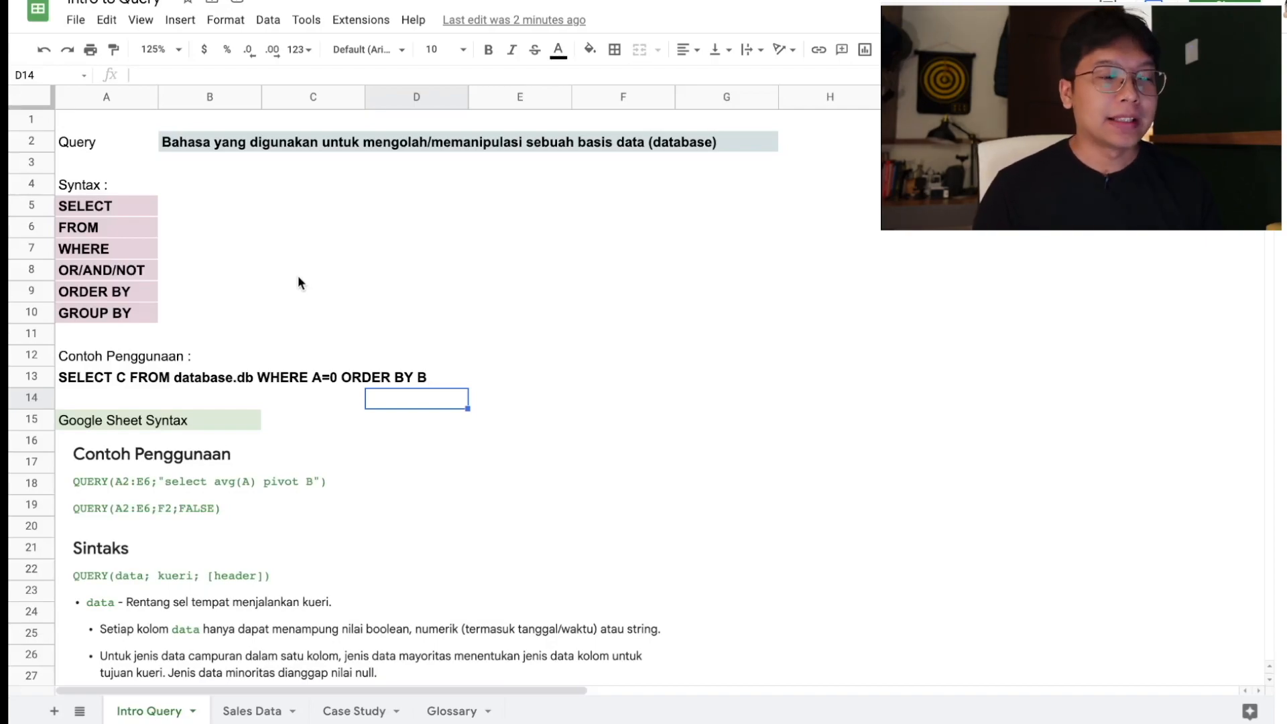
Step: Go through the query syntax keywords in A5:A10 of the Intro Query sheet, from SELECT to GROUP BY, twice in order
{"action": "left_click", "coordinate": [123, 204]}
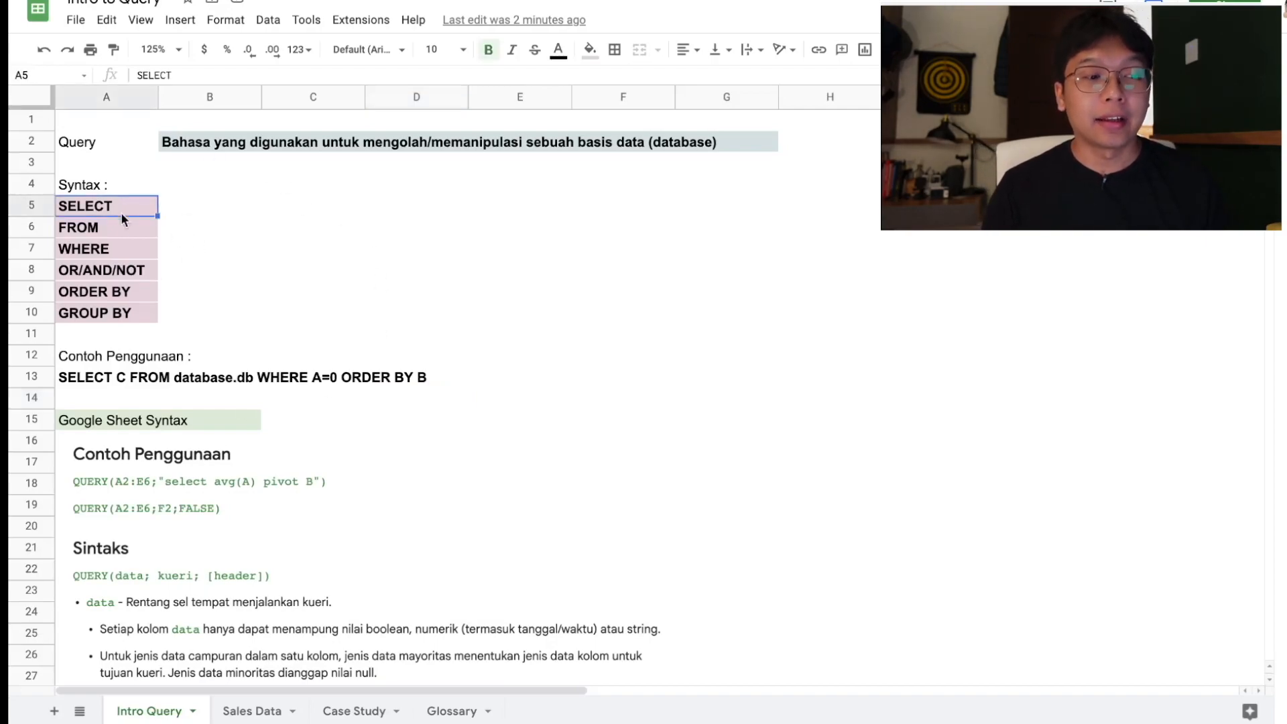
{"action": "left_click", "coordinate": [119, 227]}
{"action": "left_click", "coordinate": [121, 248]}
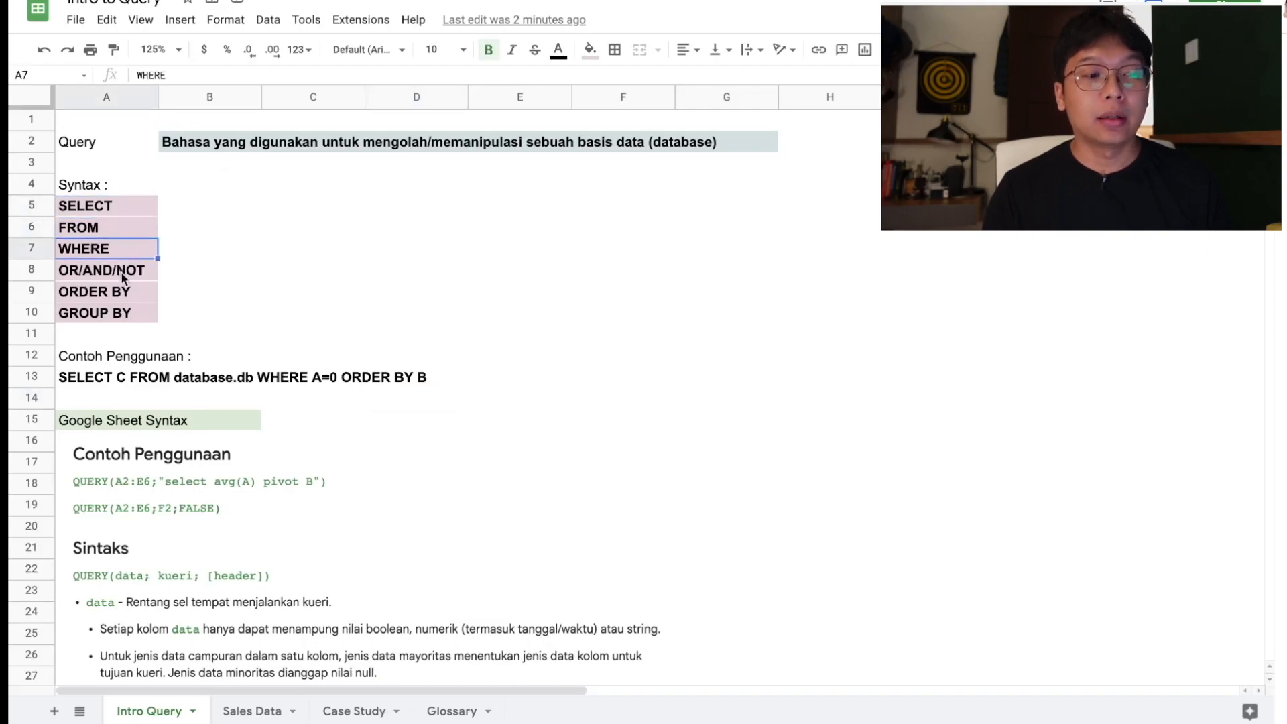
{"action": "left_click", "coordinate": [123, 275]}
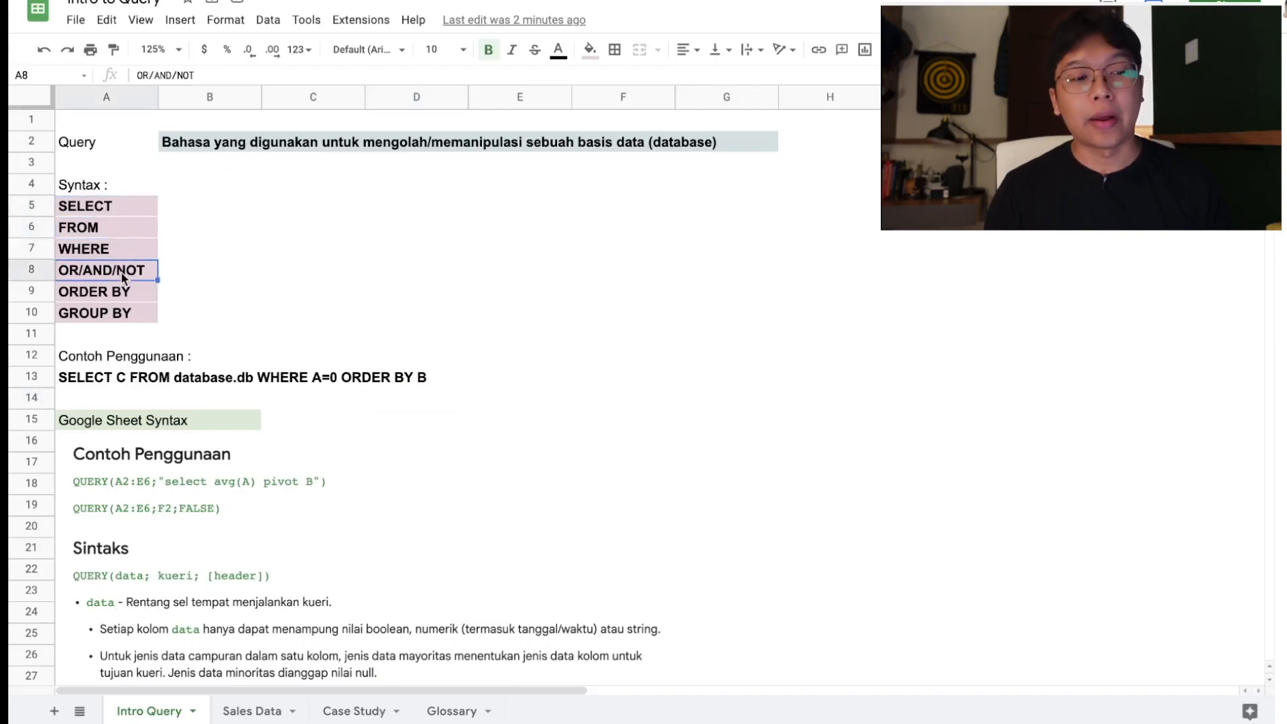
{"action": "left_click", "coordinate": [122, 293]}
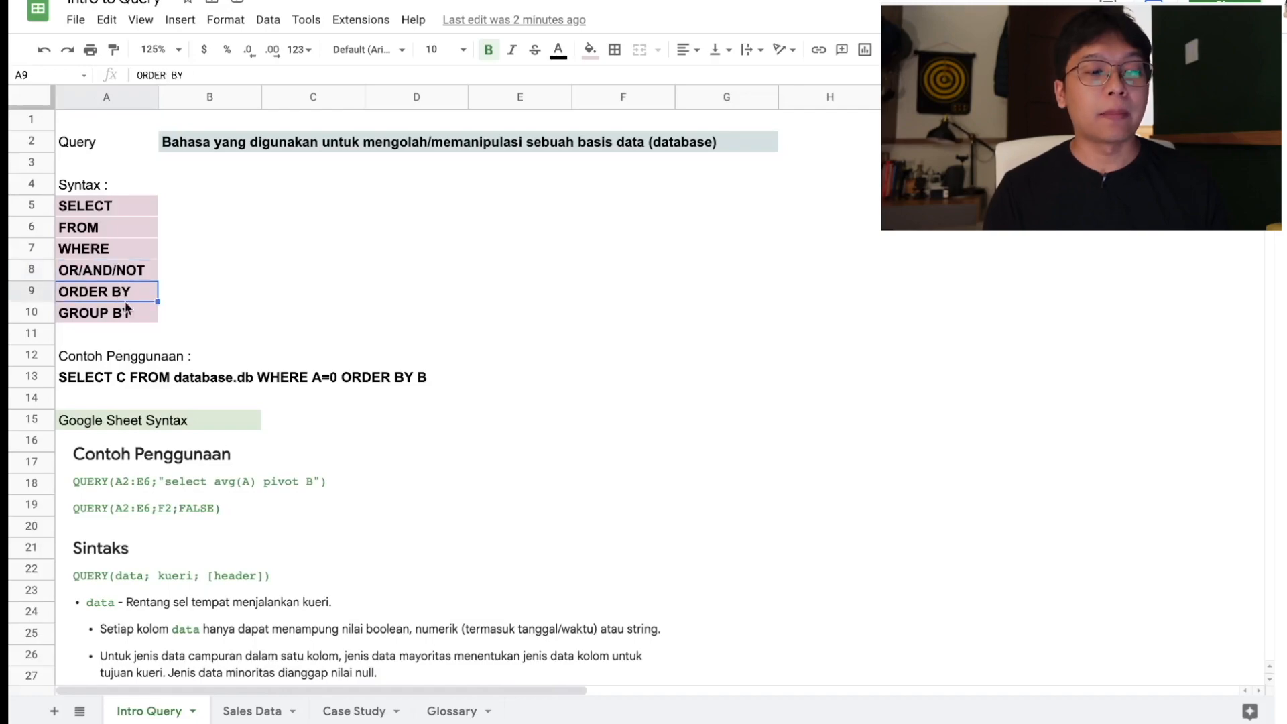
{"action": "left_click", "coordinate": [126, 318]}
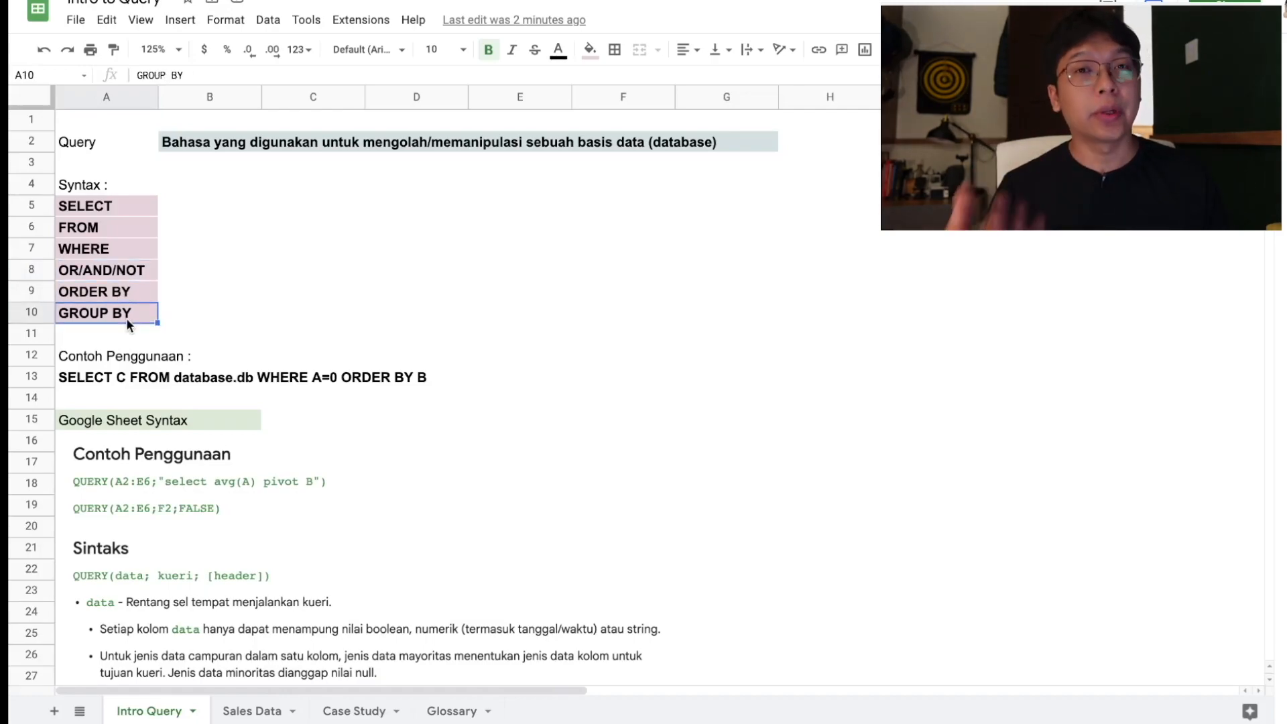
{"action": "left_click", "coordinate": [123, 207]}
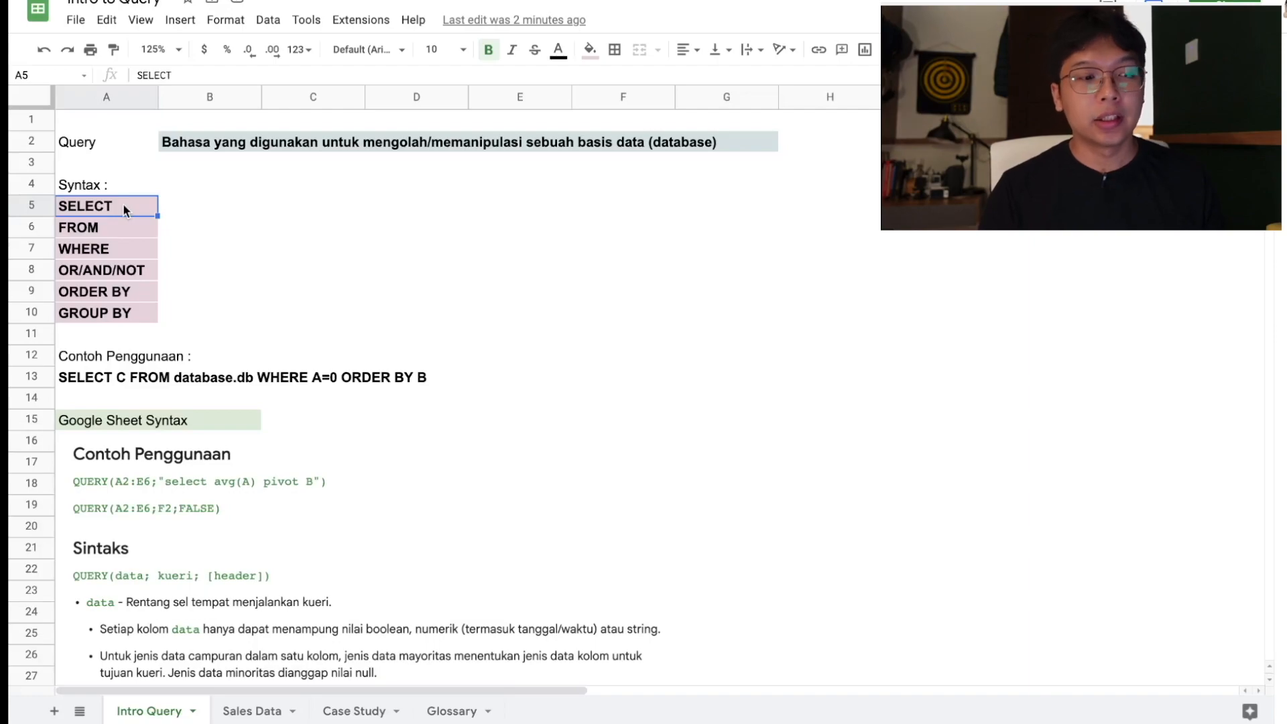
{"action": "left_click", "coordinate": [115, 228]}
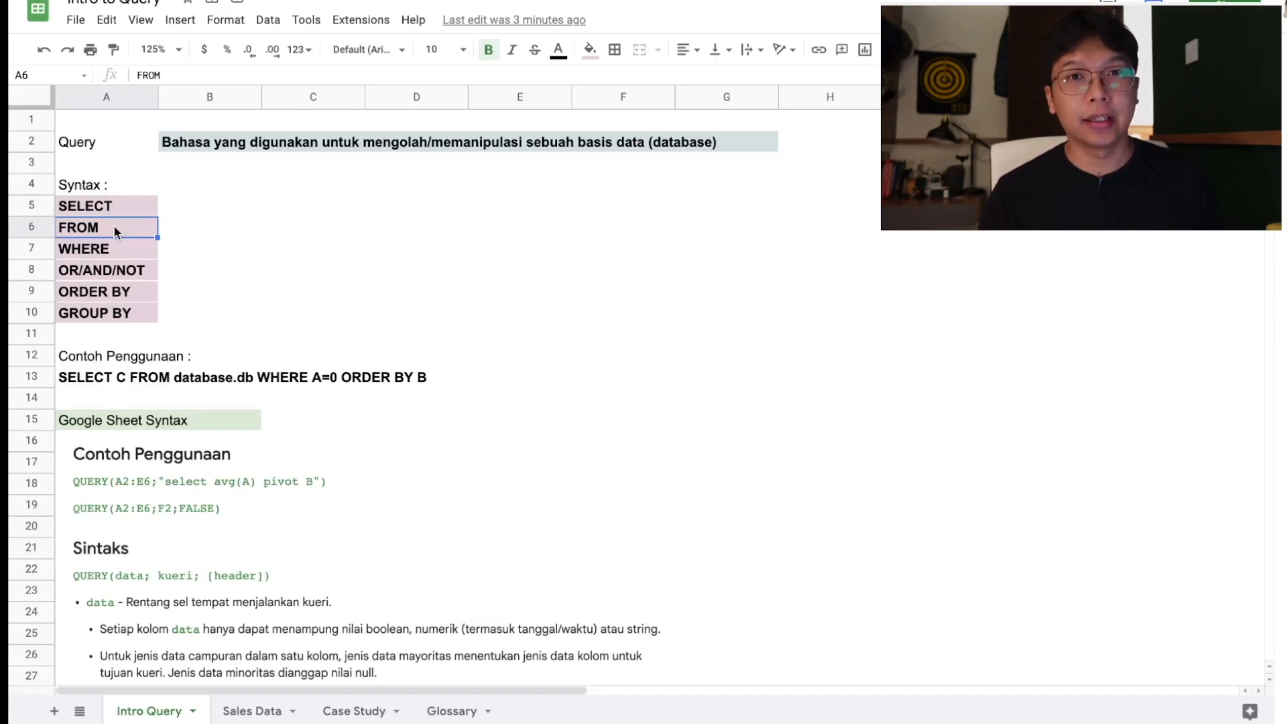
{"action": "left_click", "coordinate": [112, 247]}
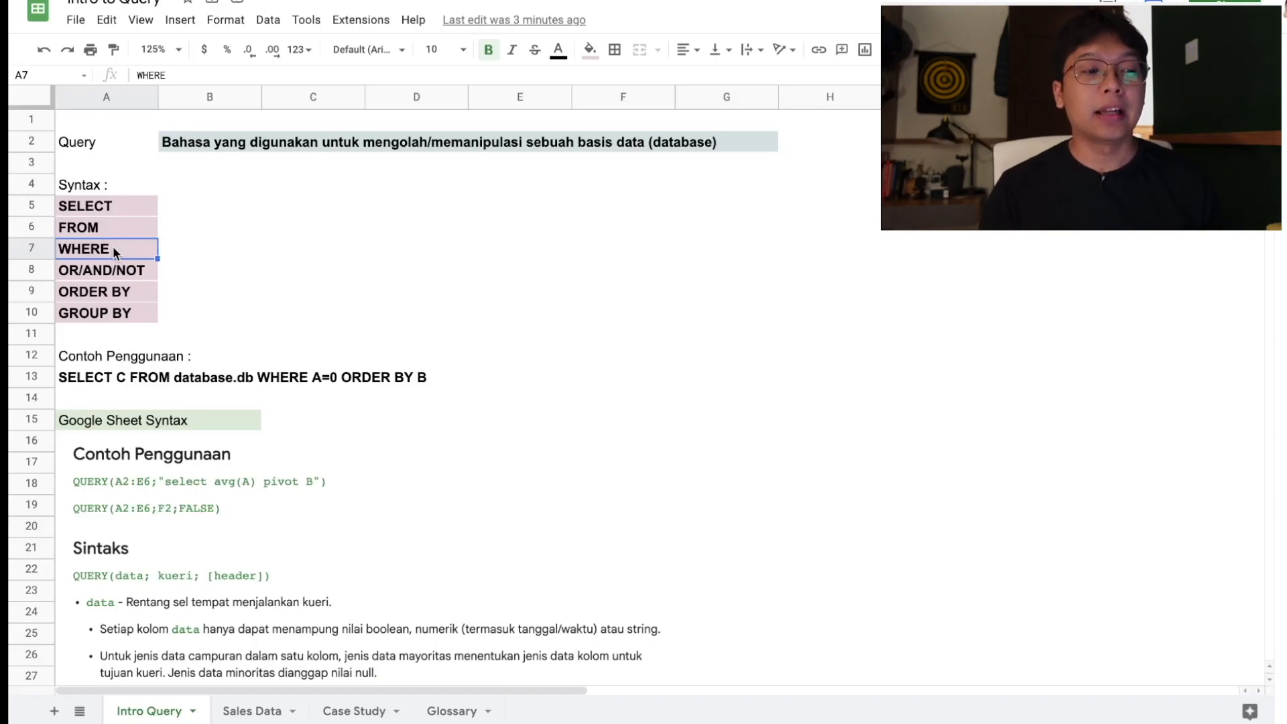
{"action": "left_click", "coordinate": [103, 272]}
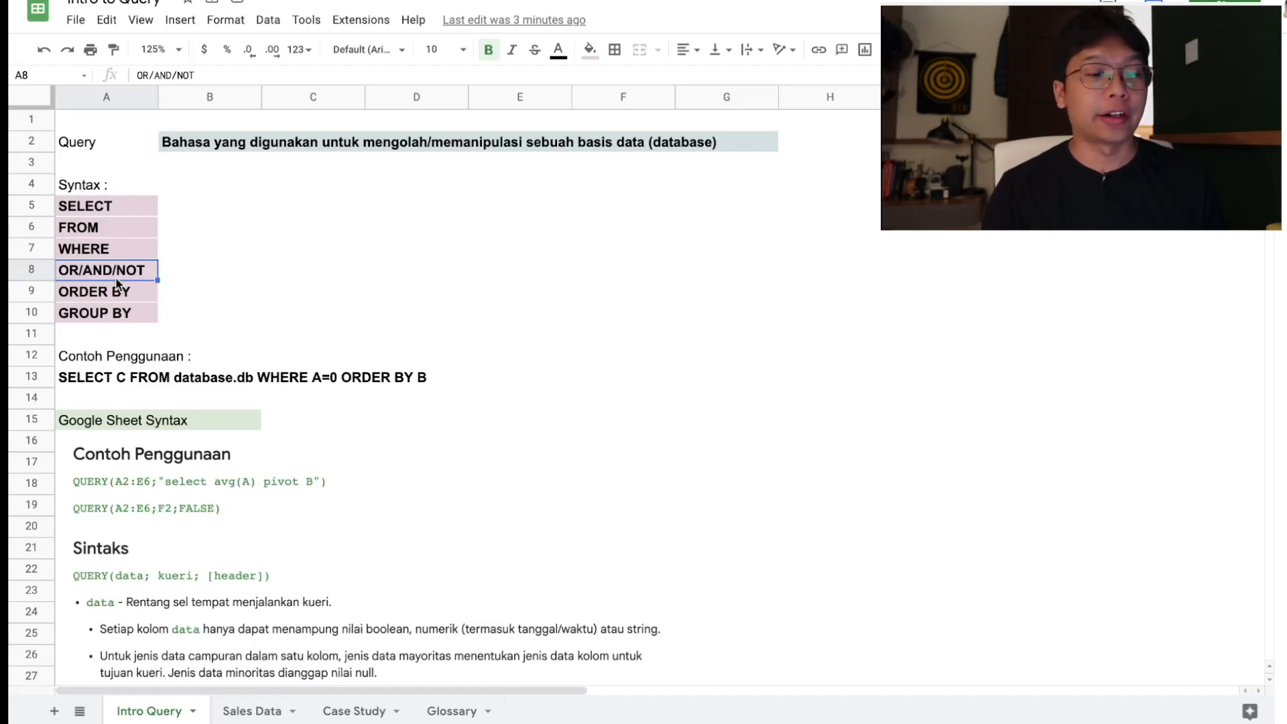
{"action": "left_click", "coordinate": [126, 287]}
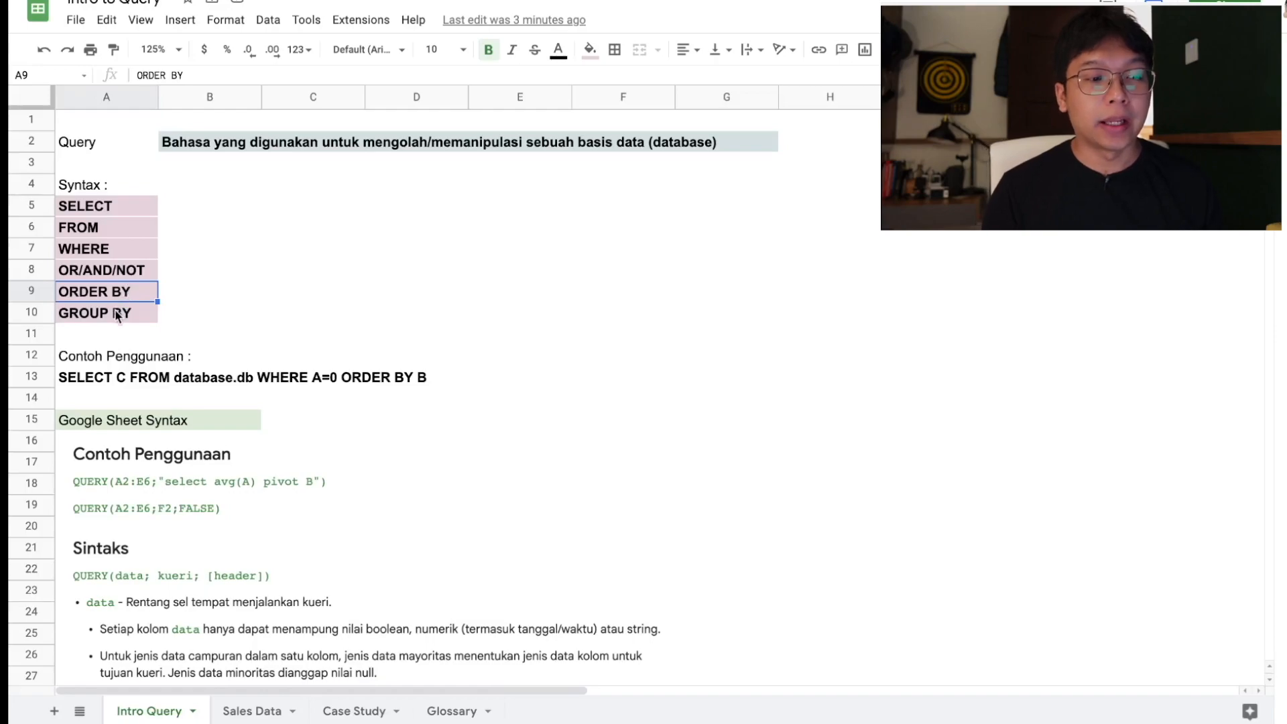
{"action": "left_click", "coordinate": [117, 315]}
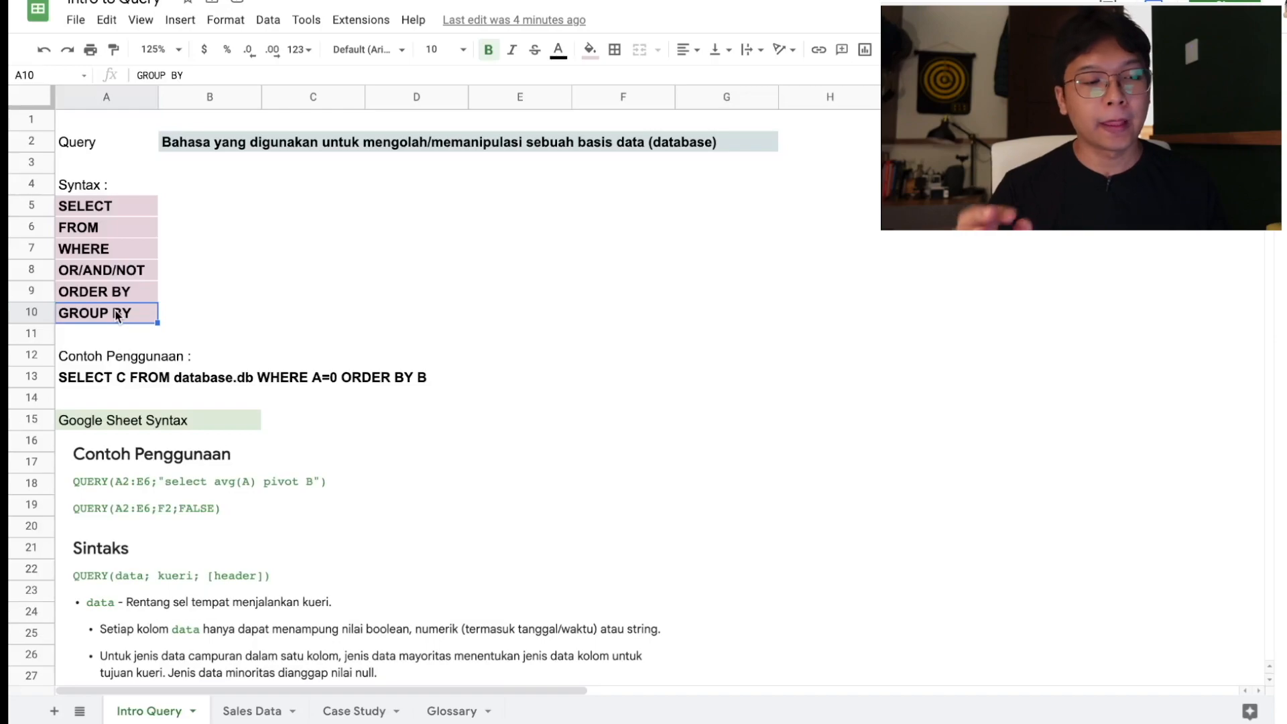
Step: Read the example query in row 13 and the Google Sheets QUERY syntax notes beneath it
{"action": "left_click", "coordinate": [93, 384]}
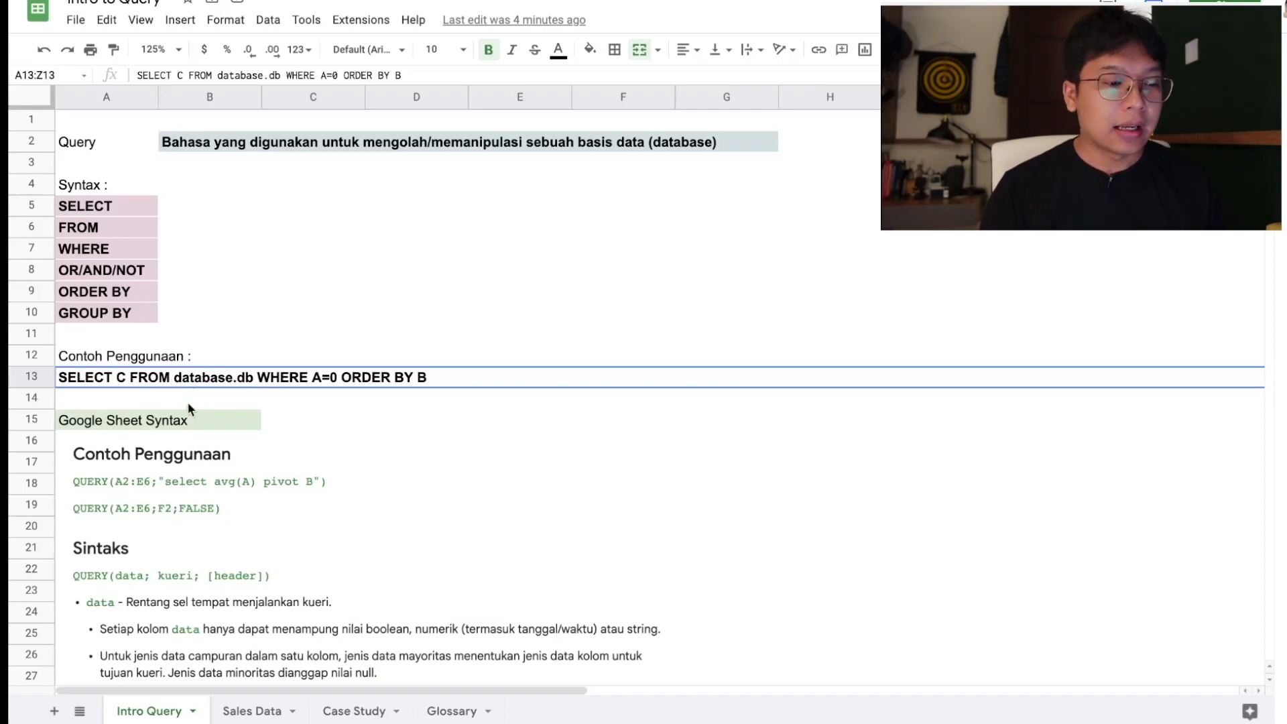
{"action": "scroll", "coordinate": [185, 411], "scroll_direction": "down", "scroll_amount": 1}
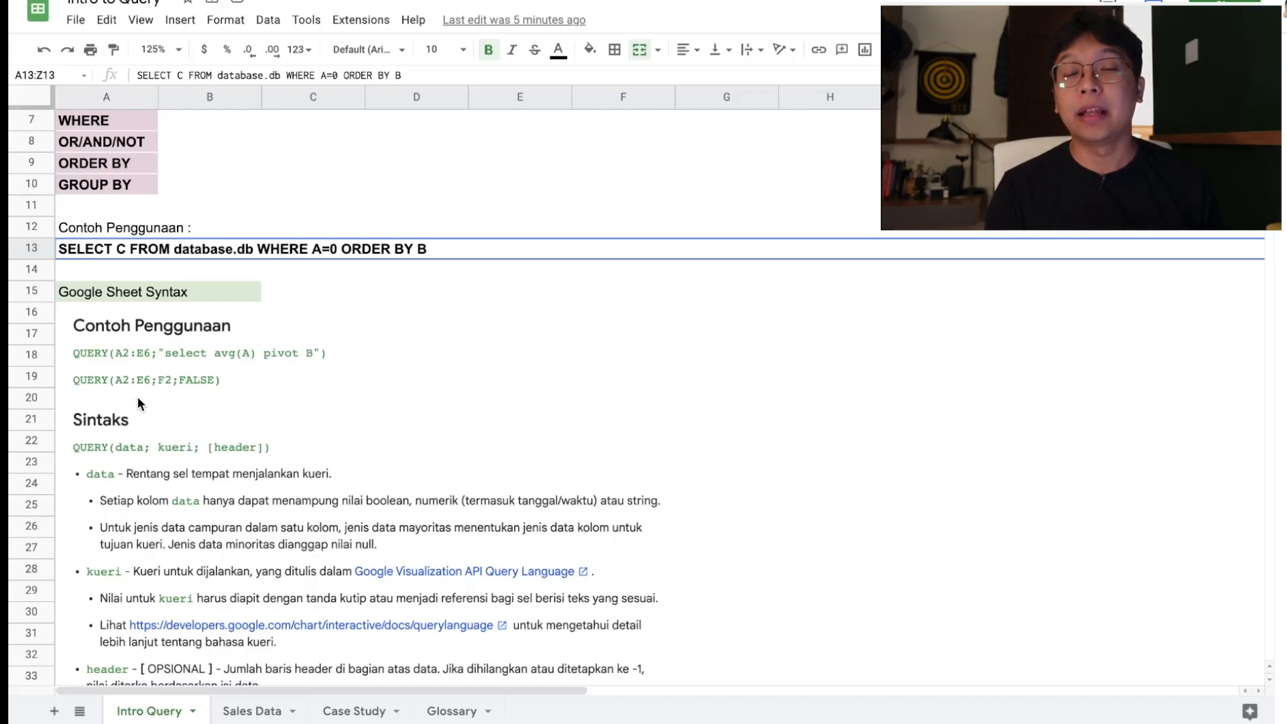
{"action": "scroll", "coordinate": [138, 397], "scroll_direction": "down", "scroll_amount": 5}
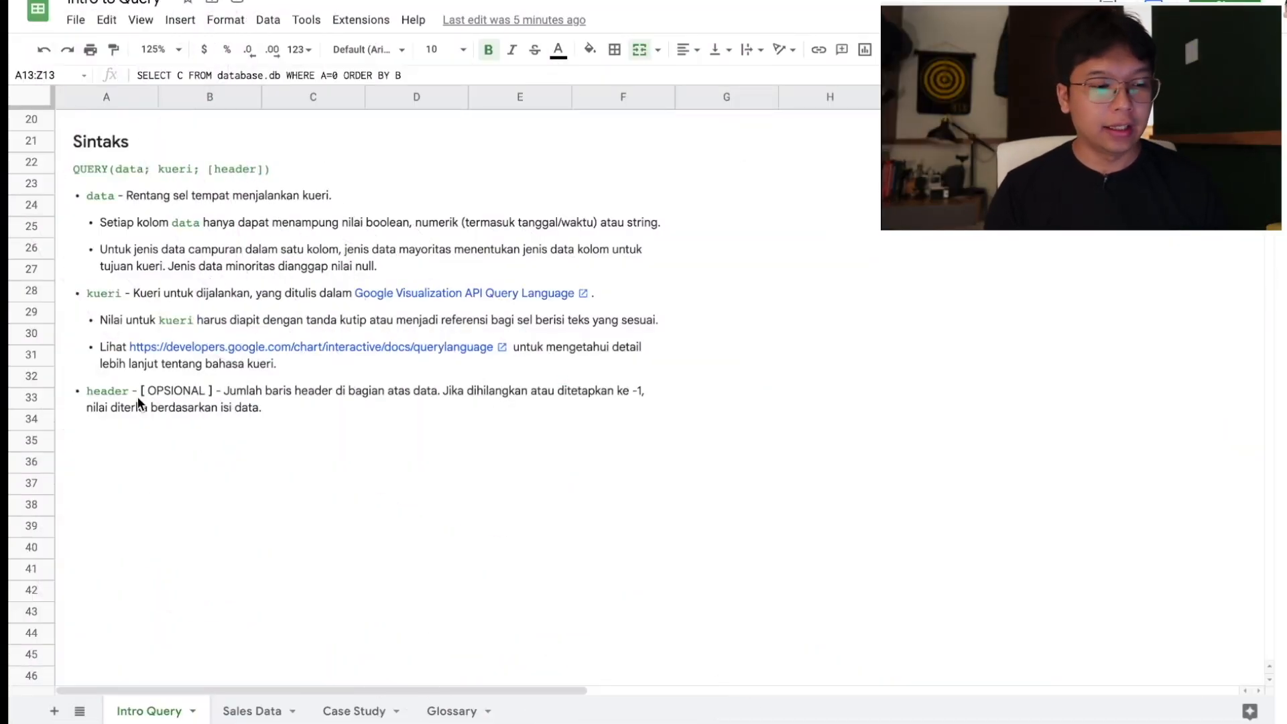
Step: Examine the columns and rows of the Sales Data sheet, including the quantity, price and sales headers
{"action": "left_click", "coordinate": [271, 715]}
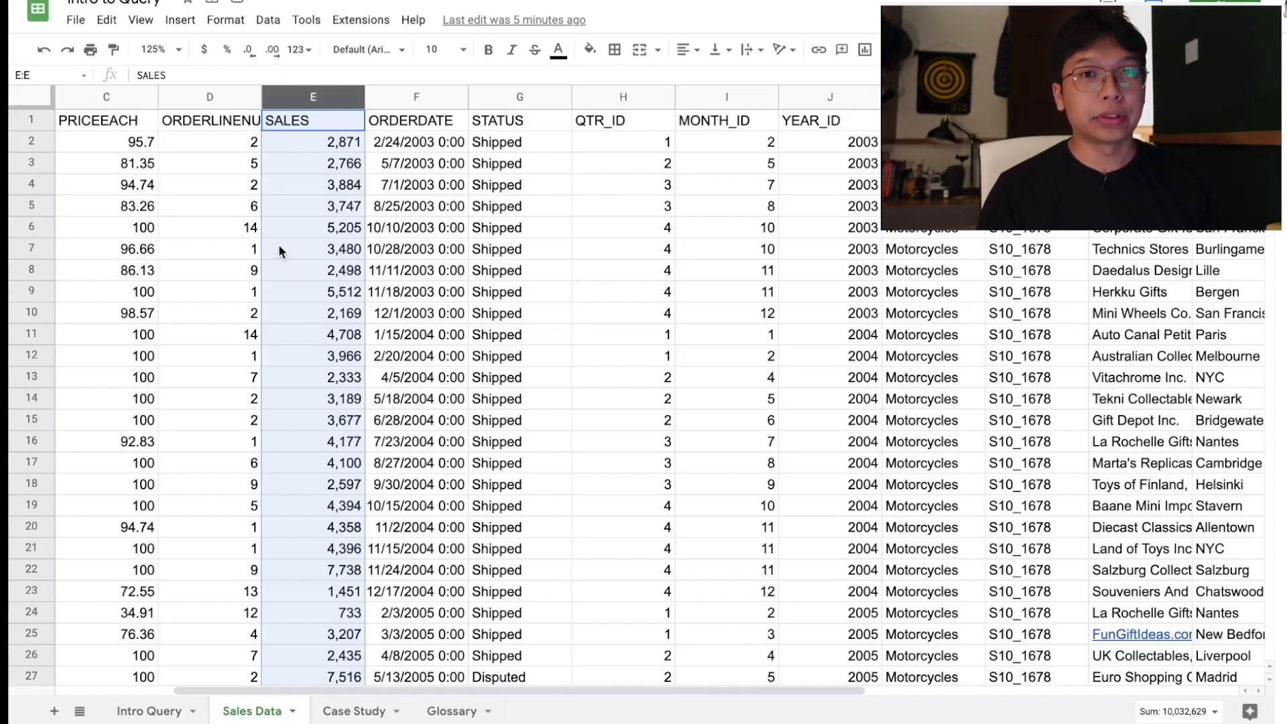
{"action": "scroll", "coordinate": [279, 246], "scroll_direction": "left", "scroll_amount": 3}
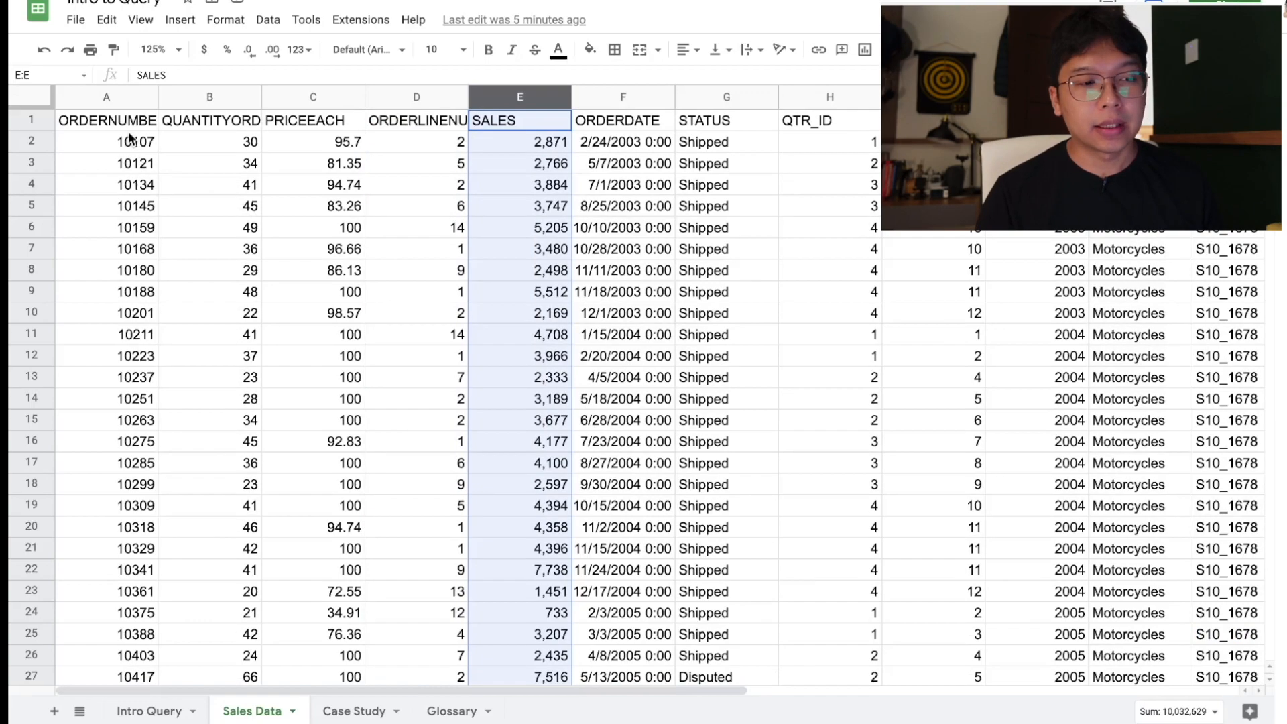
{"action": "left_click", "coordinate": [211, 127]}
{"action": "left_click", "coordinate": [303, 122]}
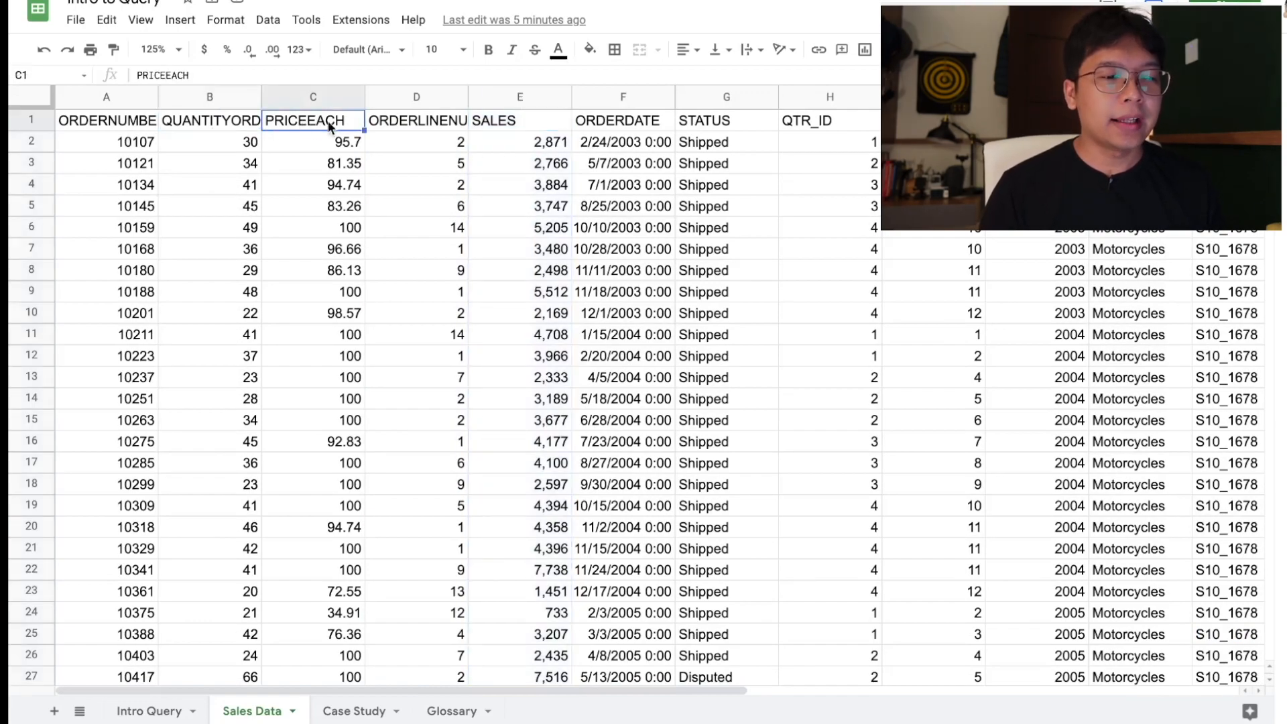
{"action": "left_click", "coordinate": [484, 123]}
{"action": "scroll", "coordinate": [717, 134], "scroll_direction": "right", "scroll_amount": 2}
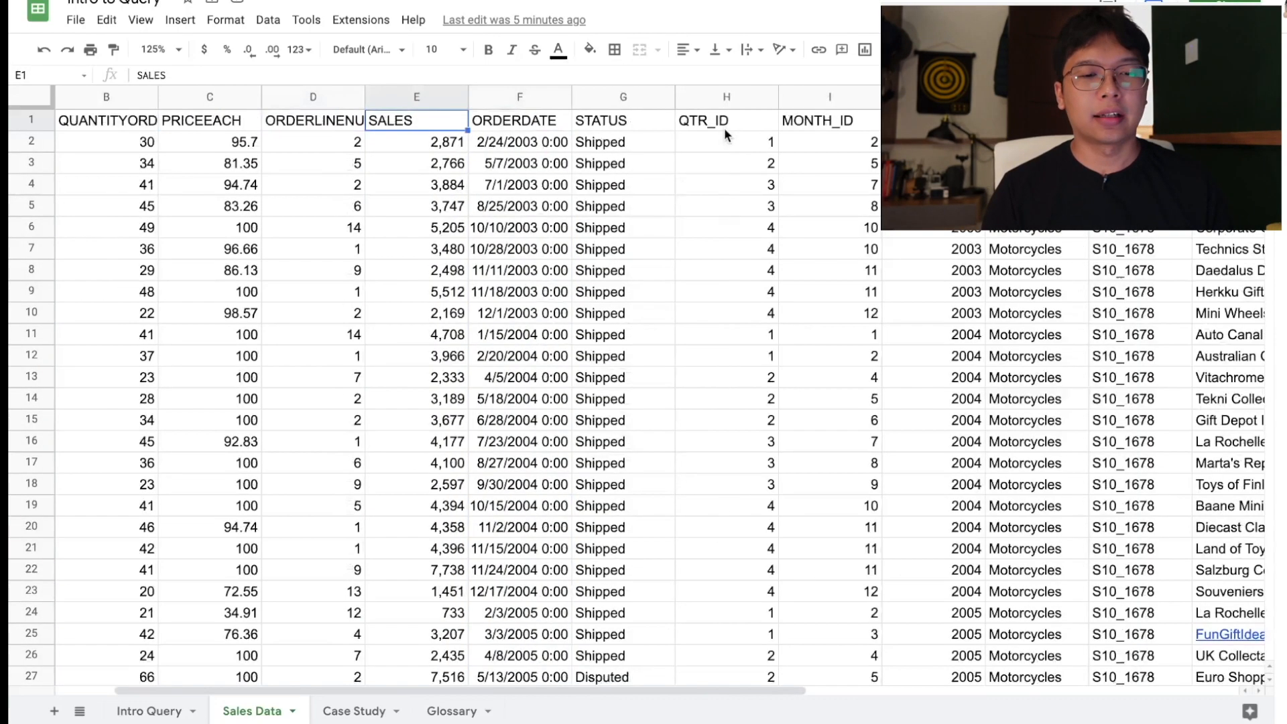
{"action": "scroll", "coordinate": [585, 136], "scroll_direction": "right", "scroll_amount": 6}
{"action": "scroll", "coordinate": [586, 137], "scroll_direction": "left", "scroll_amount": 9}
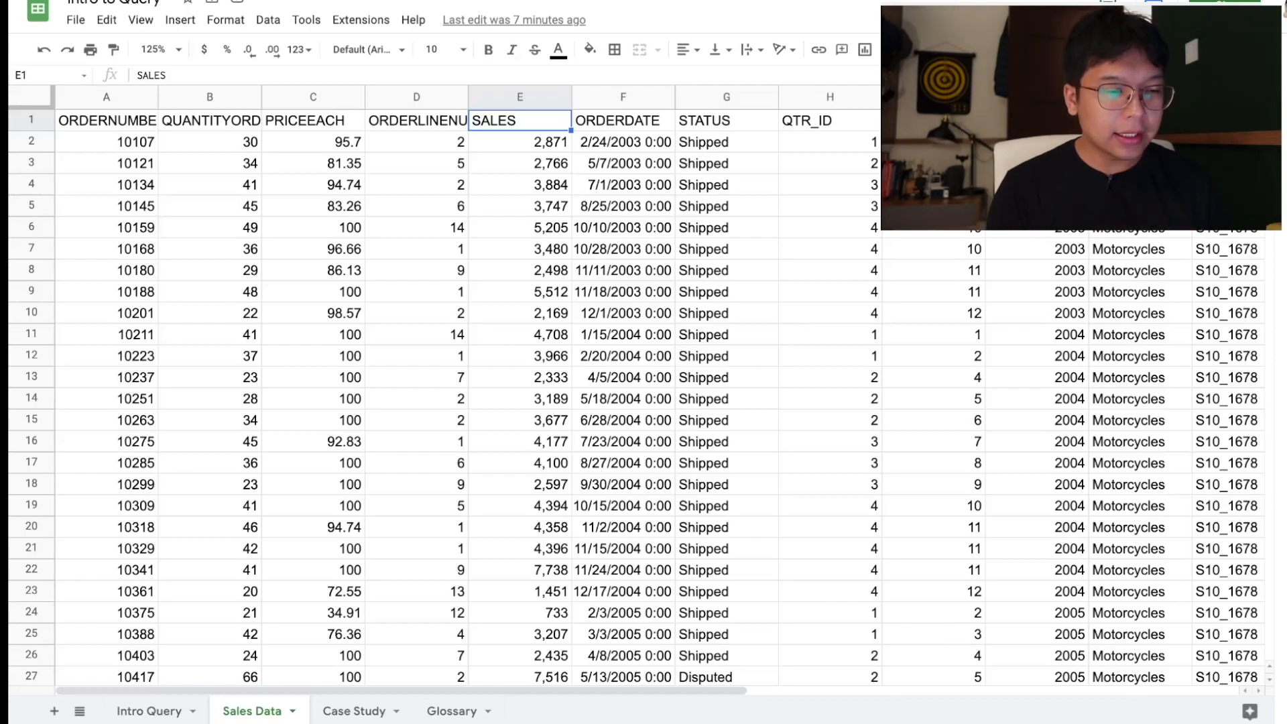
{"action": "scroll", "coordinate": [231, 294], "scroll_direction": "down", "scroll_amount": 5}
{"action": "scroll", "coordinate": [230, 294], "scroll_direction": "up", "scroll_amount": 5}
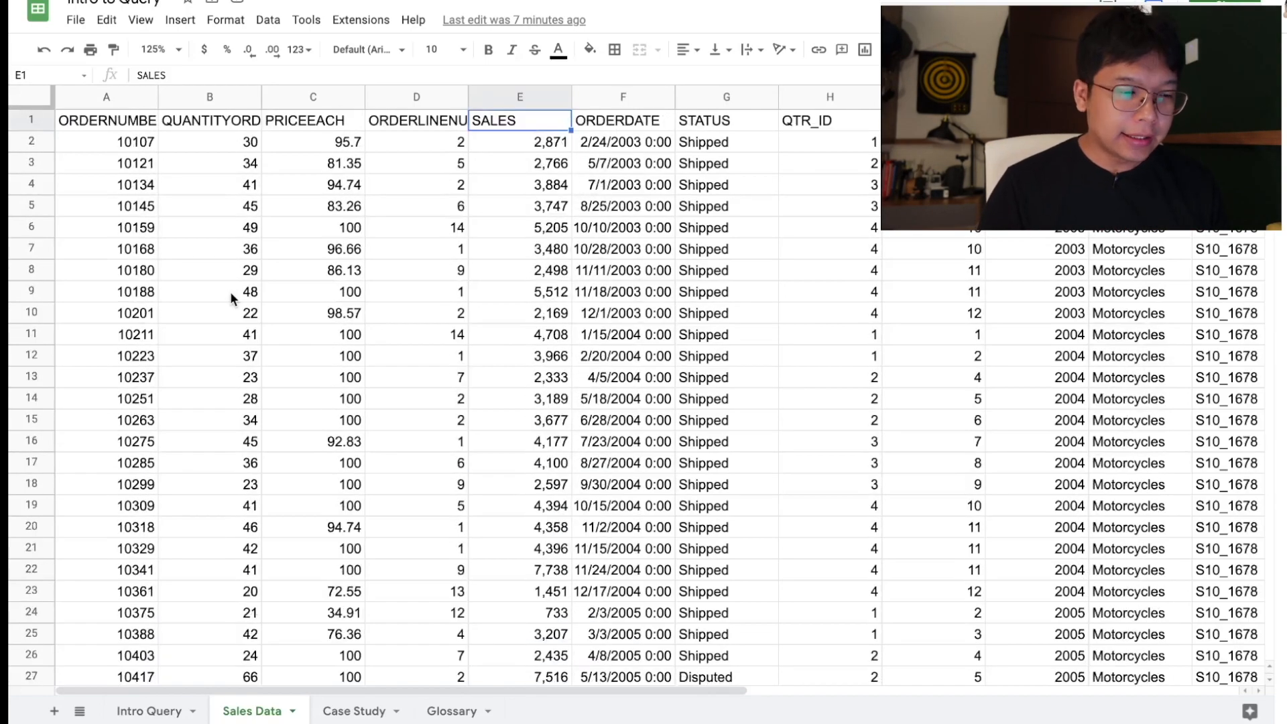
Step: Add a new sheet after Sales Data and name it Exercise 1
{"action": "left_click", "coordinate": [55, 711]}
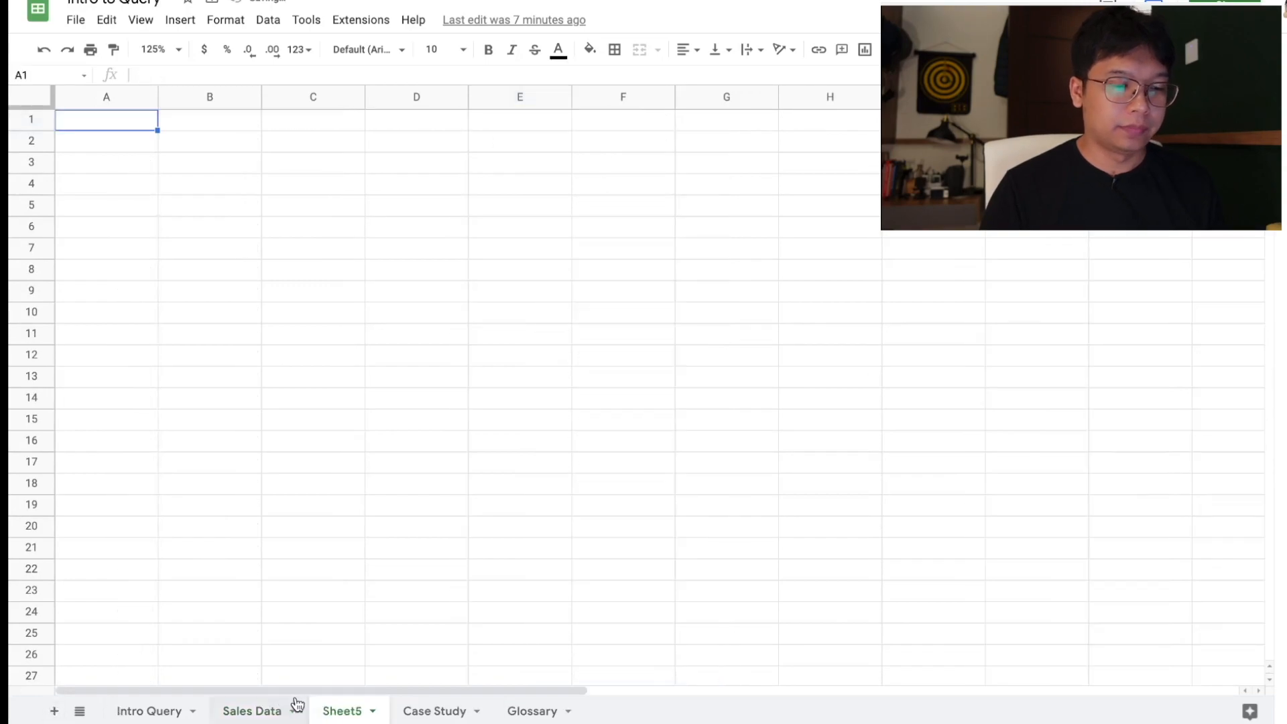
{"action": "double_click", "coordinate": [349, 713]}
{"action": "type", "text": "Ex"}
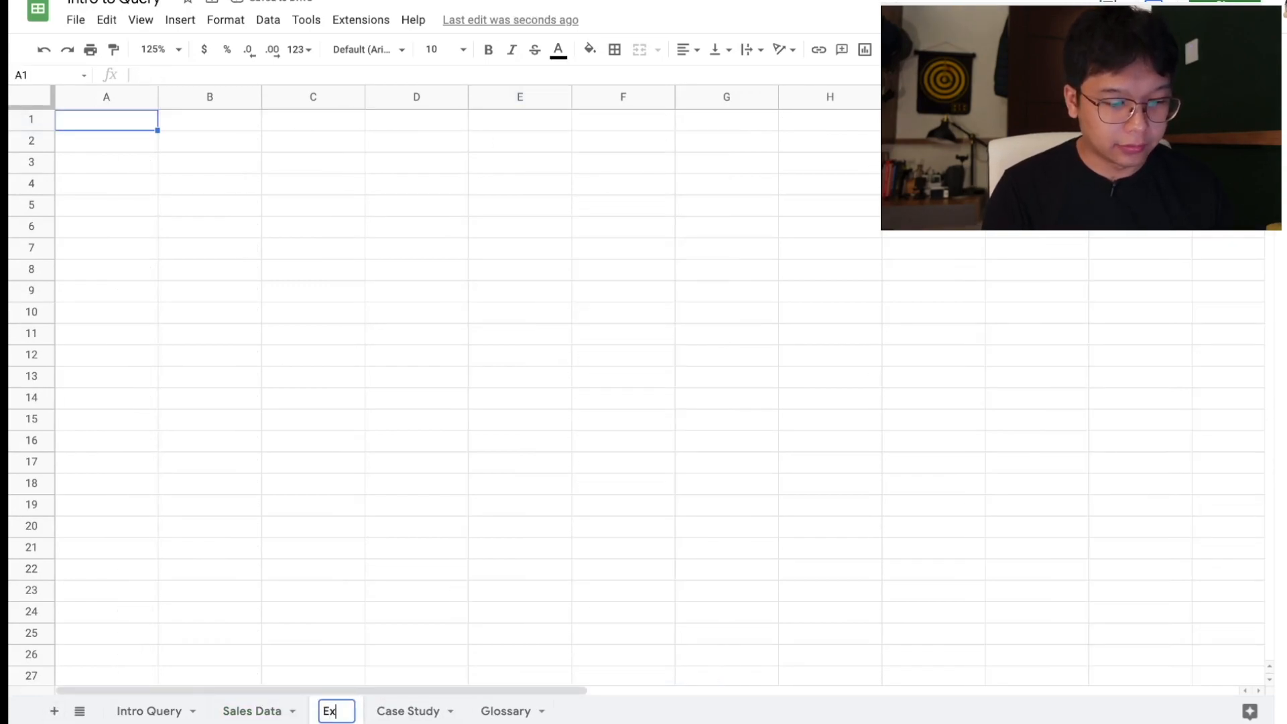
{"action": "type", "text": "ercise 1"}
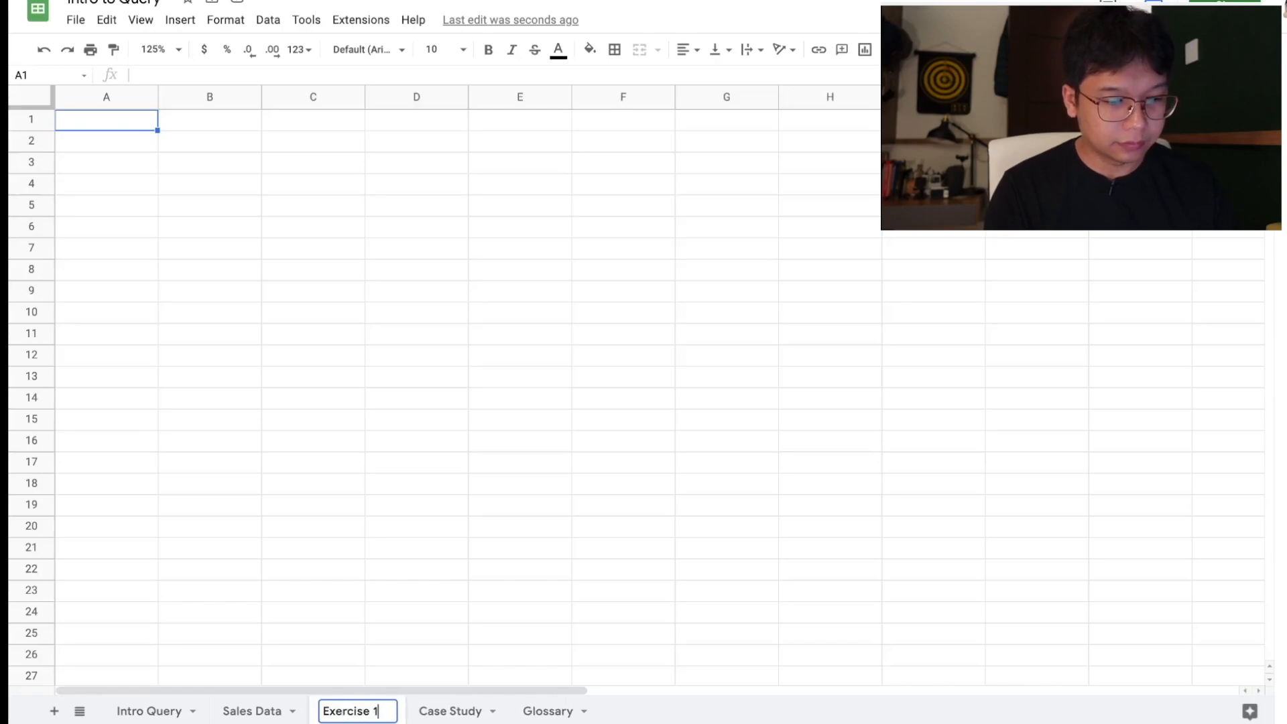
{"action": "key", "text": "Return"}
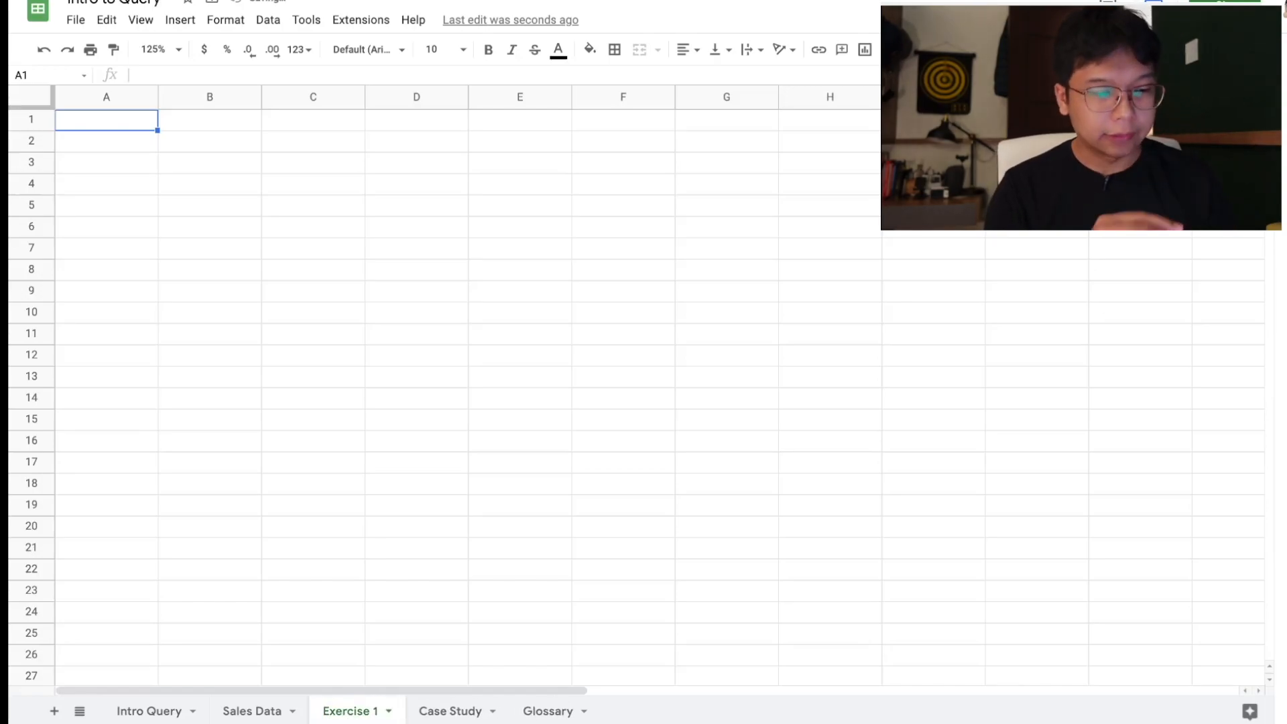
Step: Examine the header row of the Case Study sheet's table, going through each header from ORDERNUMBER to COUNTRY
{"action": "left_click", "coordinate": [451, 712]}
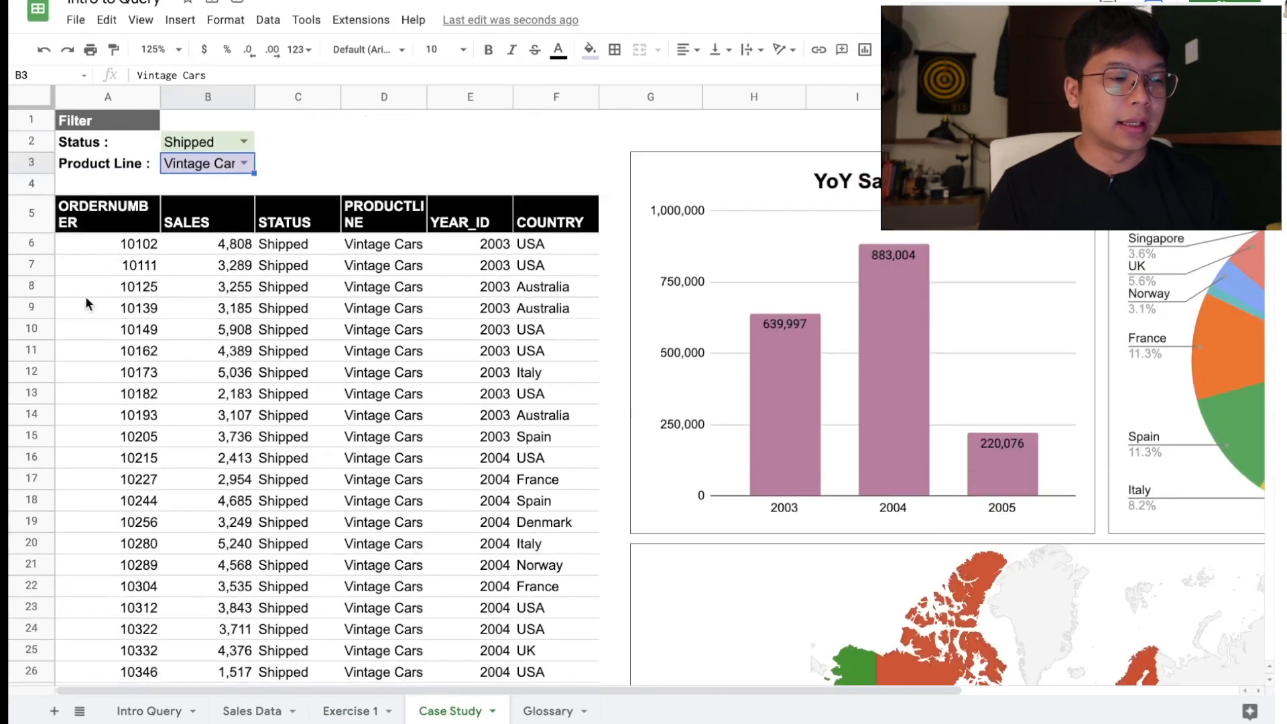
{"action": "left_click", "coordinate": [122, 227]}
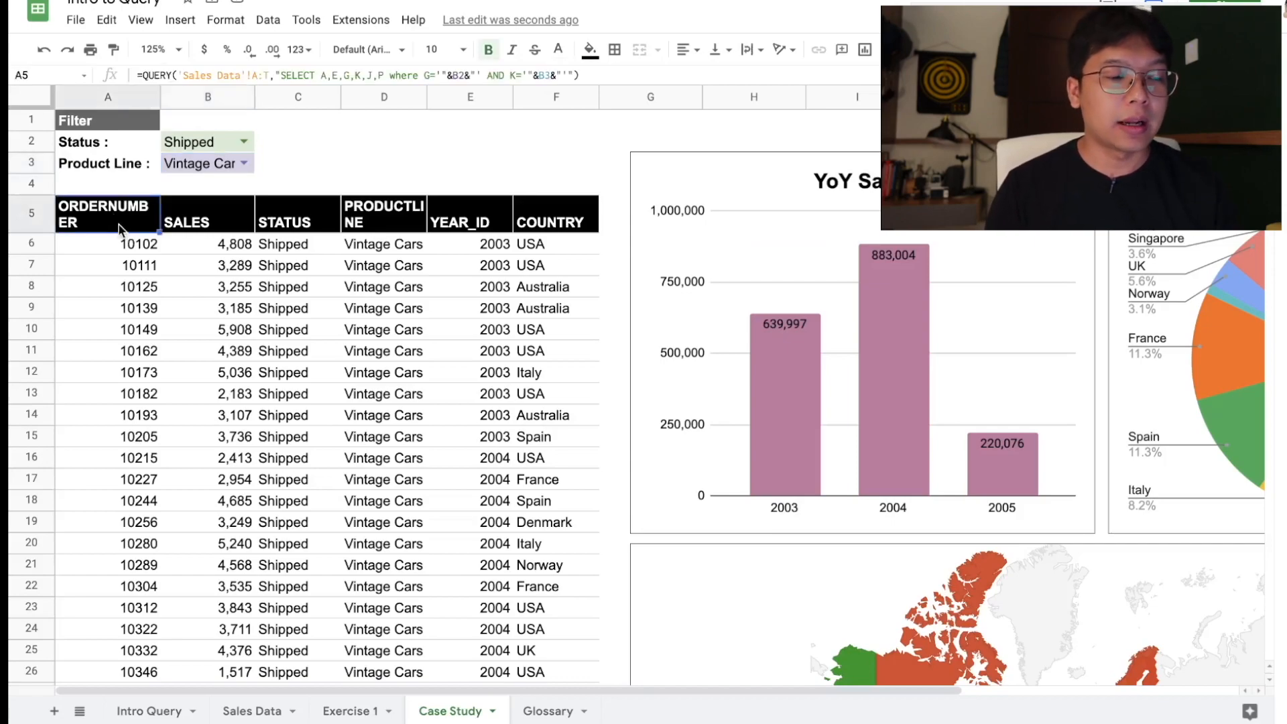
{"action": "left_click", "coordinate": [194, 227]}
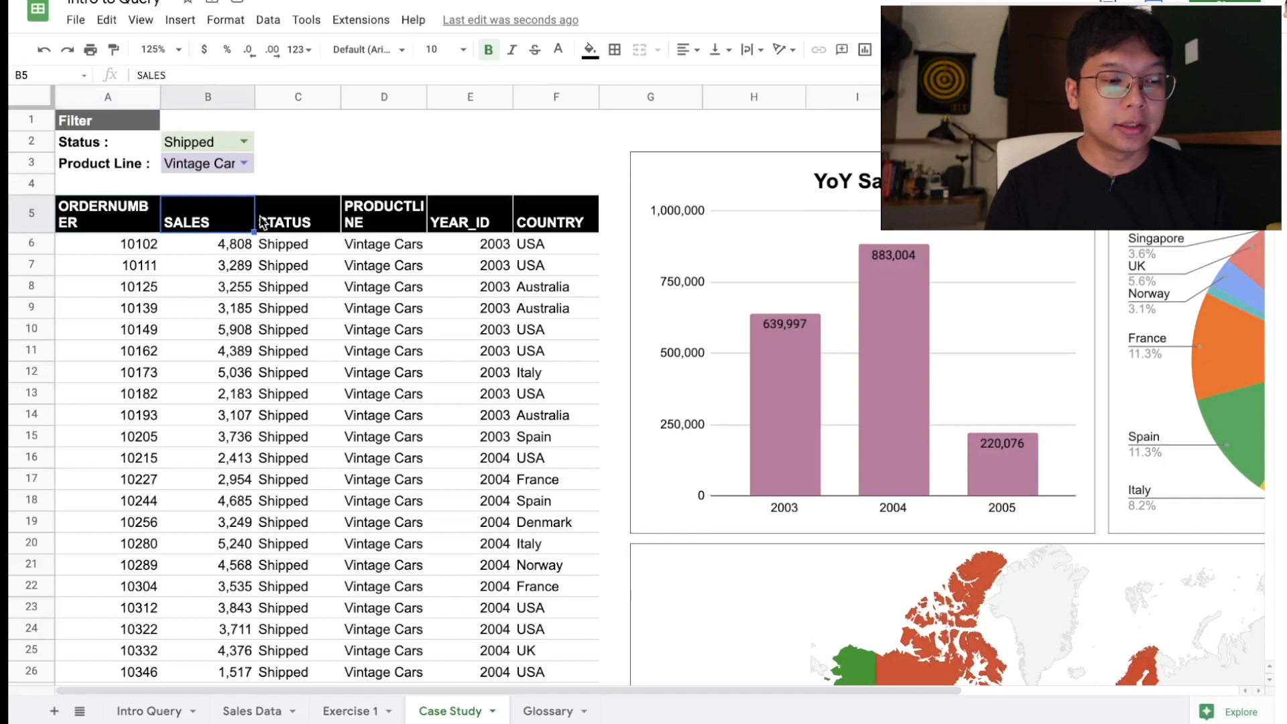
{"action": "left_click", "coordinate": [308, 220]}
{"action": "left_click", "coordinate": [392, 222]}
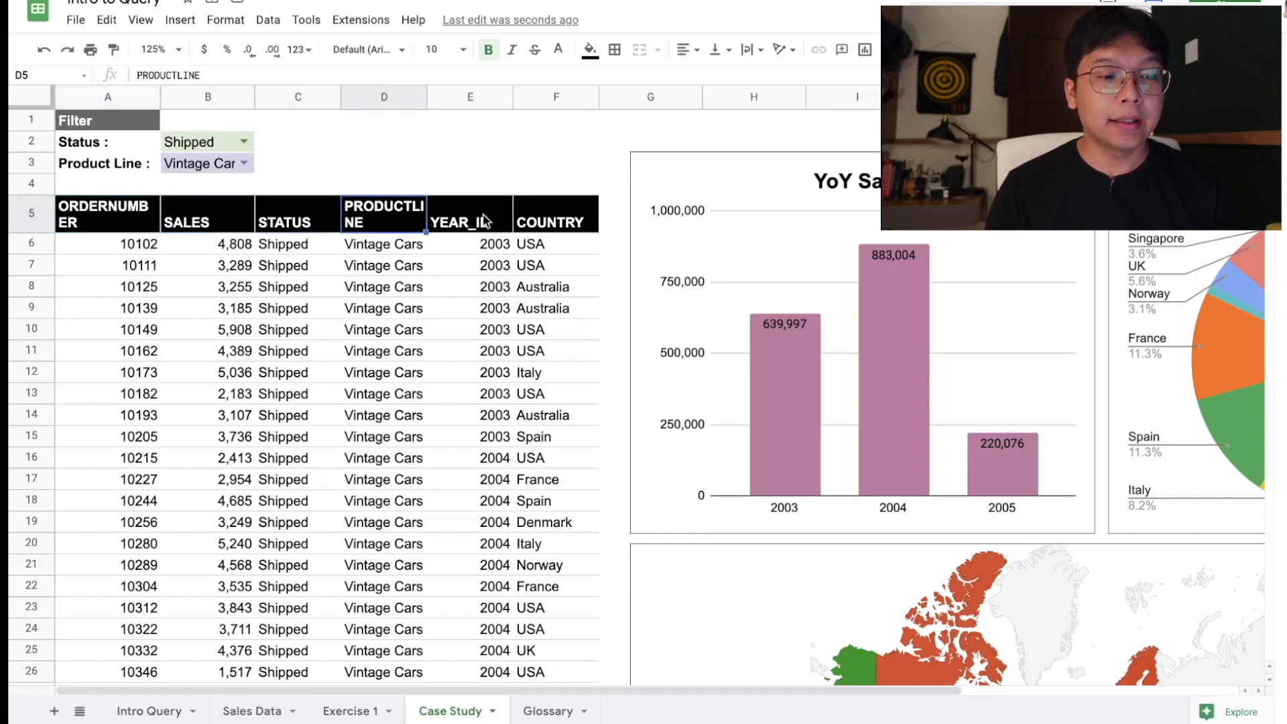
{"action": "left_click", "coordinate": [471, 223]}
{"action": "left_click", "coordinate": [538, 226]}
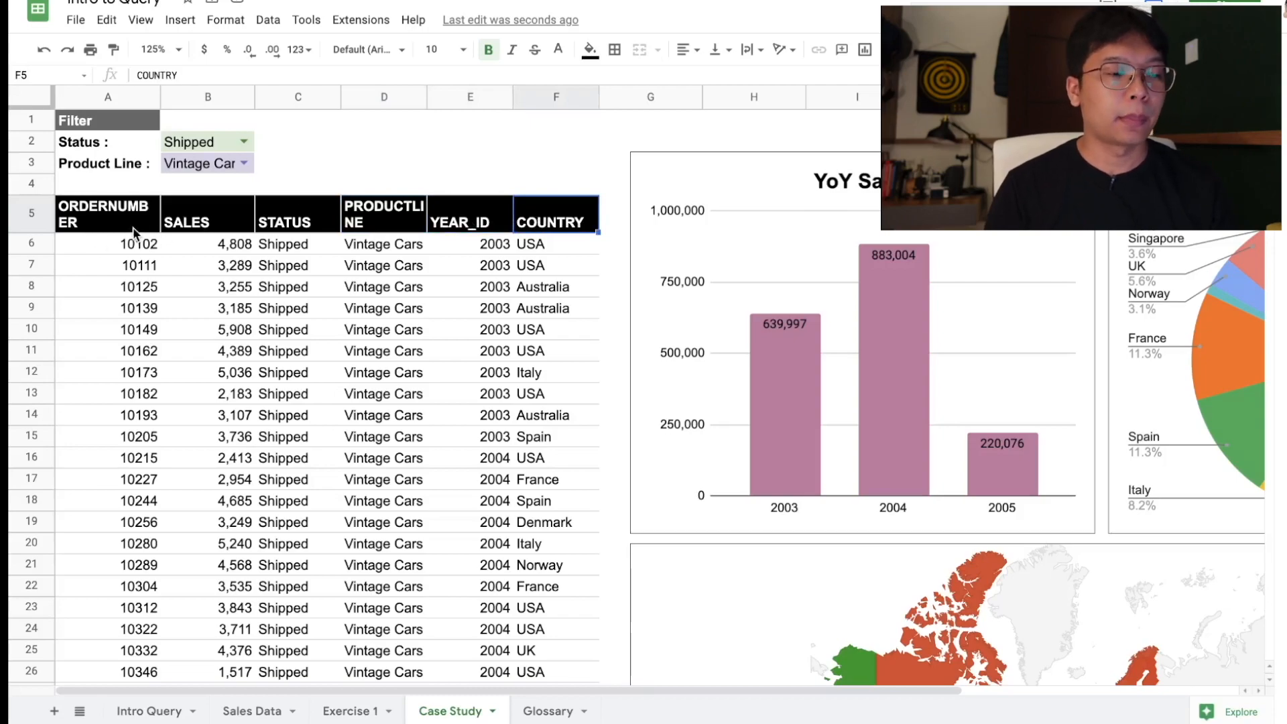
Step: Move the Exercise 1 sheet to the end of the sheet order, after Glossary
{"action": "left_click", "coordinate": [547, 710]}
{"action": "left_click", "coordinate": [450, 711]}
{"action": "left_click", "coordinate": [373, 710]}
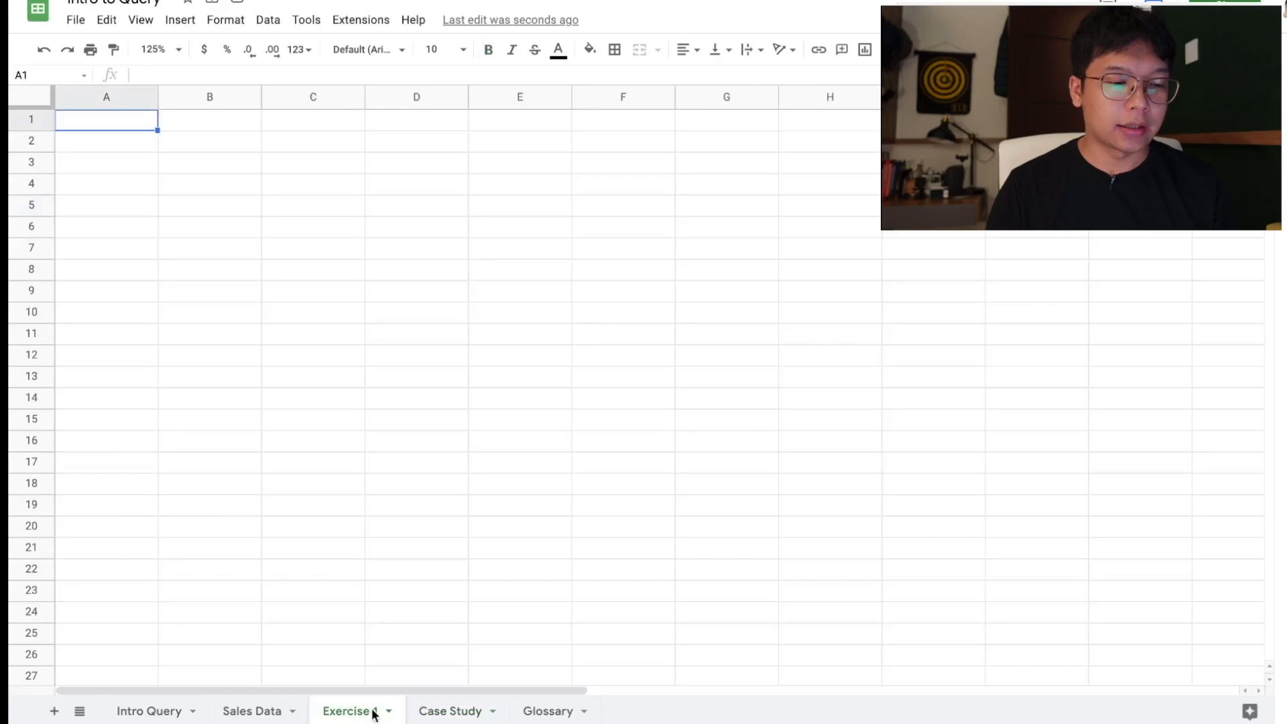
{"action": "left_click_drag", "start_coordinate": [374, 710], "coordinate": [586, 714]}
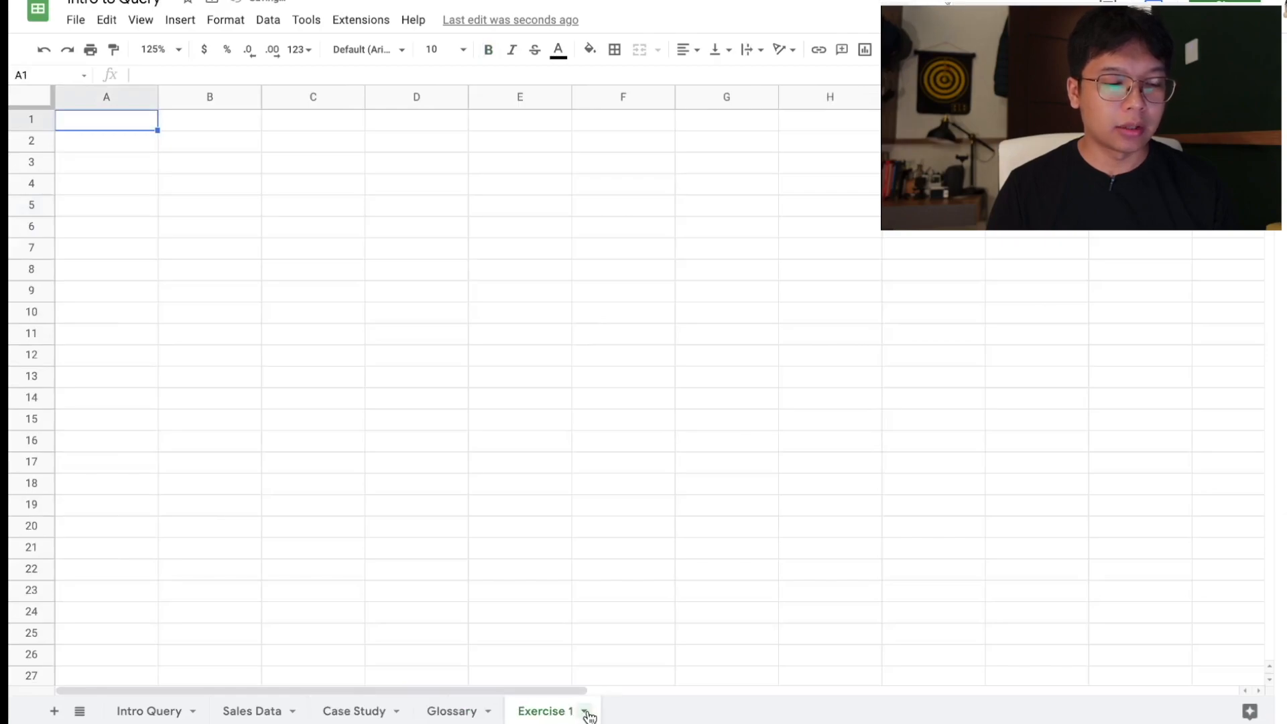
Step: Start a QUERY formula in cell A5 of the Exercise 1 sheet
{"action": "left_click", "coordinate": [119, 213]}
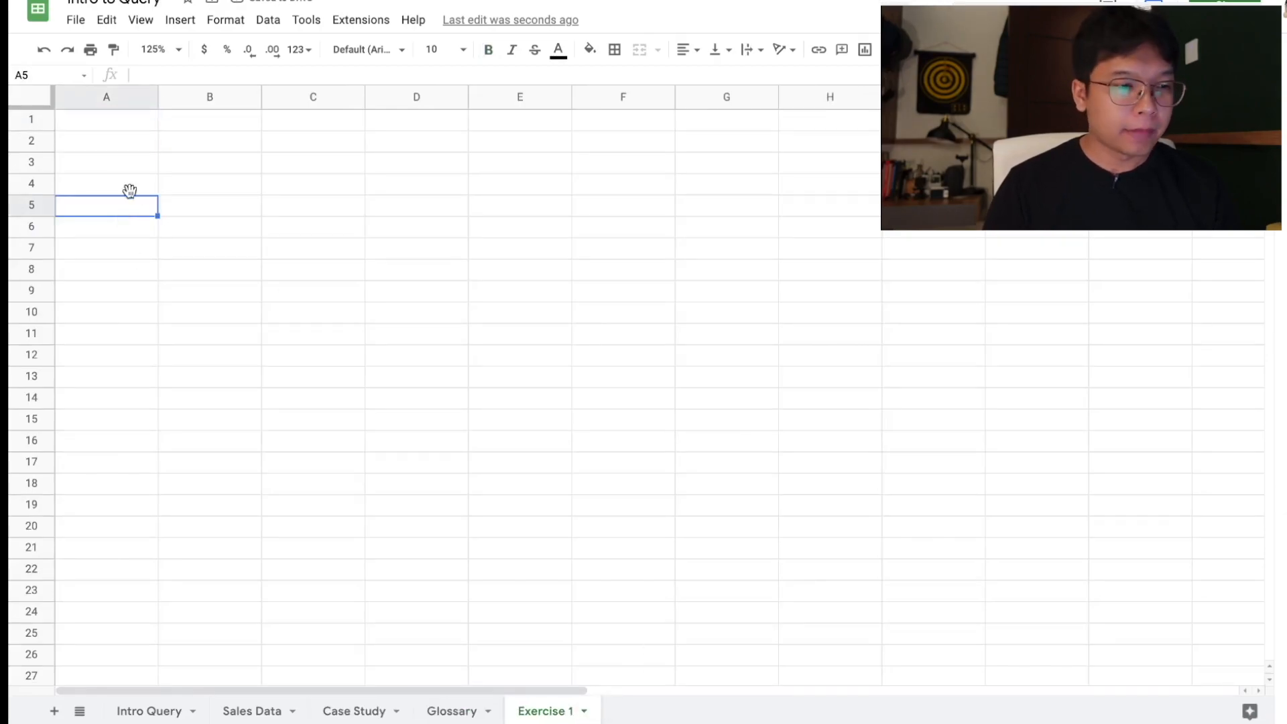
{"action": "left_click", "coordinate": [177, 50]}
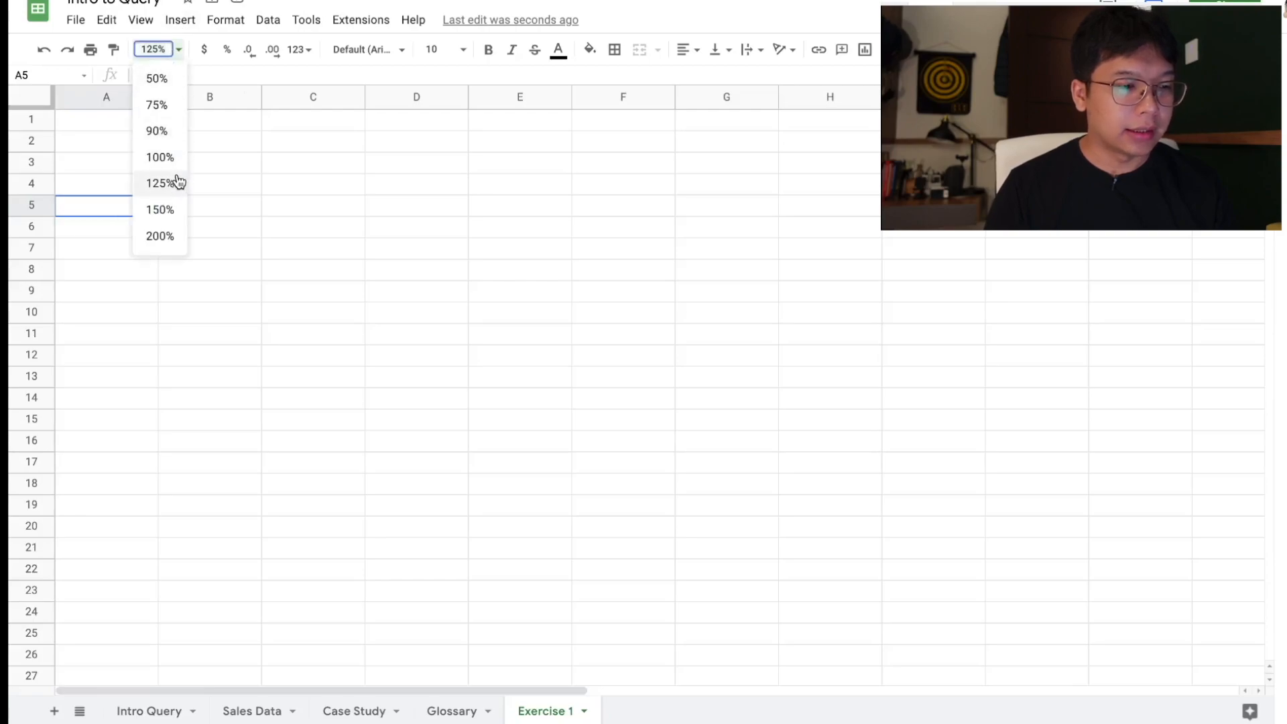
{"action": "left_click", "coordinate": [167, 213]}
{"action": "left_click", "coordinate": [133, 275]}
{"action": "left_click", "coordinate": [138, 229]}
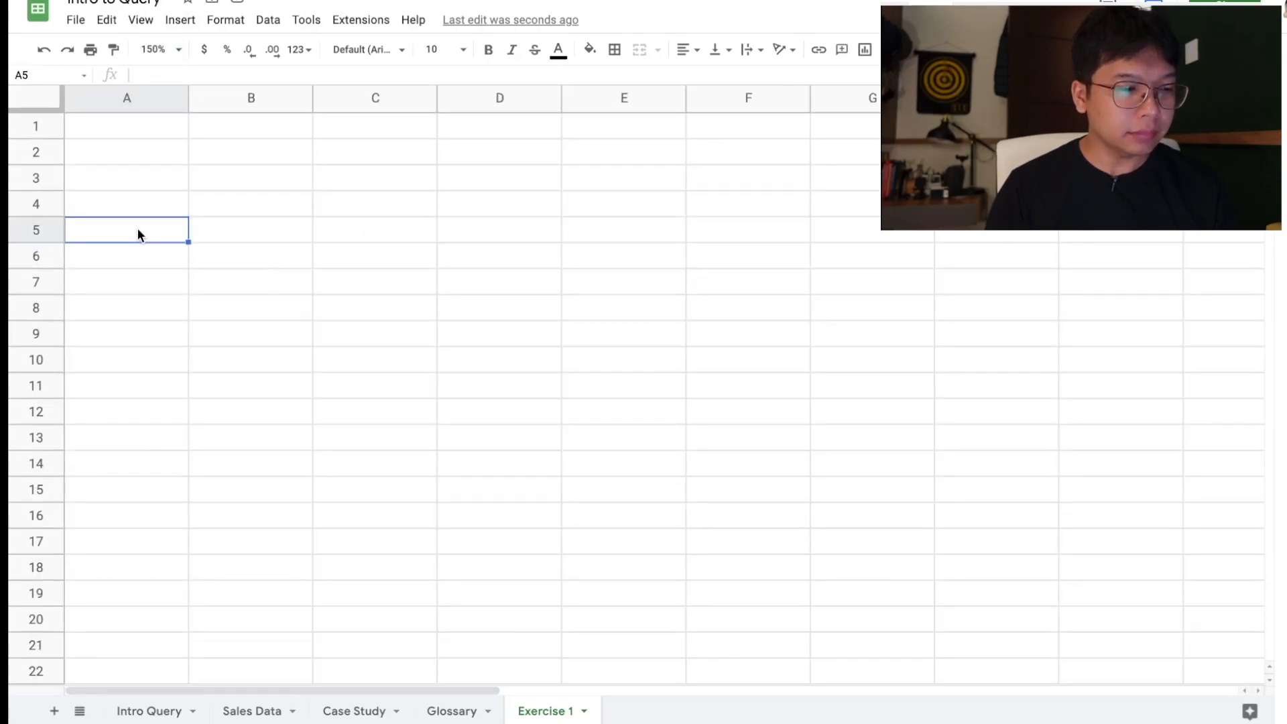
{"action": "type", "text": "="}
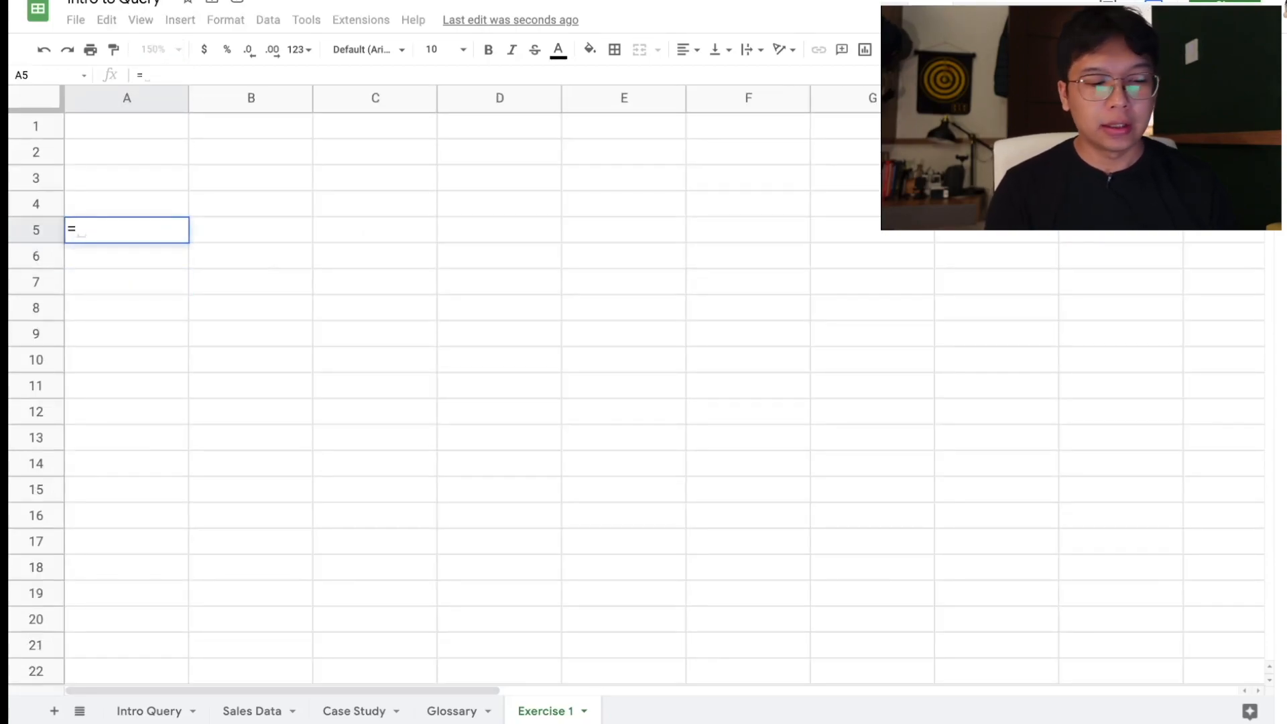
{"action": "type", "text": "query("}
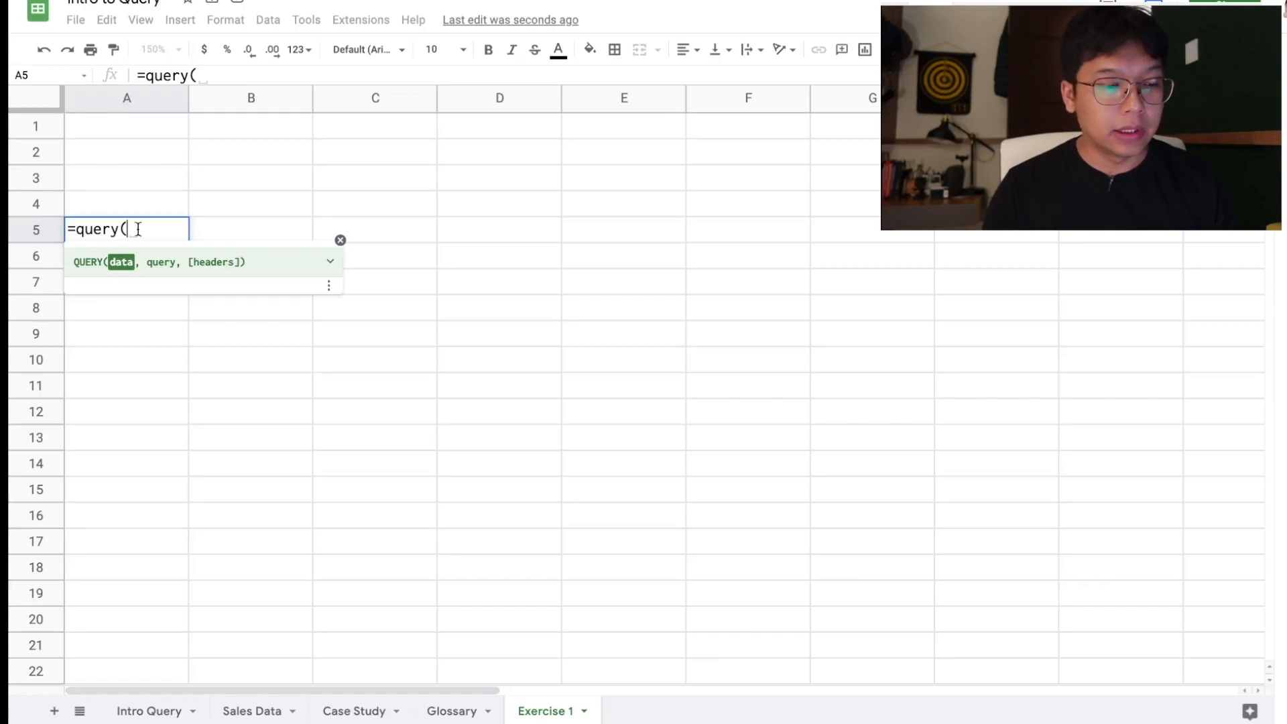
Step: Set the query's data argument to the entire columns A:T of the Sales Data sheet, followed by a comma
{"action": "left_click", "coordinate": [253, 712]}
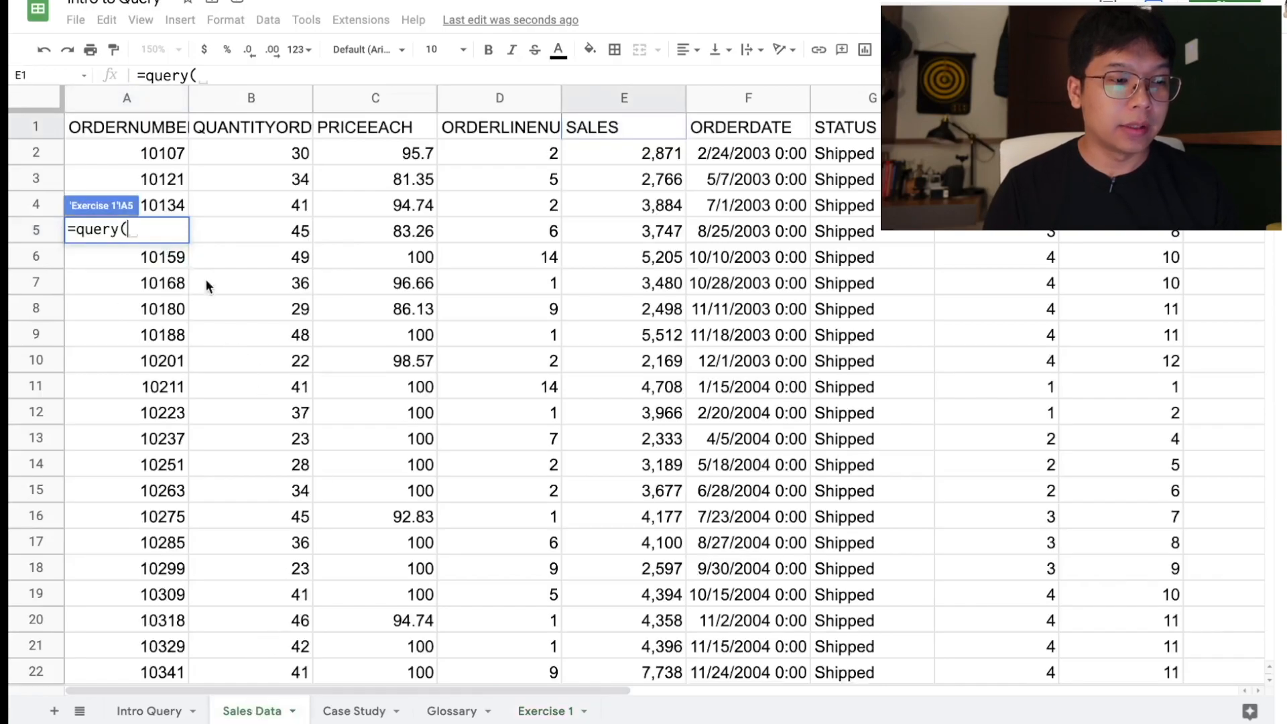
{"action": "left_click_drag", "start_coordinate": [118, 100], "coordinate": [1267, 126]}
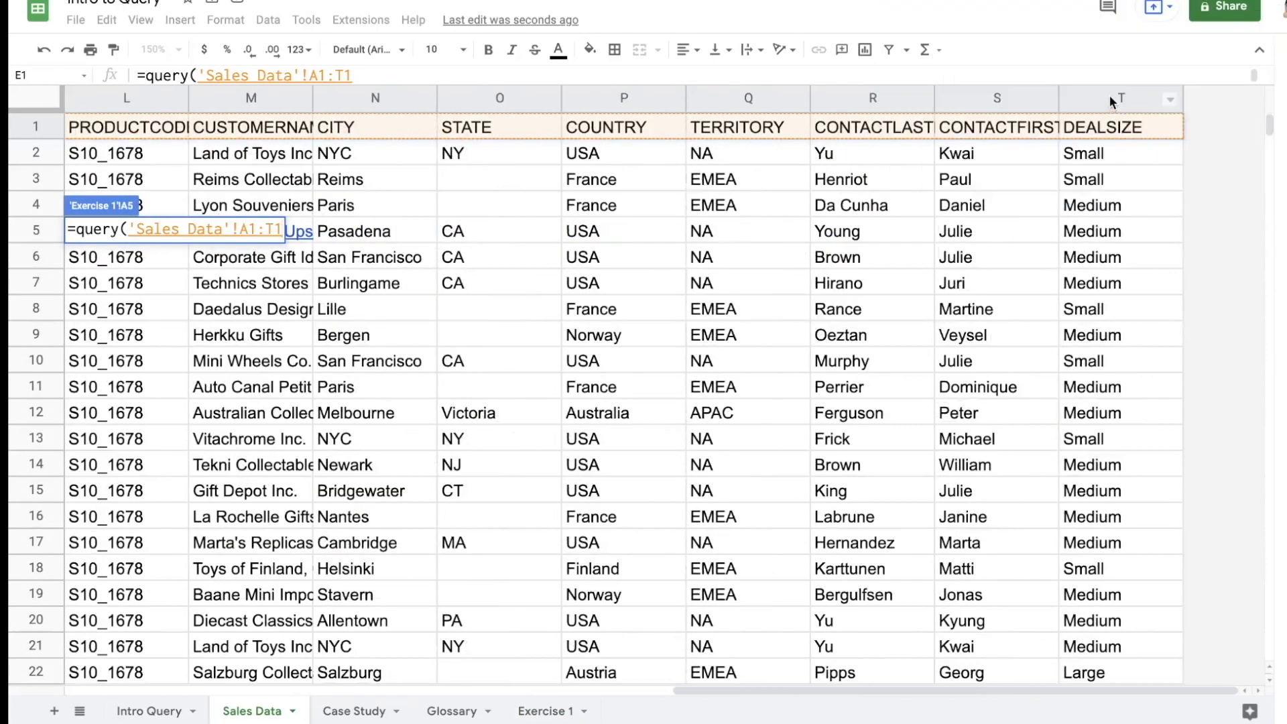
{"action": "left_click", "coordinate": [1109, 94]}
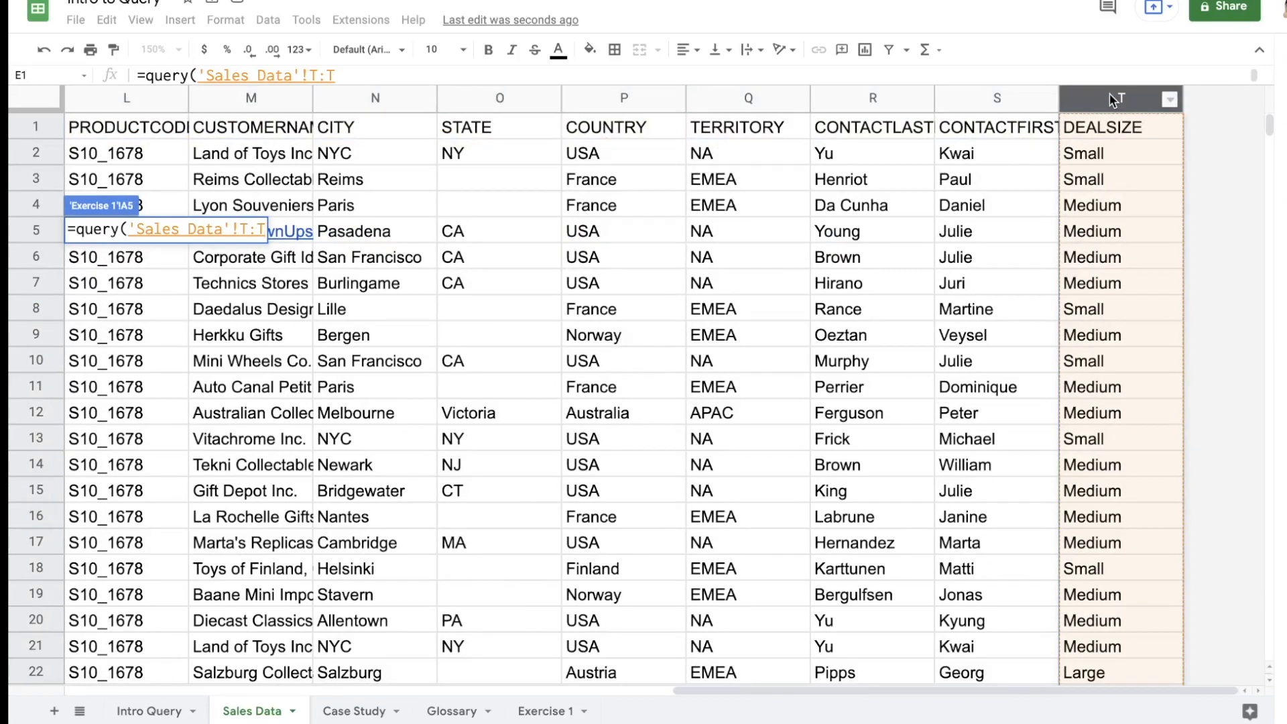
{"action": "key", "text": "super+shift+Left"}
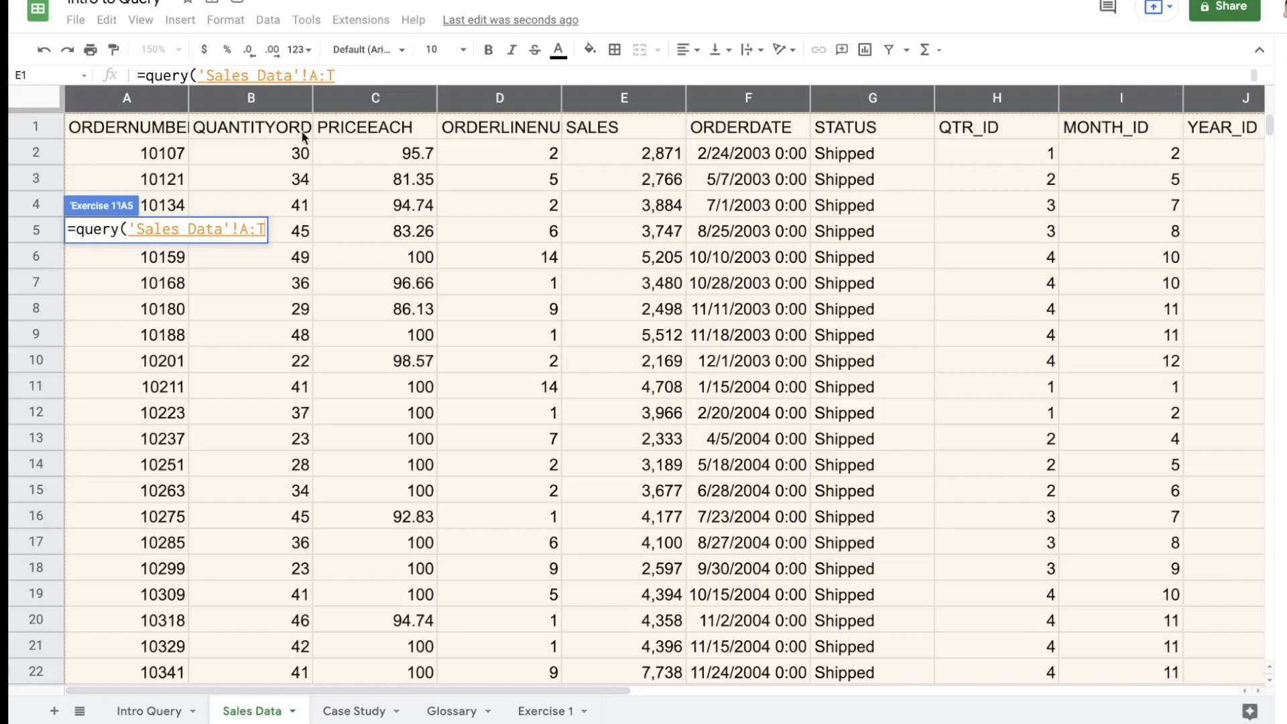
{"action": "type", "text": ","}
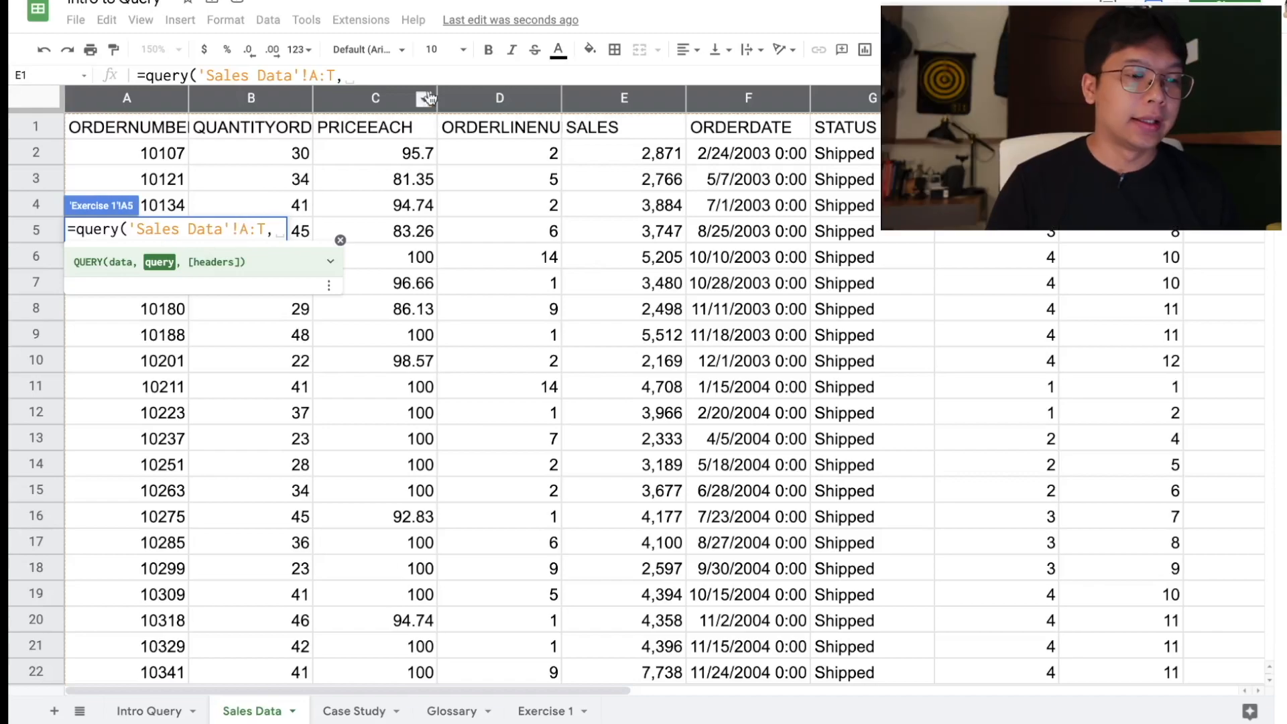
Step: Begin the formula's query argument with an opening double quotation mark
{"action": "left_click", "coordinate": [406, 75]}
{"action": "type", "text": "se"}
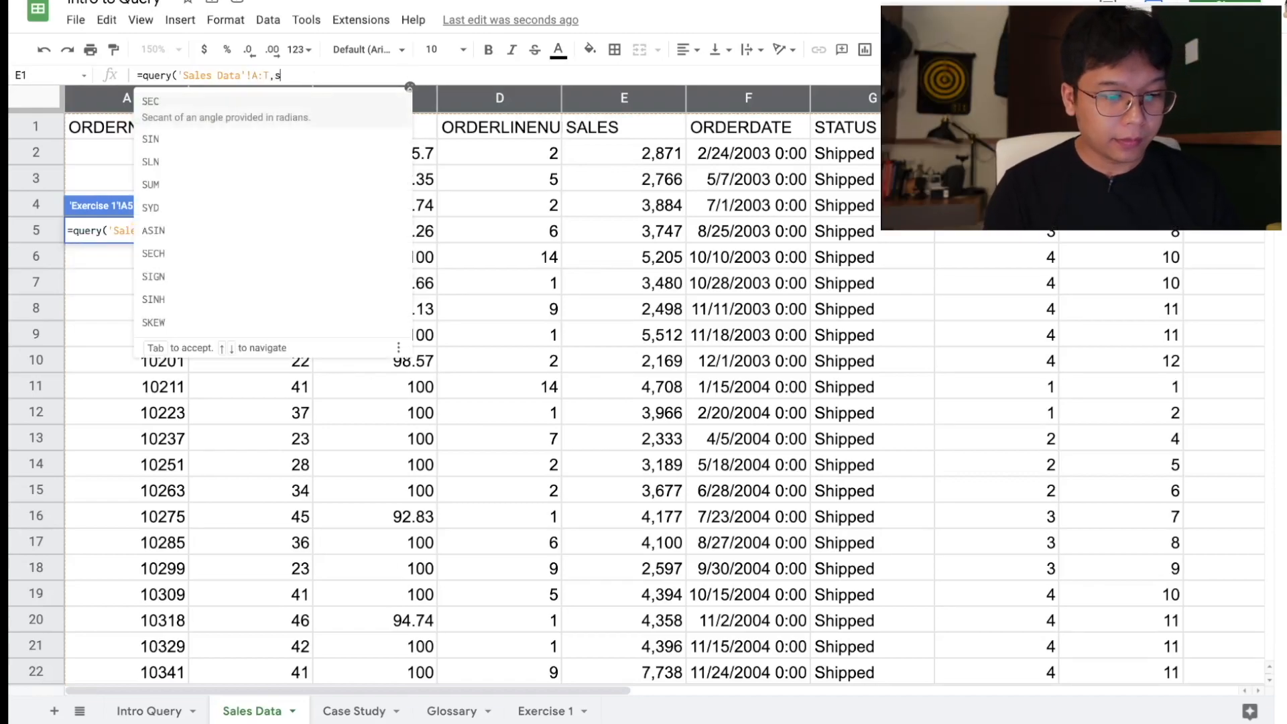
{"action": "key", "text": "BackSpace"}
{"action": "key", "text": "BackSpace"}
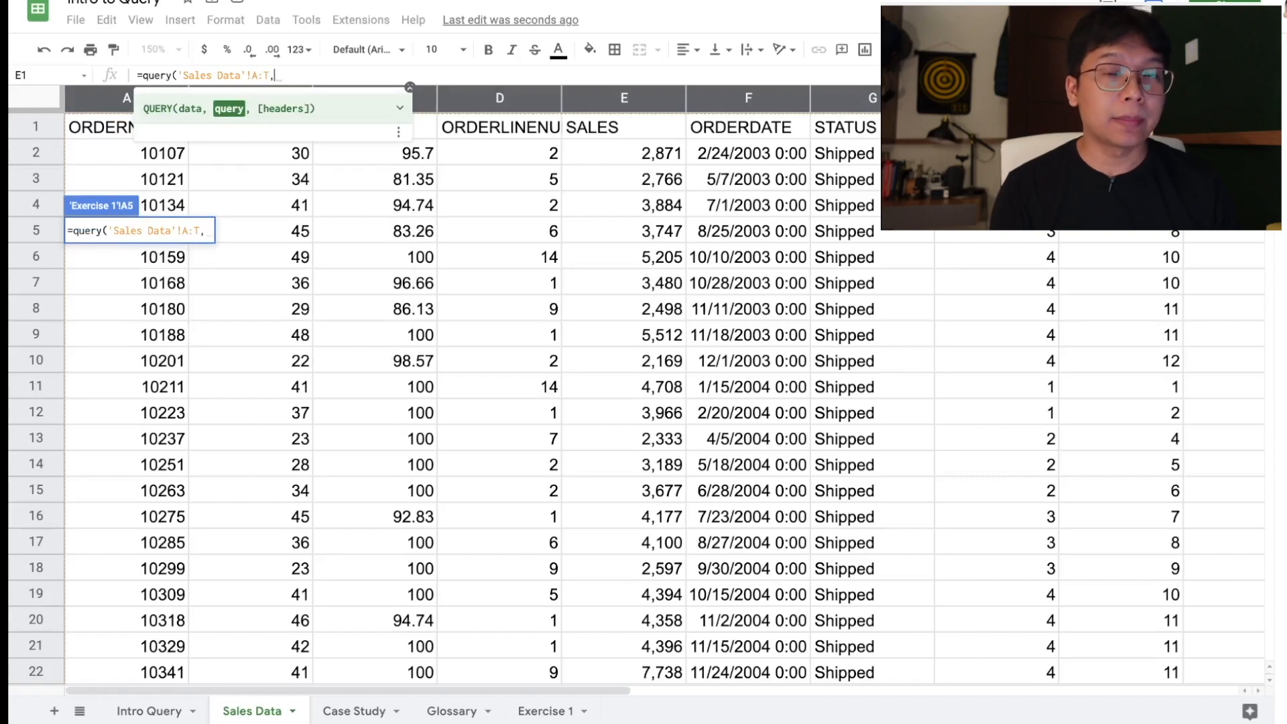
{"action": "type", "text": "\""}
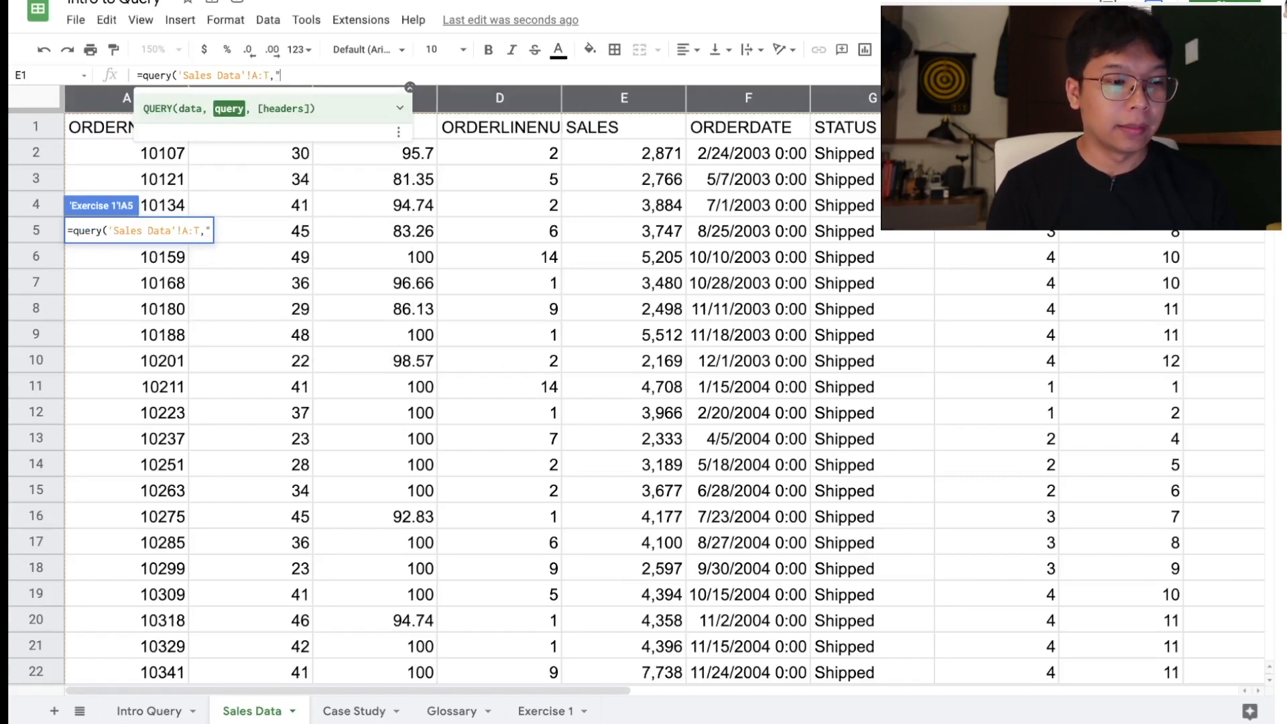
{"action": "type", "text": "select"}
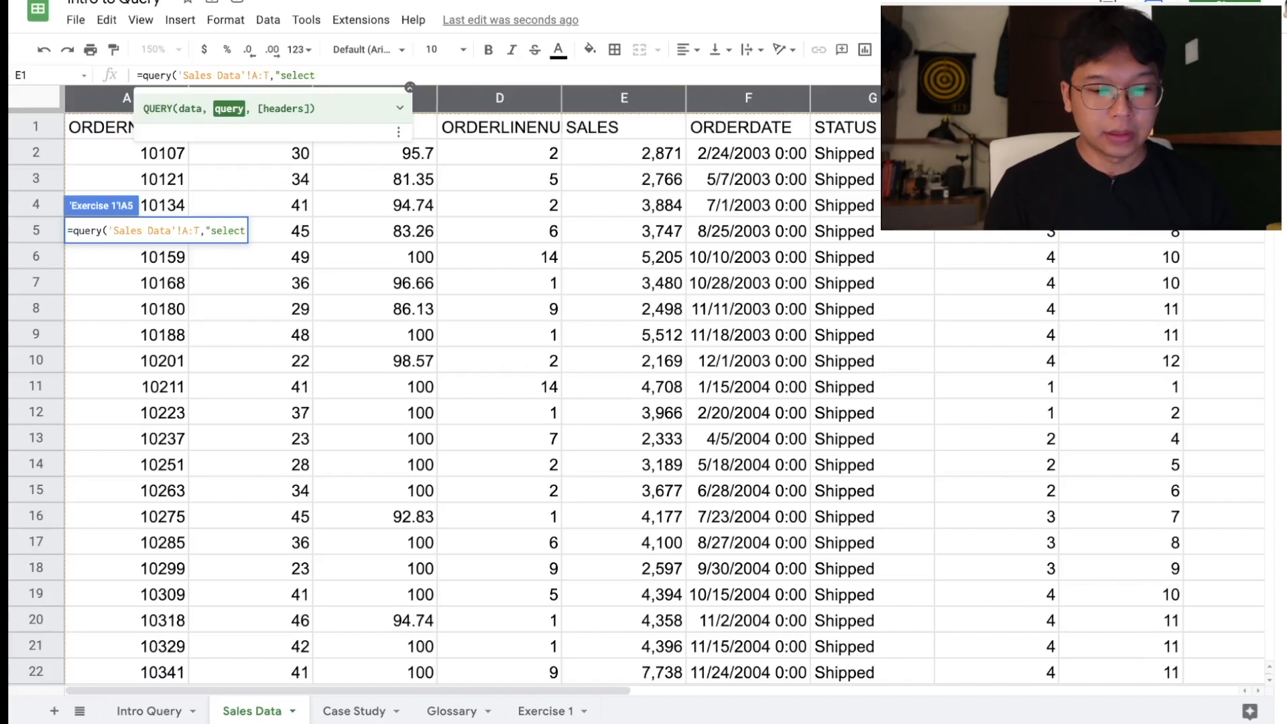
{"action": "key", "text": "BackSpace"}
{"action": "key", "text": "BackSpace"}
{"action": "key", "text": "BackSpace"}
{"action": "key", "text": "BackSpace"}
{"action": "key", "text": "BackSpace"}
{"action": "key", "text": "BackSpace"}
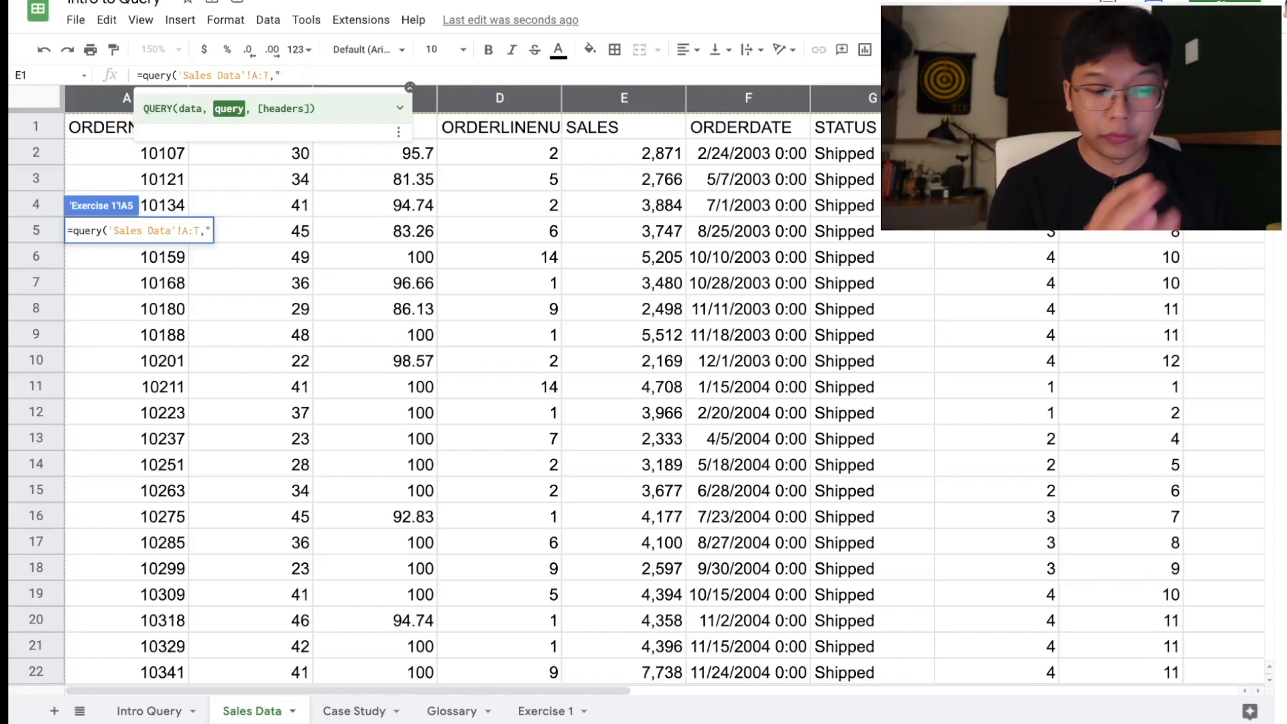
Step: Write an uppercase SELECT clause that lists columns A, E and G for order number, sales and status
{"action": "type", "text": "SELECT"}
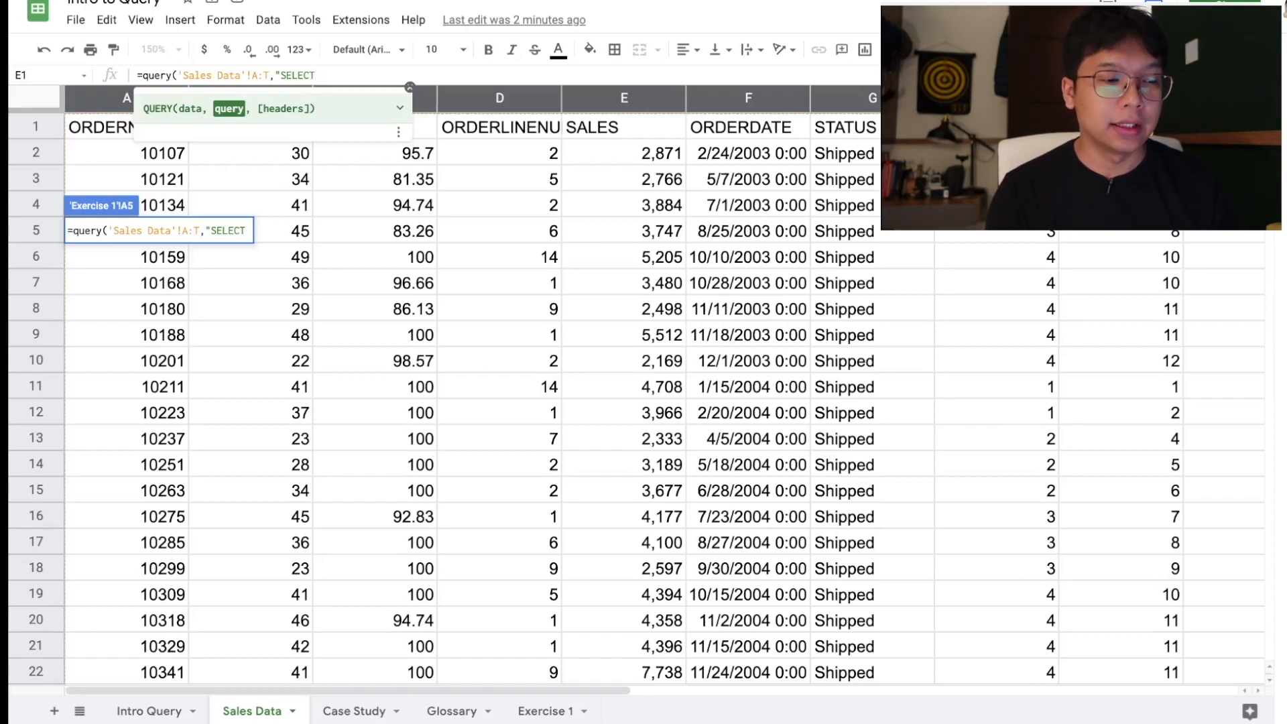
{"action": "type", "text": "A"}
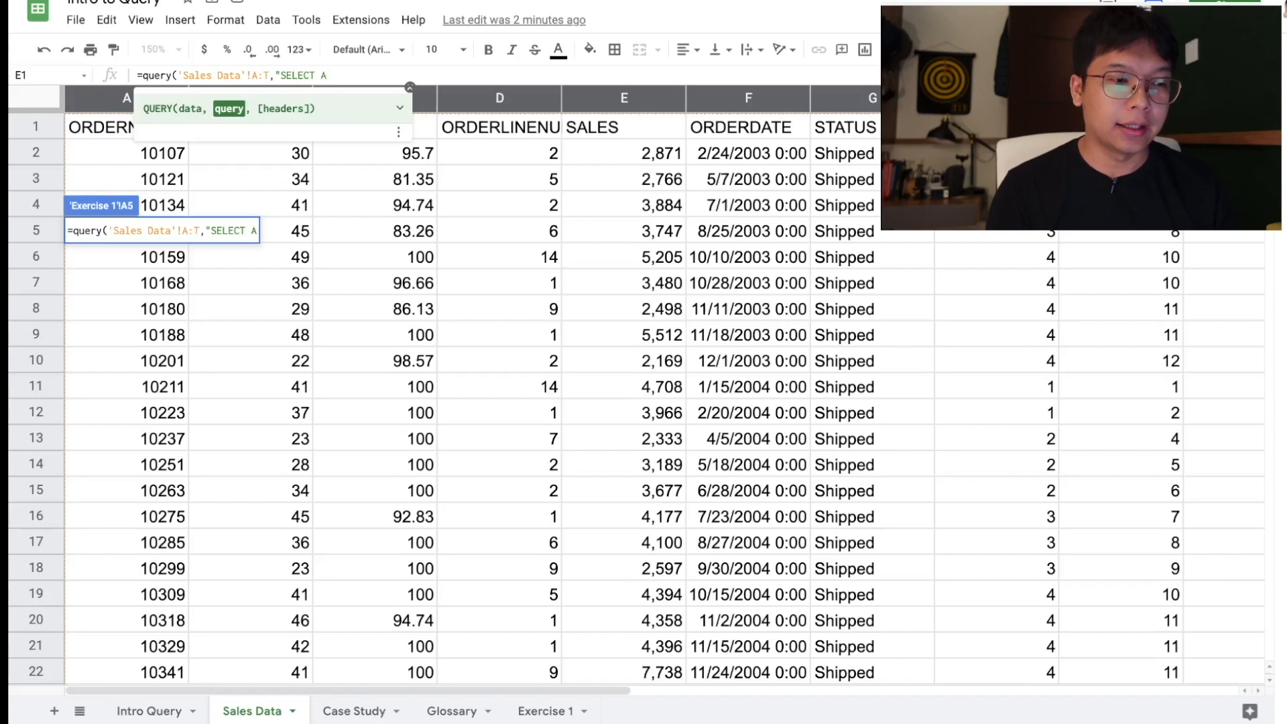
{"action": "type", "text": ","}
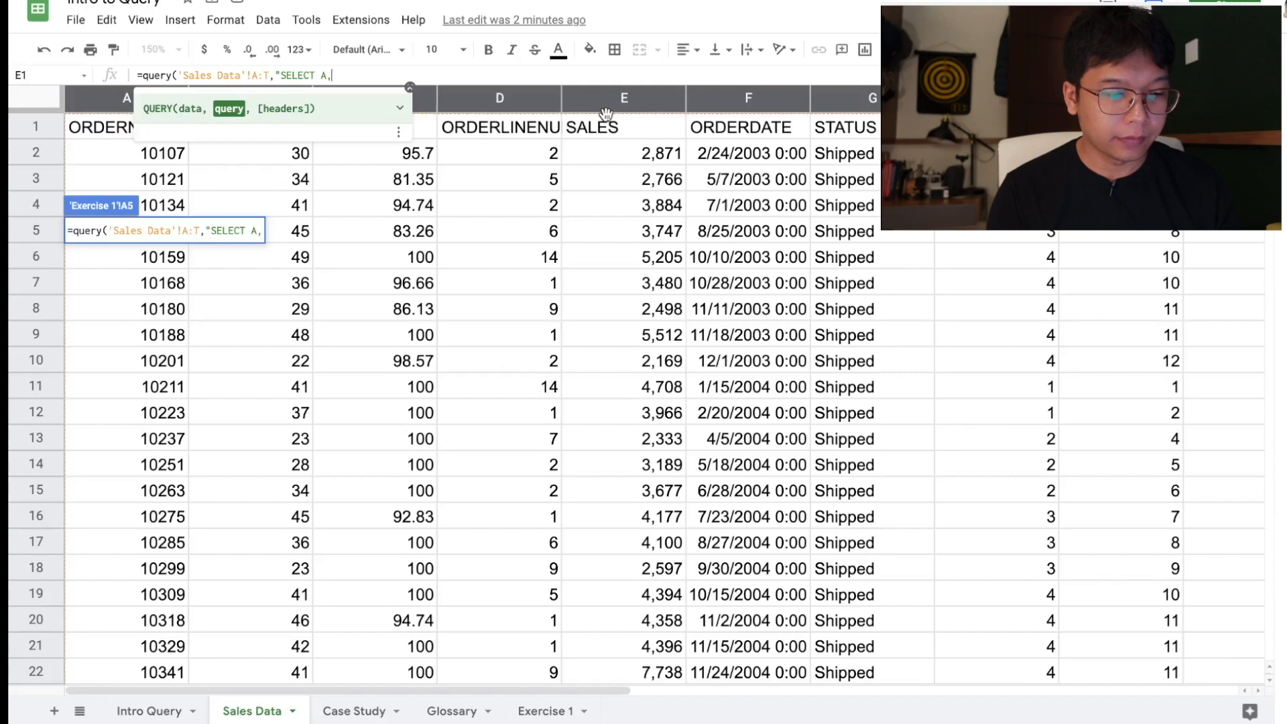
{"action": "type", "text": "E,"}
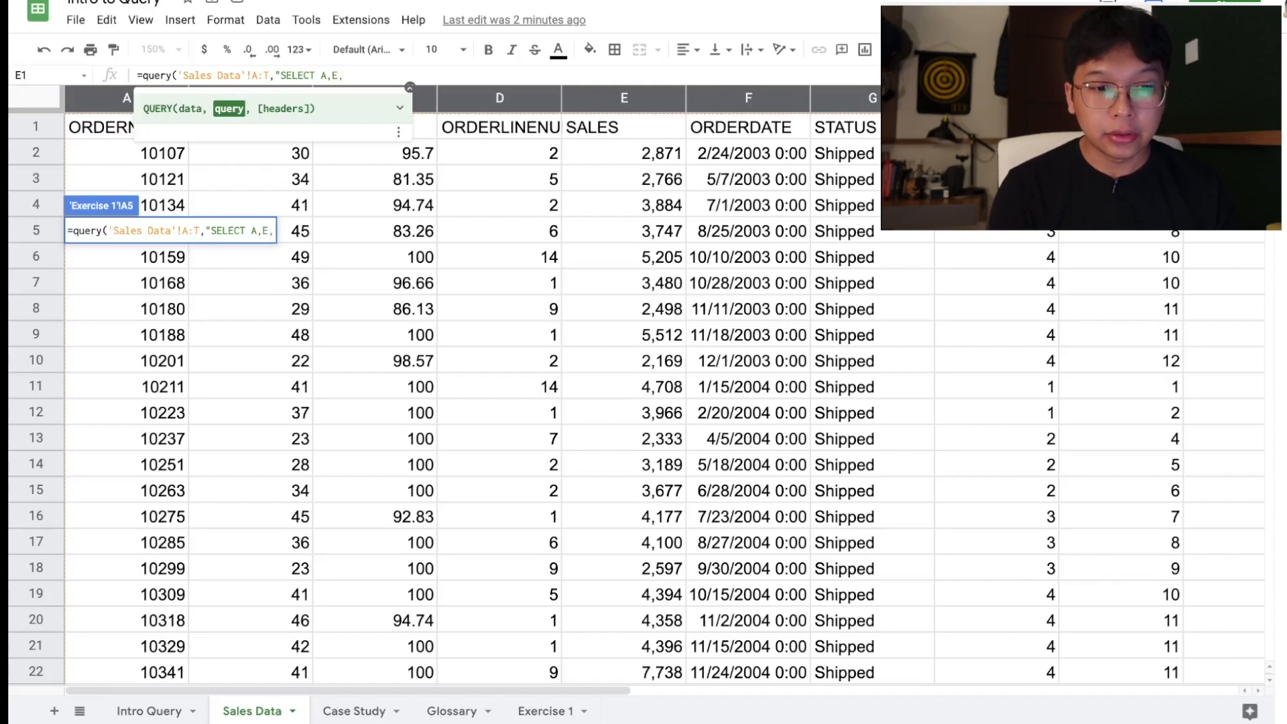
{"action": "type", "text": "G,"}
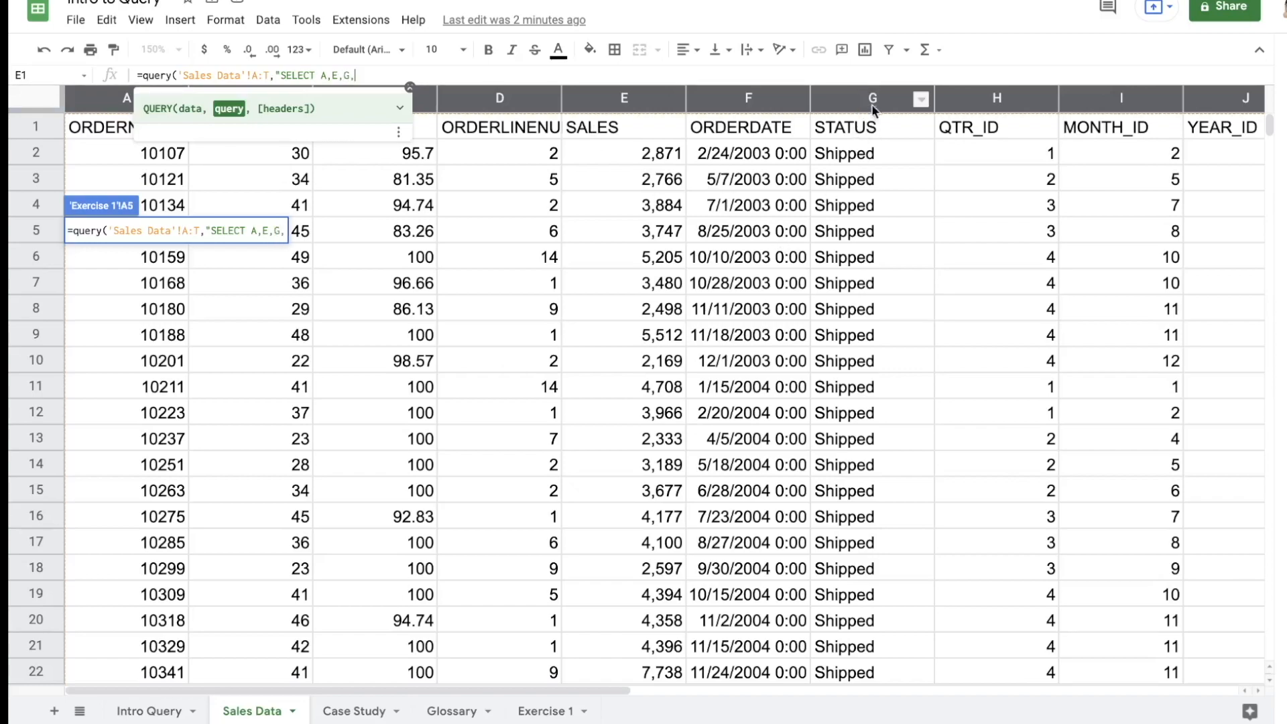
Step: Add columns J, K and P for year, product line and country to the SELECT list, closing the quotation mark and parenthesis
{"action": "left_click_drag", "start_coordinate": [573, 686], "coordinate": [647, 688]}
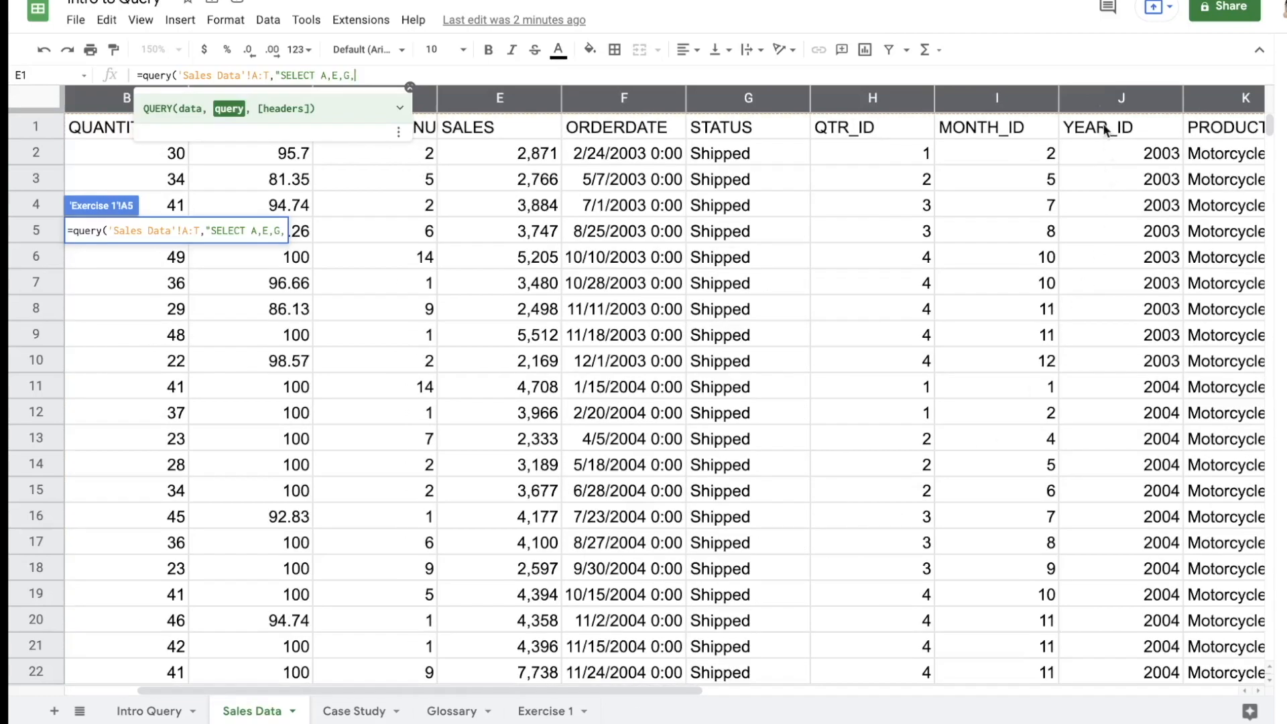
{"action": "type", "text": "J,"}
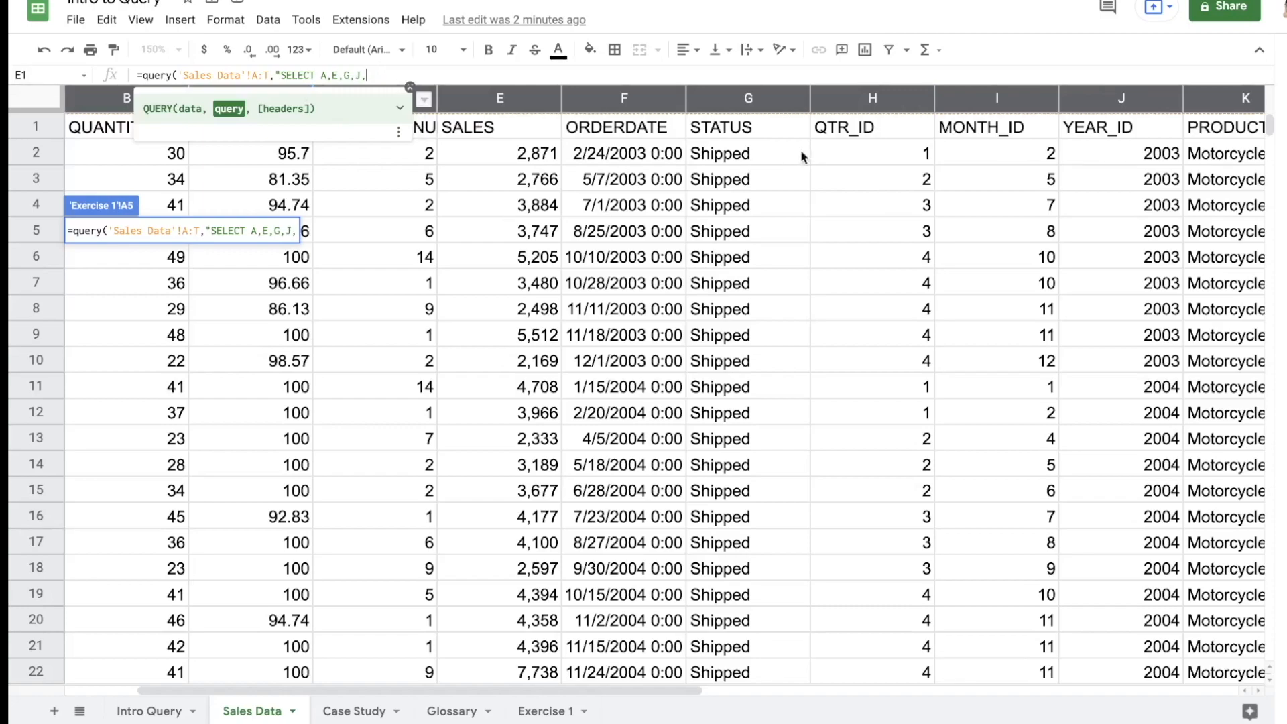
{"action": "left_click_drag", "start_coordinate": [557, 687], "coordinate": [620, 685]}
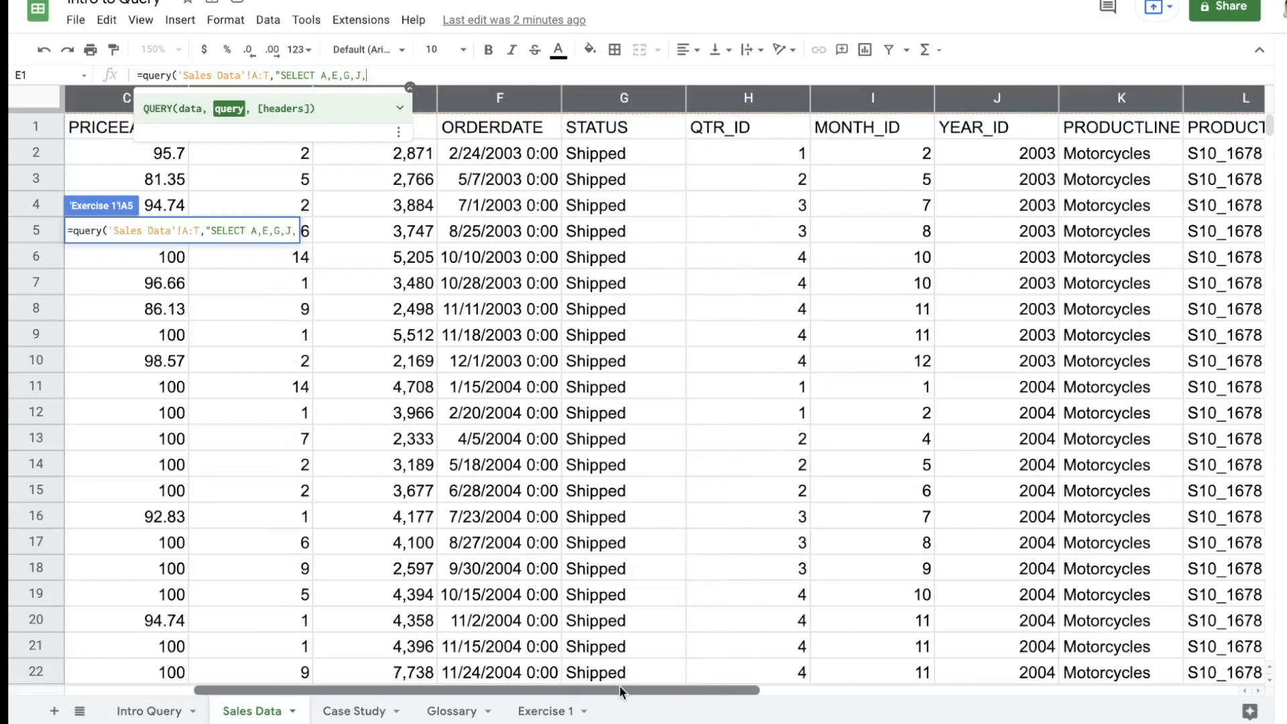
{"action": "type", "text": "K"}
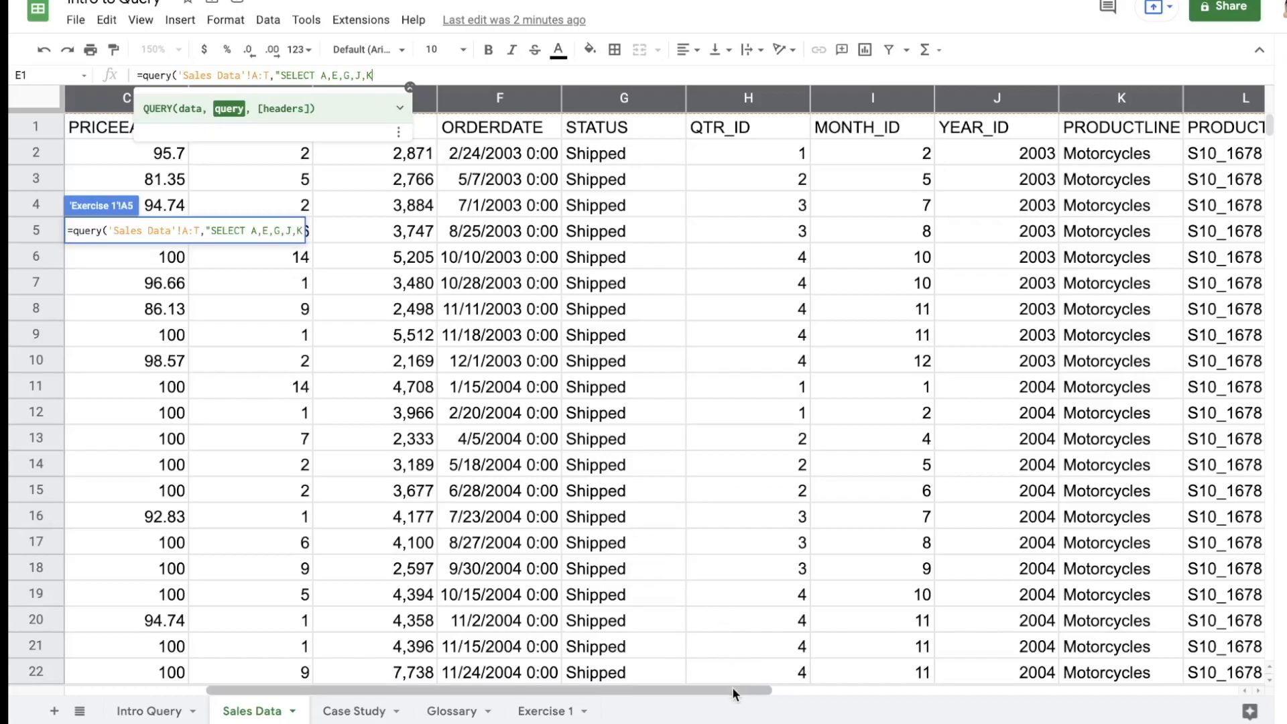
{"action": "left_click_drag", "start_coordinate": [732, 687], "coordinate": [999, 673]}
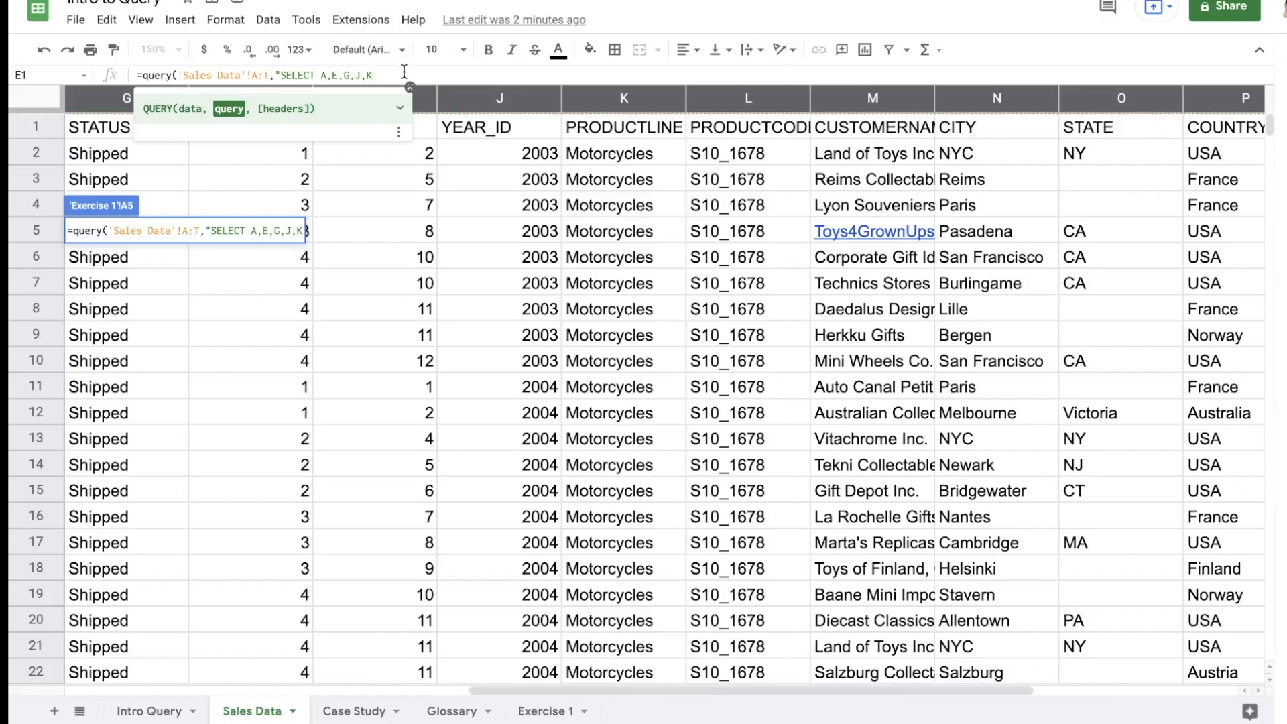
{"action": "type", "text": ",P"}
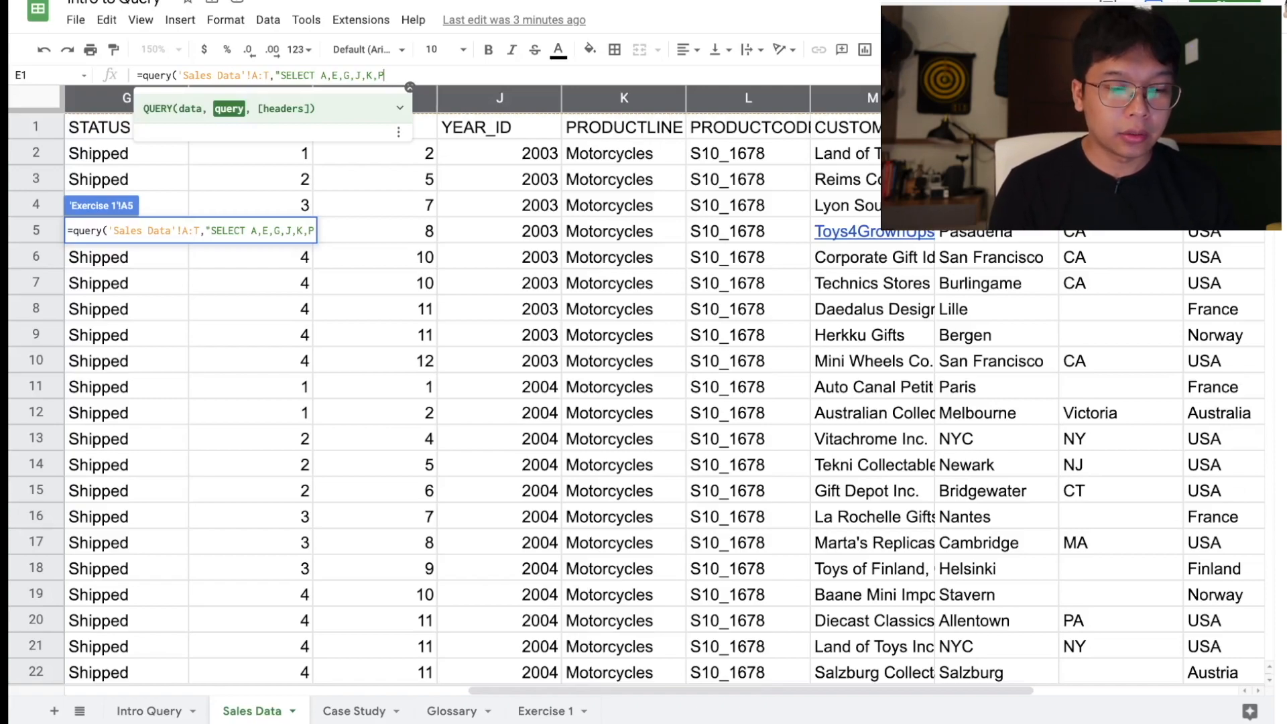
{"action": "type", "text": "\""}
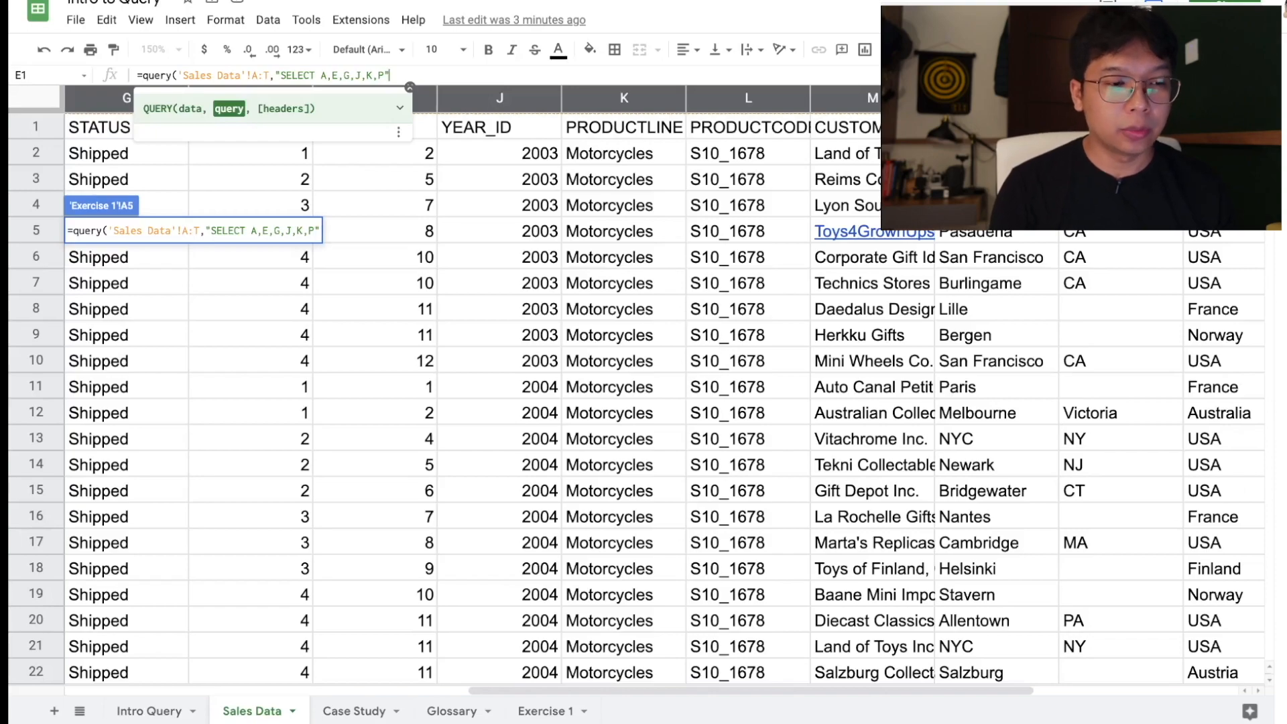
{"action": "type", "text": ")"}
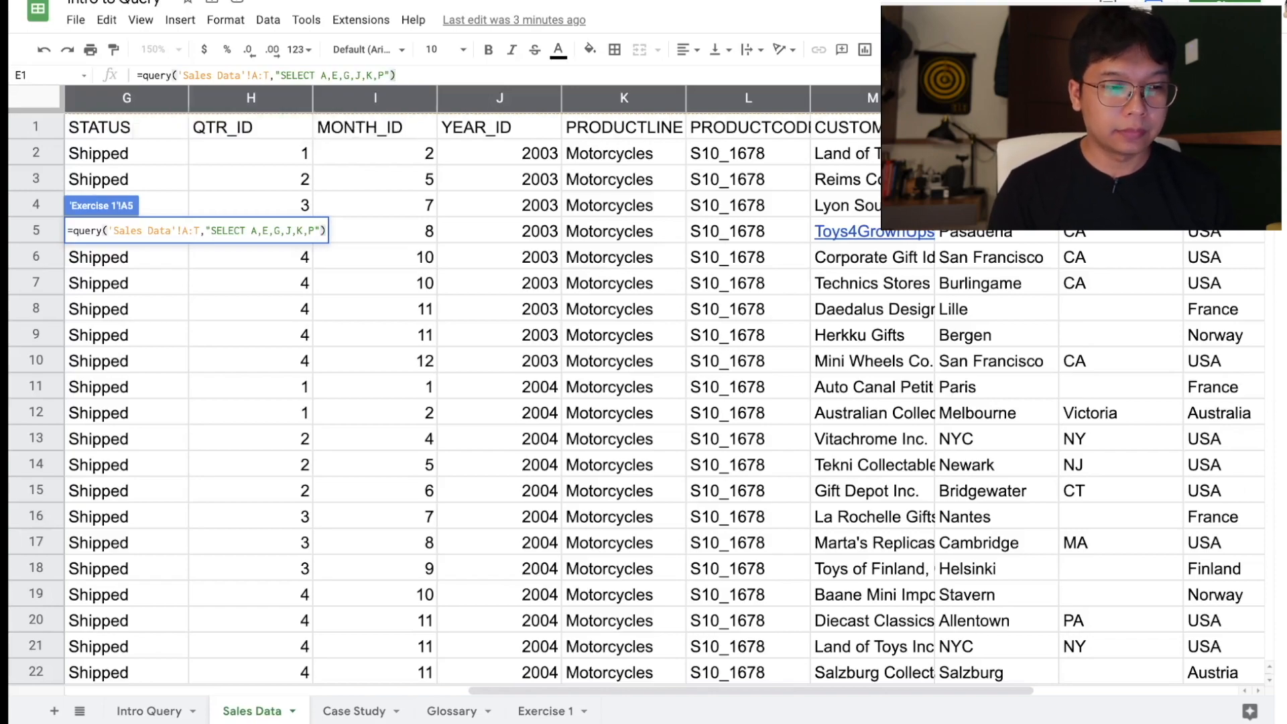
Step: Enter the finished QUERY formula in cell A5 of Exercise 1 and look over the returned rows
{"action": "key", "text": "Return"}
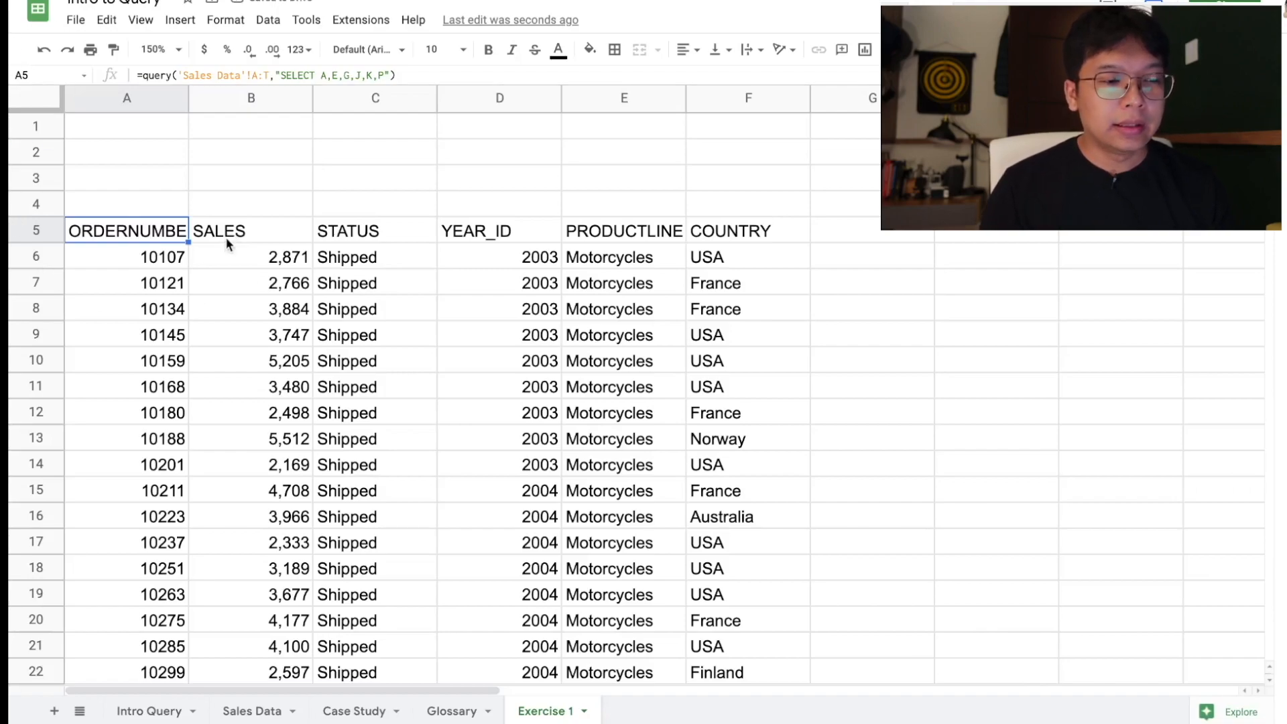
{"action": "scroll", "coordinate": [195, 328], "scroll_direction": "down", "scroll_amount": 3}
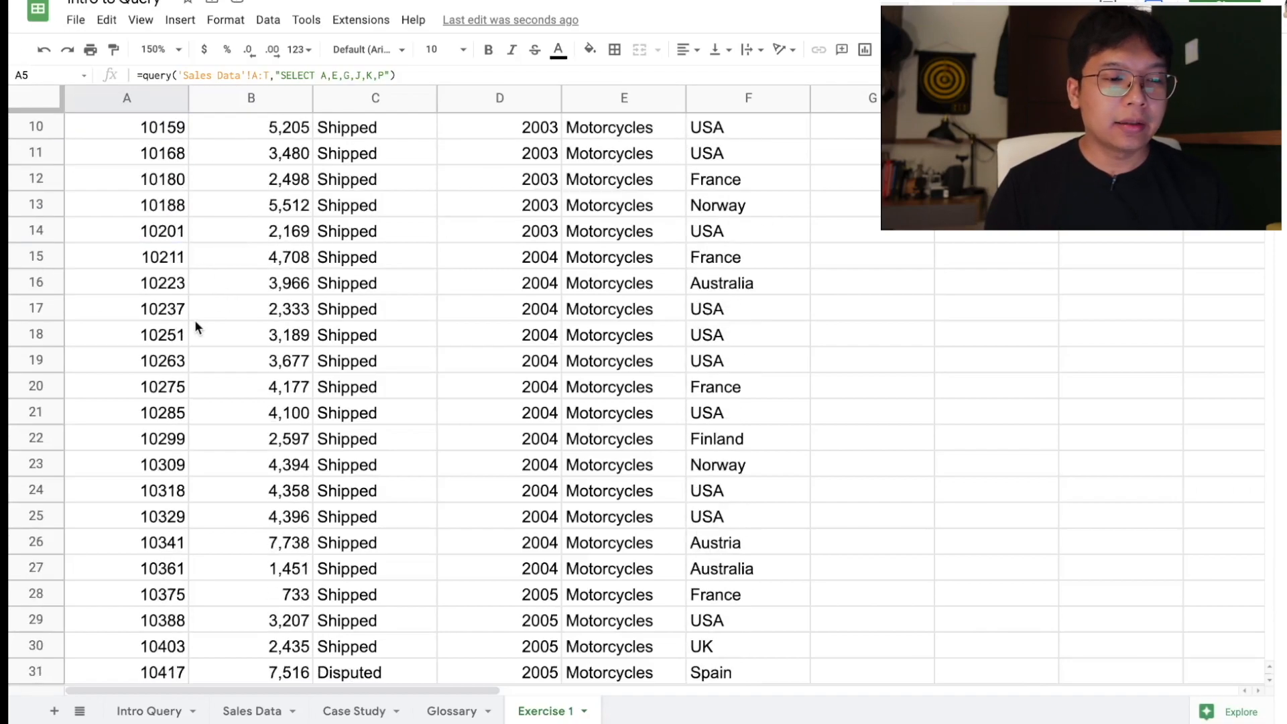
{"action": "scroll", "coordinate": [195, 328], "scroll_direction": "up", "scroll_amount": 3}
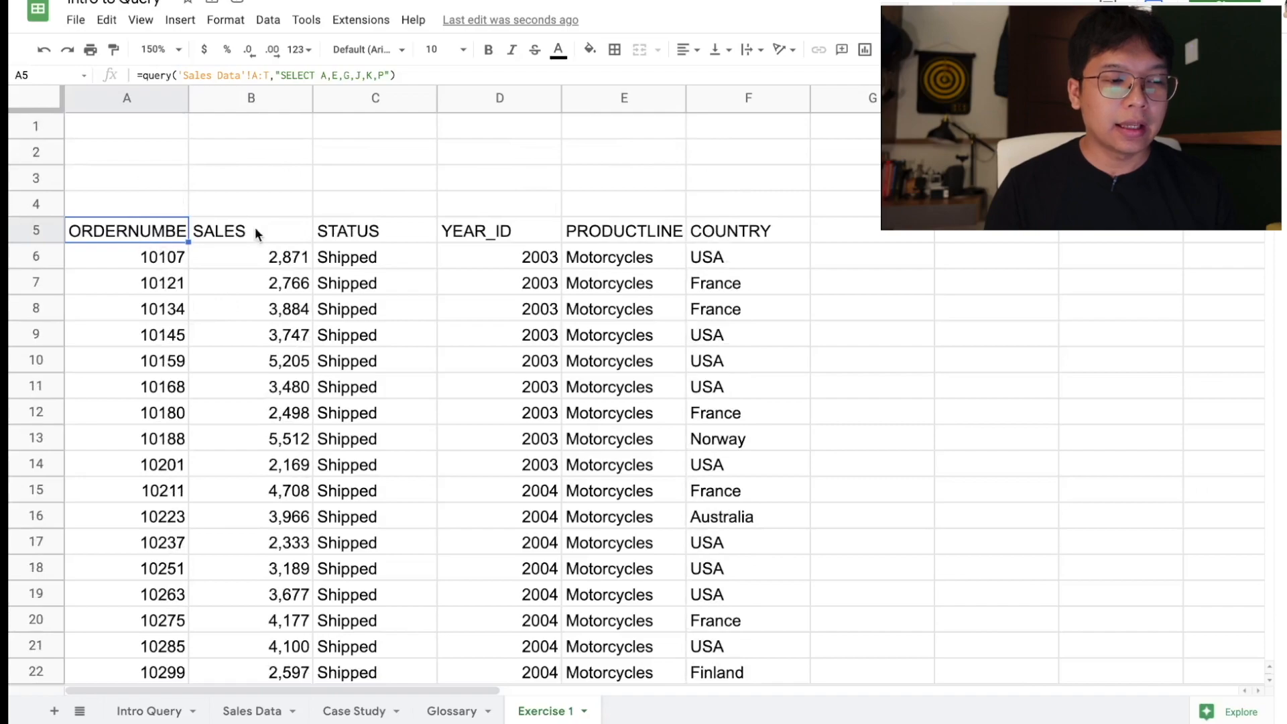
Step: Check the header cells from order number to country in Exercise 1 against the Case Study table's headers
{"action": "left_click", "coordinate": [272, 228]}
{"action": "left_click", "coordinate": [382, 229]}
{"action": "left_click", "coordinate": [503, 230]}
{"action": "left_click", "coordinate": [709, 231]}
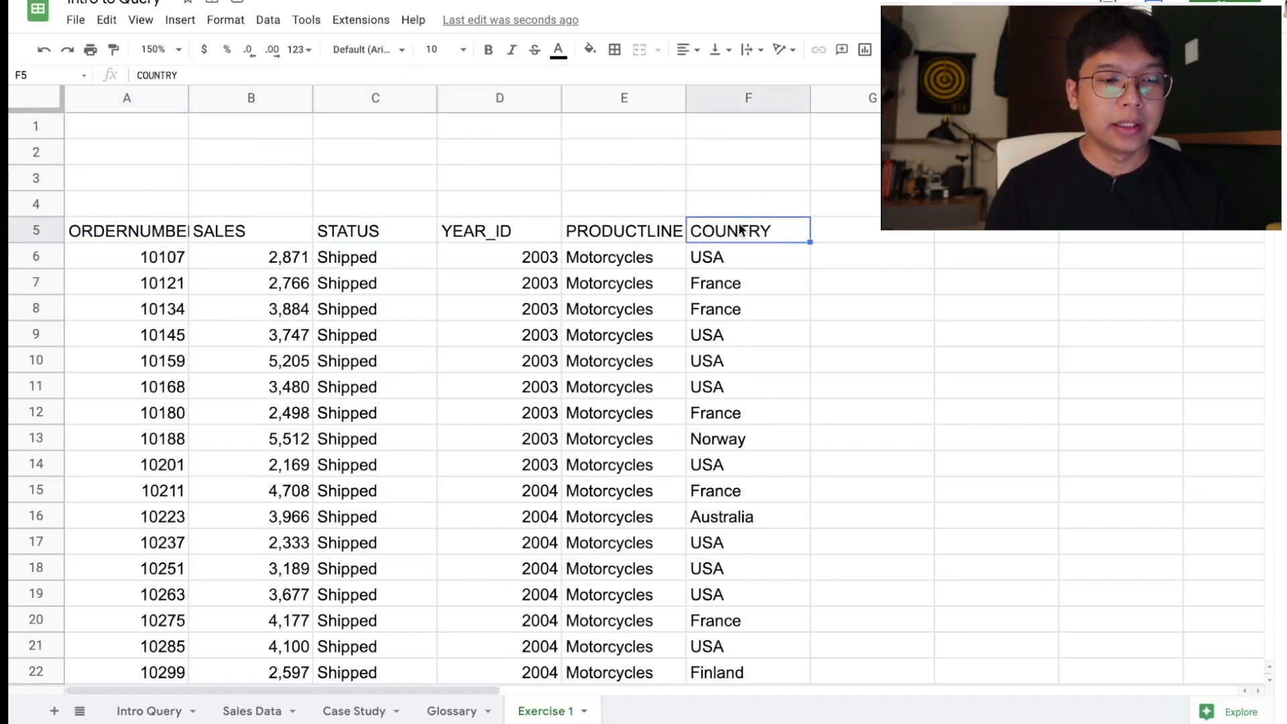
{"action": "left_click", "coordinate": [139, 235]}
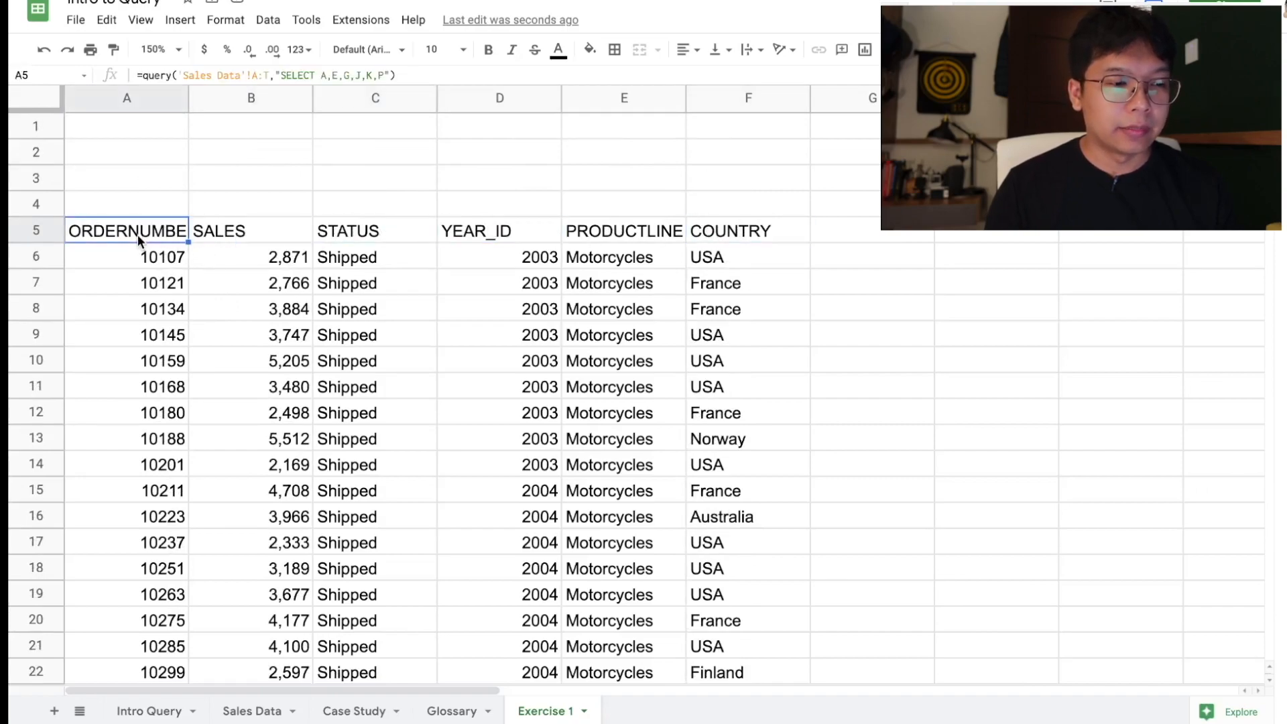
{"action": "left_click", "coordinate": [263, 235]}
{"action": "left_click", "coordinate": [367, 231]}
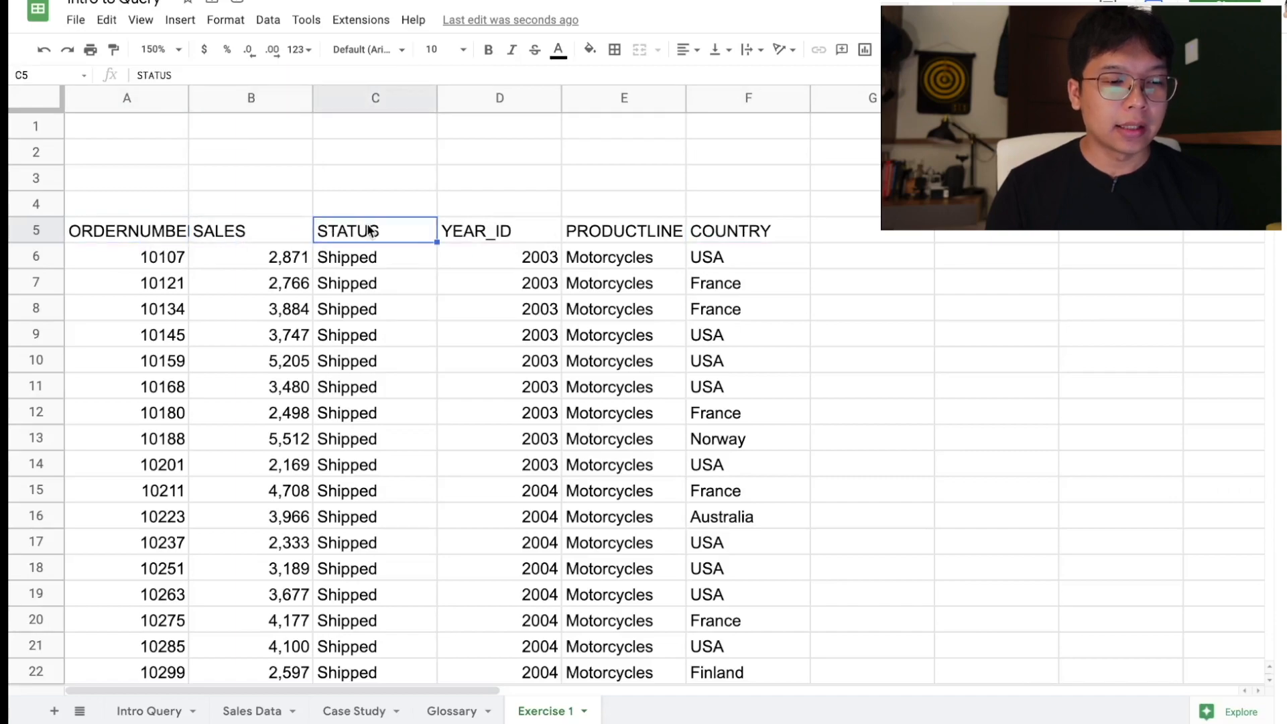
{"action": "left_click", "coordinate": [504, 231]}
{"action": "left_click", "coordinate": [649, 231]}
{"action": "left_click", "coordinate": [756, 231]}
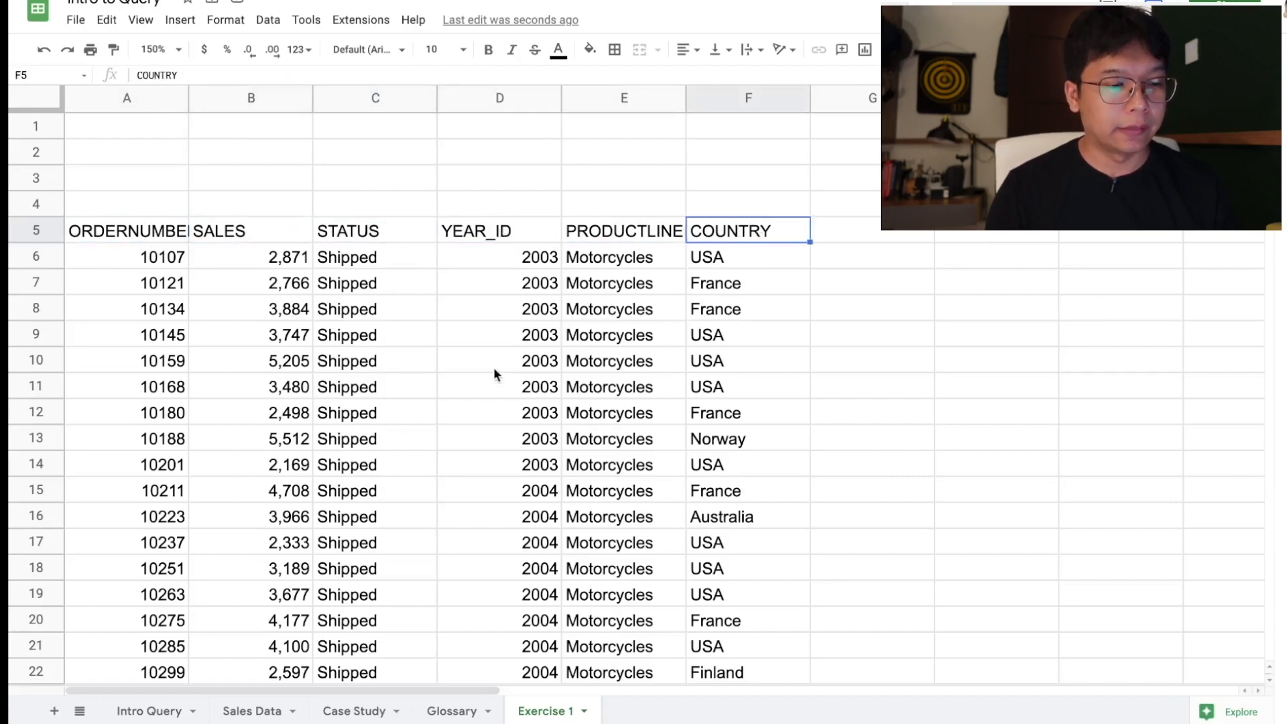
{"action": "left_click", "coordinate": [352, 712]}
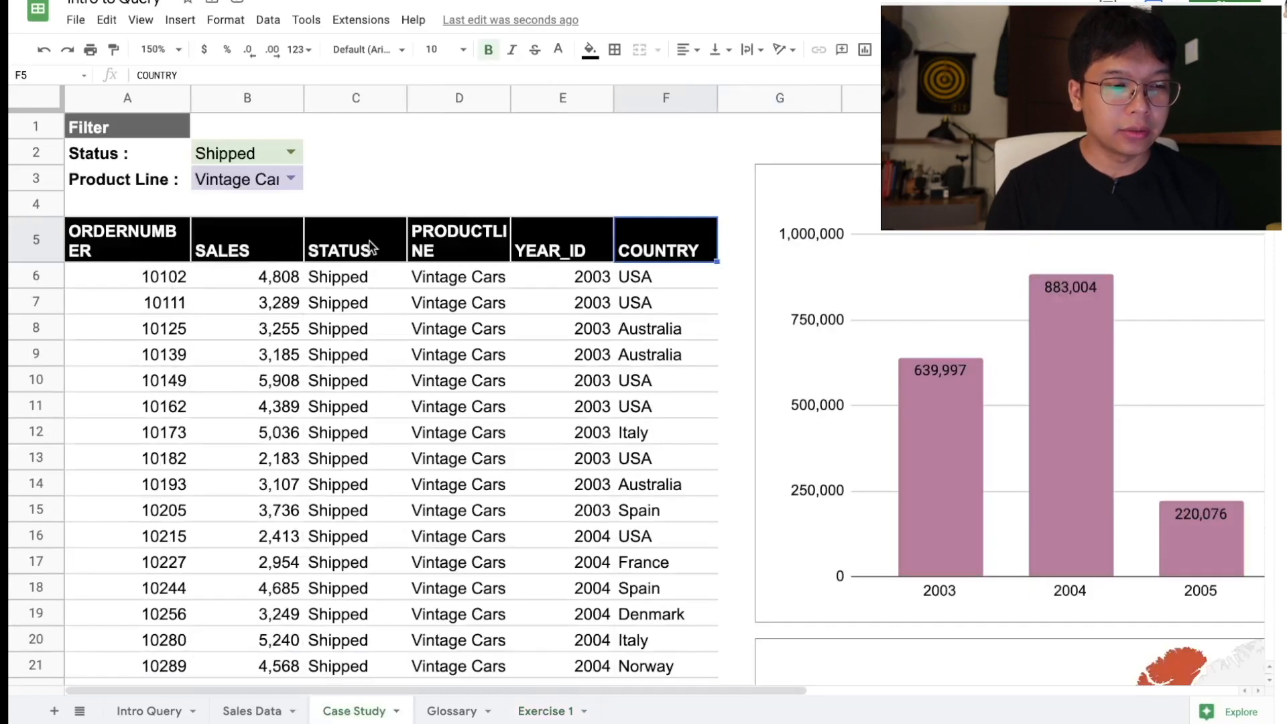
{"action": "left_click", "coordinate": [545, 711]}
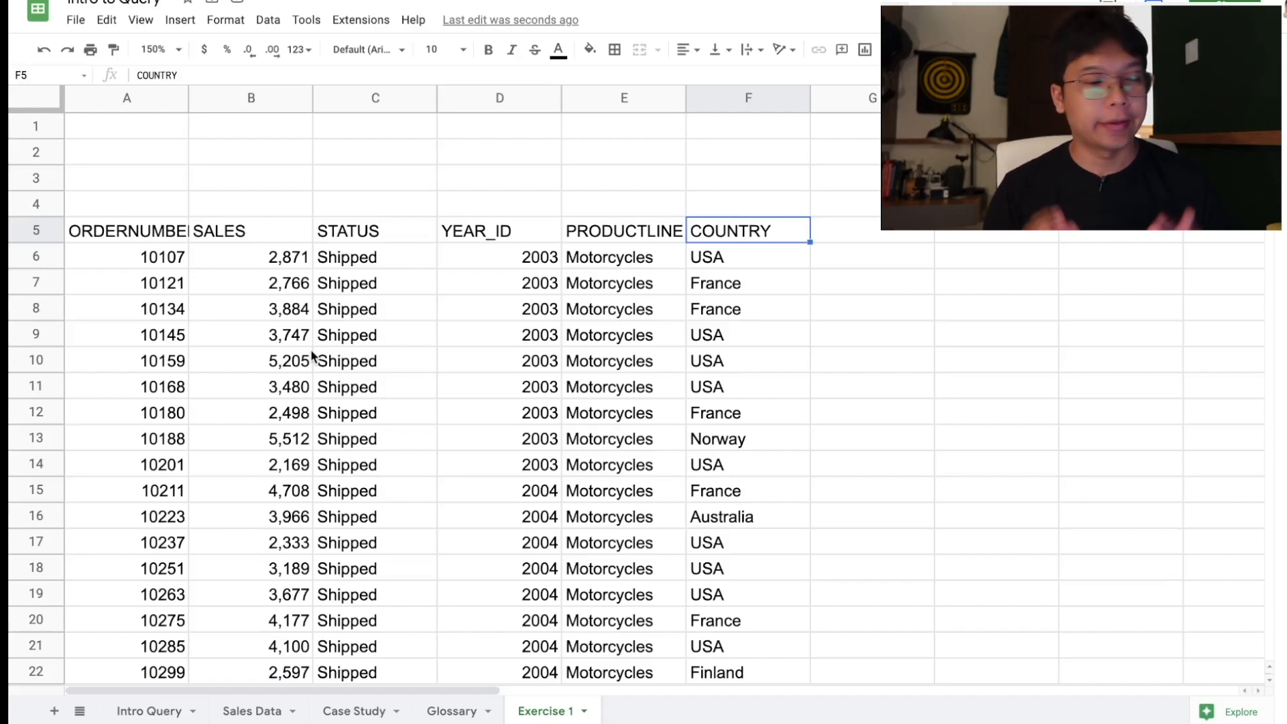
Step: Add the clause WHERE J='2003' after the SELECT list in A5's query to filter by year
{"action": "left_click", "coordinate": [84, 236]}
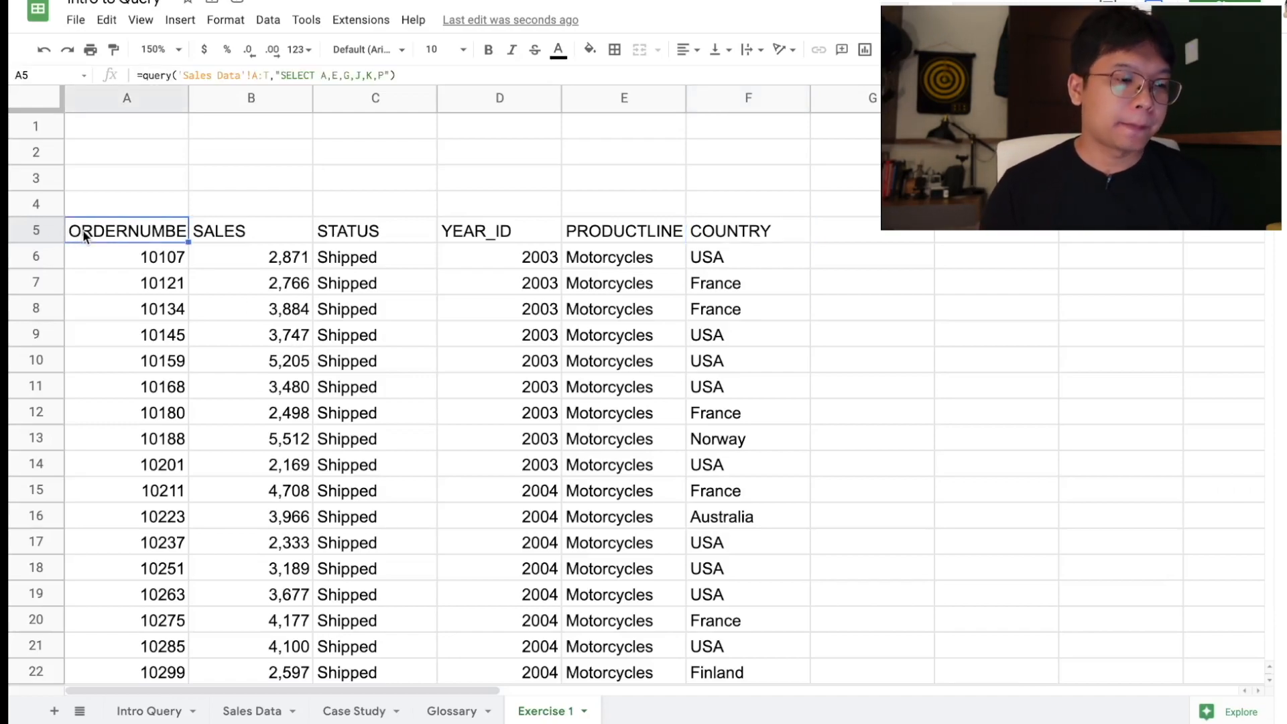
{"action": "left_click", "coordinate": [393, 75]}
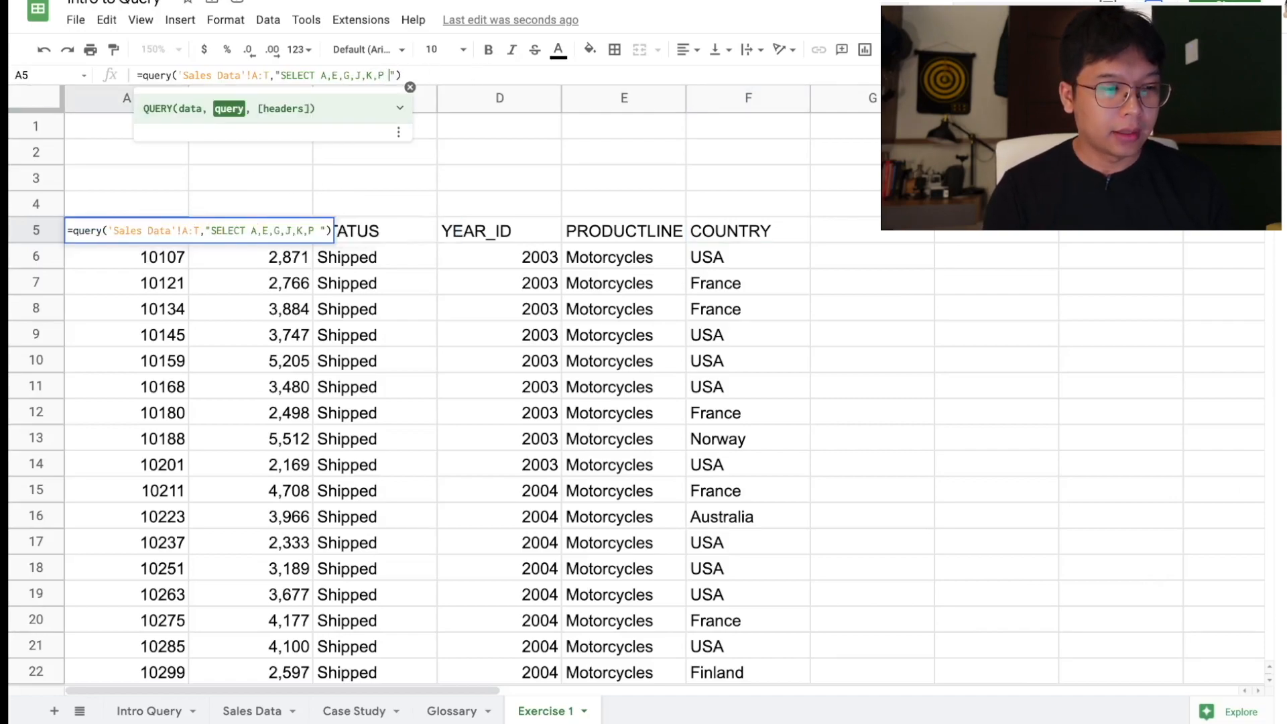
{"action": "type", "text": "WHERE"}
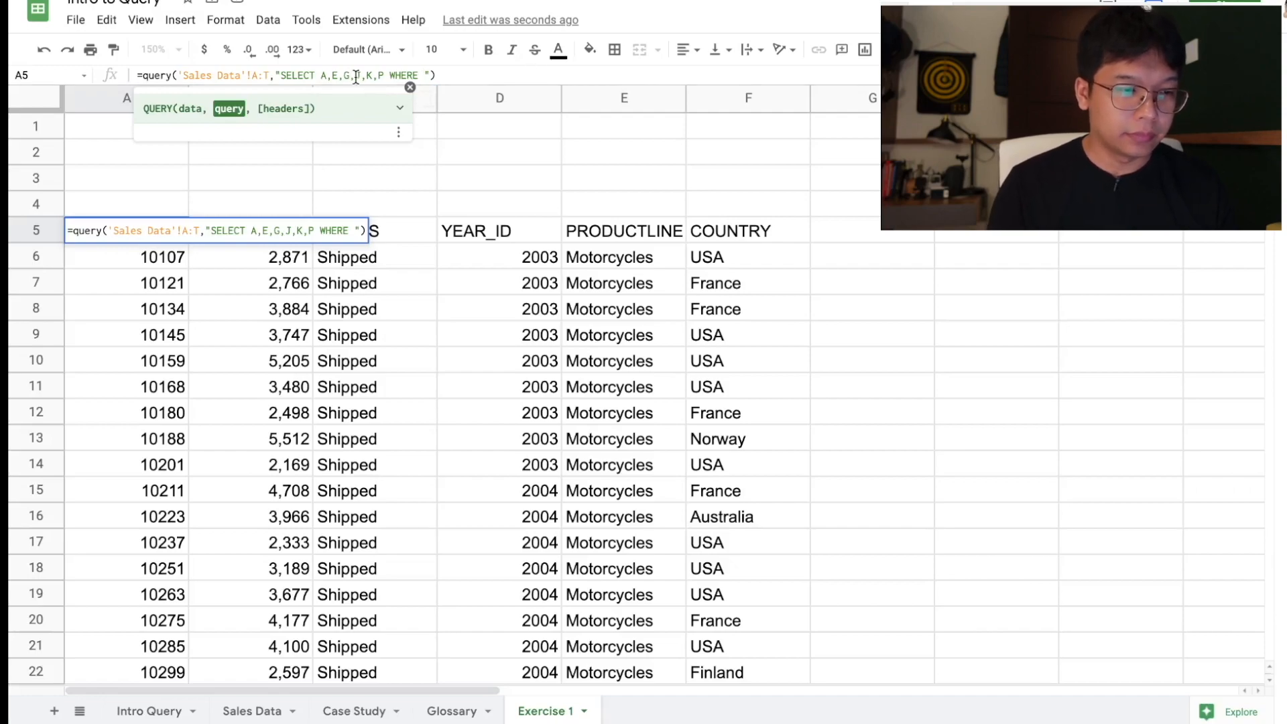
{"action": "type", "text": "J"}
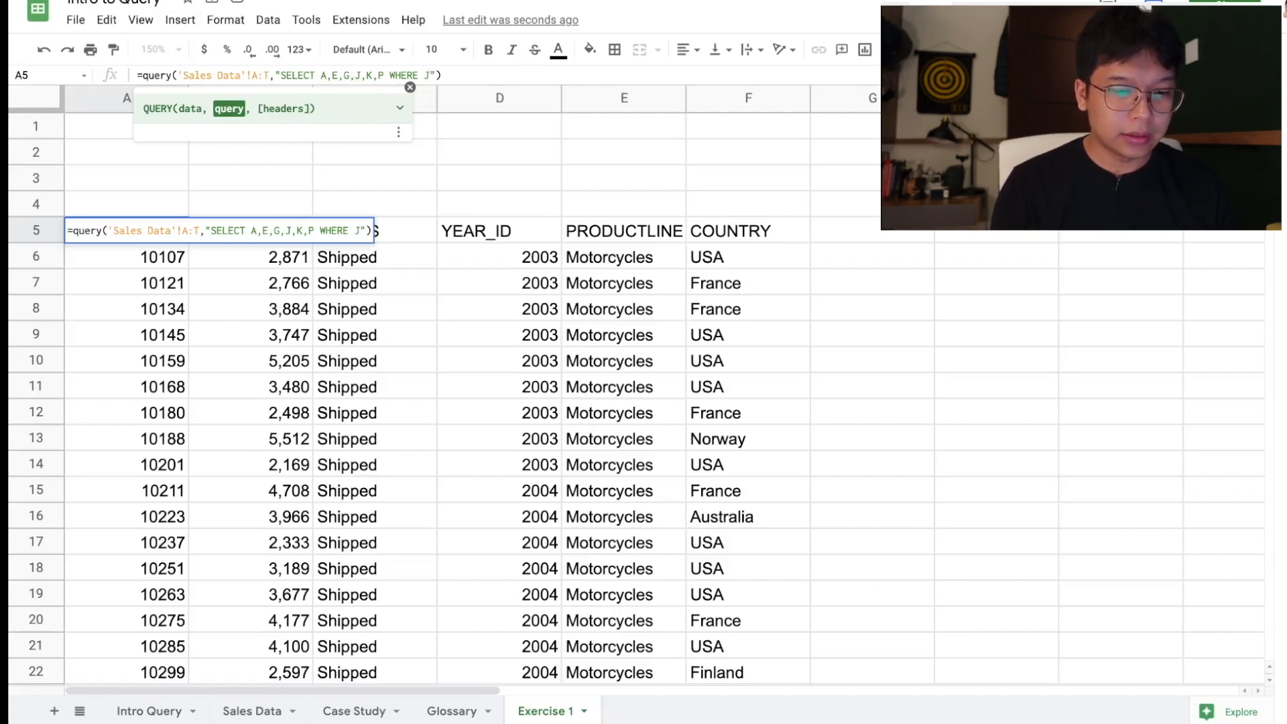
{"action": "type", "text": "='2003"}
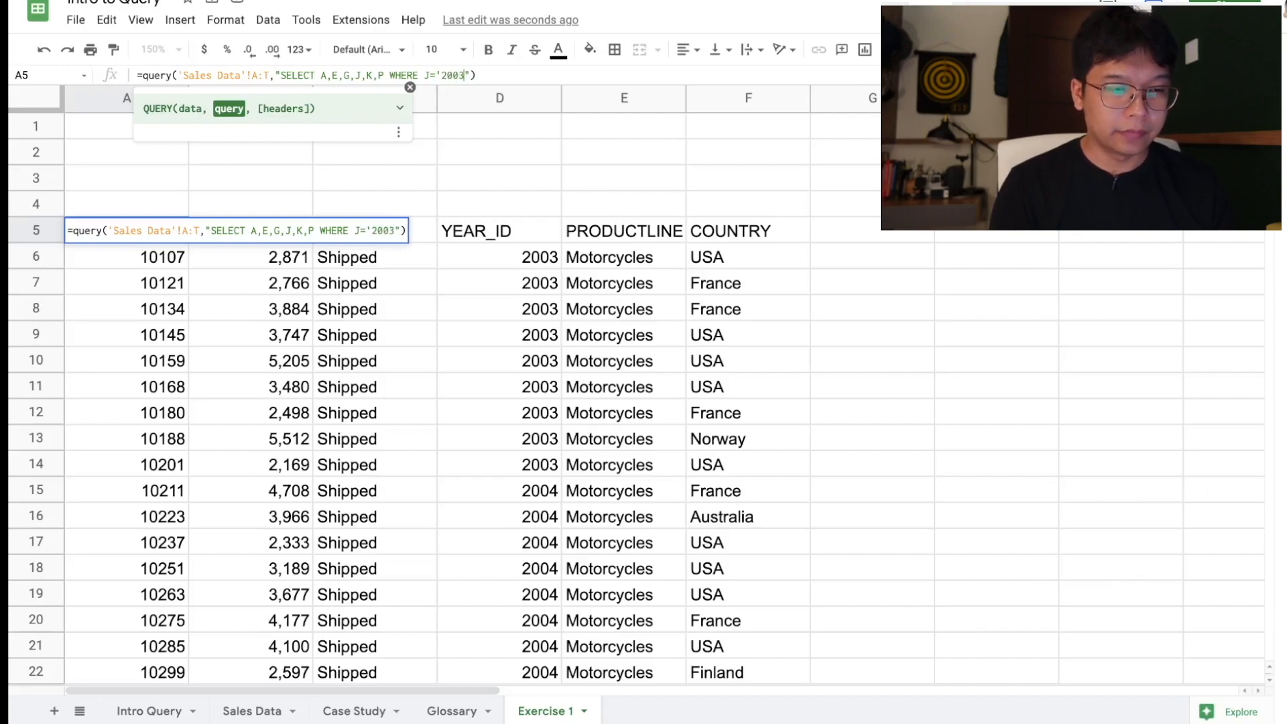
{"action": "type", "text": "'"}
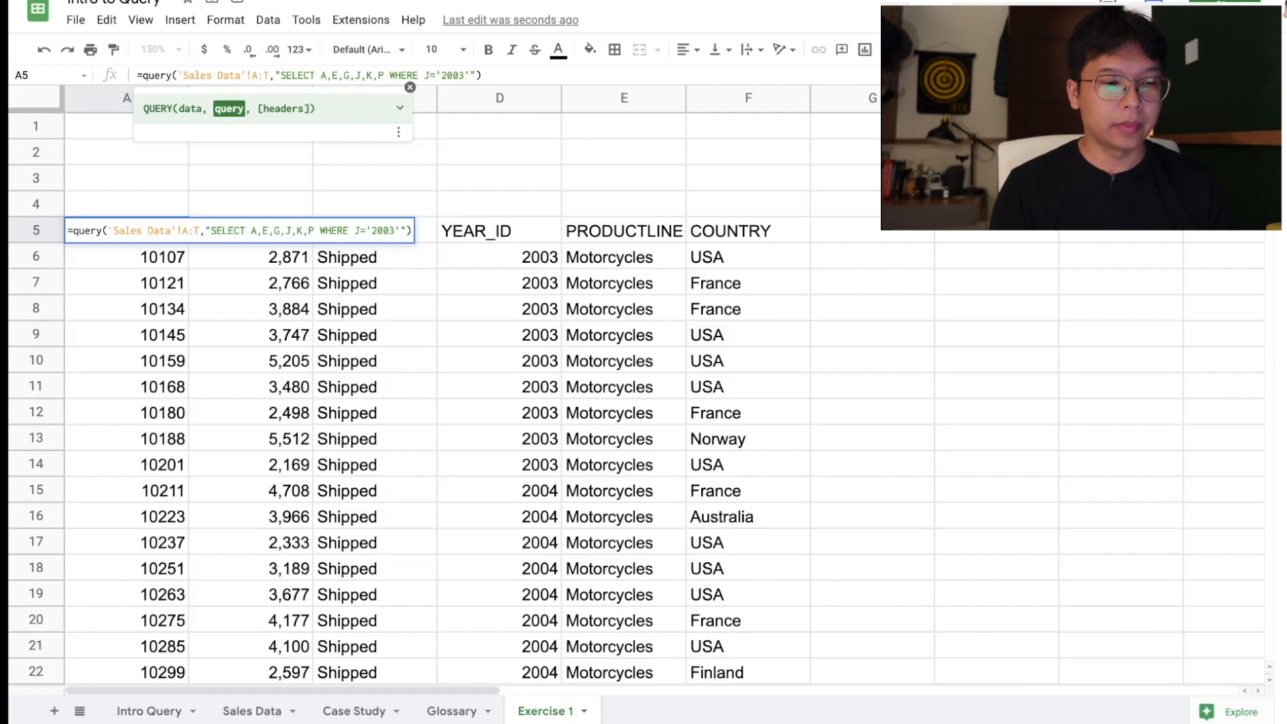
{"action": "key", "text": "Return"}
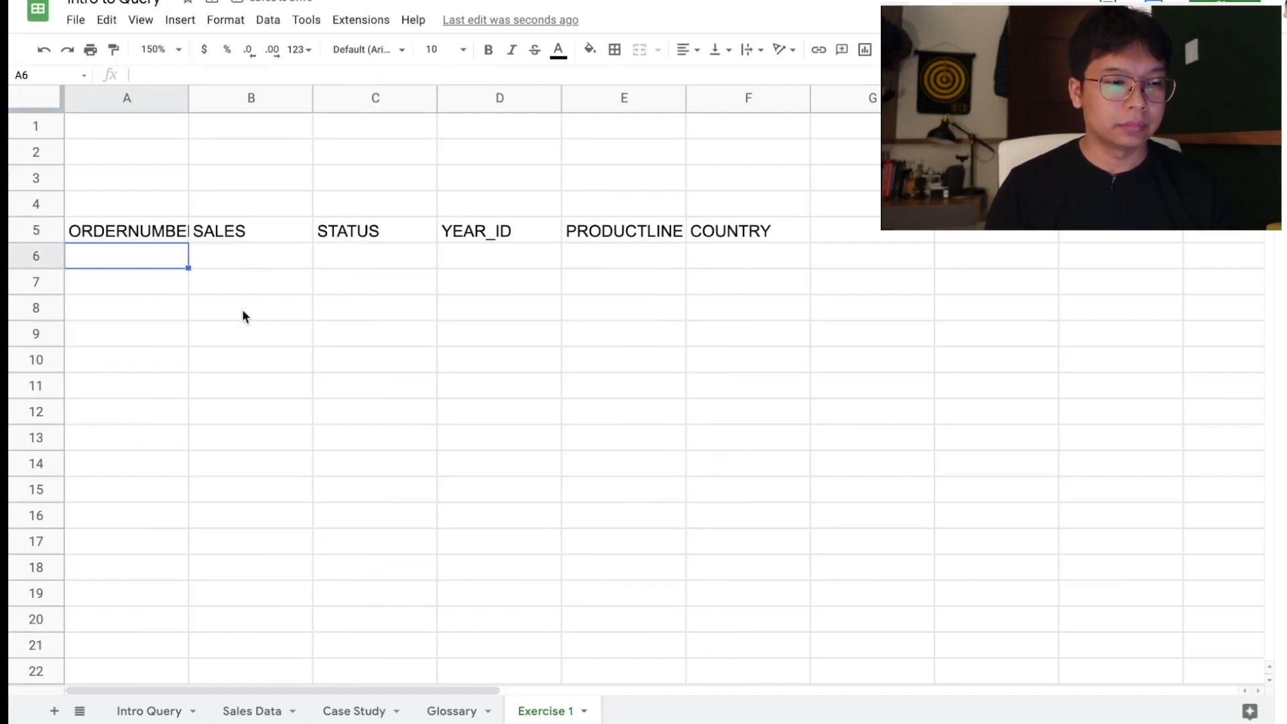
Step: Remove the single quotation marks around 2003 so A5's condition reads WHERE J=2003
{"action": "left_click", "coordinate": [149, 234]}
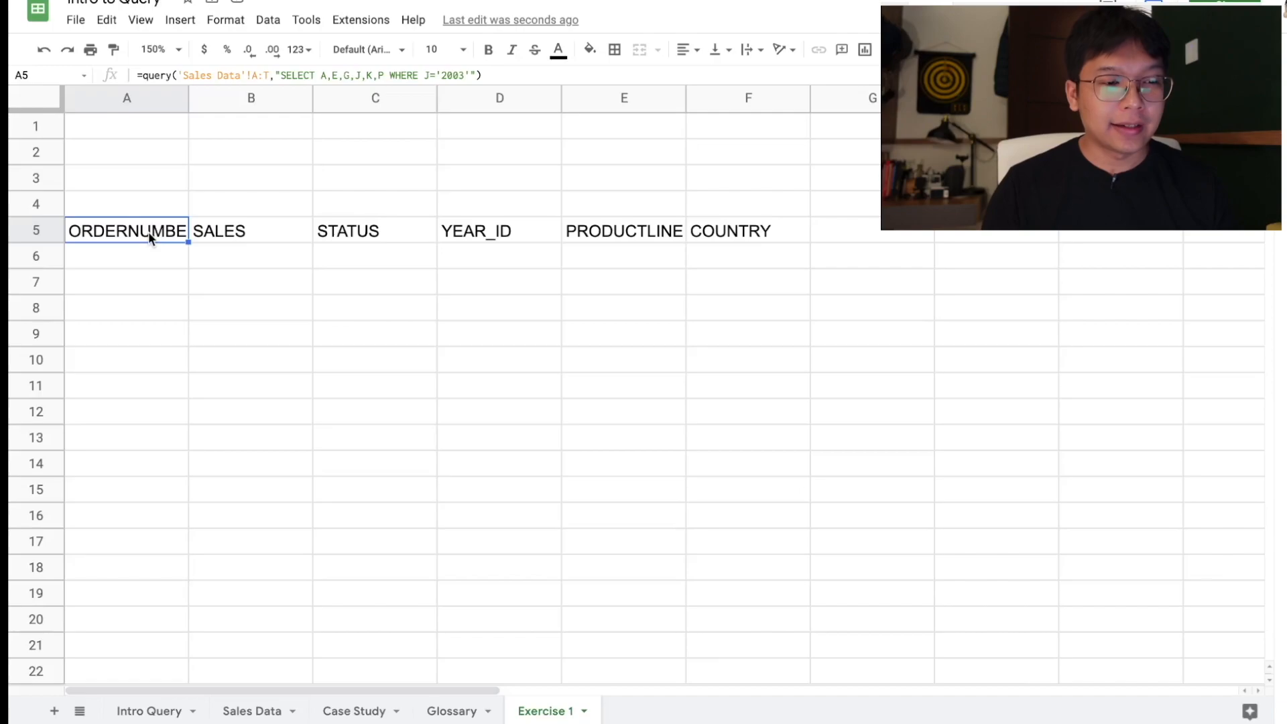
{"action": "left_click", "coordinate": [439, 75]}
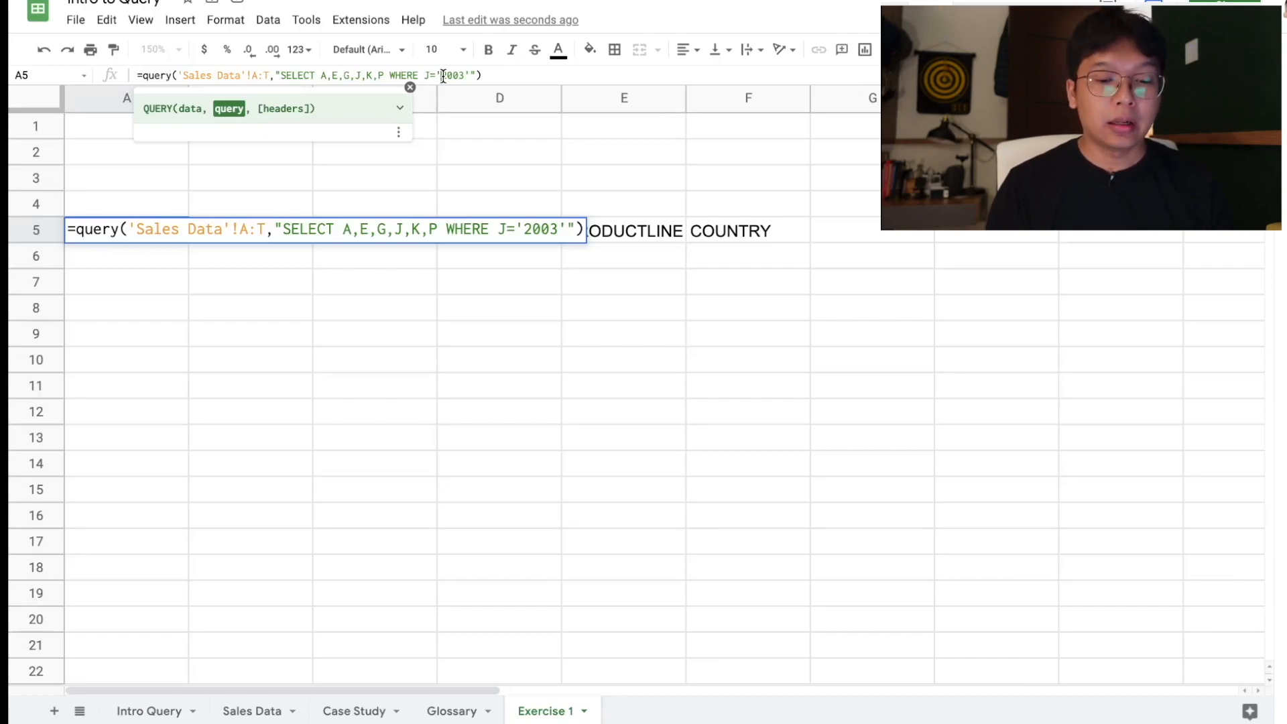
{"action": "left_click", "coordinate": [444, 75]}
{"action": "key", "text": "BackSpace"}
{"action": "key", "text": "Right"}
{"action": "key", "text": "Right"}
{"action": "key", "text": "Right"}
{"action": "key", "text": "Right"}
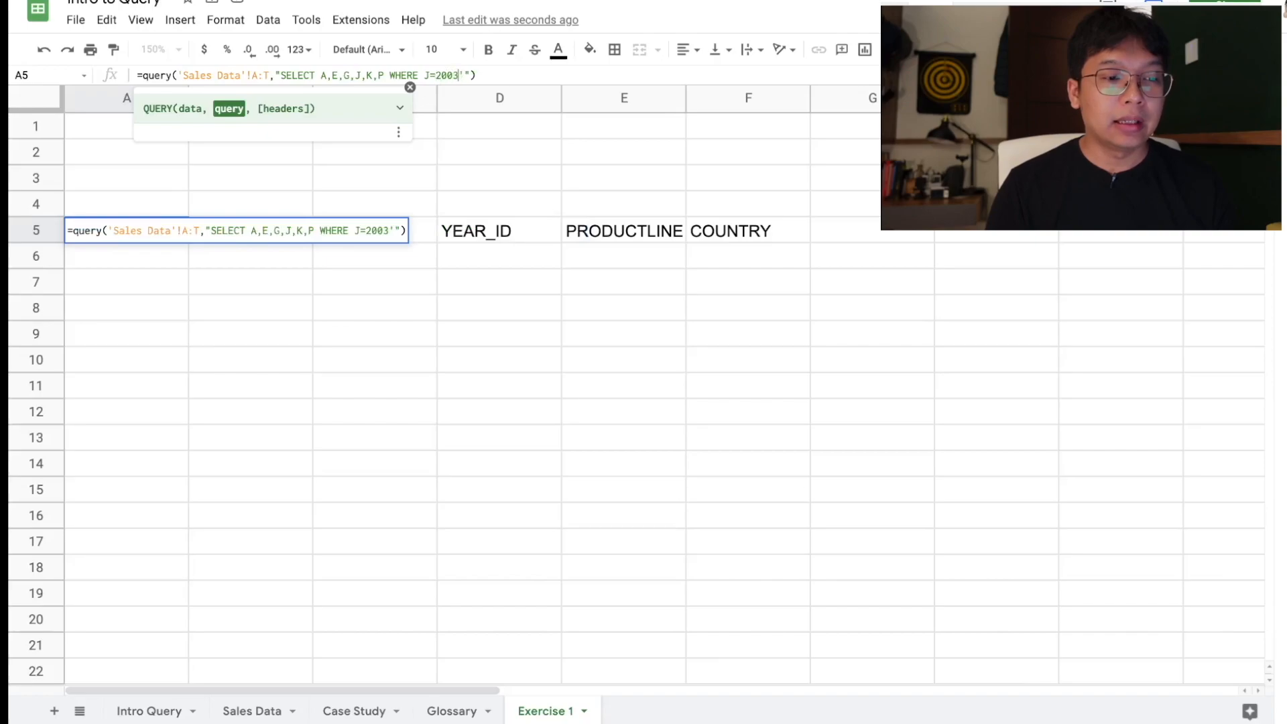
{"action": "key", "text": "BackSpace"}
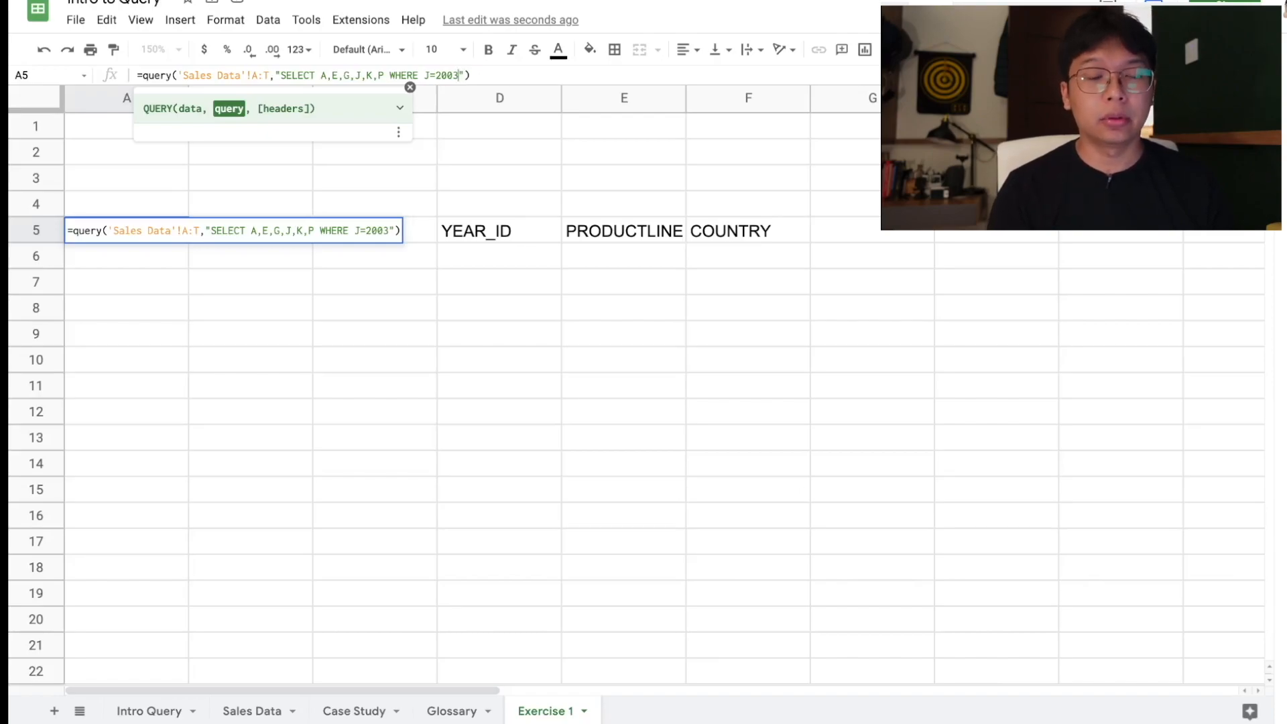
{"action": "key", "text": "Return"}
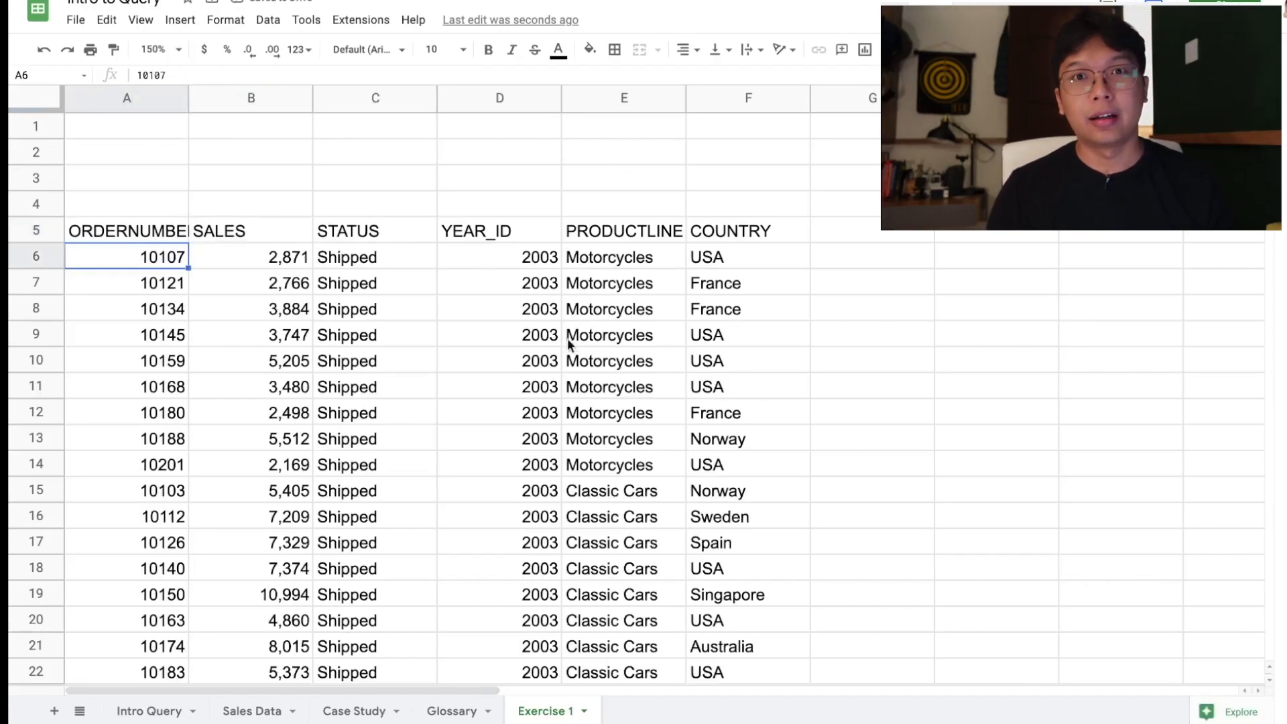
Step: Examine the year and status columns throughout the rows returned by the filtered query
{"action": "scroll", "coordinate": [567, 348], "scroll_direction": "down", "scroll_amount": 6}
{"action": "scroll", "coordinate": [525, 362], "scroll_direction": "up", "scroll_amount": 2}
{"action": "scroll", "coordinate": [525, 363], "scroll_direction": "up", "scroll_amount": 4}
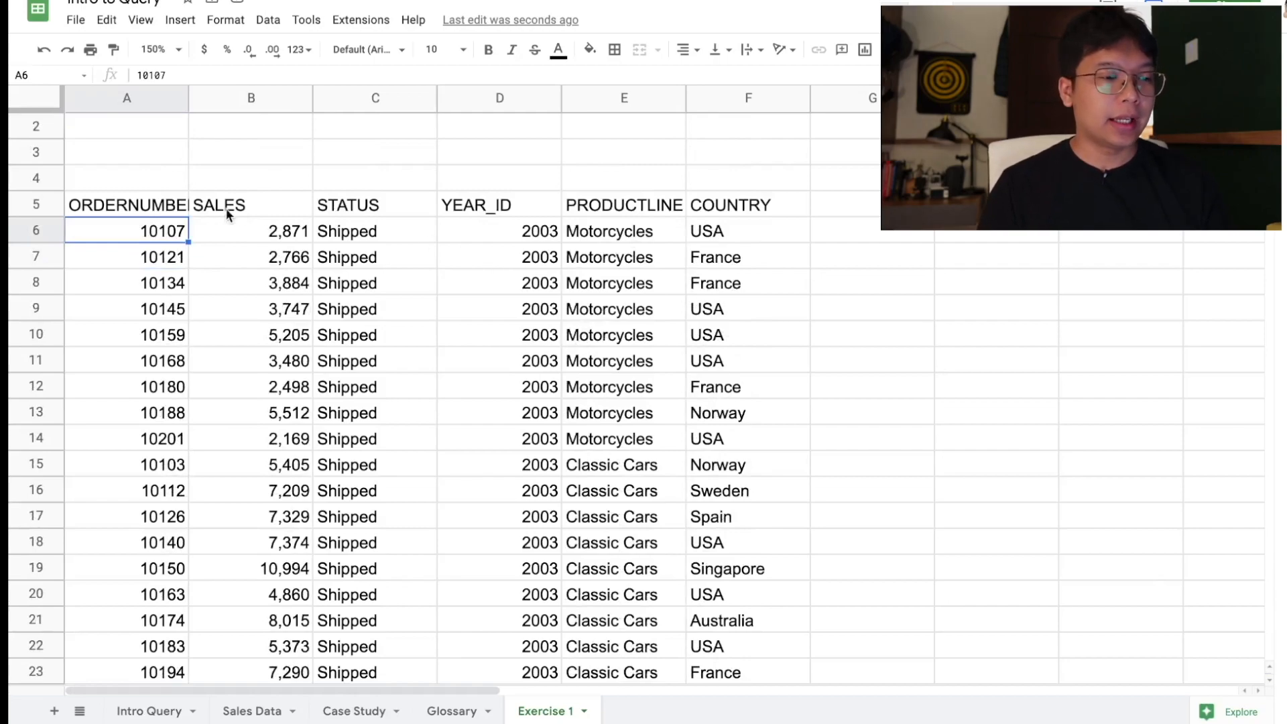
{"action": "left_click", "coordinate": [148, 204]}
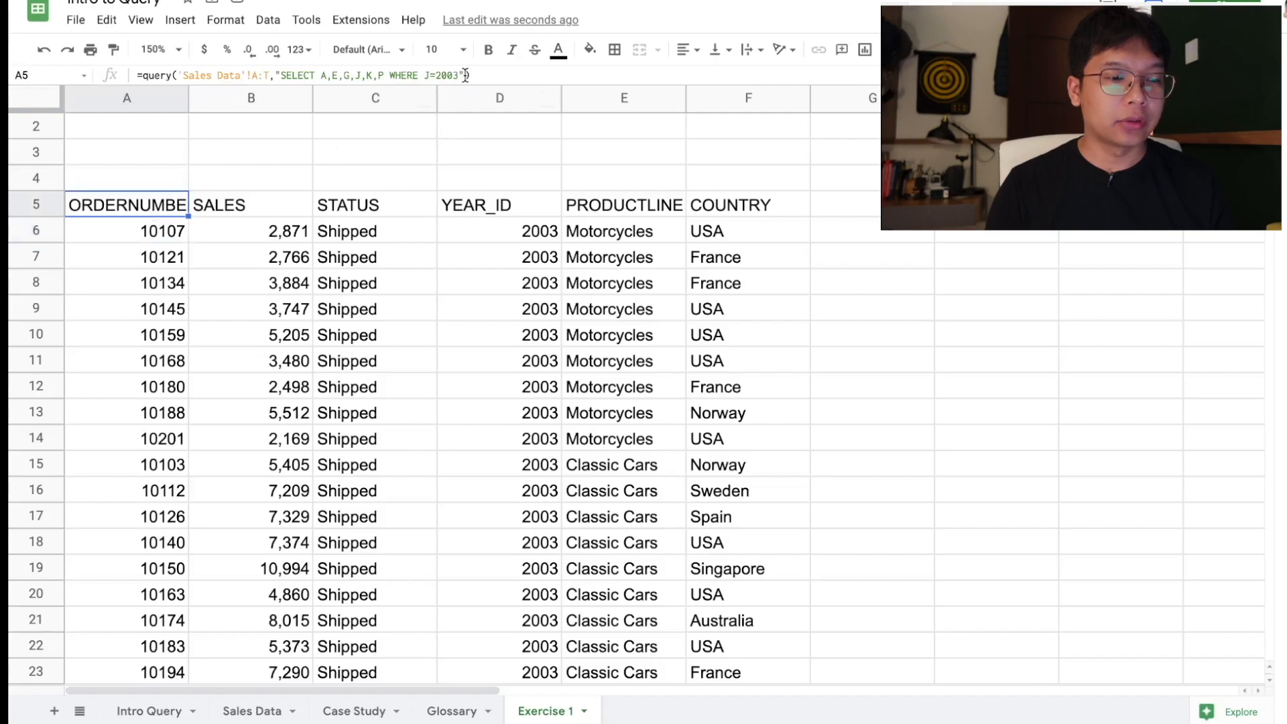
{"action": "scroll", "coordinate": [420, 405], "scroll_direction": "down", "scroll_amount": 20}
{"action": "scroll", "coordinate": [420, 405], "scroll_direction": "up", "scroll_amount": 3}
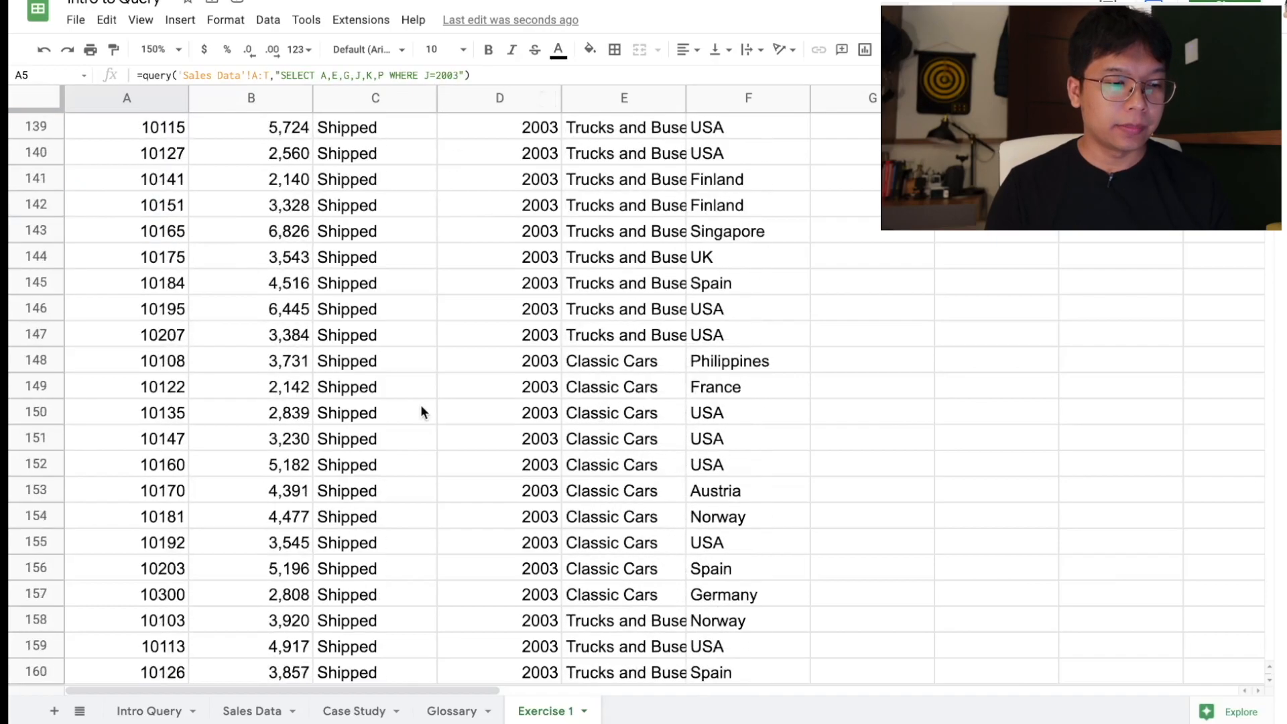
{"action": "scroll", "coordinate": [401, 436], "scroll_direction": "down", "scroll_amount": 3}
{"action": "scroll", "coordinate": [364, 529], "scroll_direction": "up", "scroll_amount": 15}
{"action": "scroll", "coordinate": [364, 524], "scroll_direction": "up", "scroll_amount": 16}
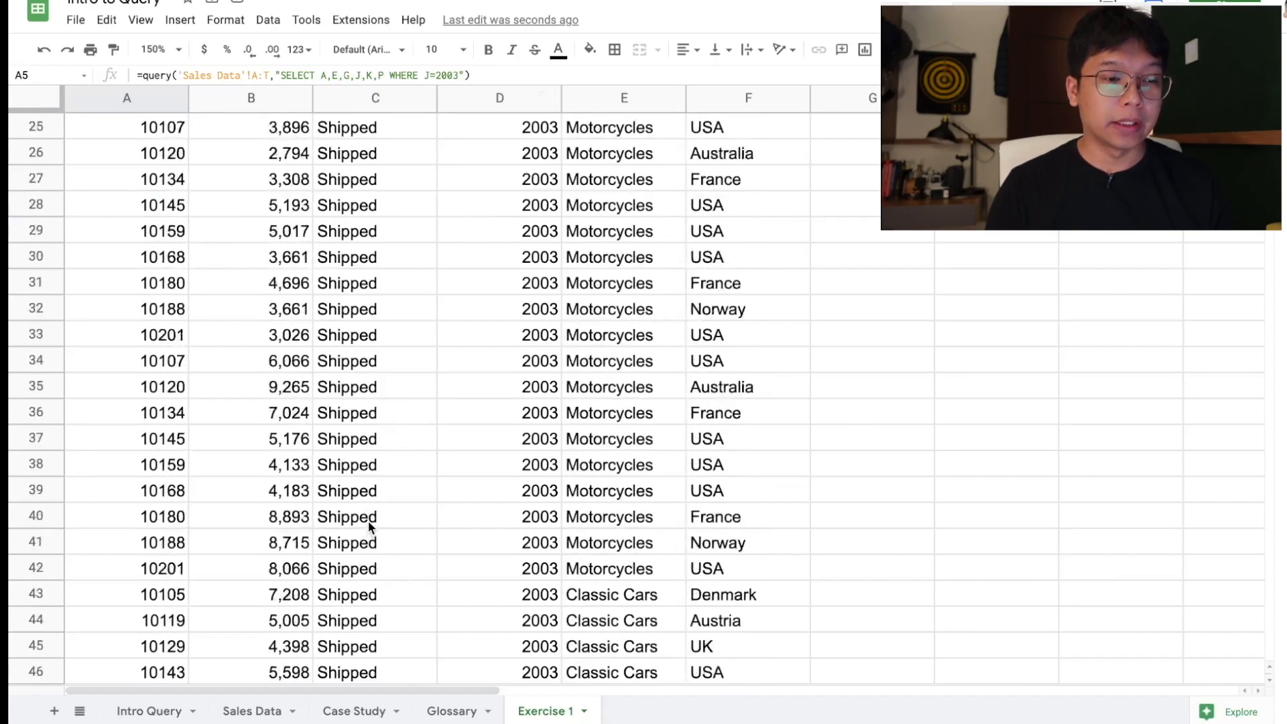
Step: Extend the WHERE clause in A5 with and G='Shipped' to filter by status, and look through the resulting rows
{"action": "left_click", "coordinate": [463, 73]}
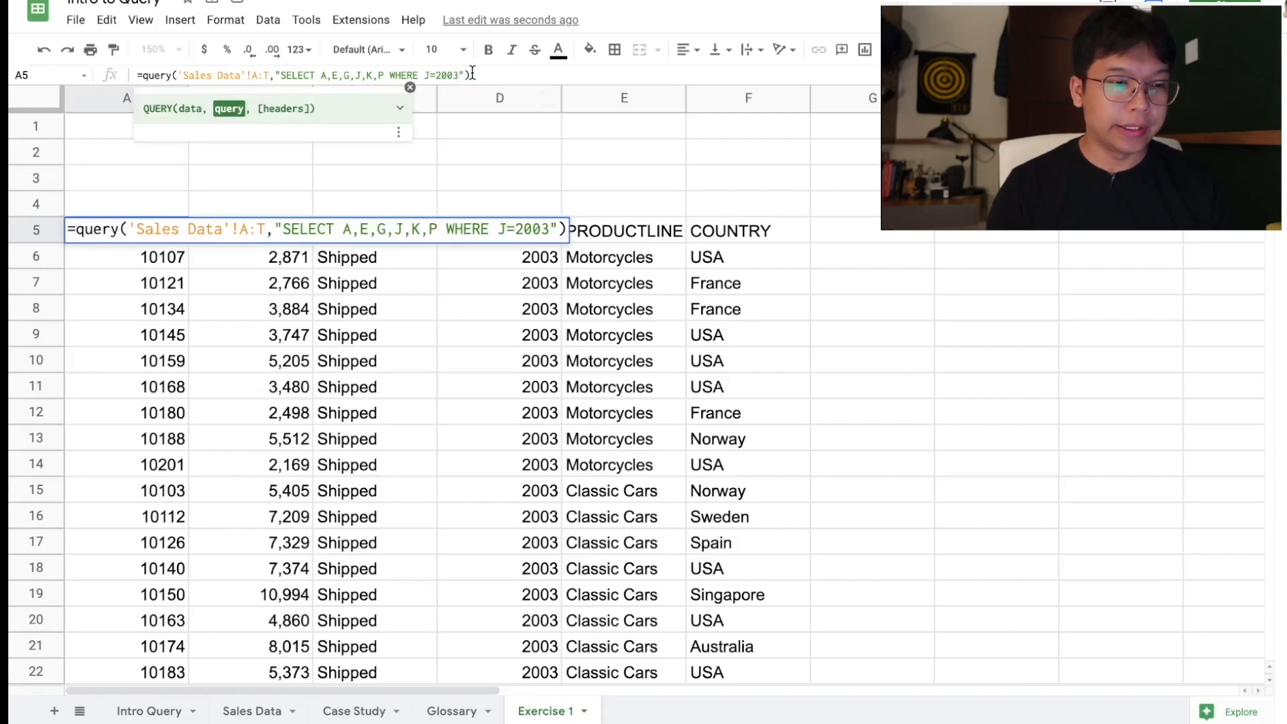
{"action": "type", "text": "and"}
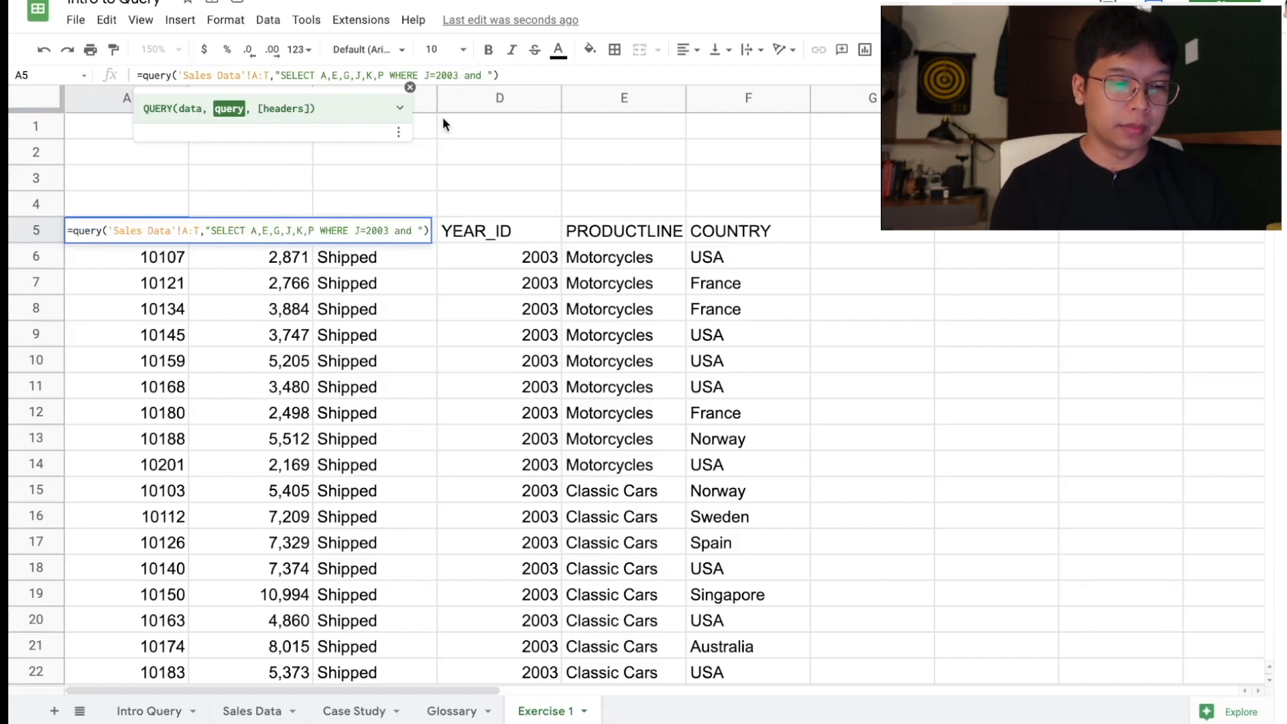
{"action": "type", "text": " G="}
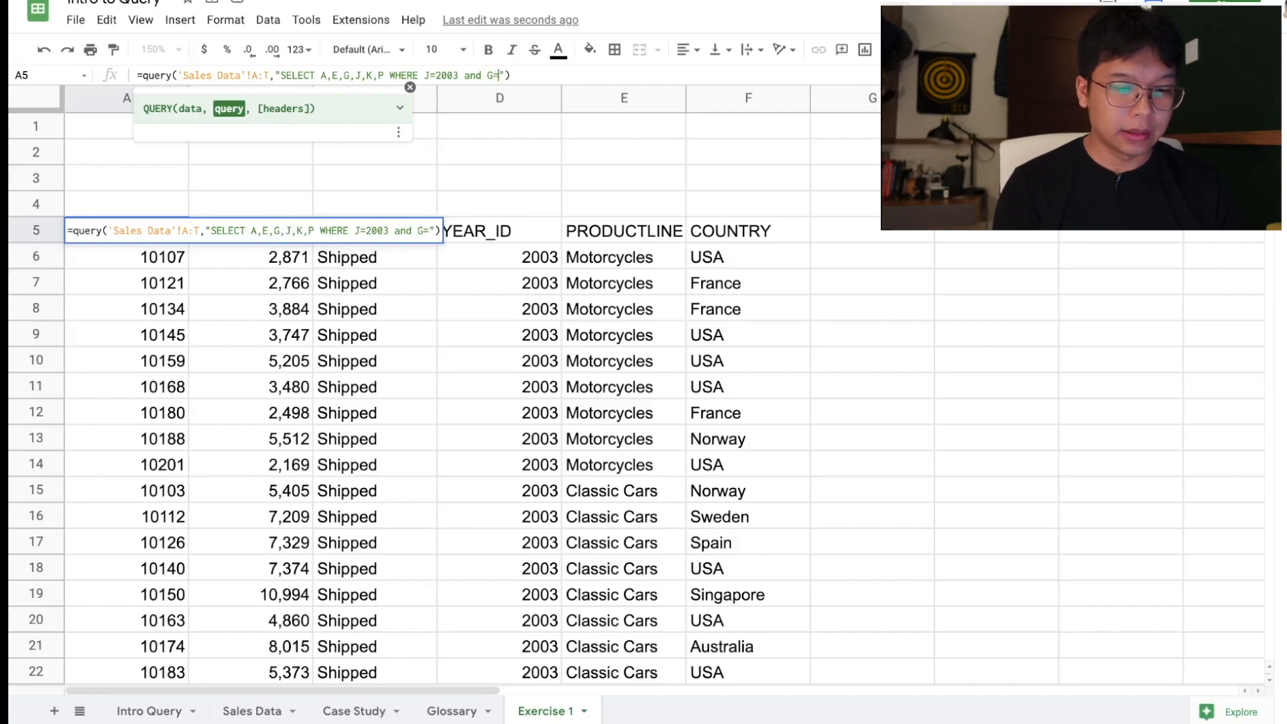
{"action": "type", "text": "'Shippe"}
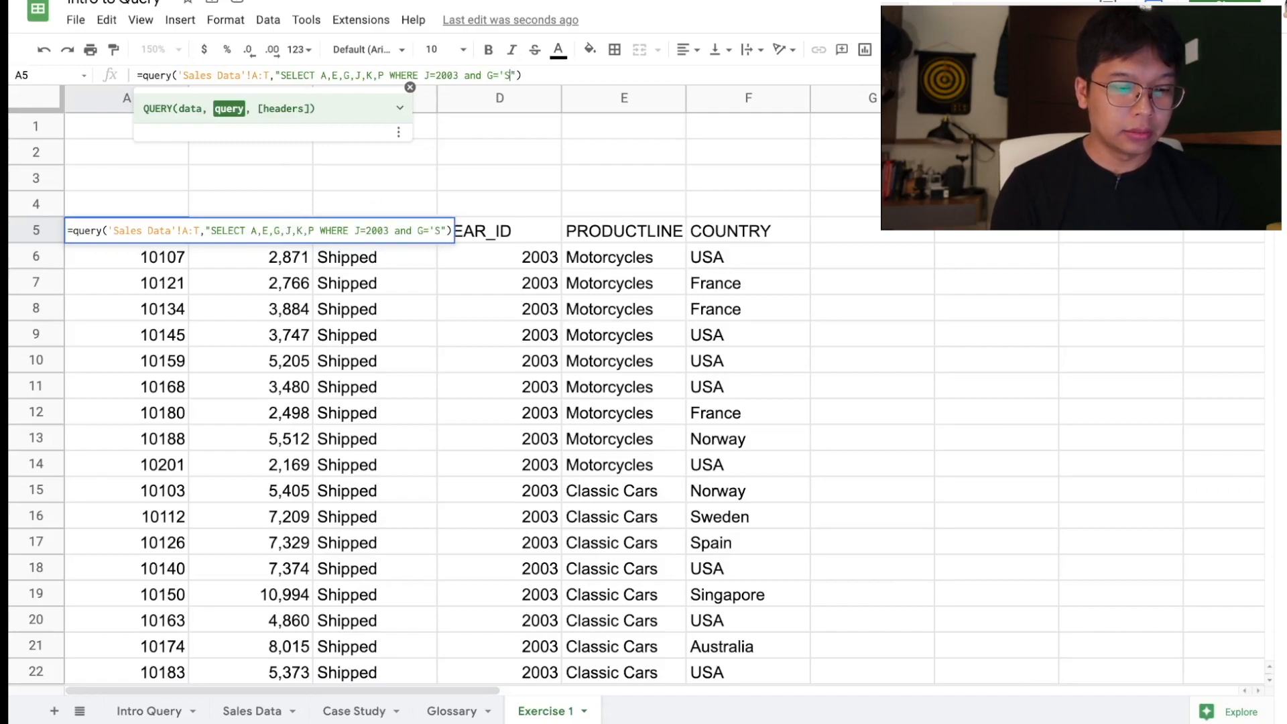
{"action": "type", "text": "d\""}
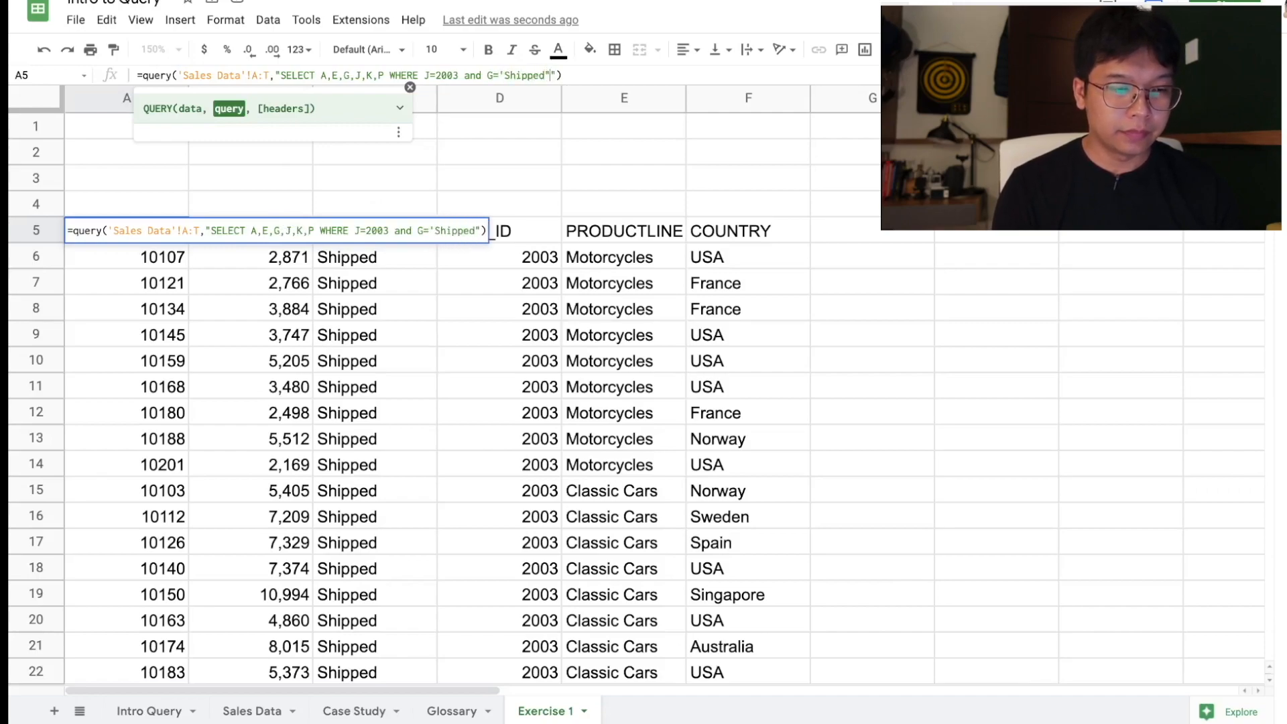
{"action": "key", "text": "BackSpace"}
{"action": "type", "text": "'"}
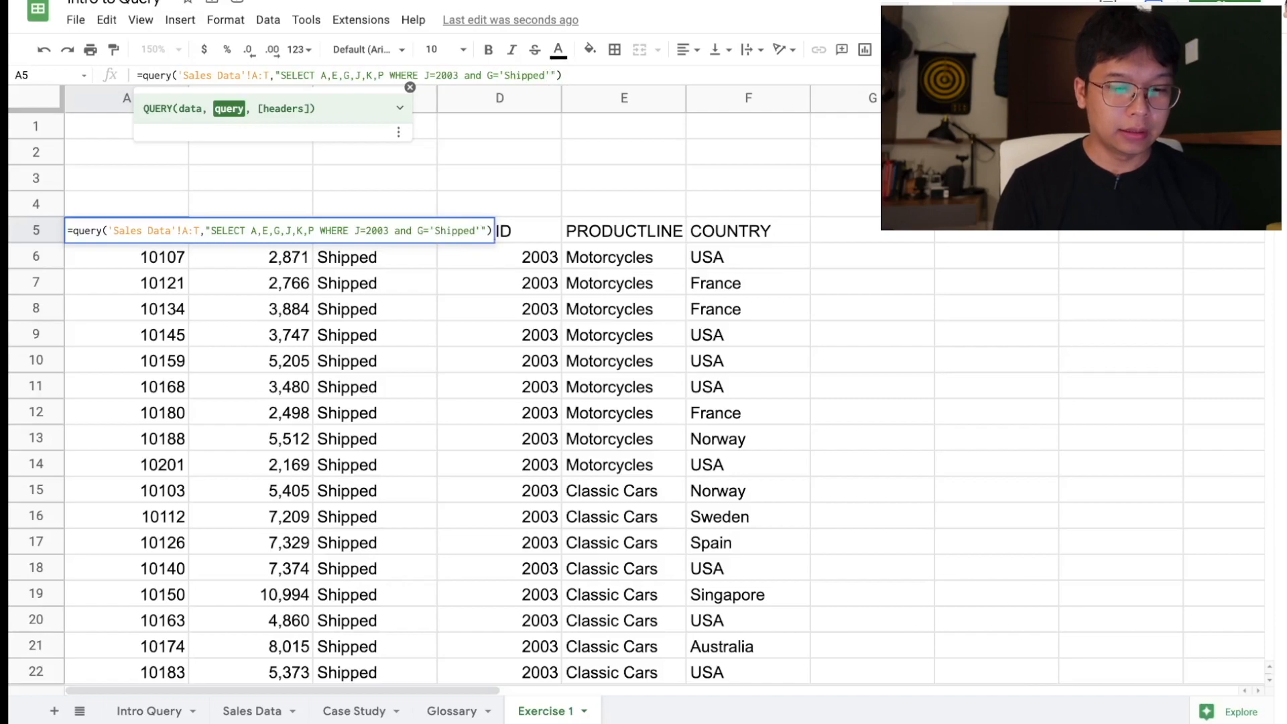
{"action": "key", "text": "Return"}
{"action": "scroll", "coordinate": [394, 335], "scroll_direction": "down", "scroll_amount": 20}
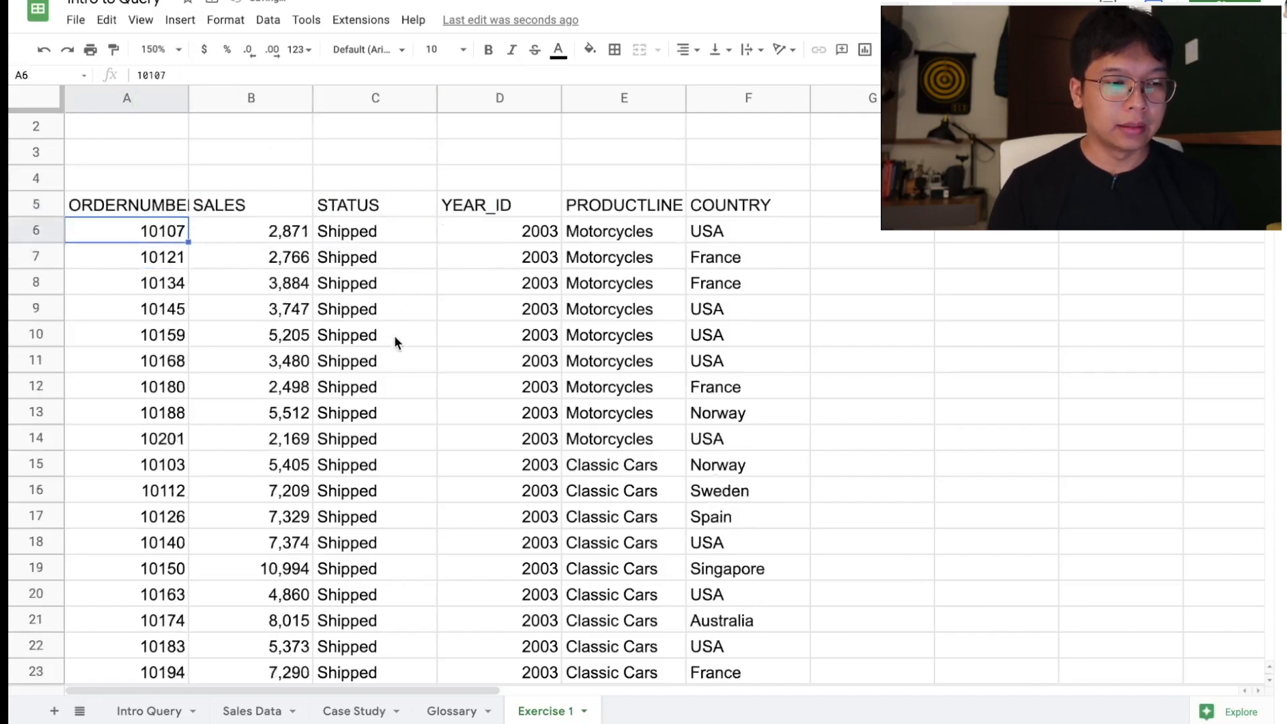
{"action": "scroll", "coordinate": [394, 335], "scroll_direction": "down", "scroll_amount": 20}
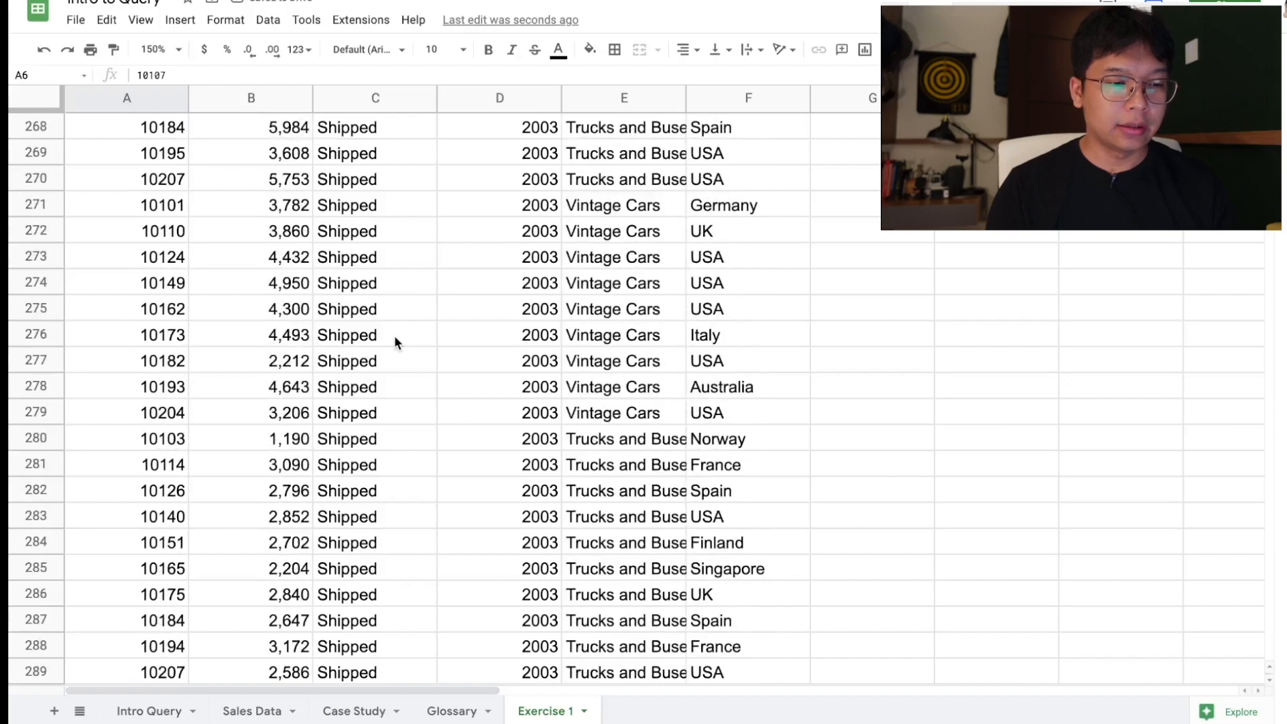
{"action": "scroll", "coordinate": [380, 433], "scroll_direction": "up", "scroll_amount": 20}
{"action": "scroll", "coordinate": [380, 439], "scroll_direction": "up", "scroll_amount": 20}
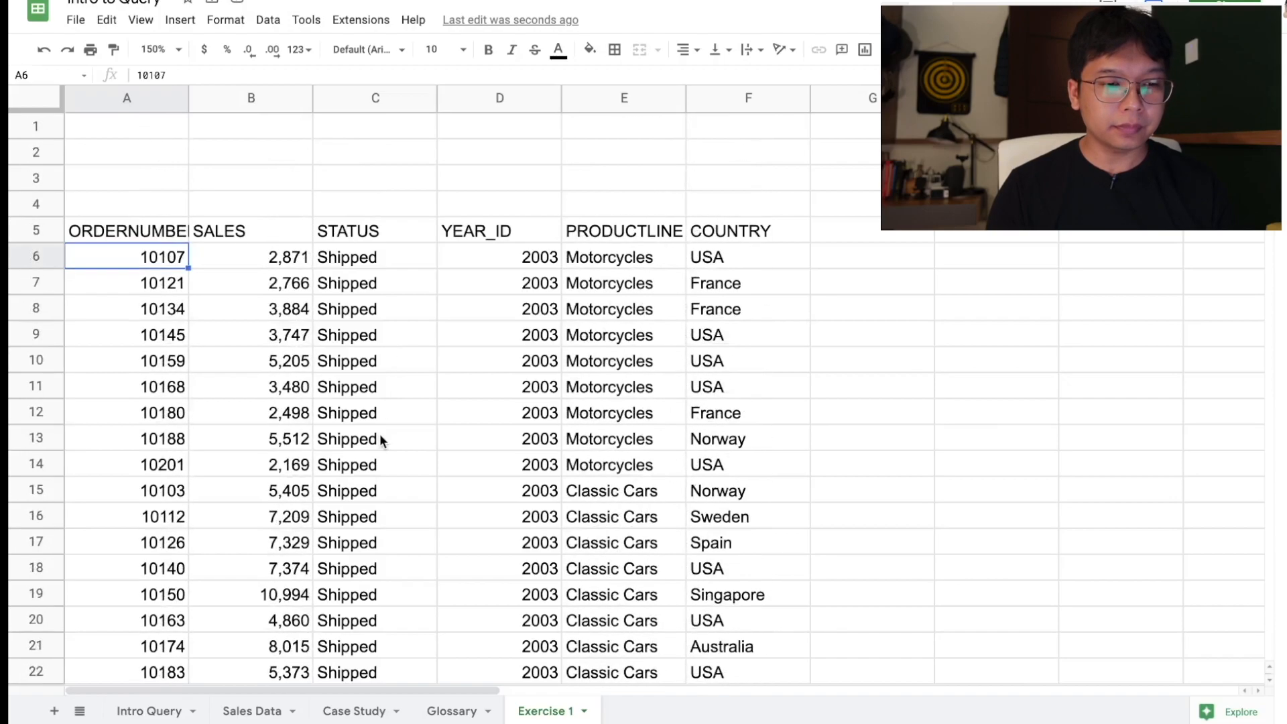
{"action": "left_click", "coordinate": [118, 235]}
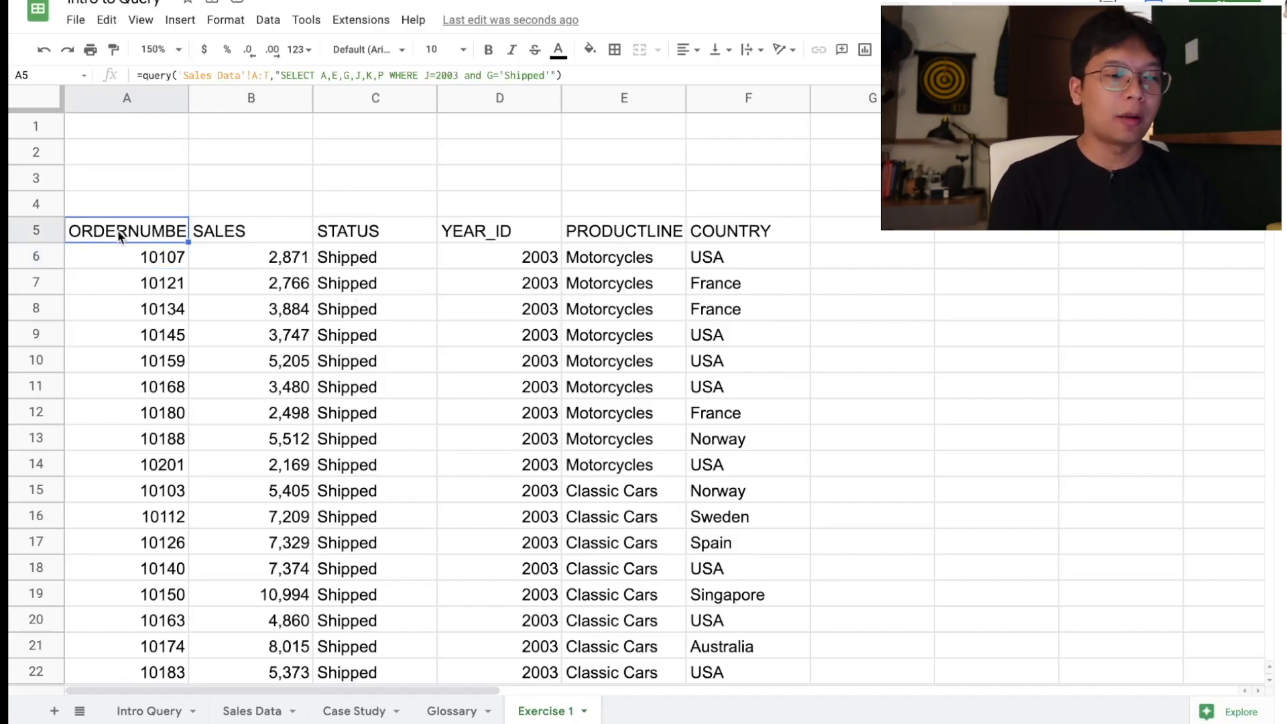
Step: Append ORDER BY P ASC after the status condition in A5's query to sort the rows by country
{"action": "left_click", "coordinate": [557, 76]}
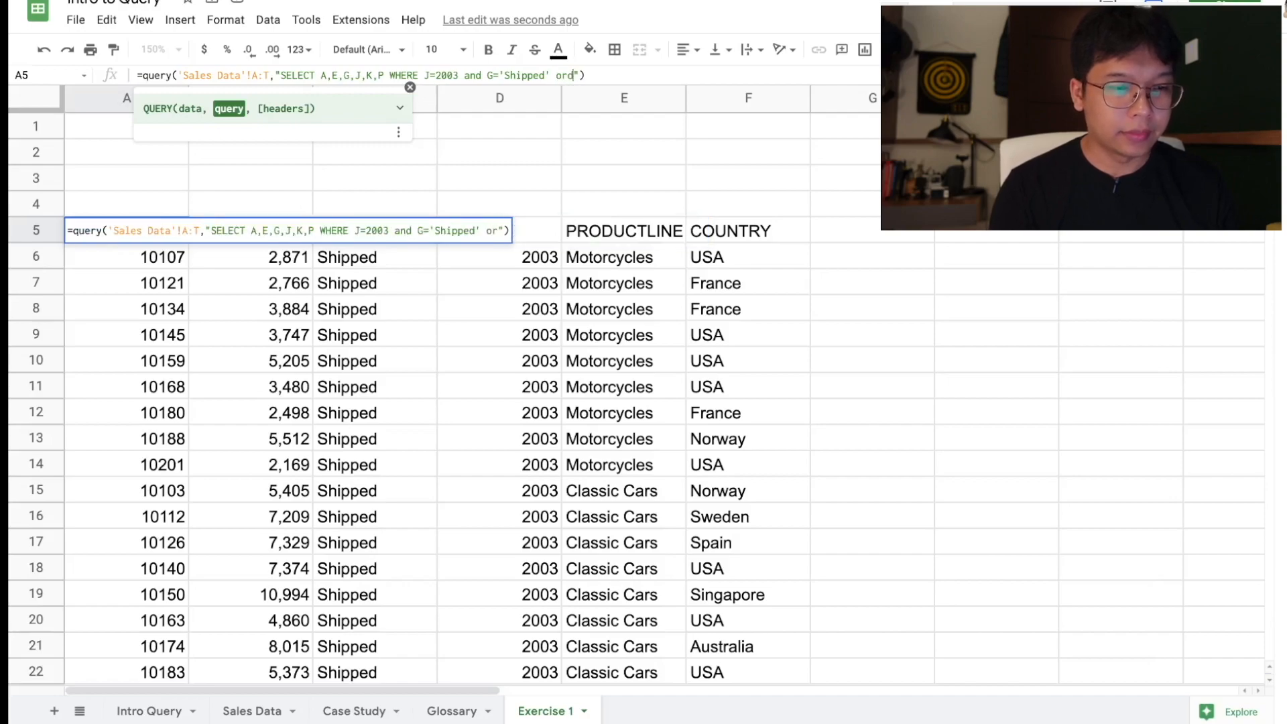
{"action": "type", "text": "ORDER BY"}
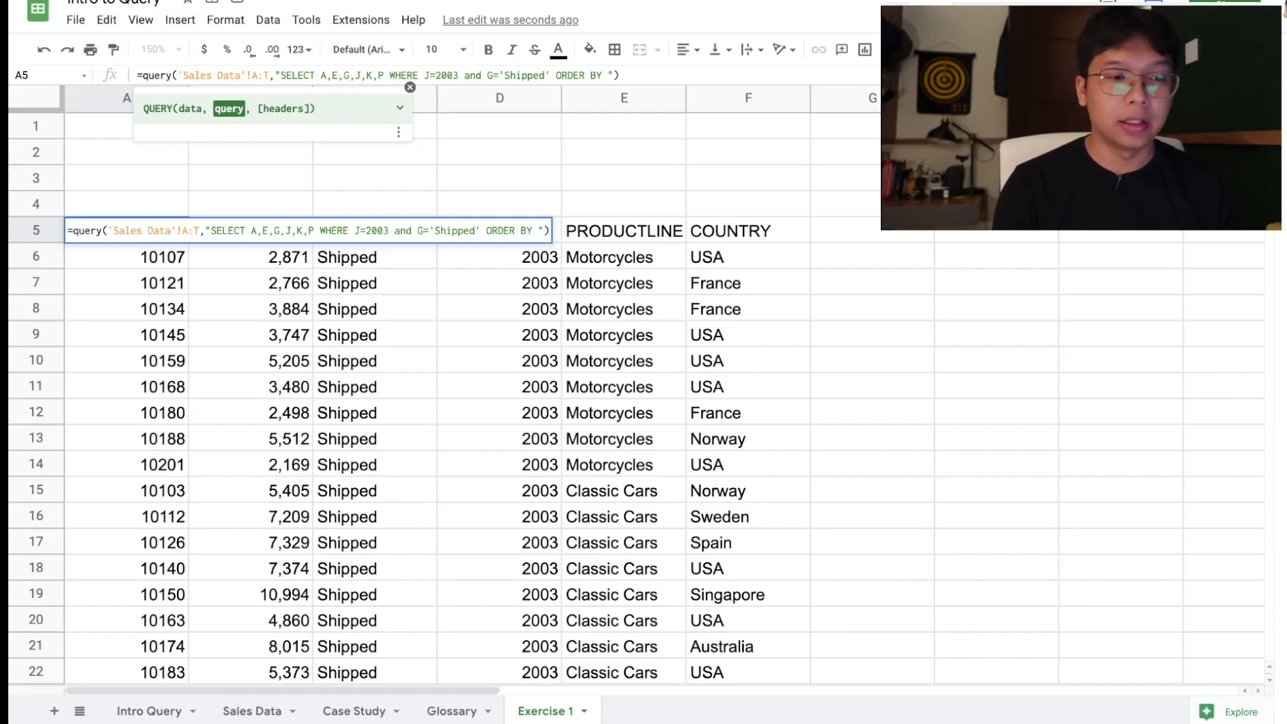
{"action": "type", "text": "P"}
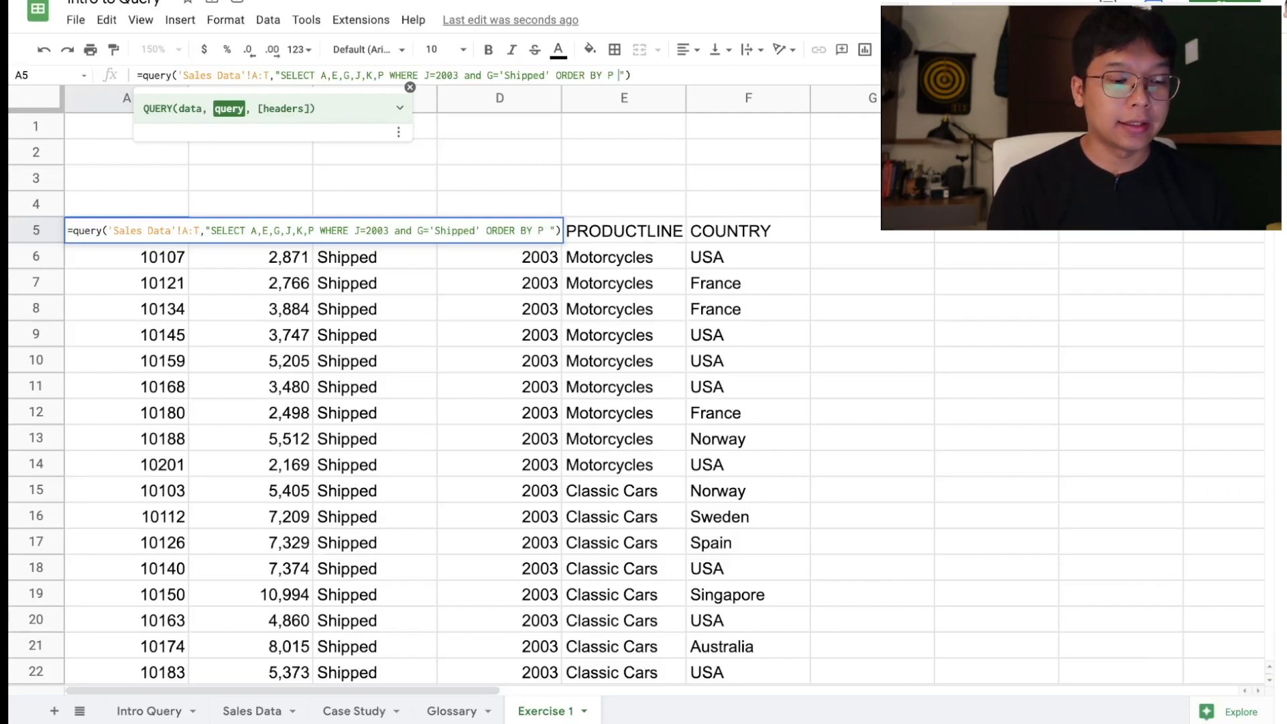
{"action": "type", "text": " AS"}
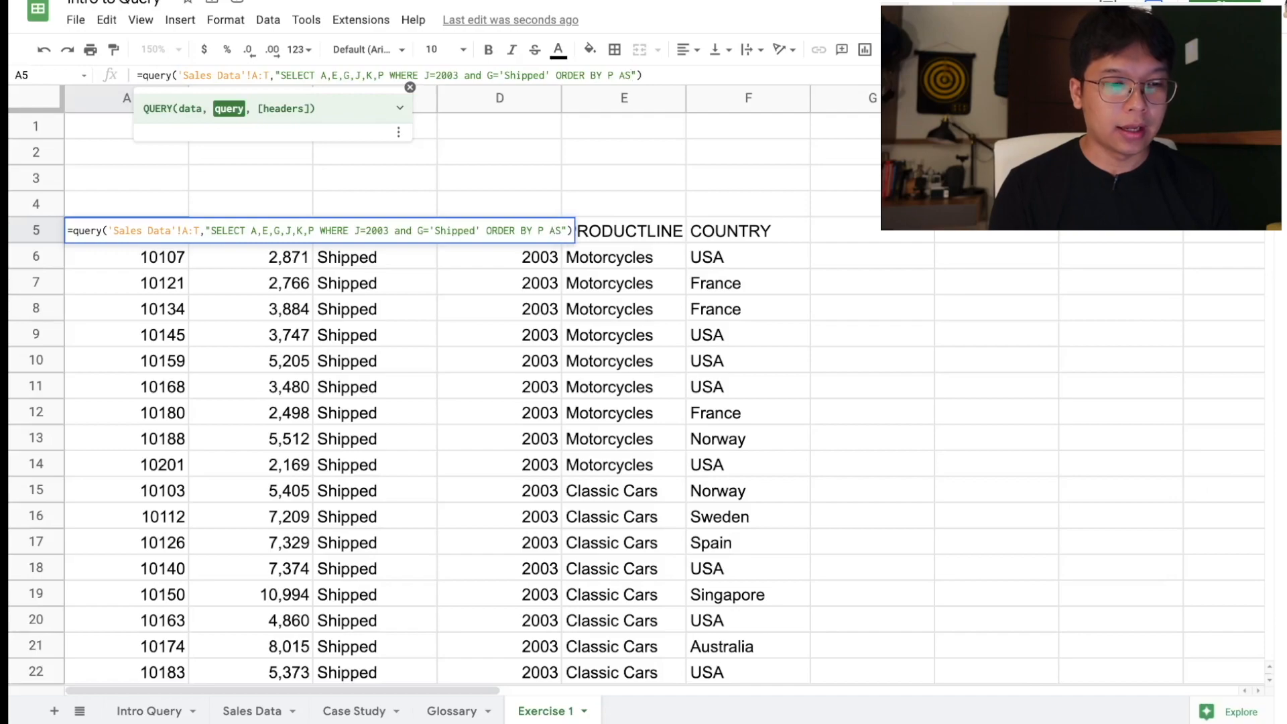
{"action": "type", "text": "C"}
{"action": "key", "text": "Return"}
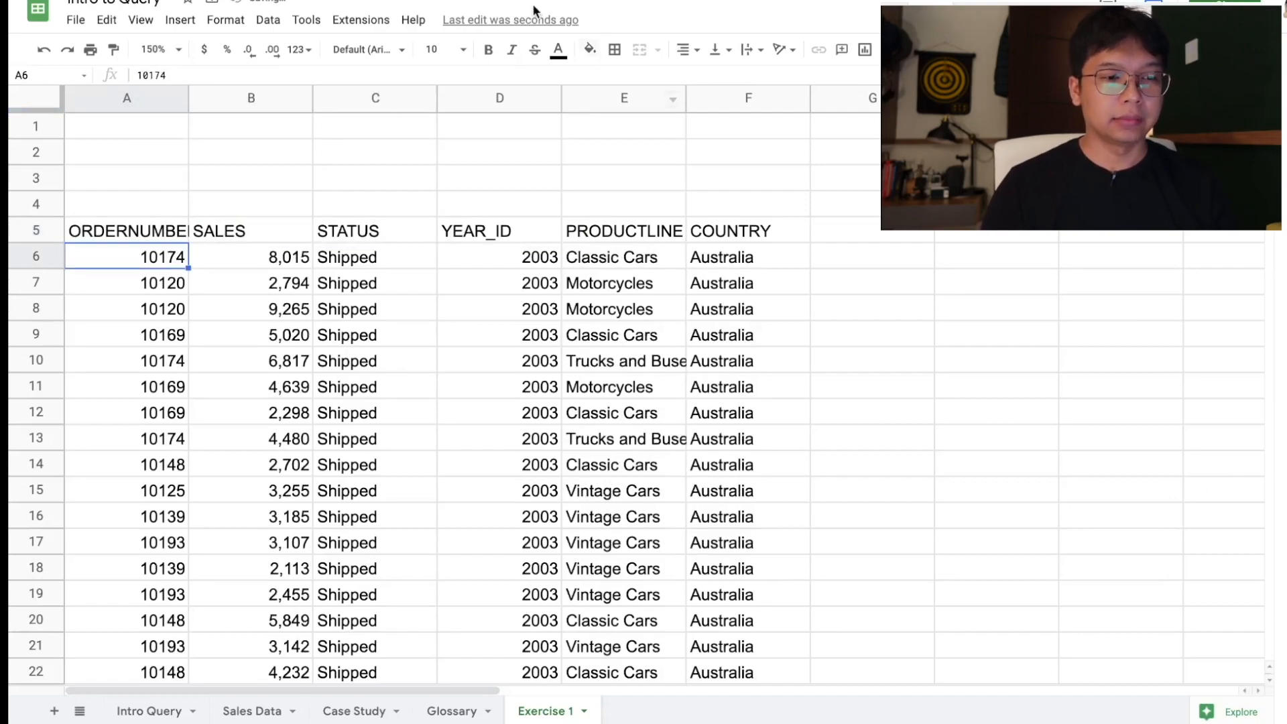
Step: Examine the order of the COUNTRY column throughout the sorted rows and review the query in A5
{"action": "scroll", "coordinate": [473, 370], "scroll_direction": "down", "scroll_amount": 7}
{"action": "scroll", "coordinate": [582, 368], "scroll_direction": "down", "scroll_amount": 20}
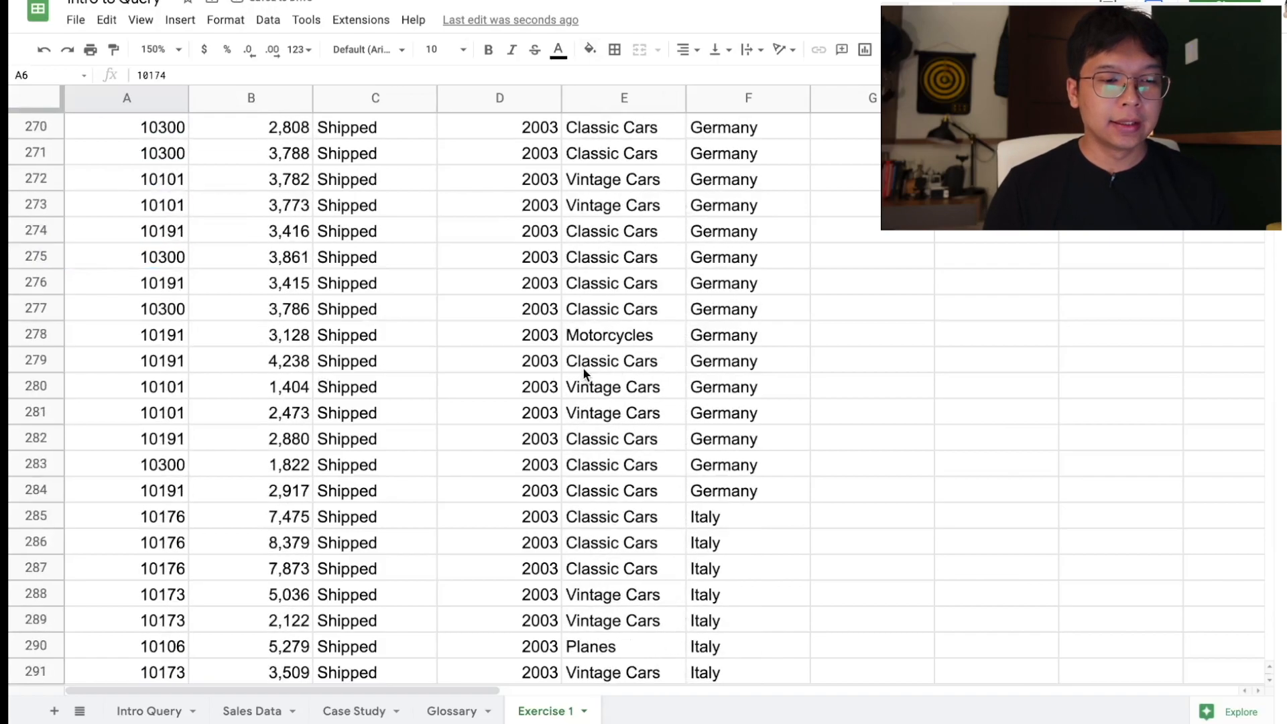
{"action": "scroll", "coordinate": [582, 367], "scroll_direction": "up", "scroll_amount": 20}
{"action": "scroll", "coordinate": [724, 335], "scroll_direction": "down", "scroll_amount": 20}
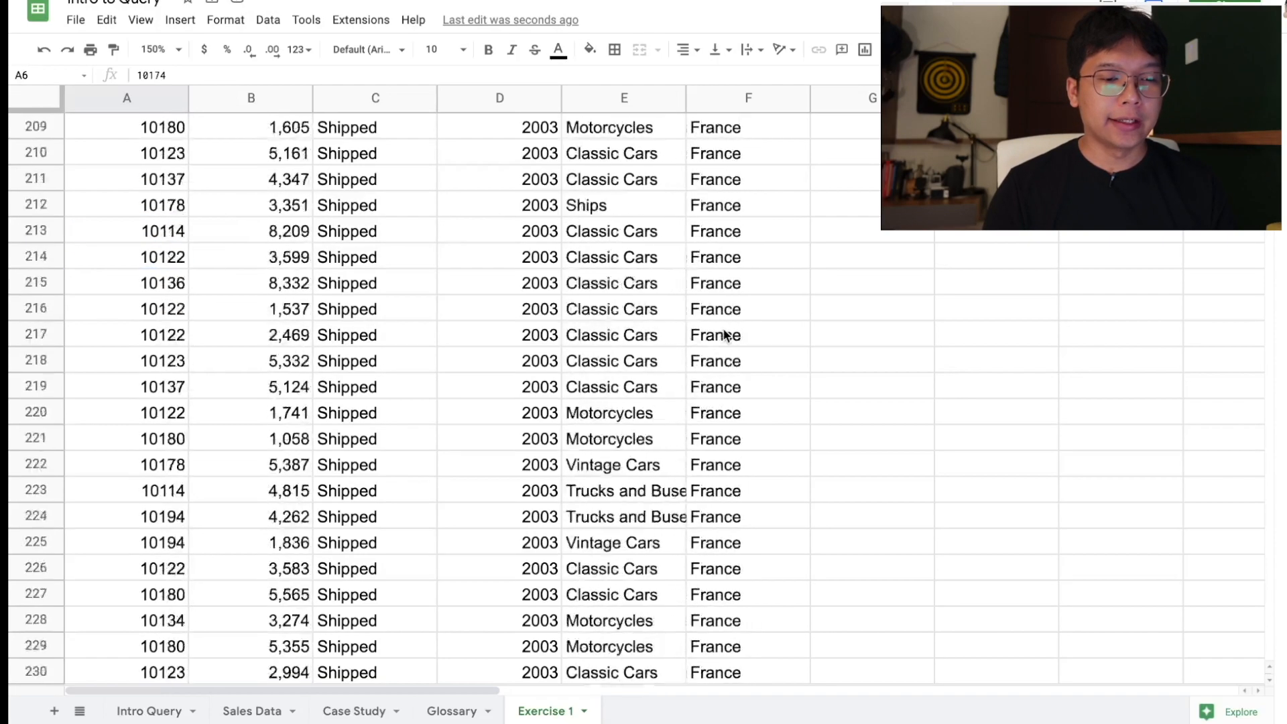
{"action": "scroll", "coordinate": [724, 335], "scroll_direction": "down", "scroll_amount": 20}
{"action": "scroll", "coordinate": [724, 338], "scroll_direction": "up", "scroll_amount": 20}
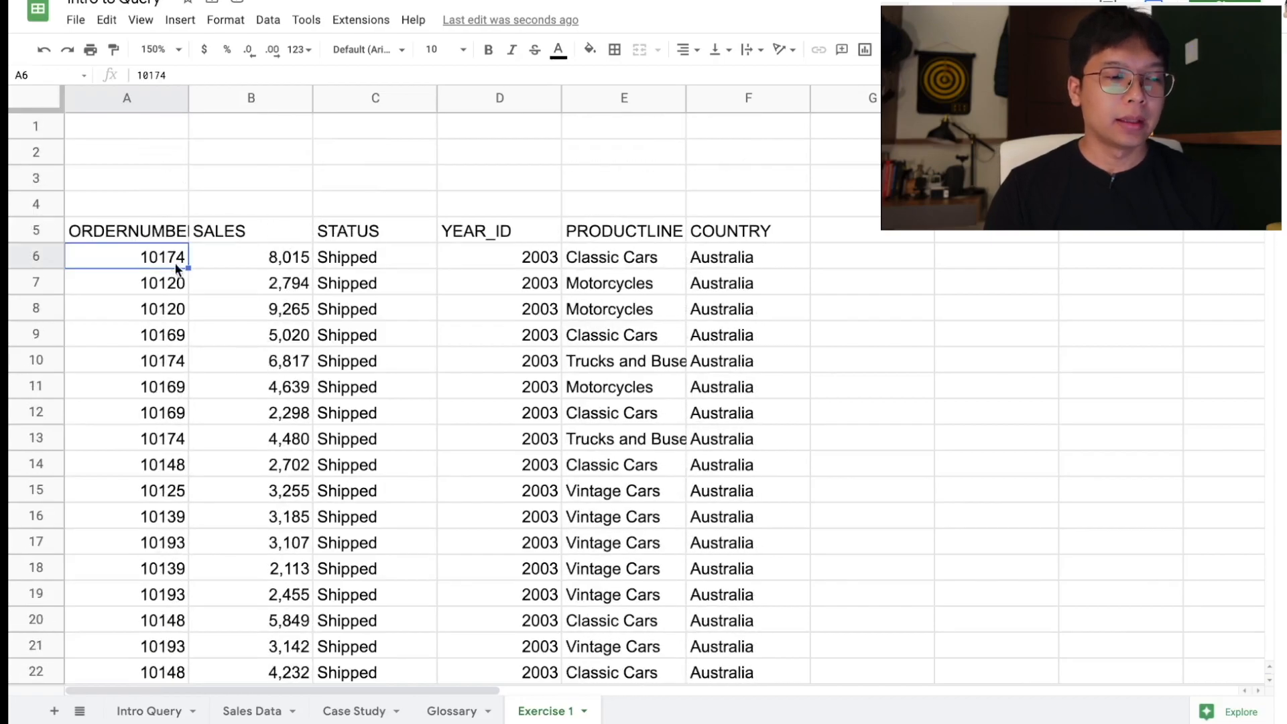
{"action": "left_click", "coordinate": [142, 232]}
{"action": "left_click", "coordinate": [140, 248]}
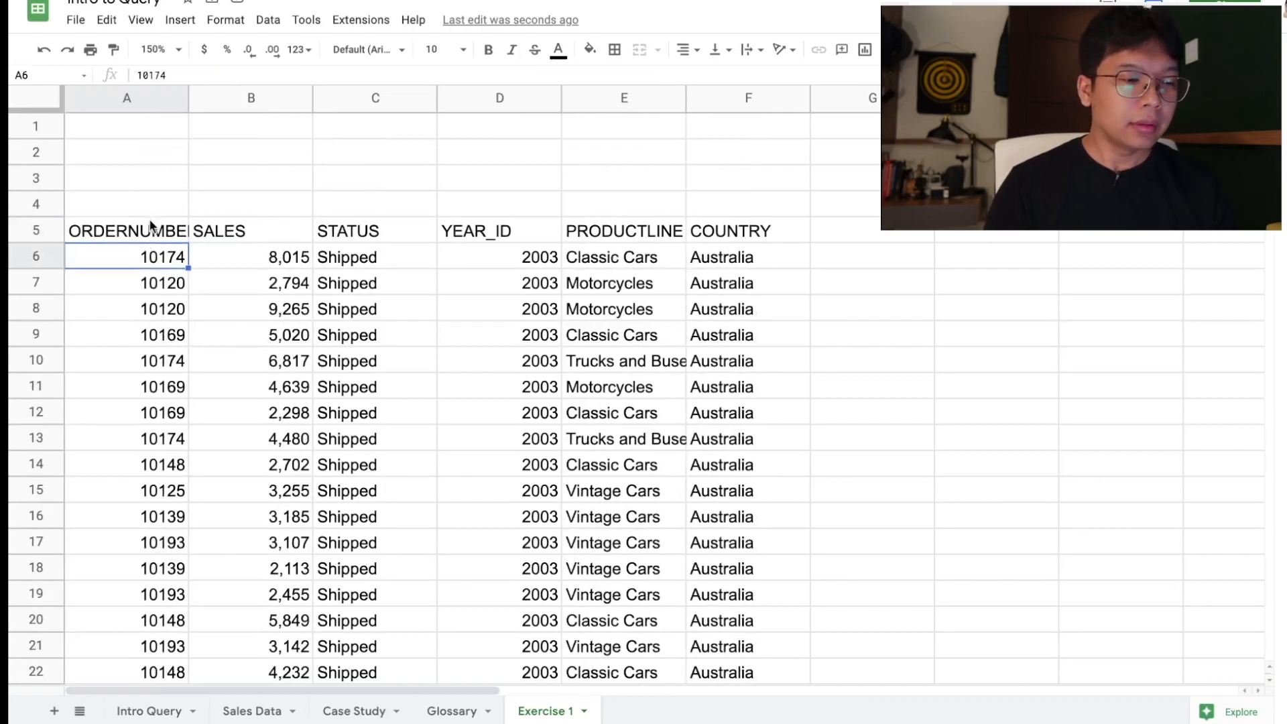
{"action": "left_click", "coordinate": [151, 228]}
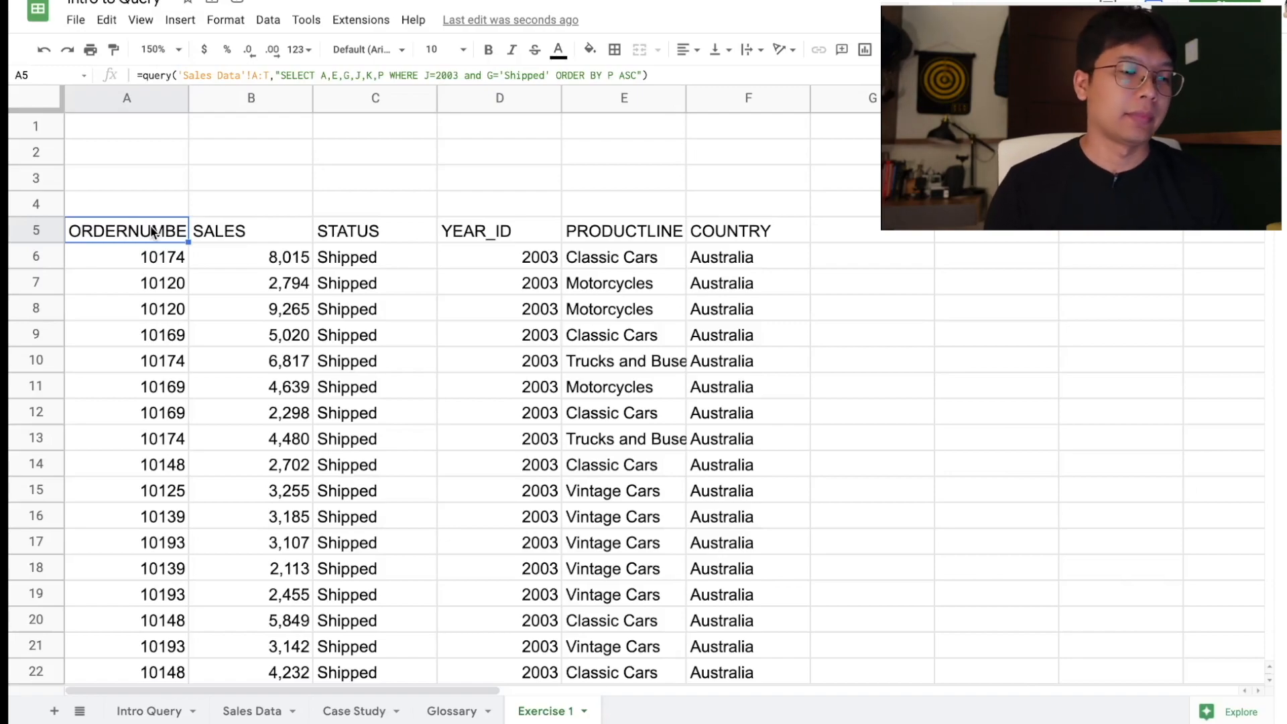
Step: Label the area above the table with Filter in A1, Status : in A2 and Product Line: in A3
{"action": "left_click", "coordinate": [154, 121]}
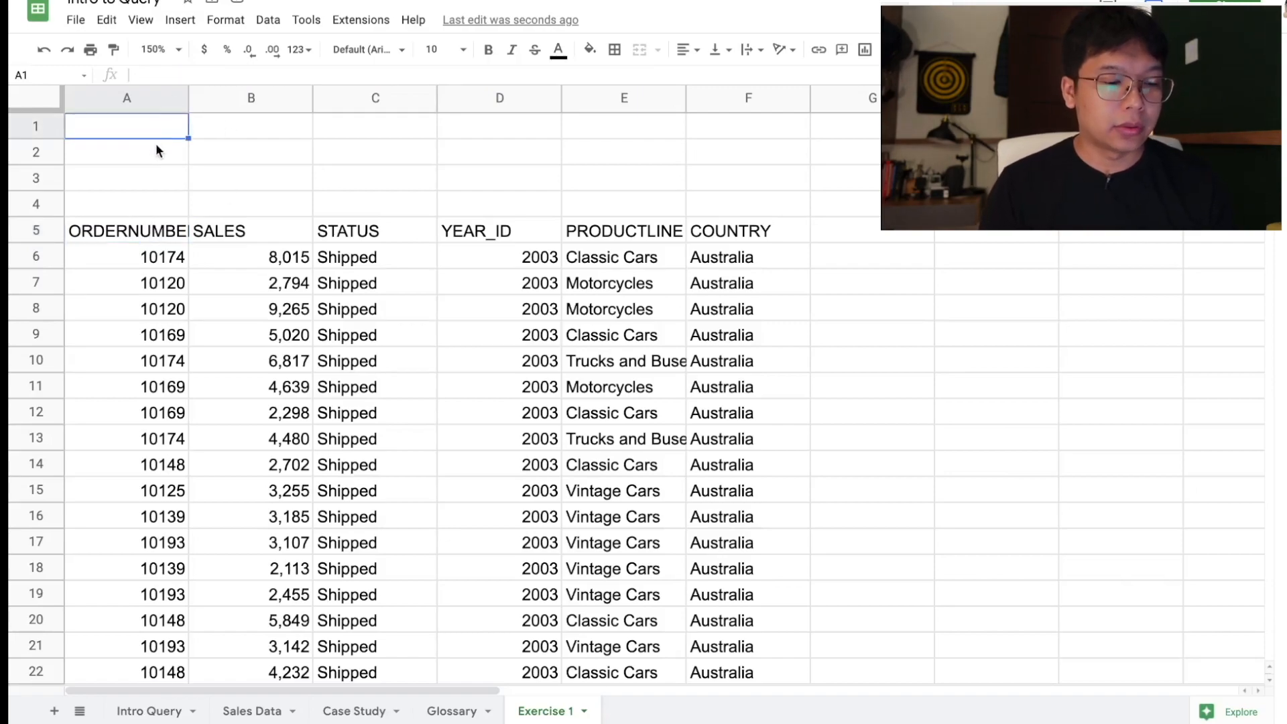
{"action": "type", "text": "Filter"}
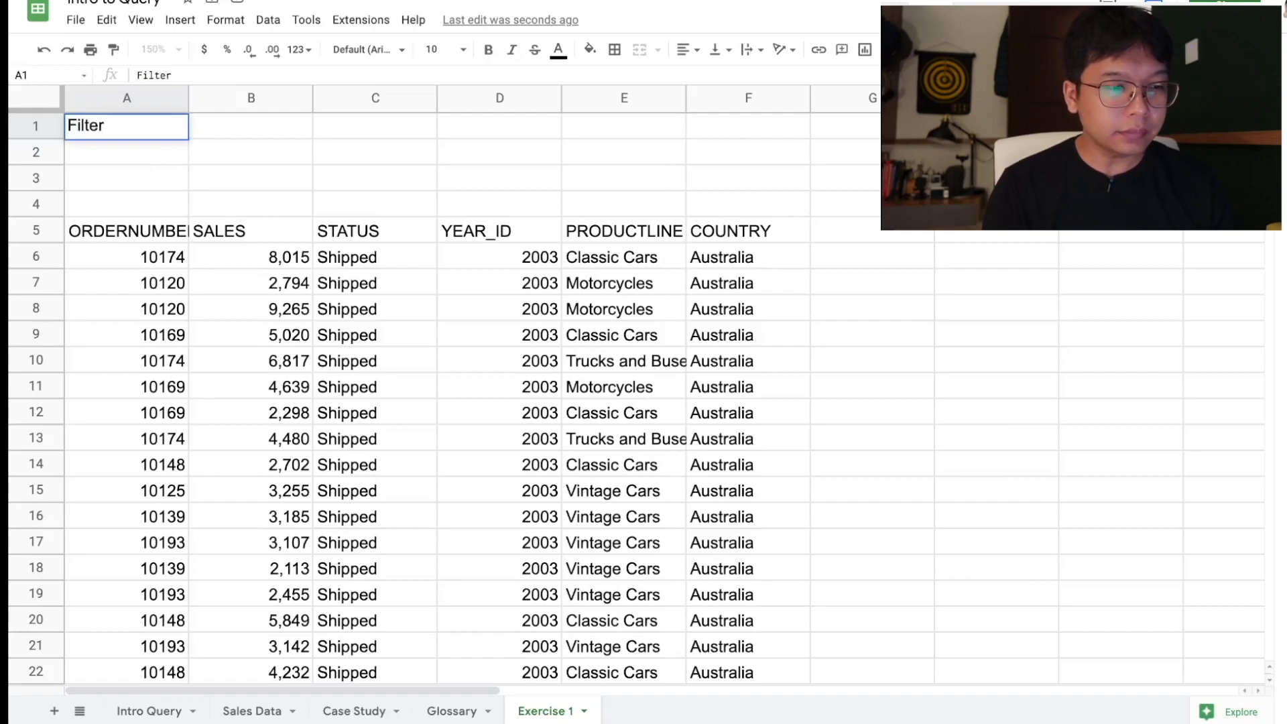
{"action": "left_click", "coordinate": [148, 162]}
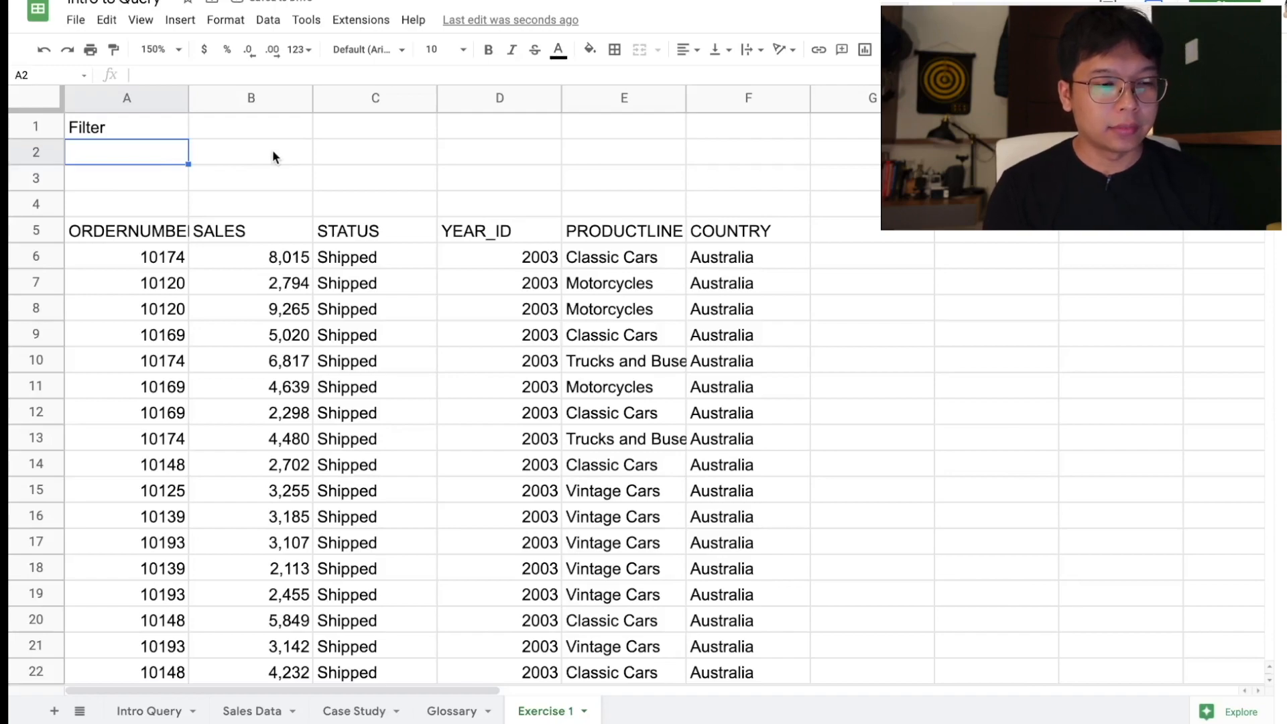
{"action": "type", "text": "Status :"}
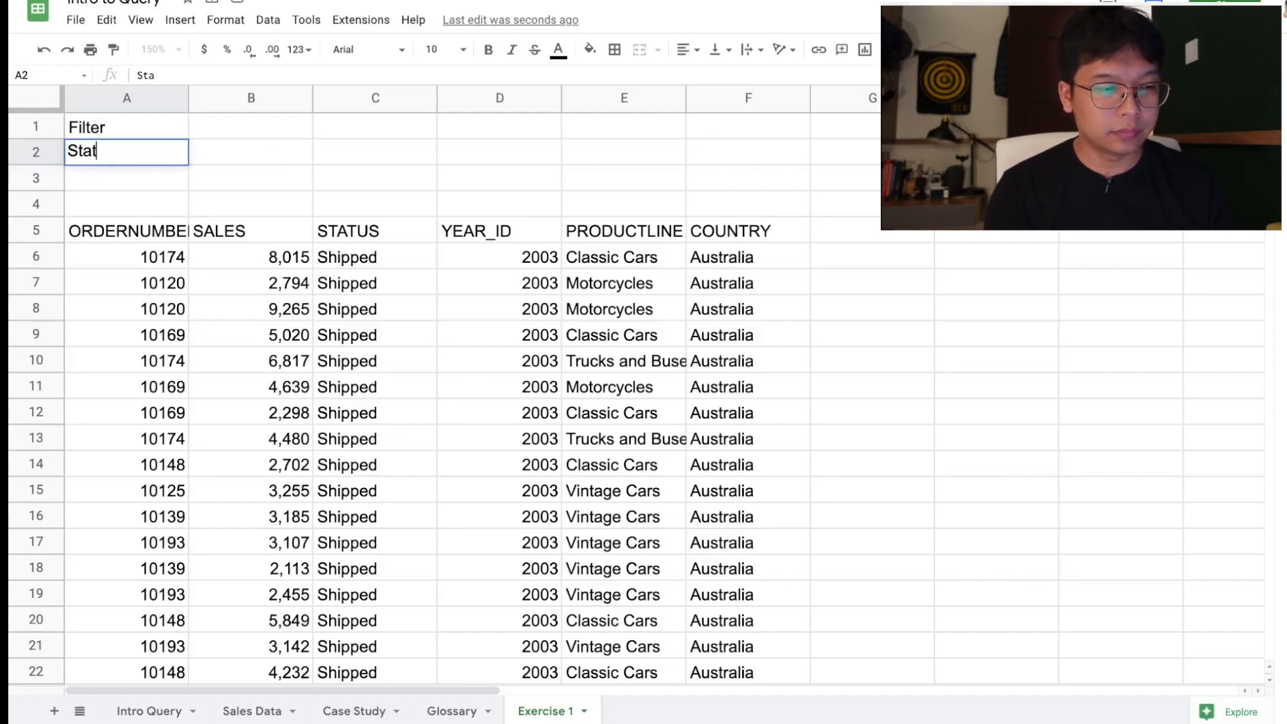
{"action": "key", "text": "Return"}
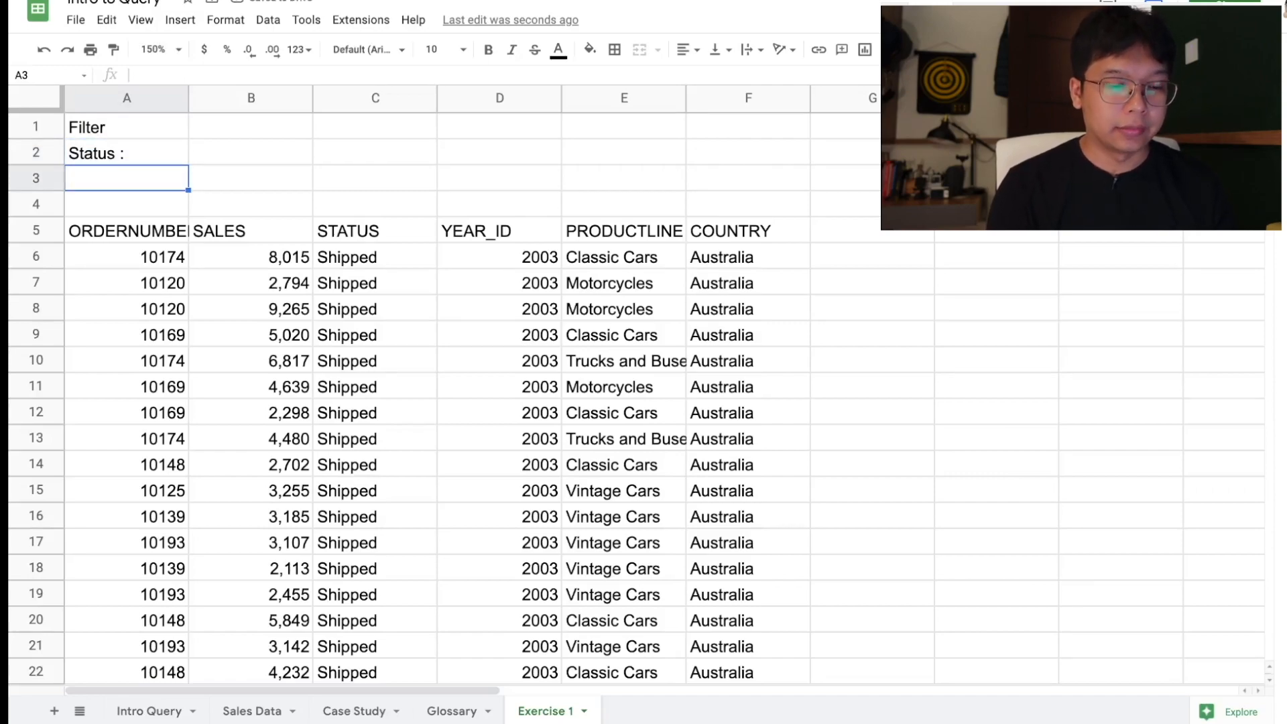
{"action": "type", "text": "Prod"}
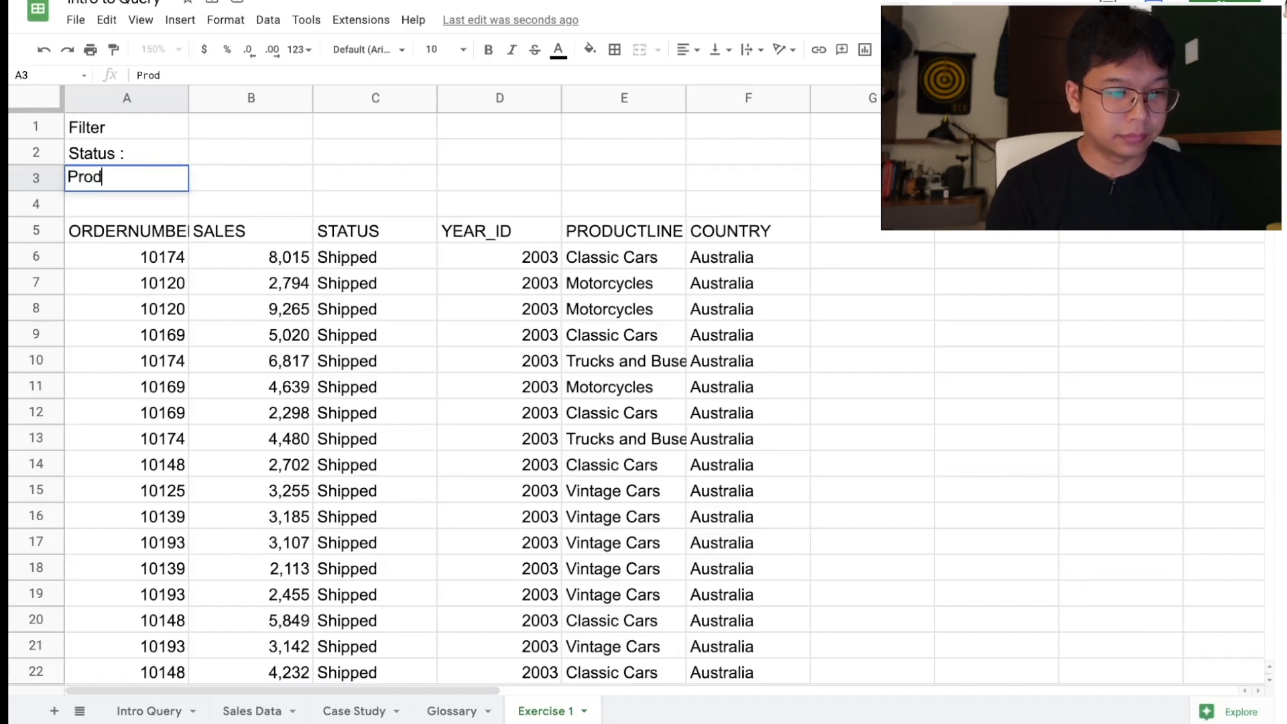
{"action": "type", "text": "uct Line:"}
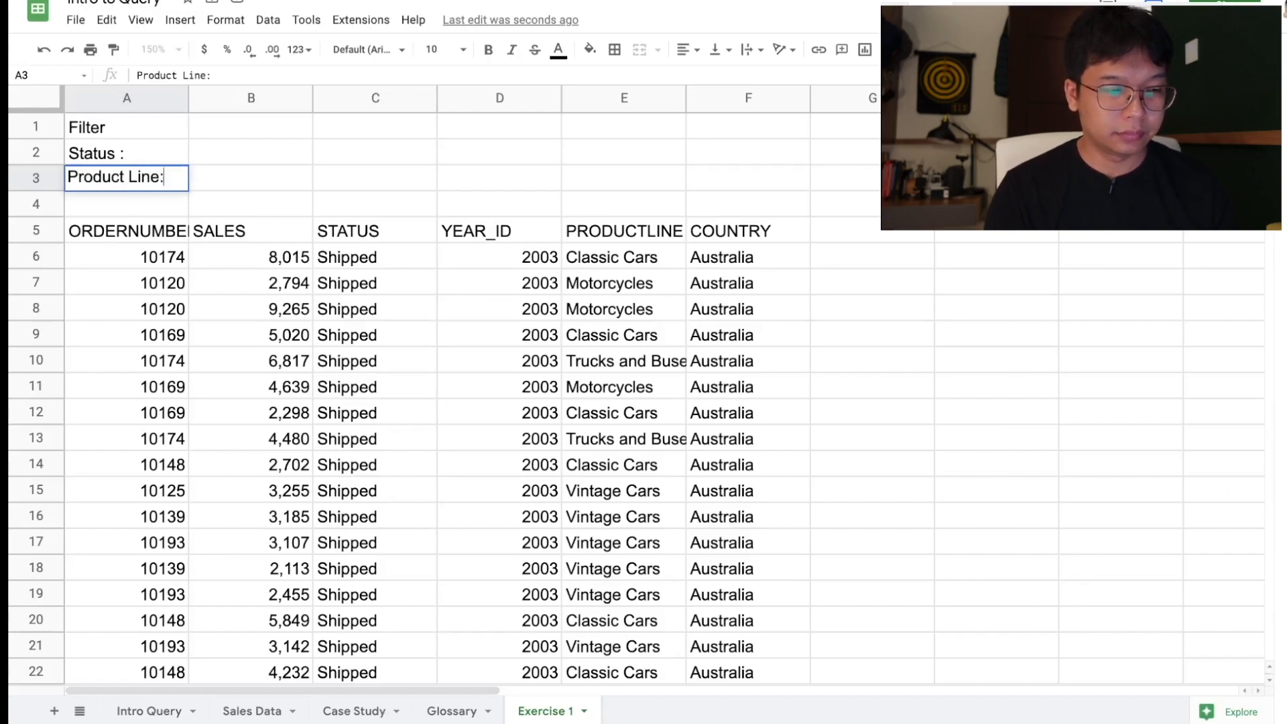
{"action": "key", "text": "Return"}
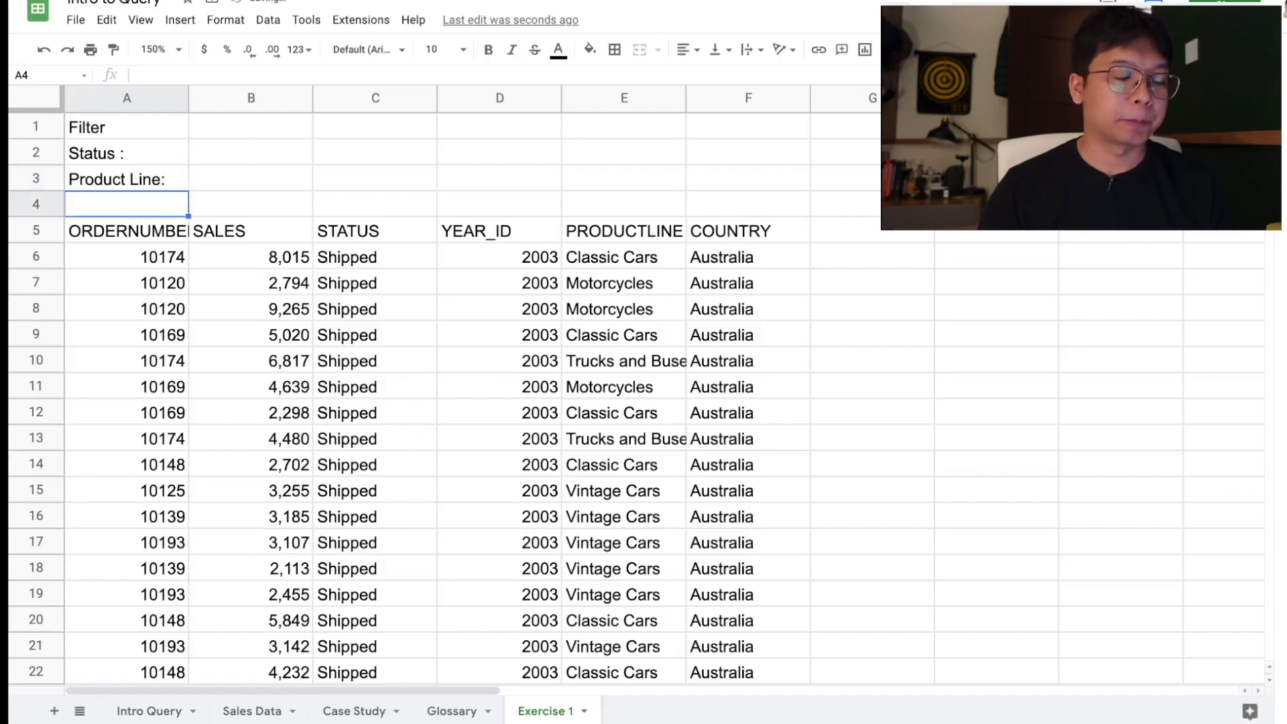
Step: Enter the filter values Shipped in B2 and Motorcycles in B3 beside their labels
{"action": "left_click", "coordinate": [254, 158]}
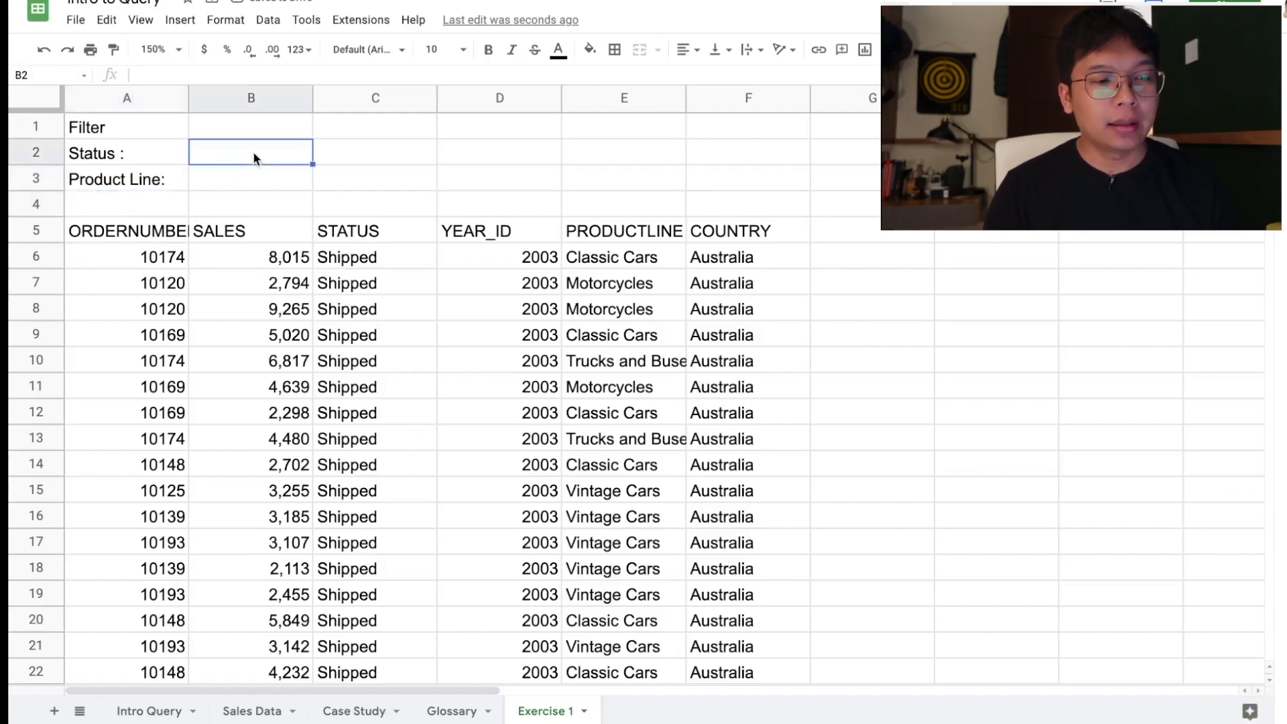
{"action": "left_click", "coordinate": [265, 175]}
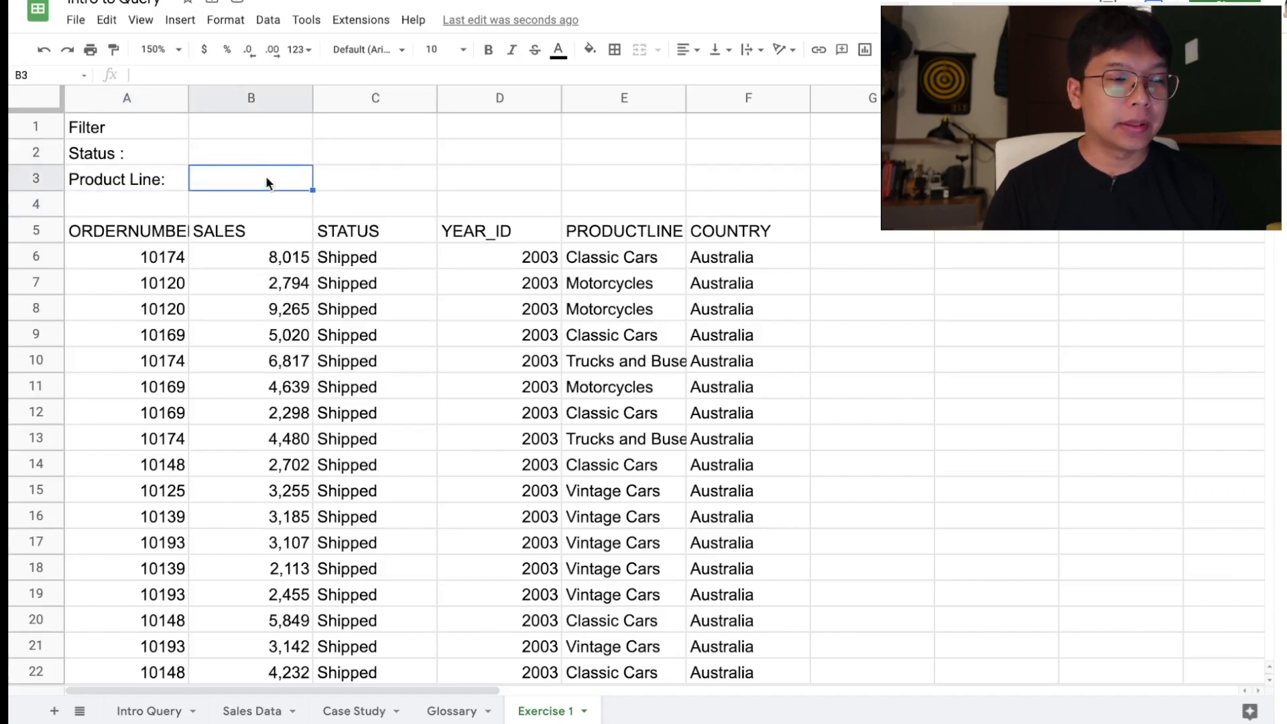
{"action": "left_click", "coordinate": [263, 150]}
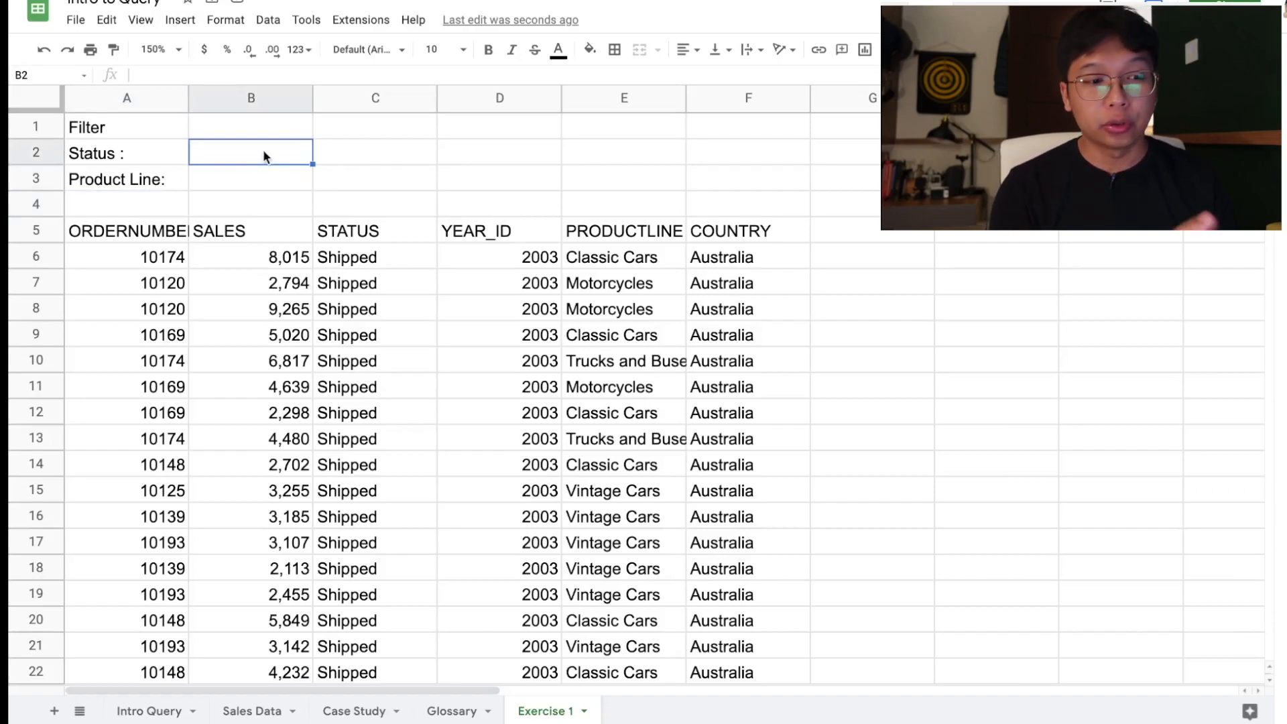
{"action": "type", "text": "Shi"}
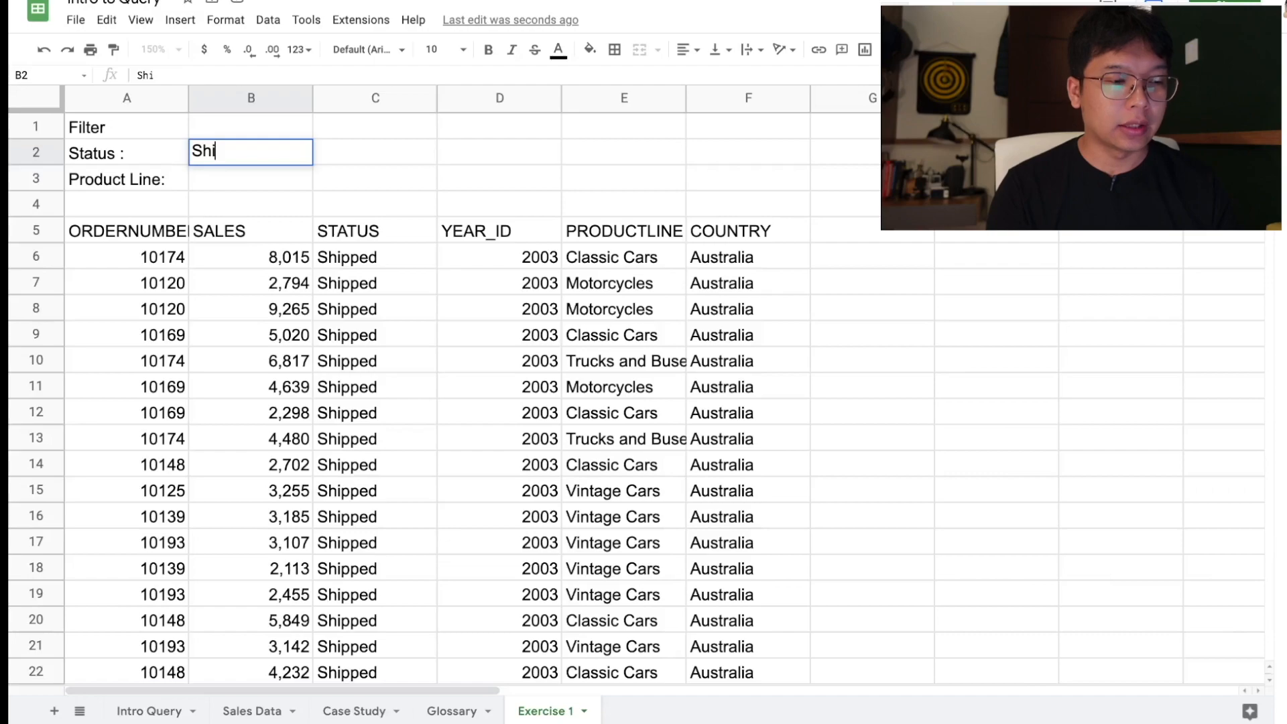
{"action": "type", "text": "pped"}
{"action": "key", "text": "Return"}
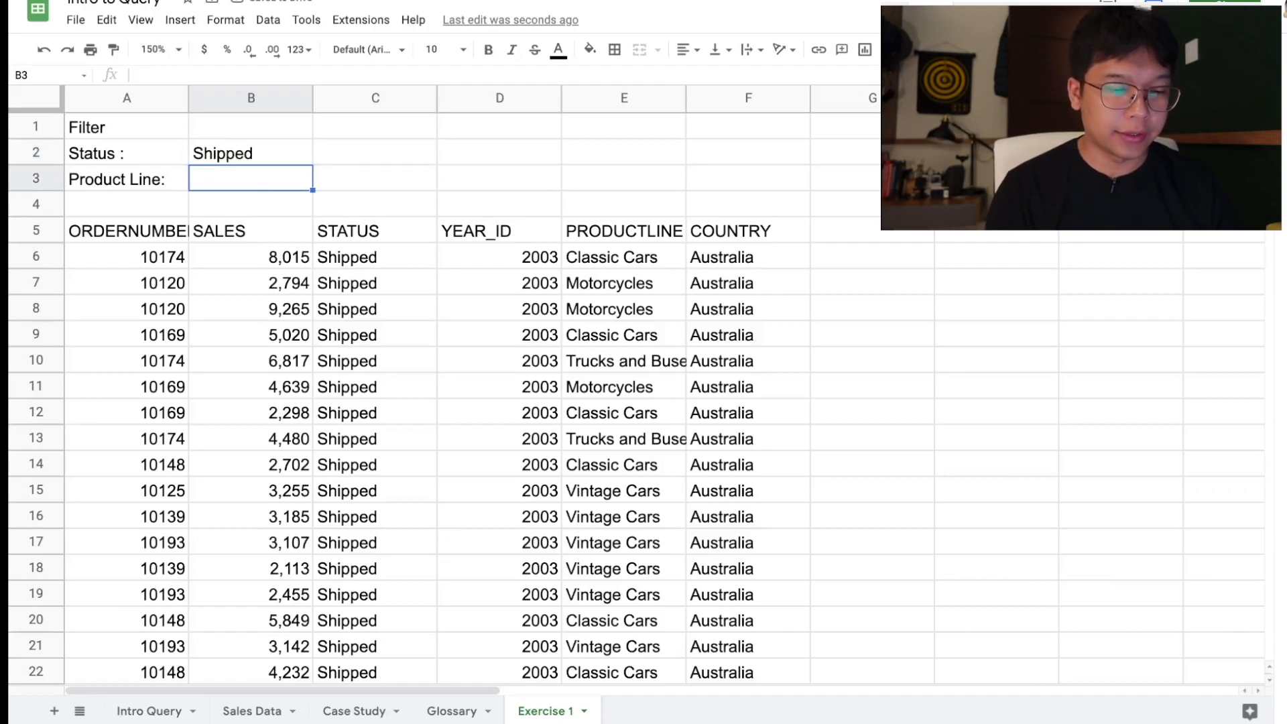
{"action": "type", "text": "Motorcy"}
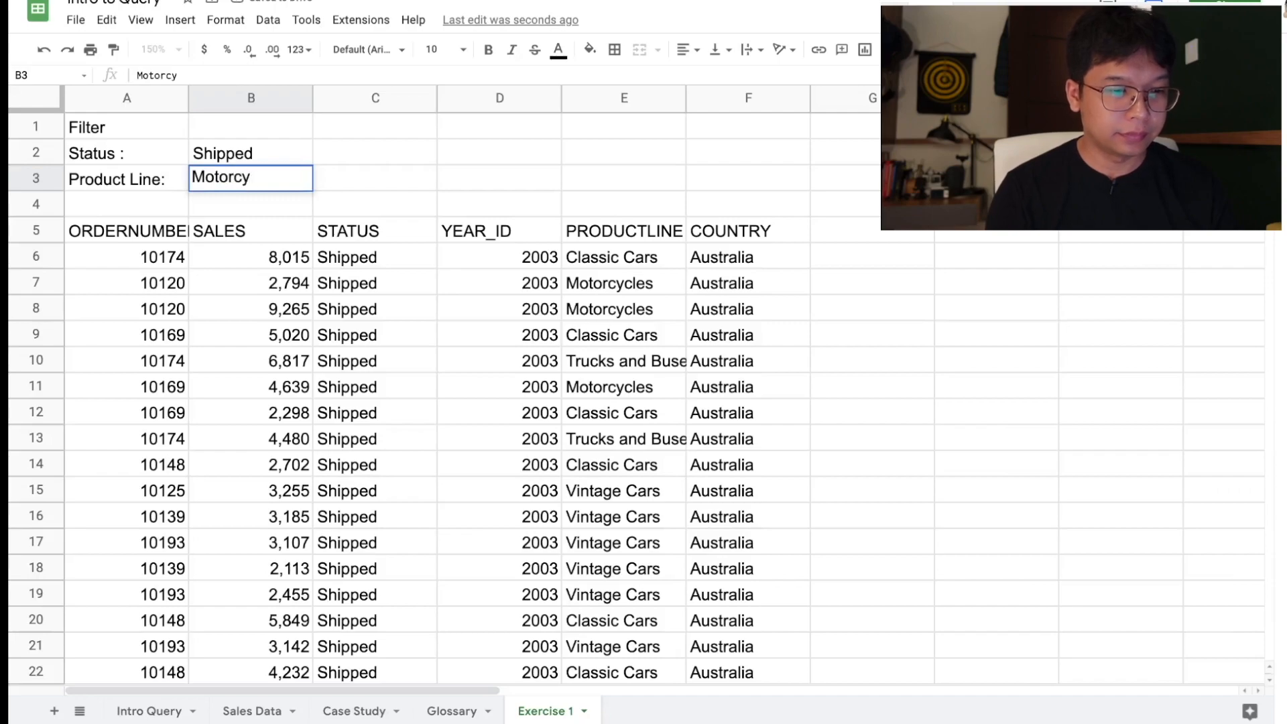
{"action": "type", "text": "cles"}
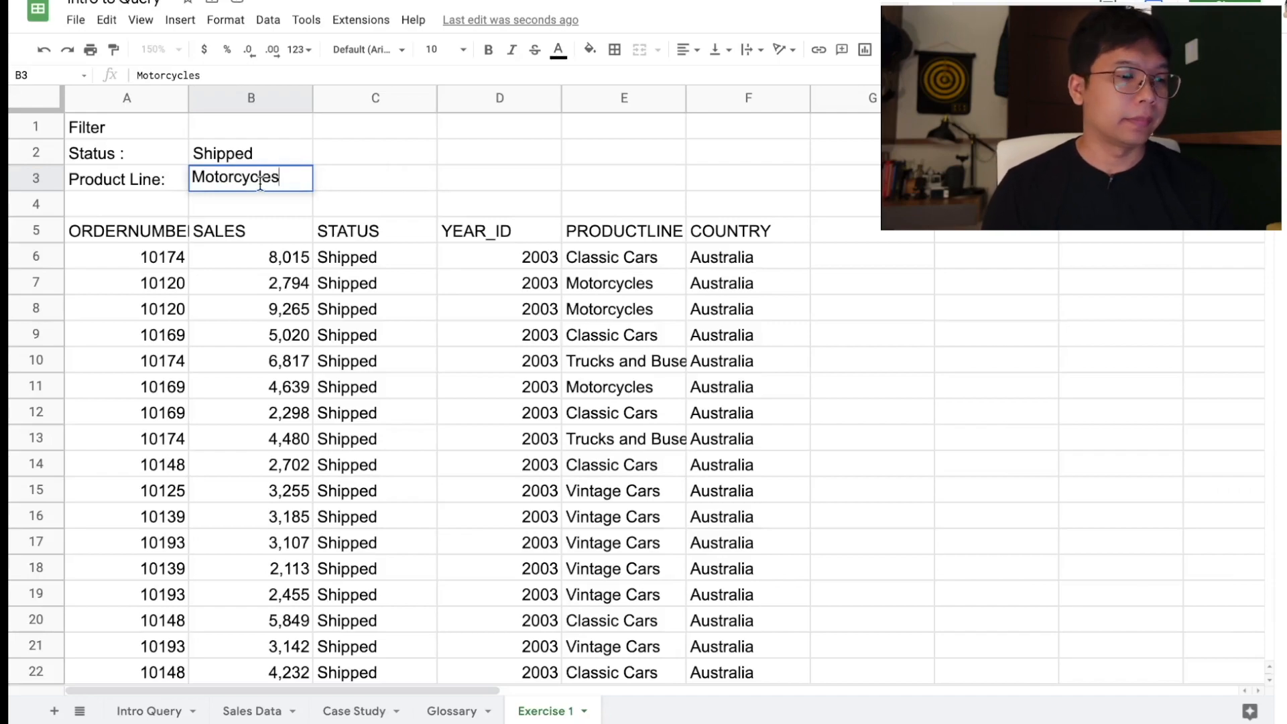
{"action": "left_click", "coordinate": [347, 162]}
Step: Remove the year condition J=2003 and its and from the WHERE clause of the query in A5
{"action": "left_click", "coordinate": [138, 230]}
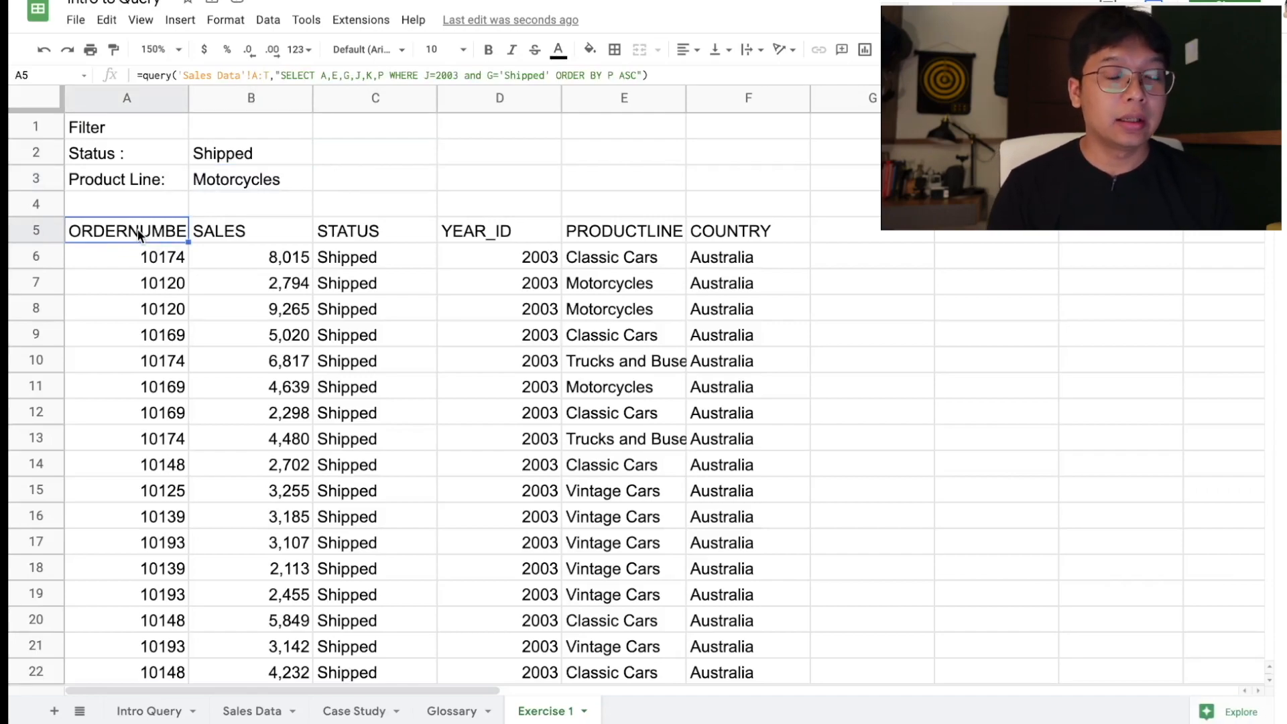
{"action": "left_click", "coordinate": [459, 75]}
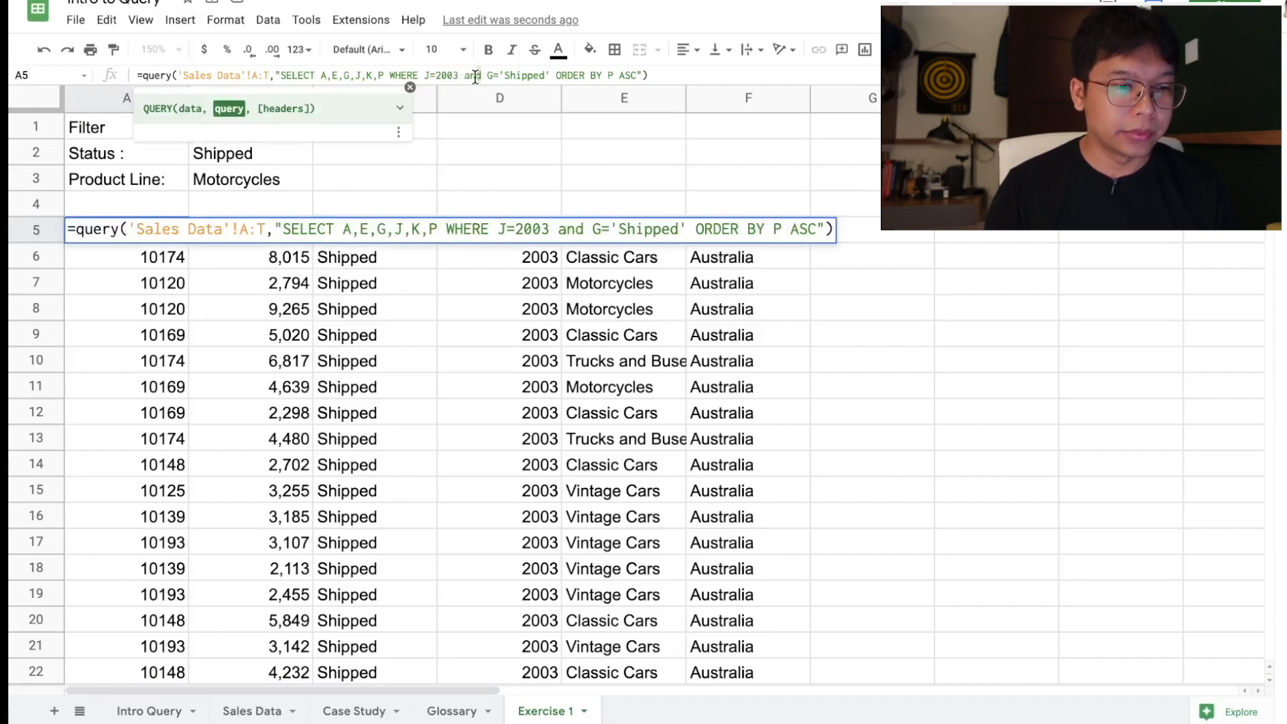
{"action": "left_click_drag", "start_coordinate": [481, 75], "coordinate": [426, 76]}
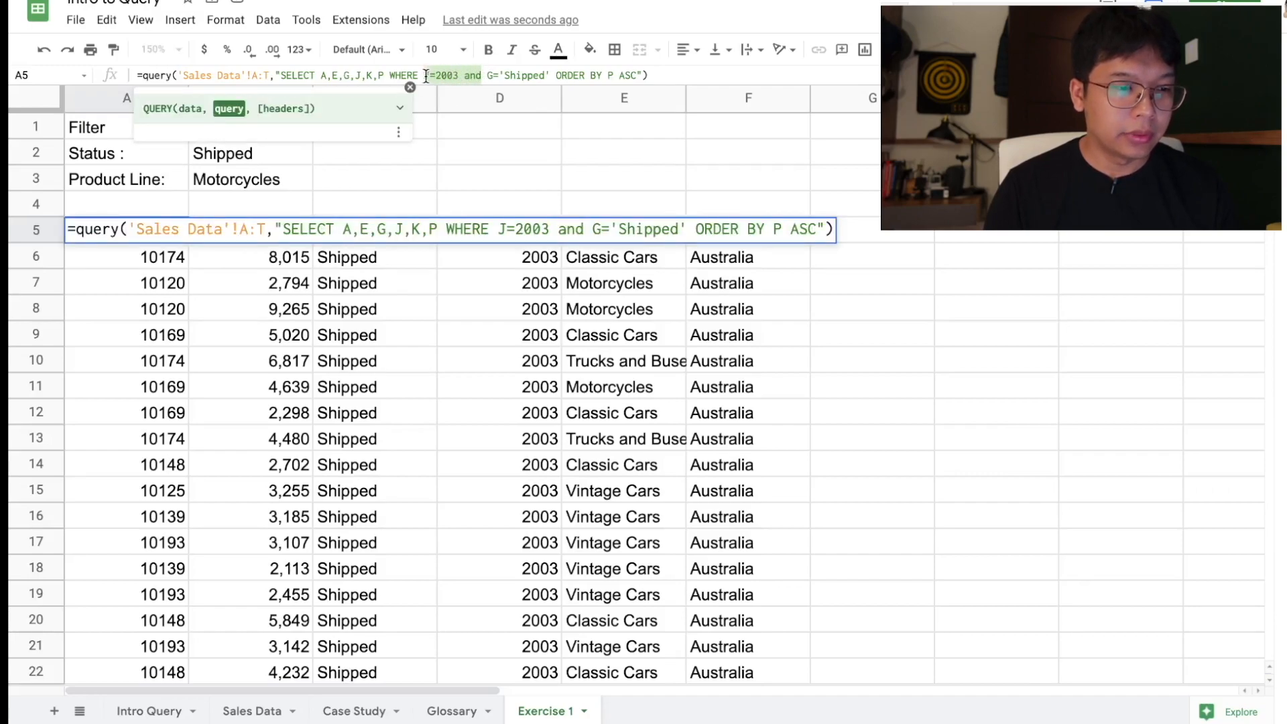
{"action": "key", "text": "BackSpace"}
{"action": "key", "text": "BackSpace"}
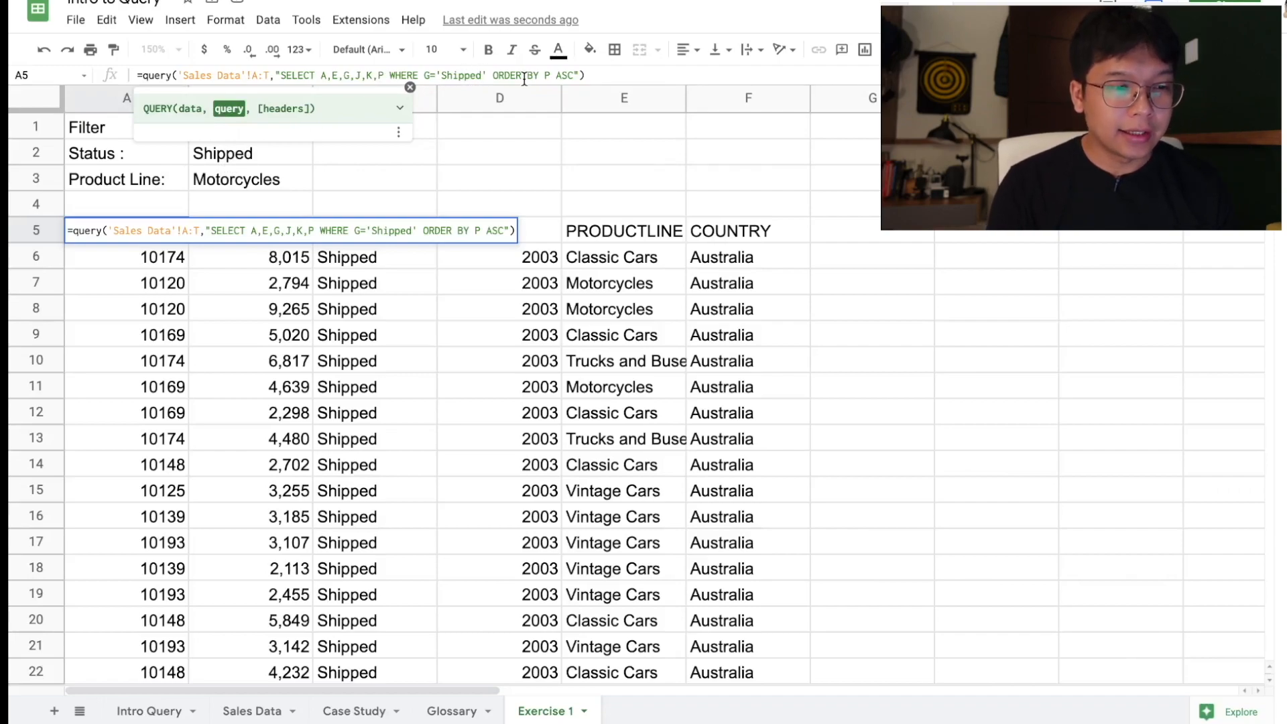
Step: Replace the literal Shipped in A5's status condition with a reference to B2, making it G='"&B2&"'
{"action": "key", "text": "BackSpace"}
{"action": "key", "text": "BackSpace"}
{"action": "key", "text": "BackSpace"}
{"action": "key", "text": "BackSpace"}
{"action": "key", "text": "BackSpace"}
{"action": "key", "text": "BackSpace"}
{"action": "key", "text": "BackSpace"}
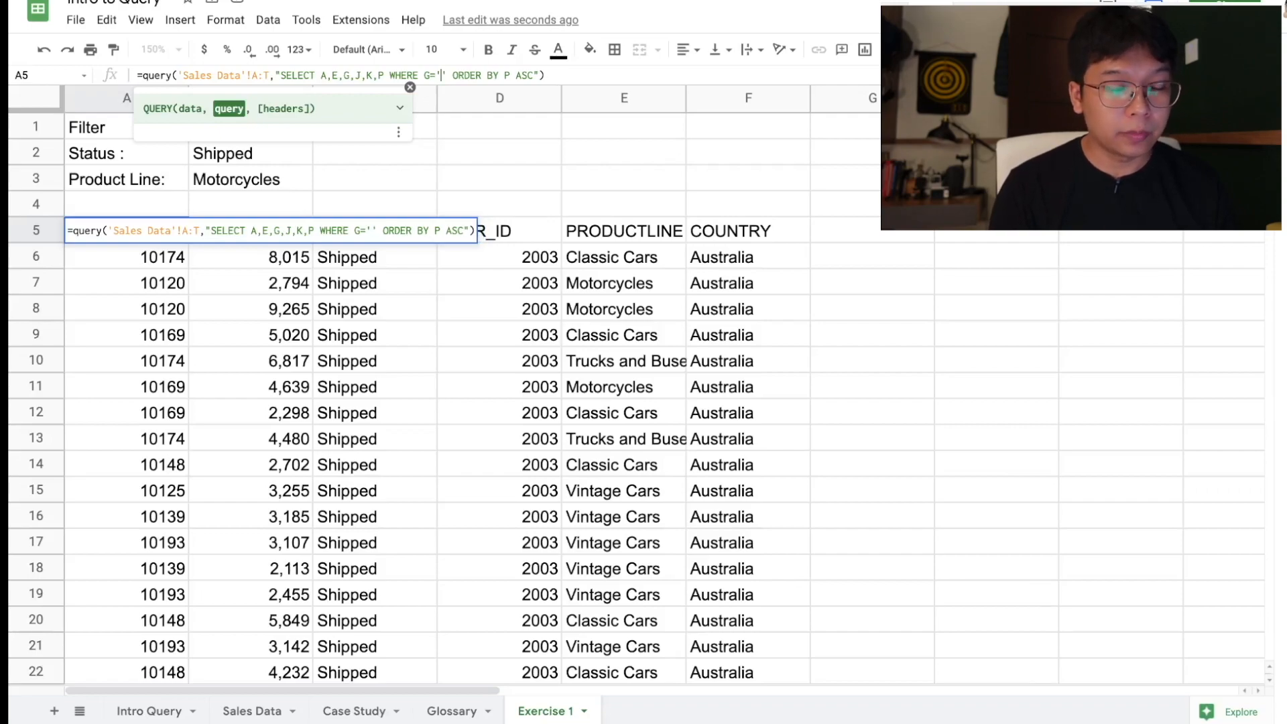
{"action": "type", "text": "\"\""}
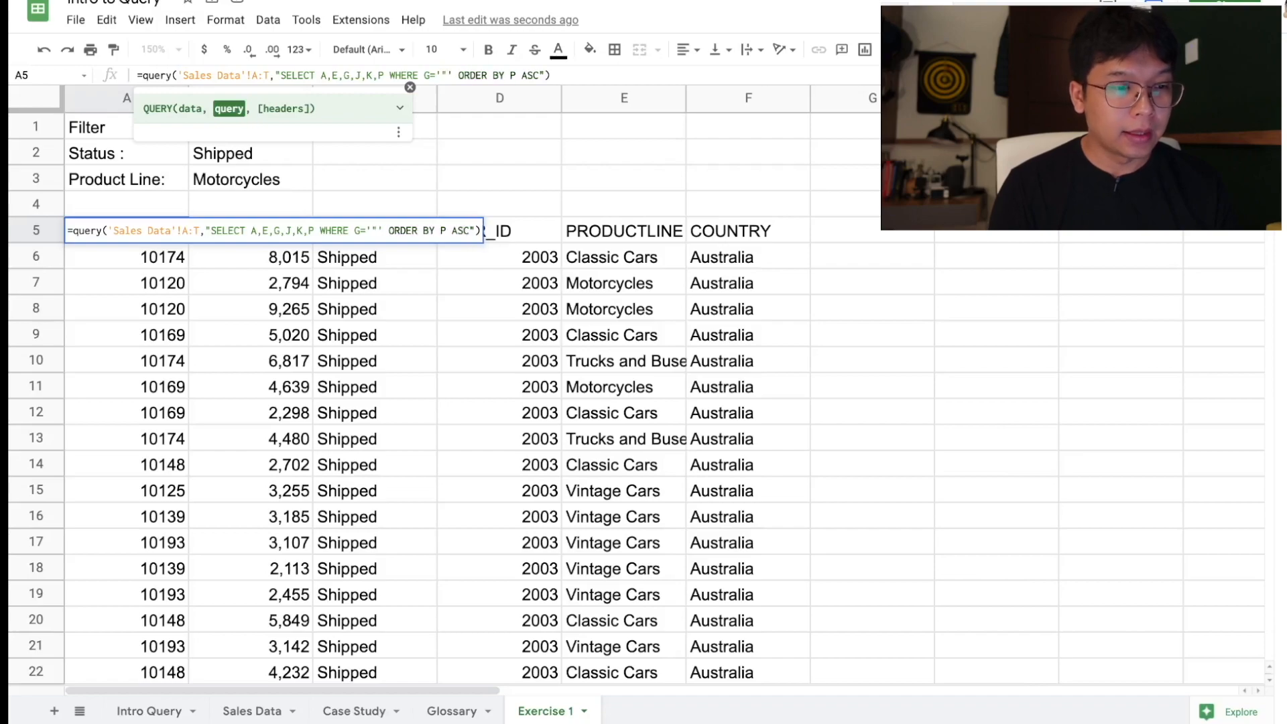
{"action": "type", "text": "&"}
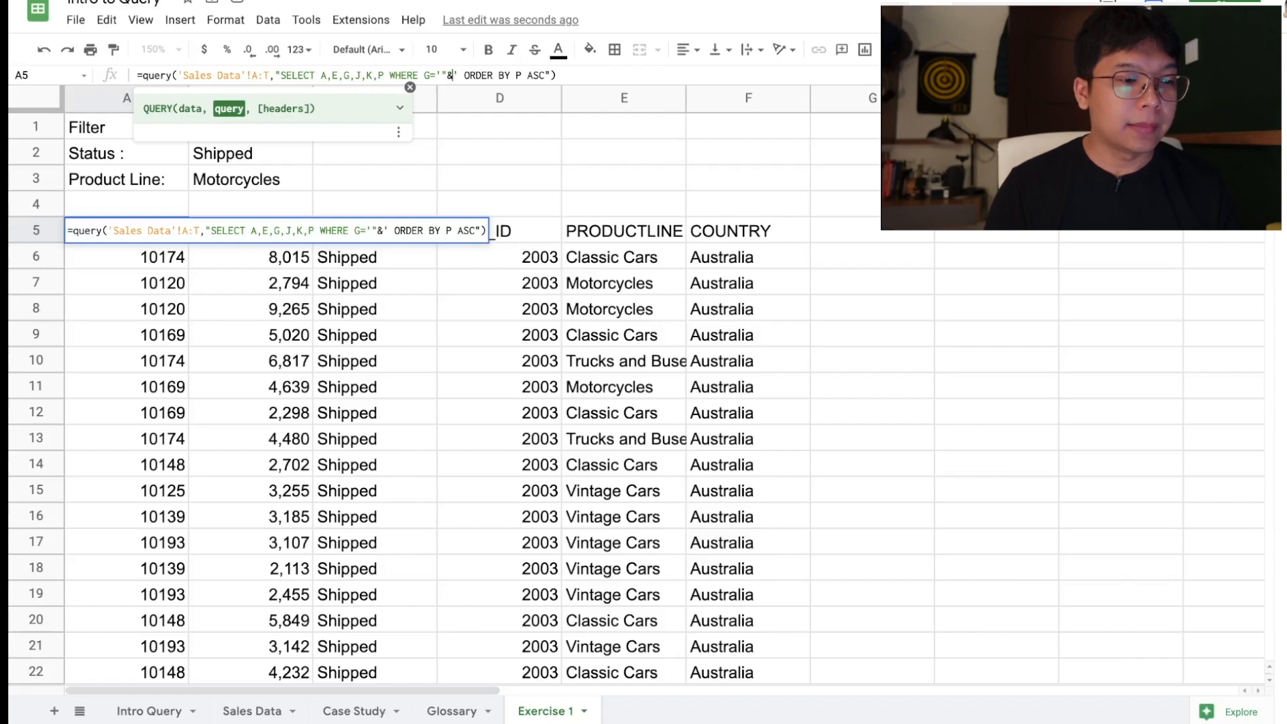
{"action": "left_click", "coordinate": [272, 159]}
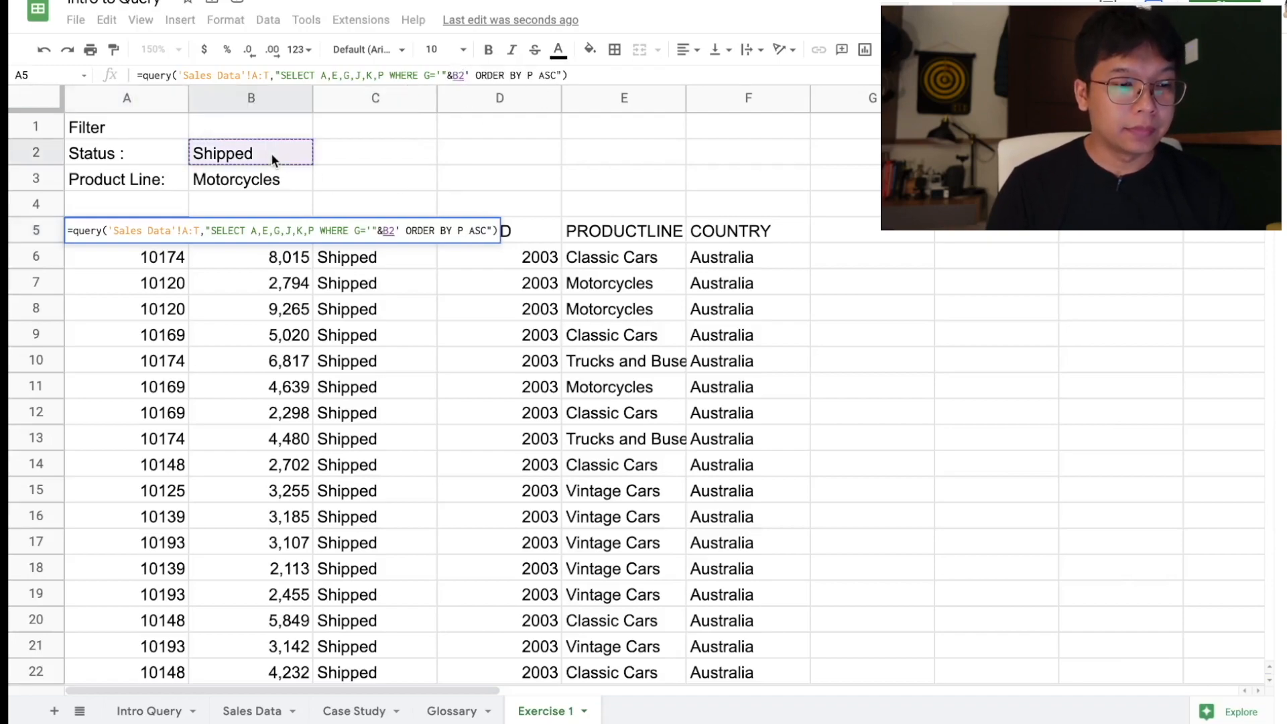
{"action": "type", "text": "&"}
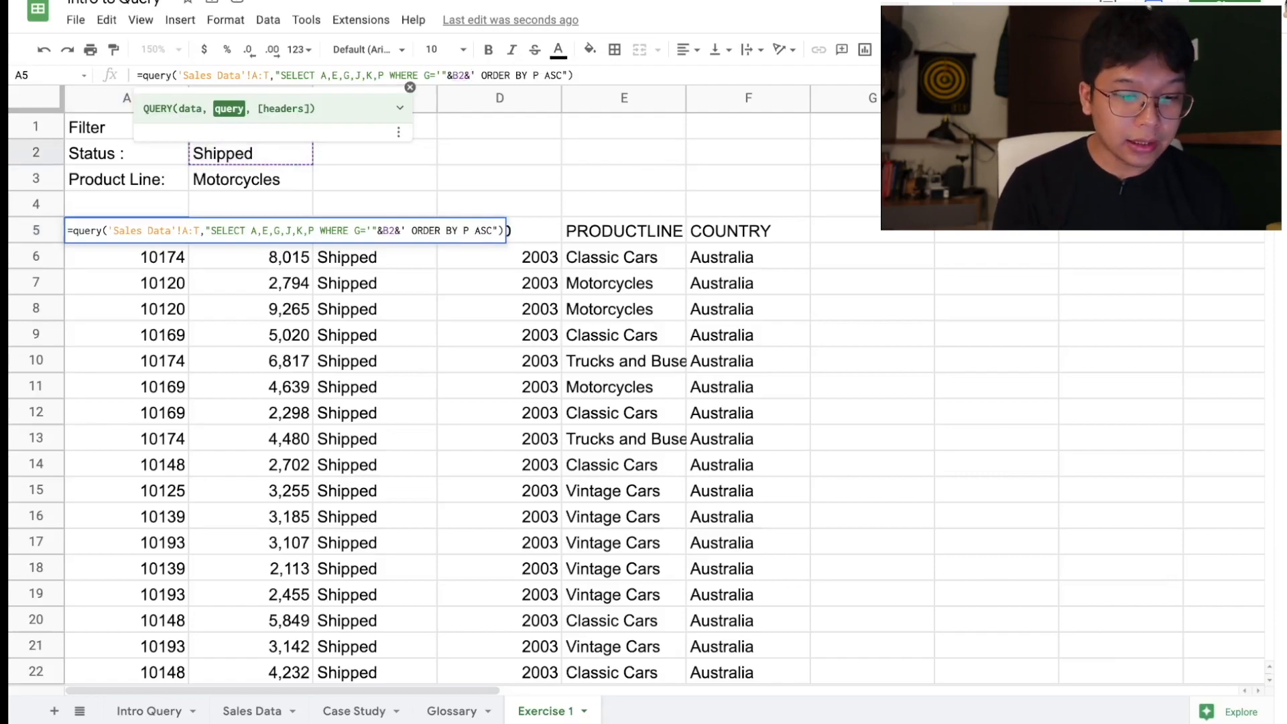
{"action": "type", "text": "\""}
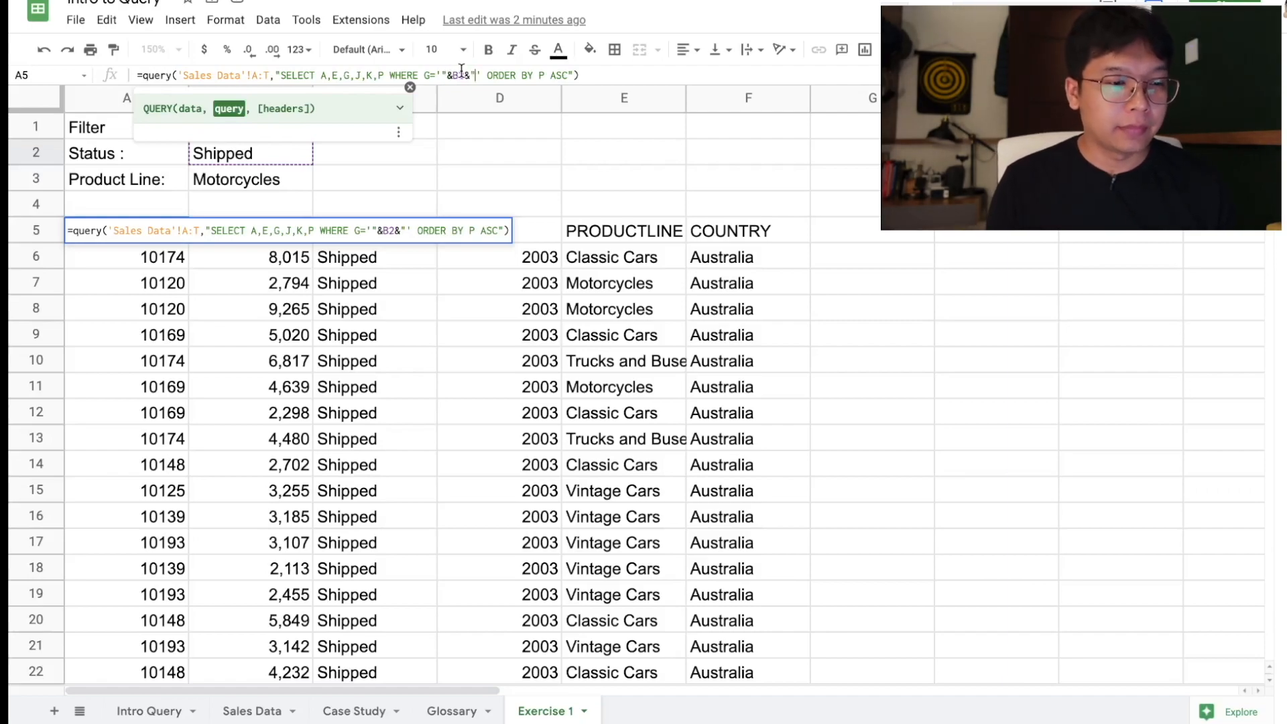
Step: Apply the edited query in A5 and look through the rows it returns for the status in B2
{"action": "key", "text": "Return"}
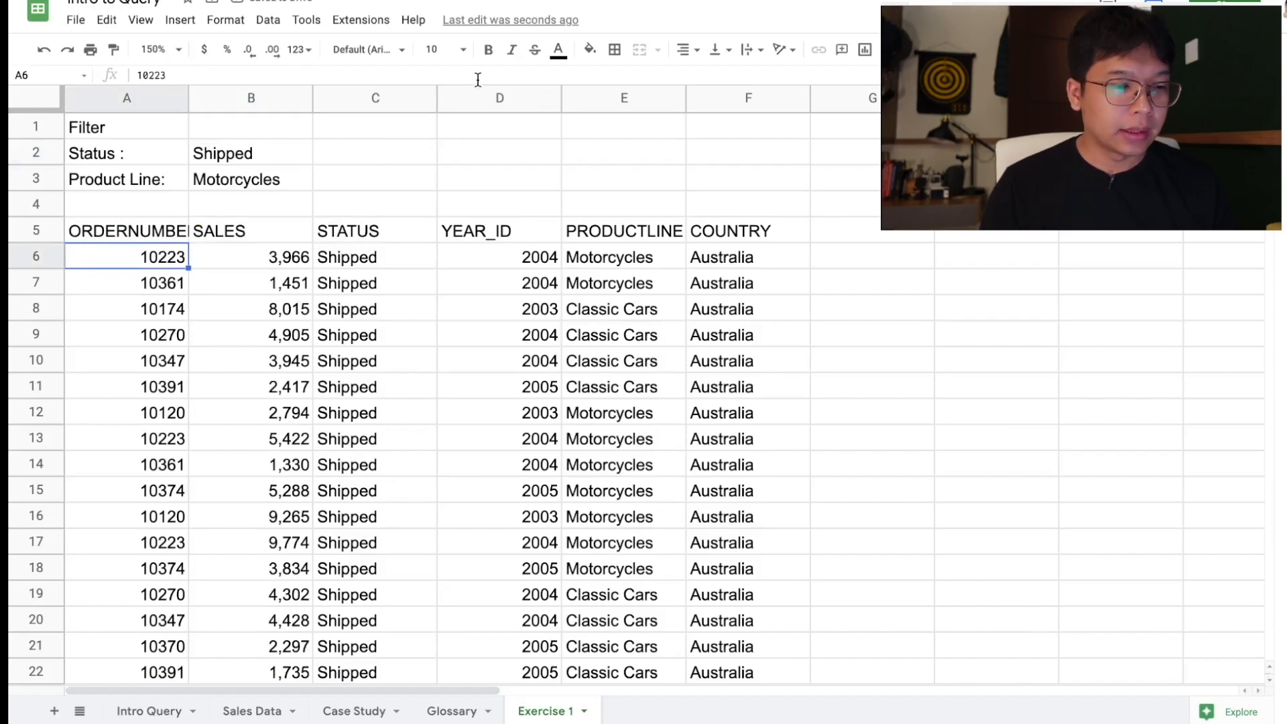
{"action": "scroll", "coordinate": [389, 297], "scroll_direction": "down", "scroll_amount": 20}
{"action": "scroll", "coordinate": [389, 293], "scroll_direction": "down", "scroll_amount": 20}
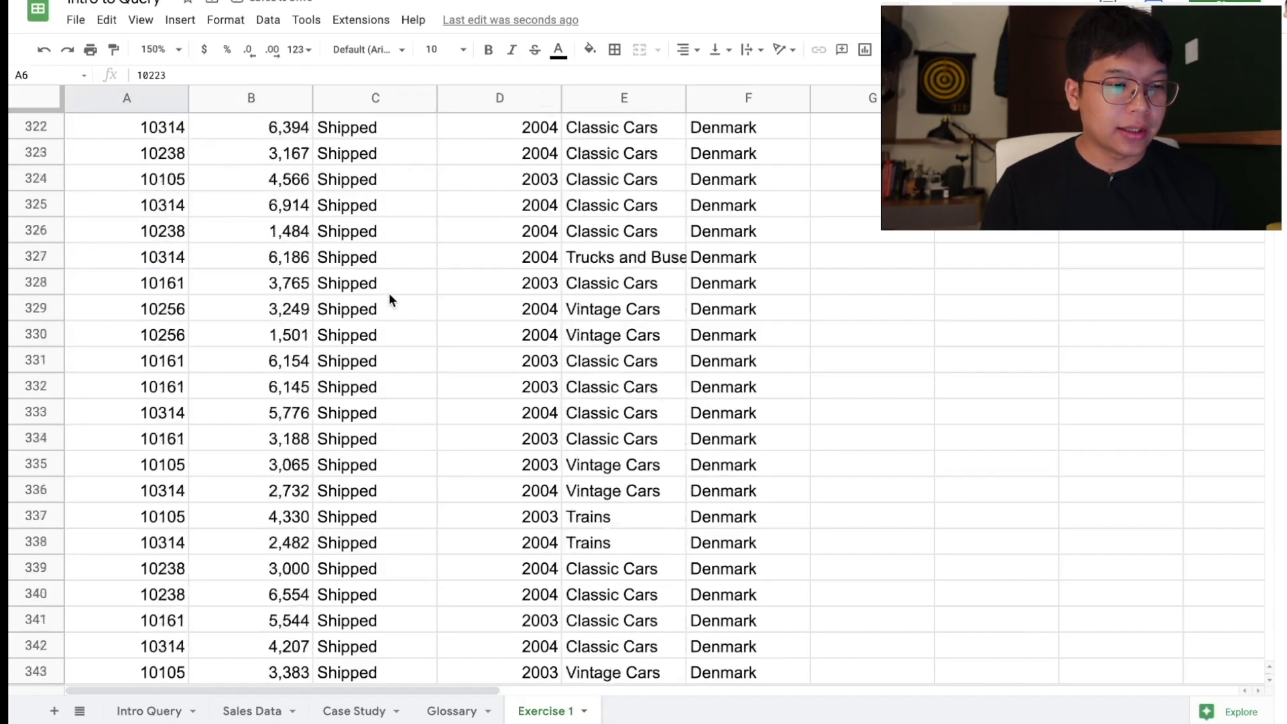
{"action": "scroll", "coordinate": [394, 311], "scroll_direction": "up", "scroll_amount": 20}
{"action": "scroll", "coordinate": [396, 312], "scroll_direction": "up", "scroll_amount": 20}
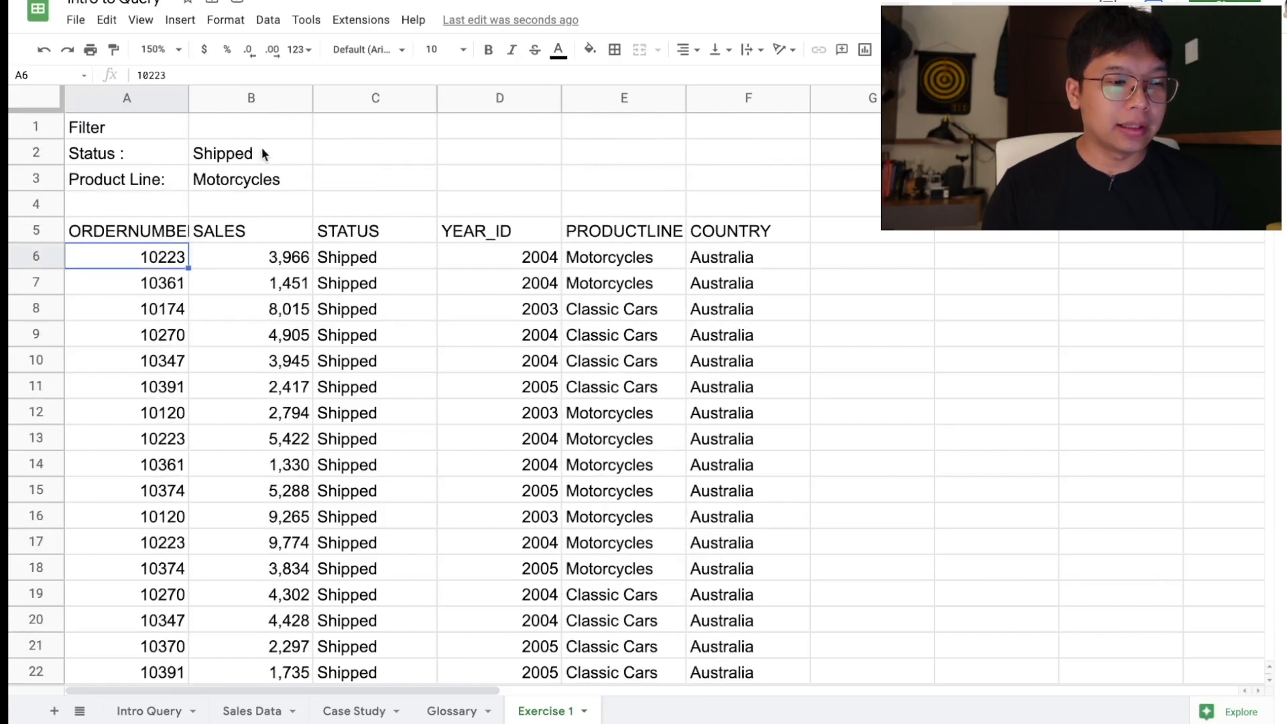
Step: Test the status filter by setting B2 to Rejected
{"action": "left_click", "coordinate": [259, 154]}
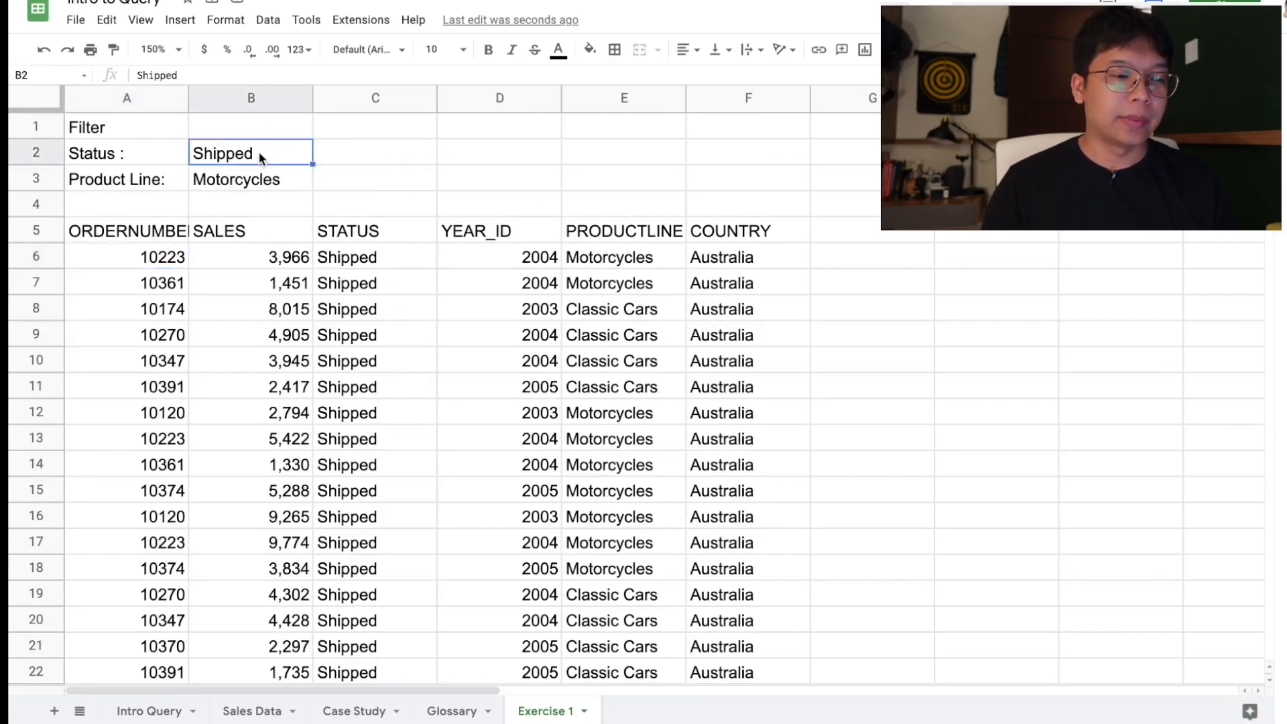
{"action": "type", "text": "Rejected"}
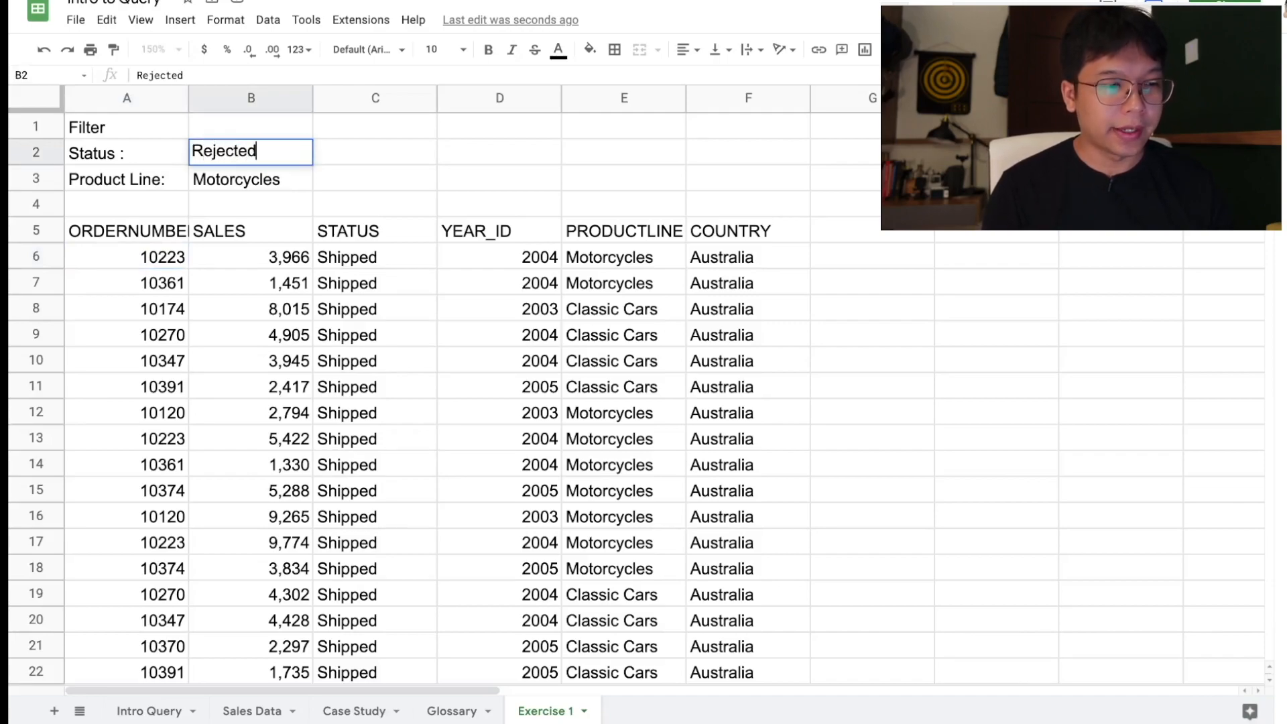
{"action": "key", "text": "Return"}
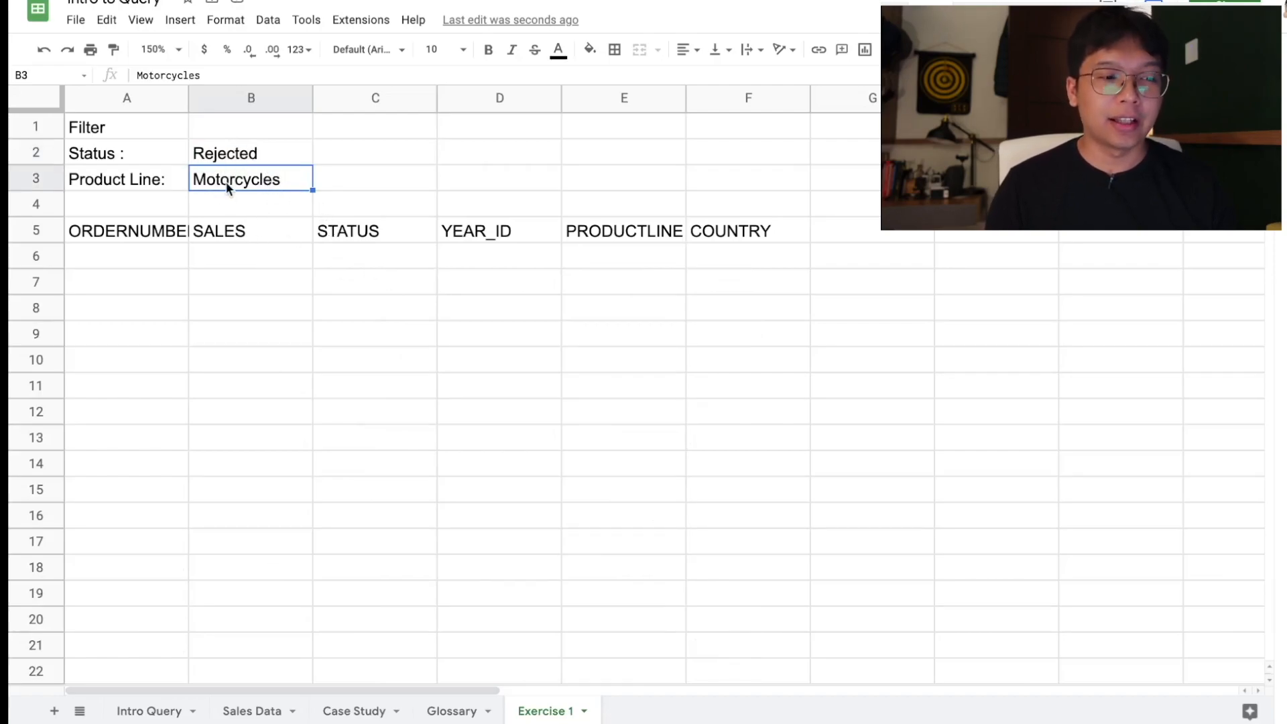
Step: Test the status filter by setting B2 to On Hold and look through the returned rows
{"action": "left_click", "coordinate": [258, 159]}
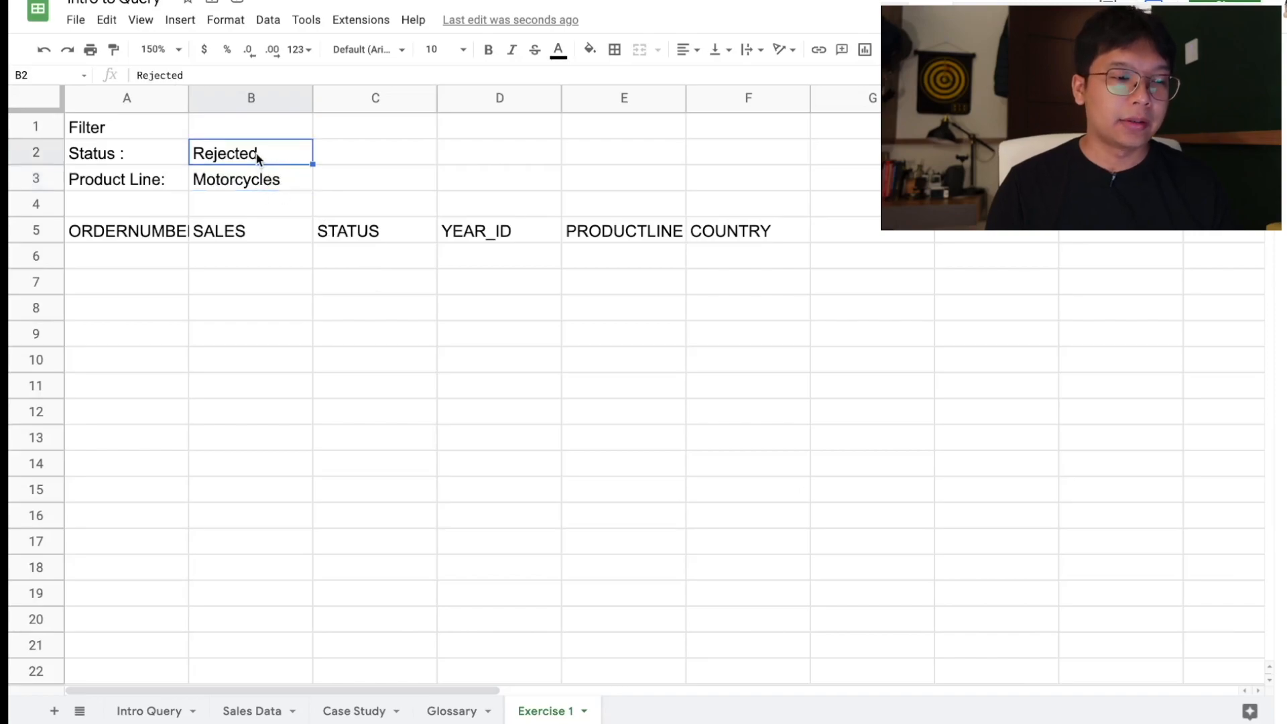
{"action": "type", "text": "On Hold"}
{"action": "key", "text": "Return"}
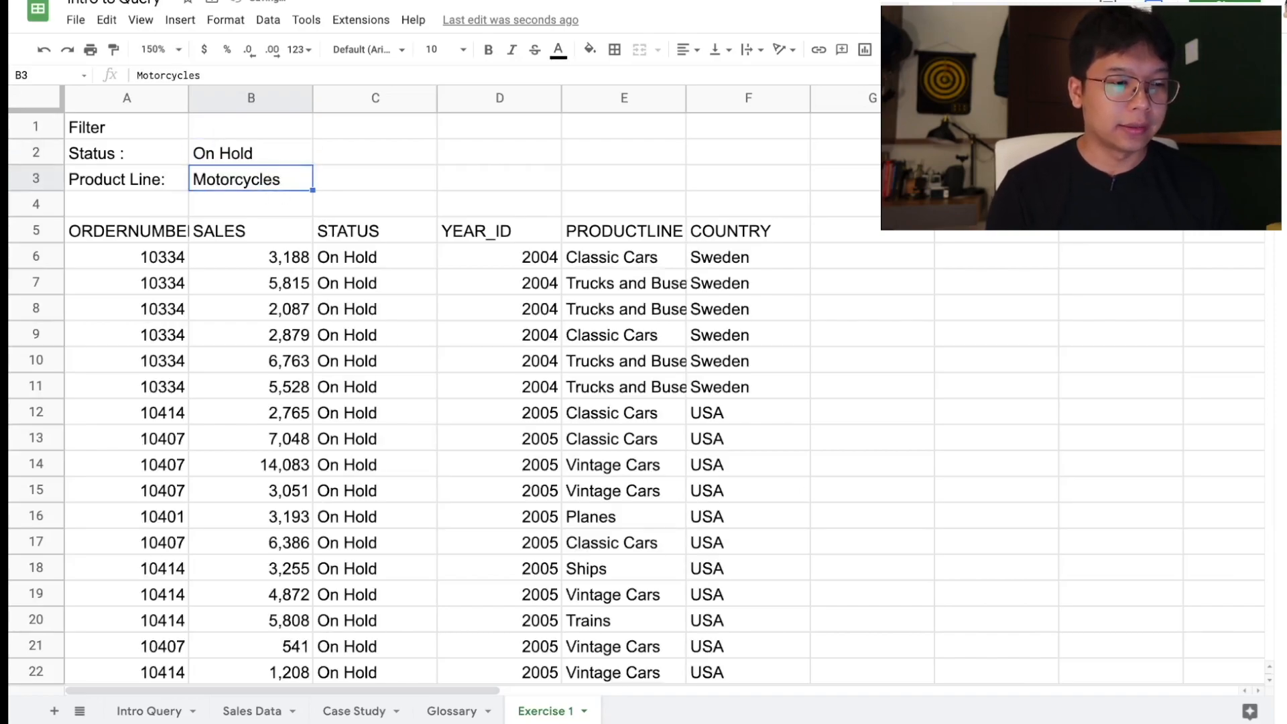
{"action": "scroll", "coordinate": [389, 301], "scroll_direction": "down", "scroll_amount": 12}
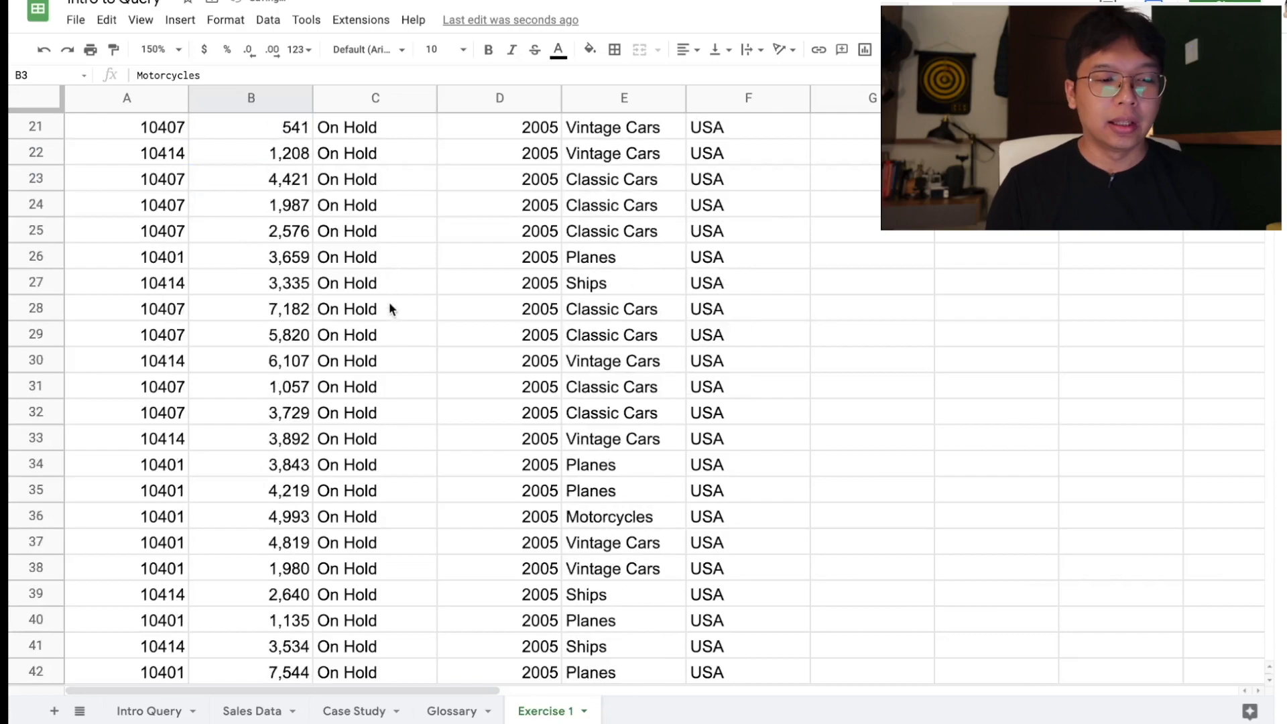
{"action": "scroll", "coordinate": [392, 328], "scroll_direction": "up", "scroll_amount": 12}
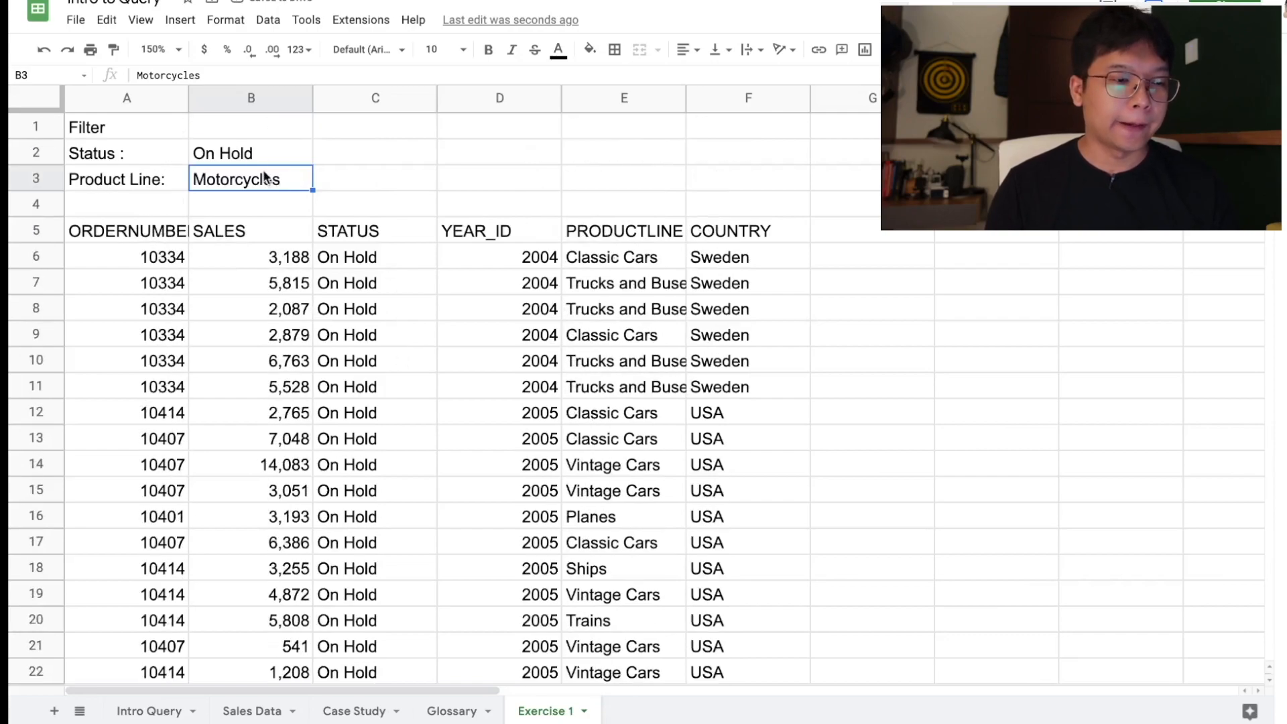
Step: Set the status filter in B2 to Shipped
{"action": "left_click", "coordinate": [259, 149]}
{"action": "type", "text": "S"}
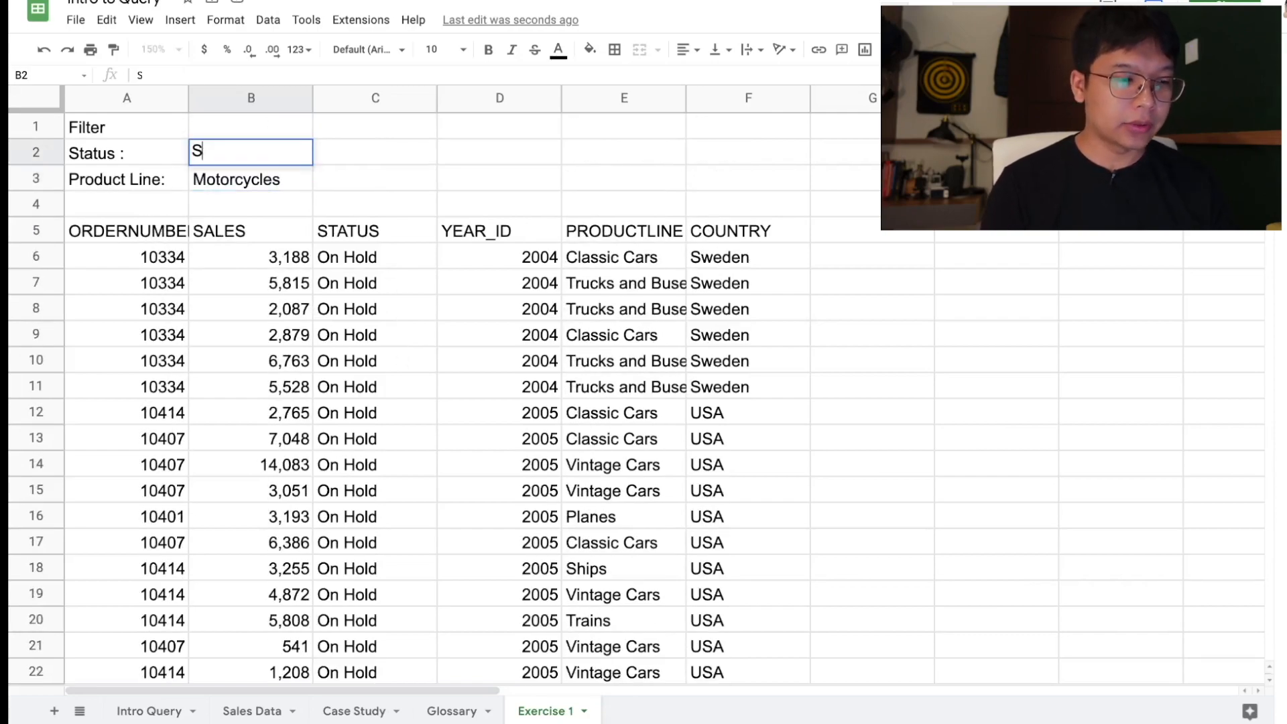
{"action": "type", "text": "hipped"}
{"action": "key", "text": "Return"}
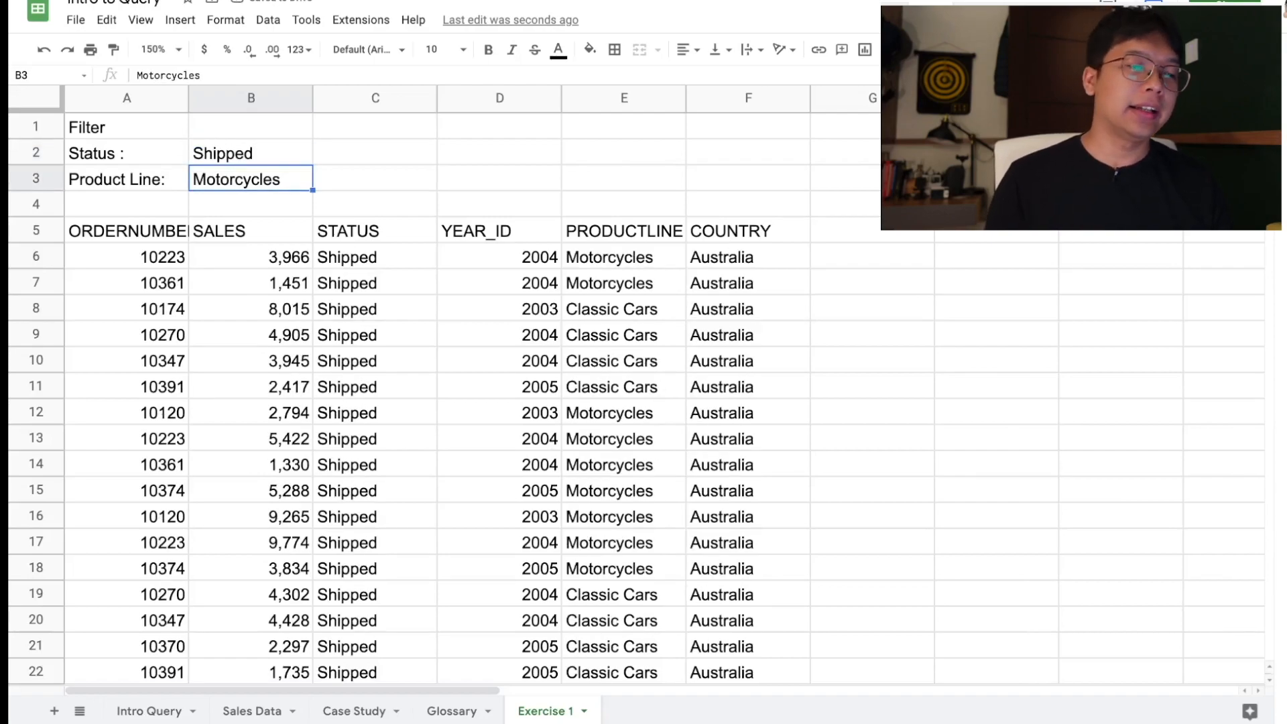
Step: Add the product line condition AND K='"&B3&"' after the status condition in the WHERE clause of A5's query
{"action": "left_click", "coordinate": [166, 232]}
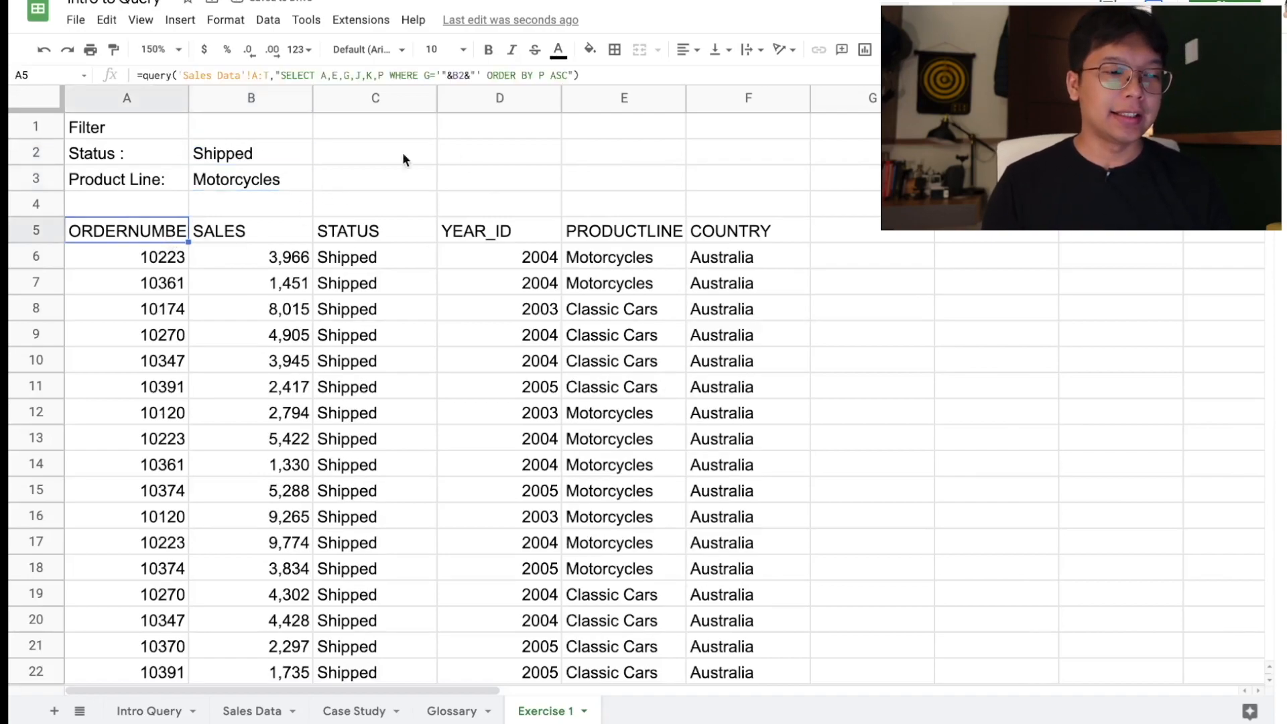
{"action": "left_click", "coordinate": [483, 75]}
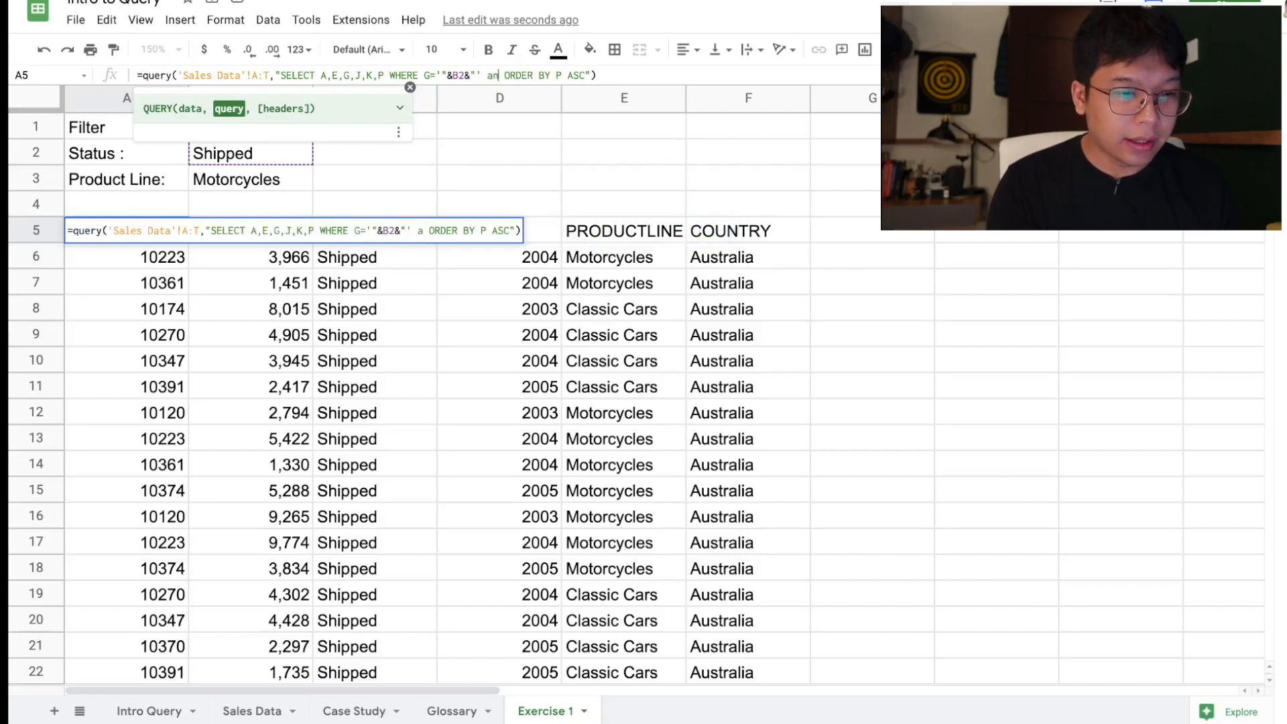
{"action": "type", "text": "AND"}
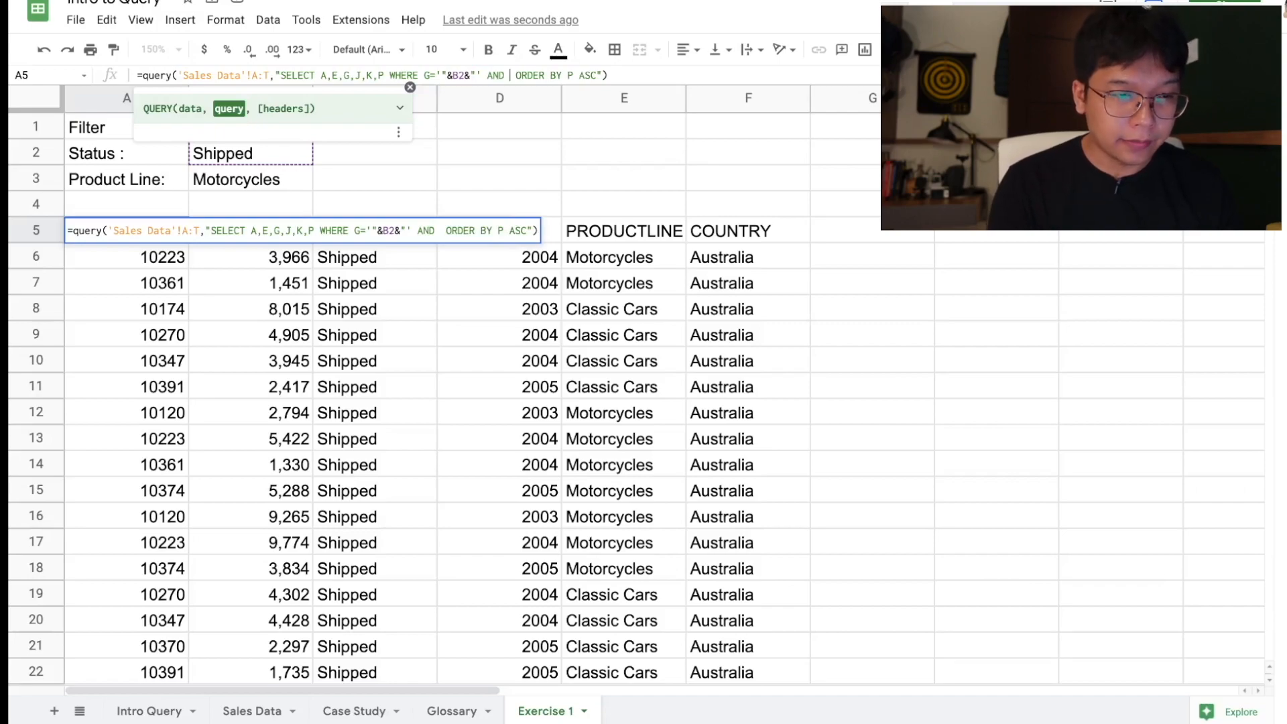
{"action": "type", "text": " K="}
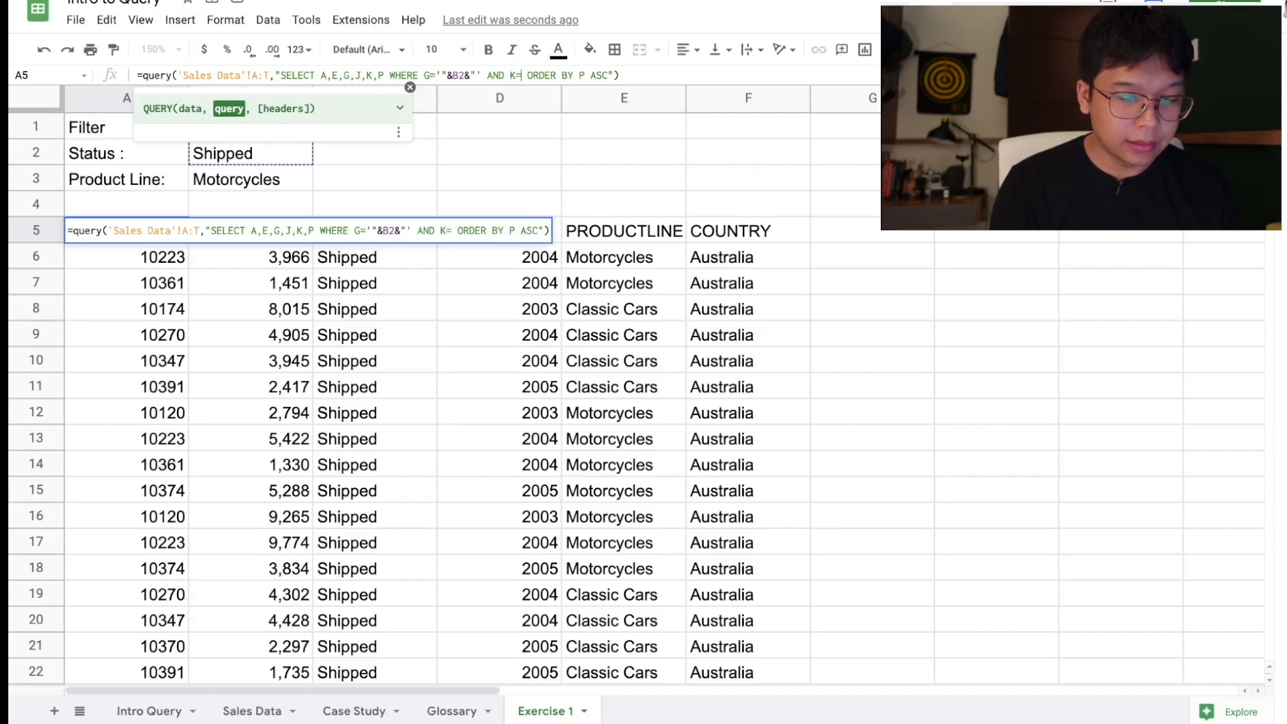
{"action": "type", "text": "'"}
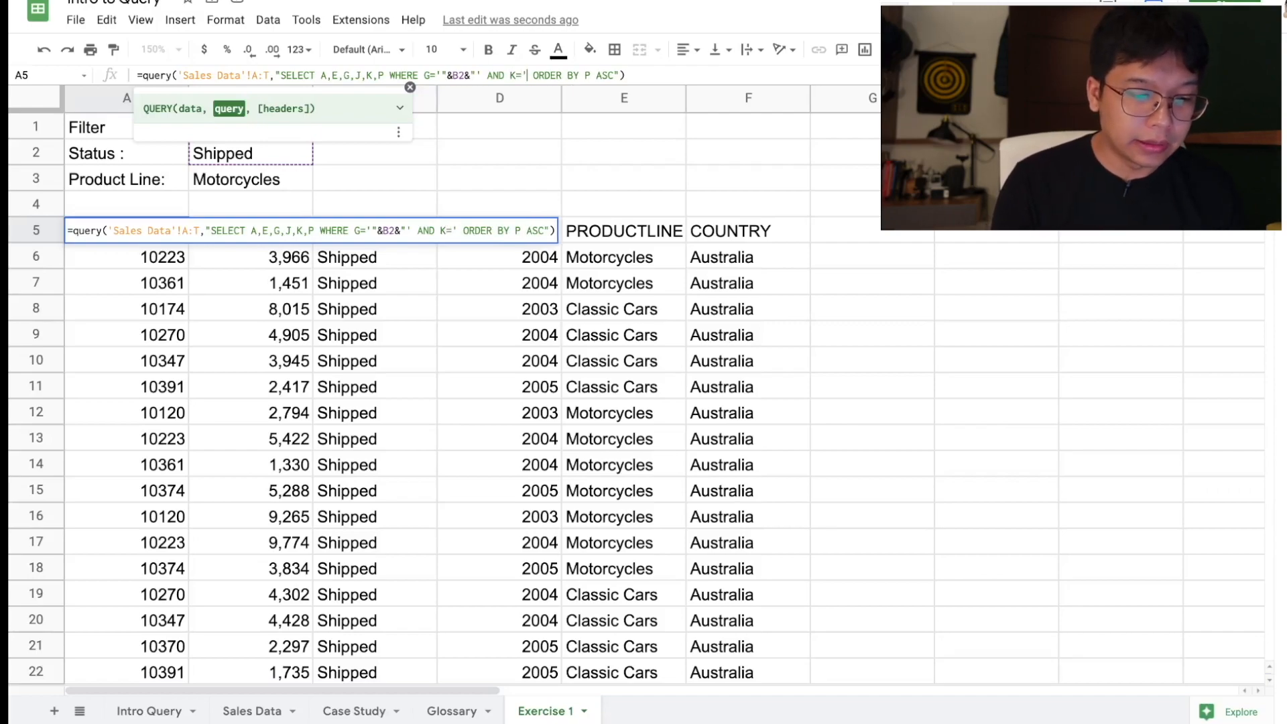
{"action": "type", "text": "\""}
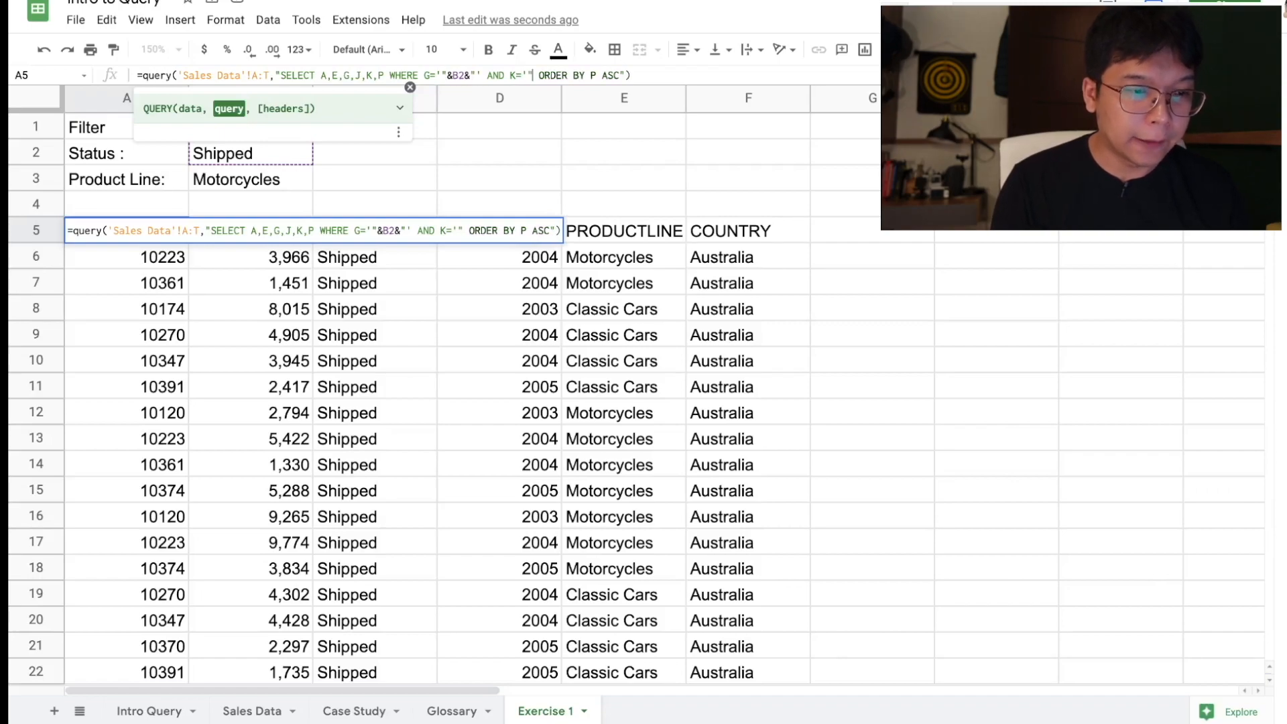
{"action": "type", "text": "&"}
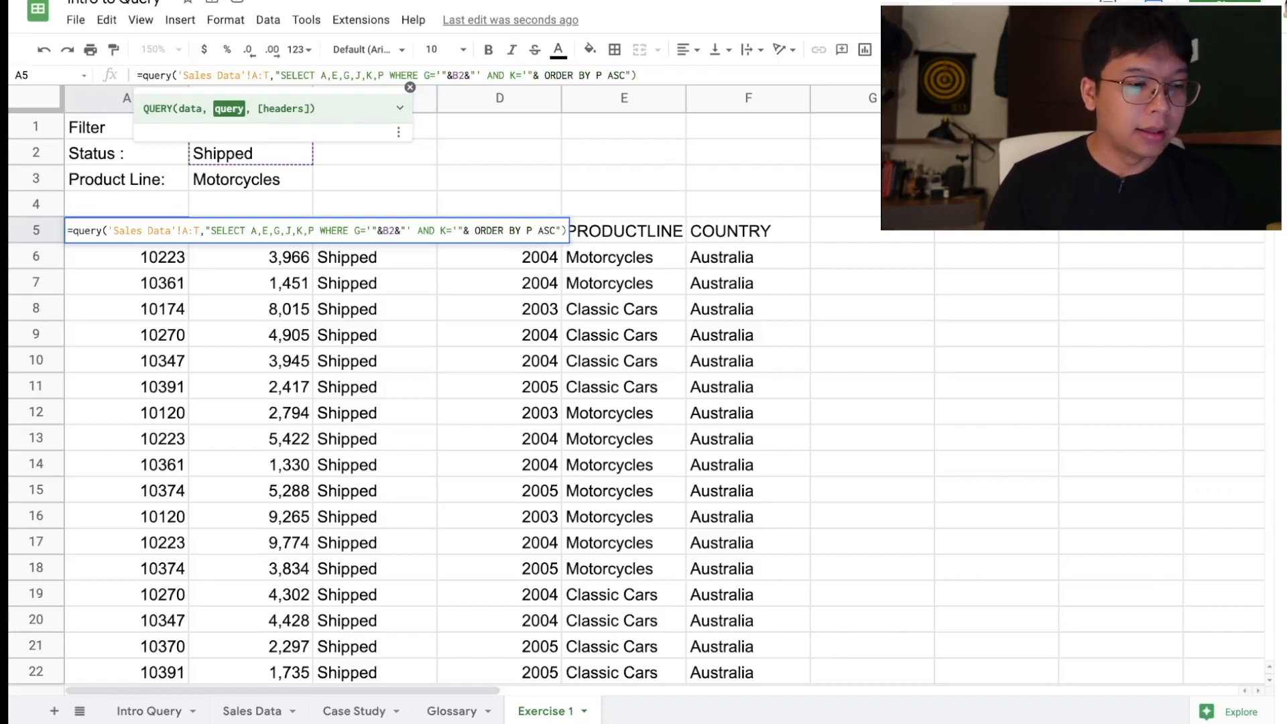
{"action": "left_click", "coordinate": [247, 179]}
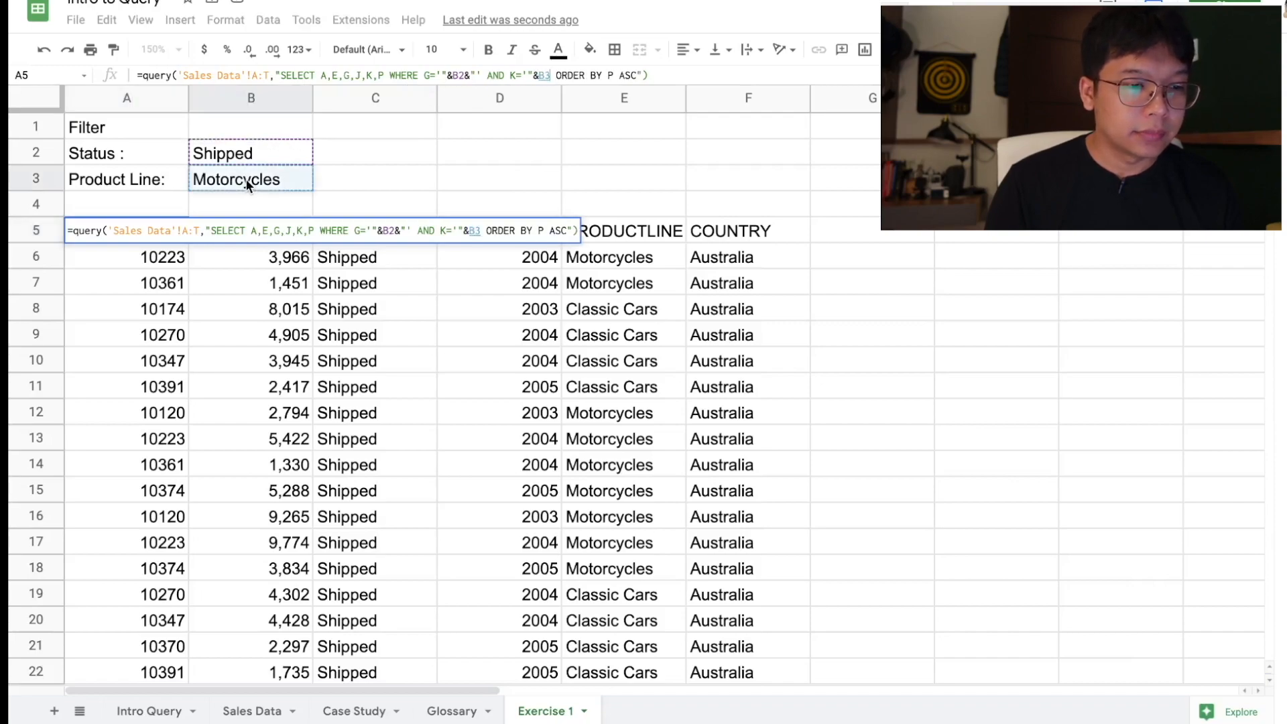
{"action": "type", "text": "&"}
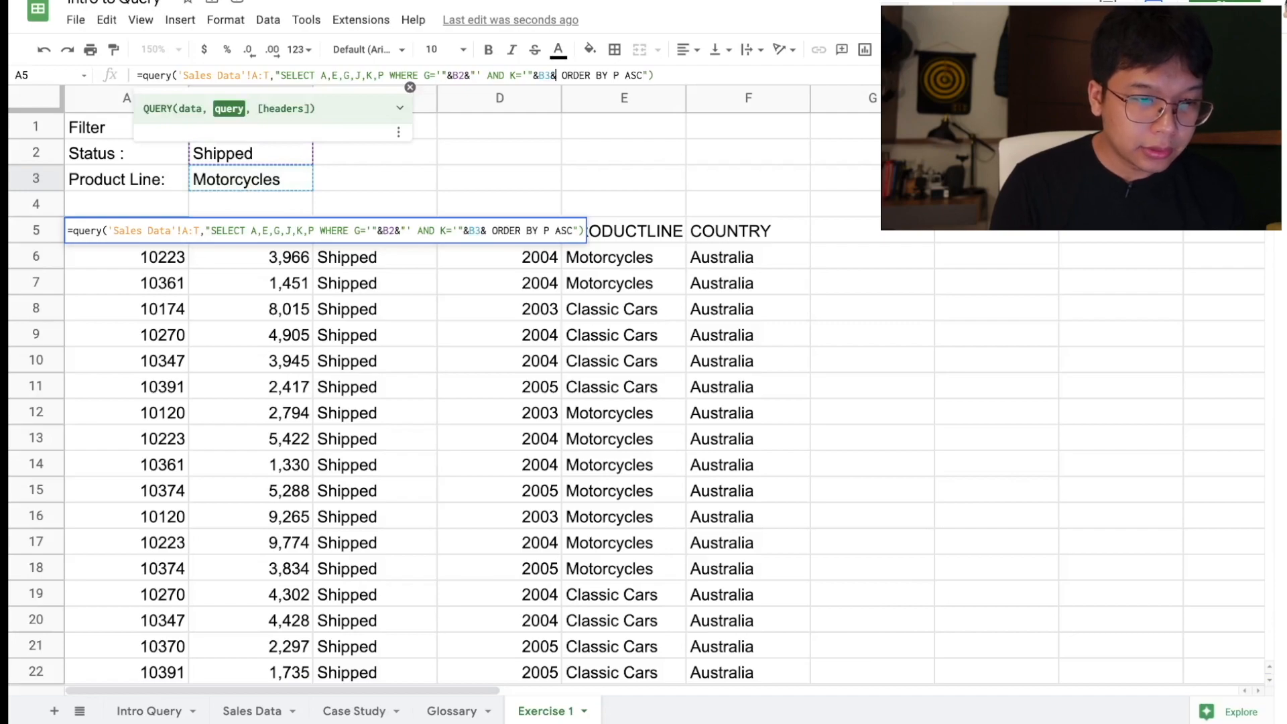
{"action": "type", "text": "\""}
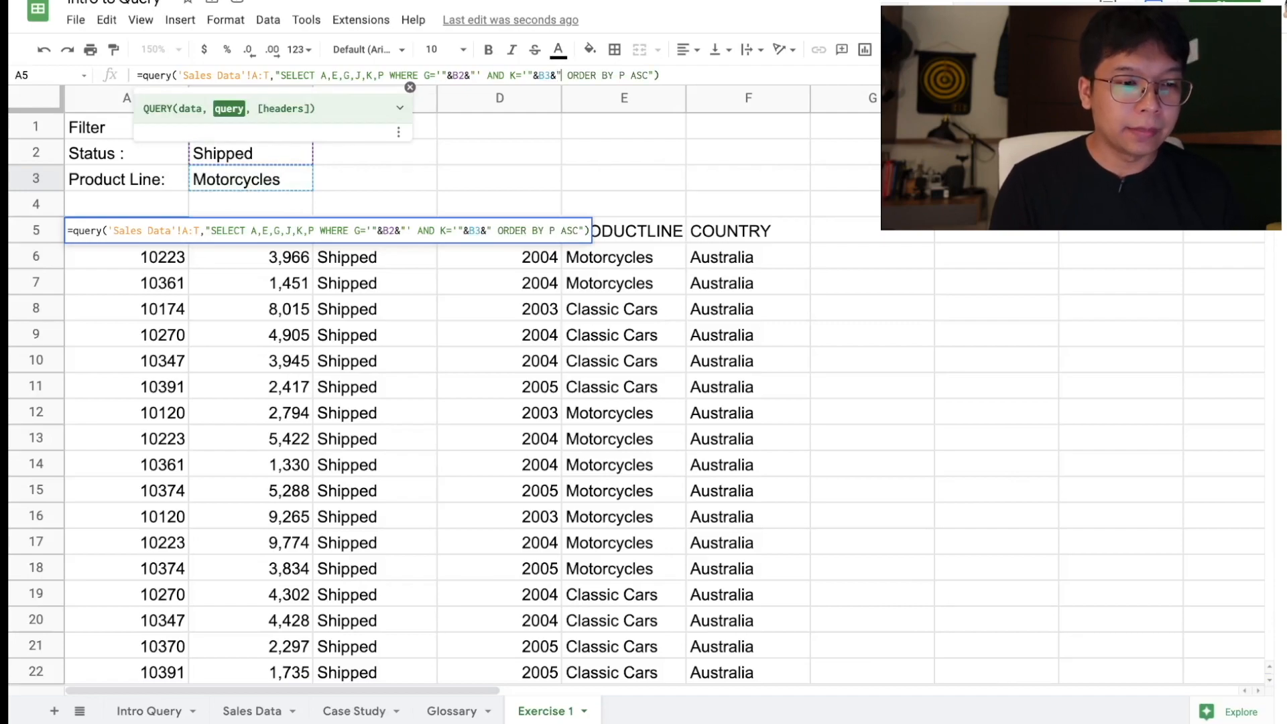
{"action": "type", "text": "'"}
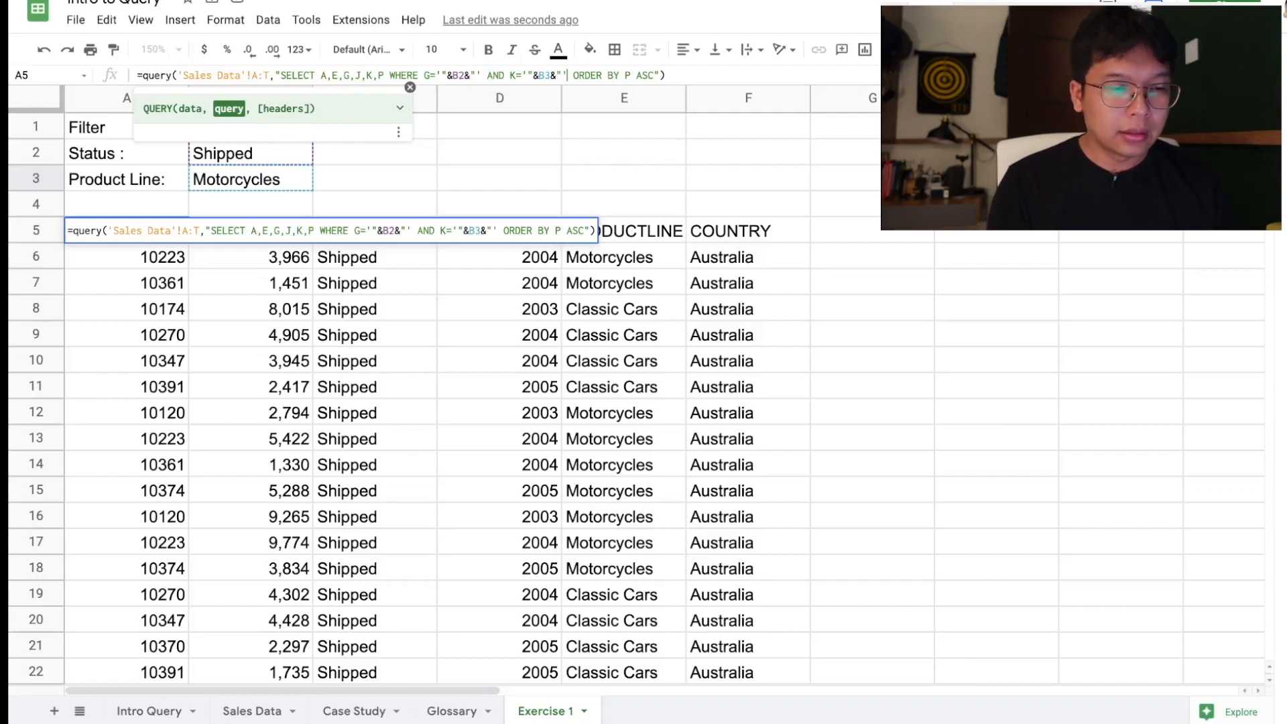
{"action": "key", "text": "Return"}
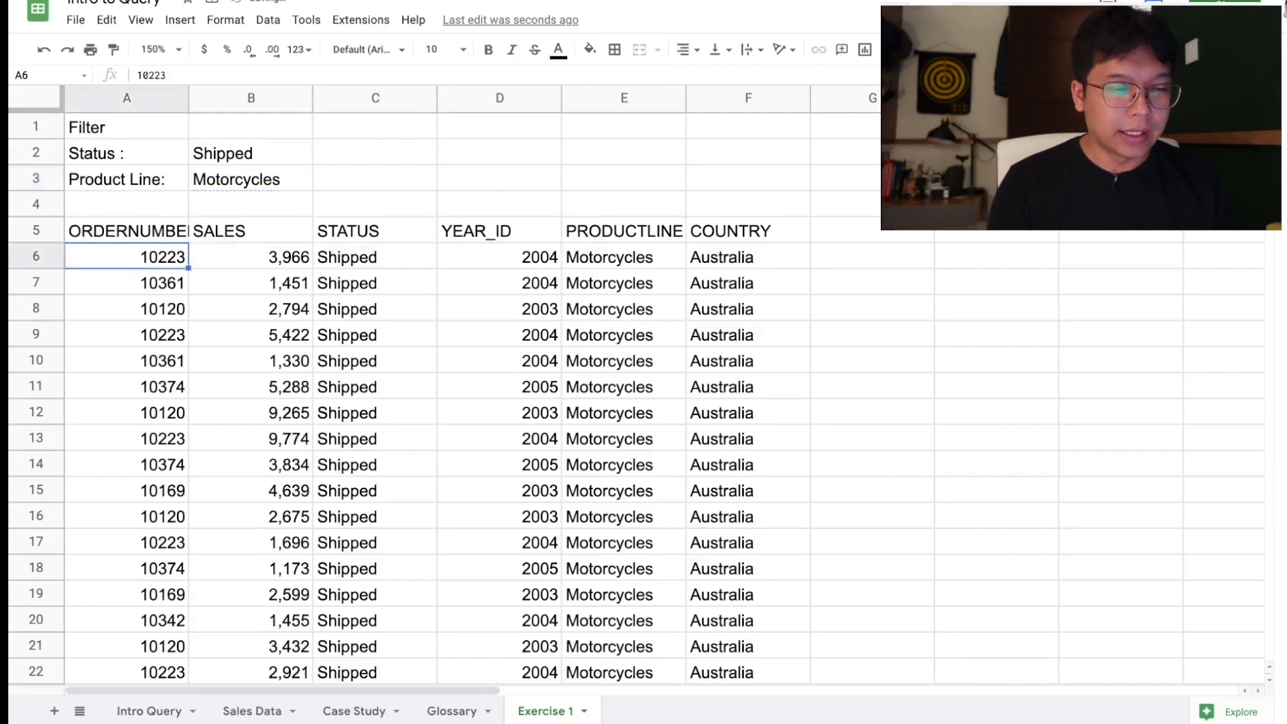
Step: Examine the status and product line of the returned rows against the filter values in B2 and B3
{"action": "scroll", "coordinate": [655, 411], "scroll_direction": "down", "scroll_amount": 10}
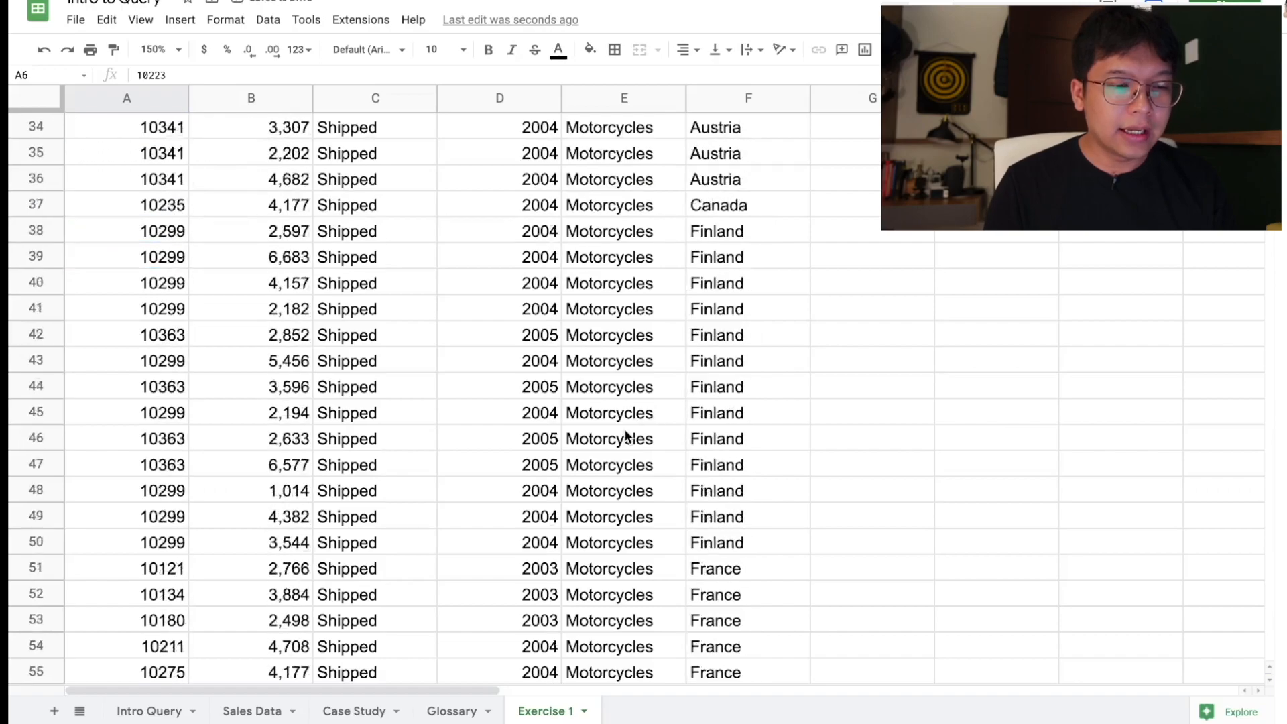
{"action": "scroll", "coordinate": [625, 416], "scroll_direction": "up", "scroll_amount": 11}
{"action": "scroll", "coordinate": [620, 376], "scroll_direction": "down", "scroll_amount": 20}
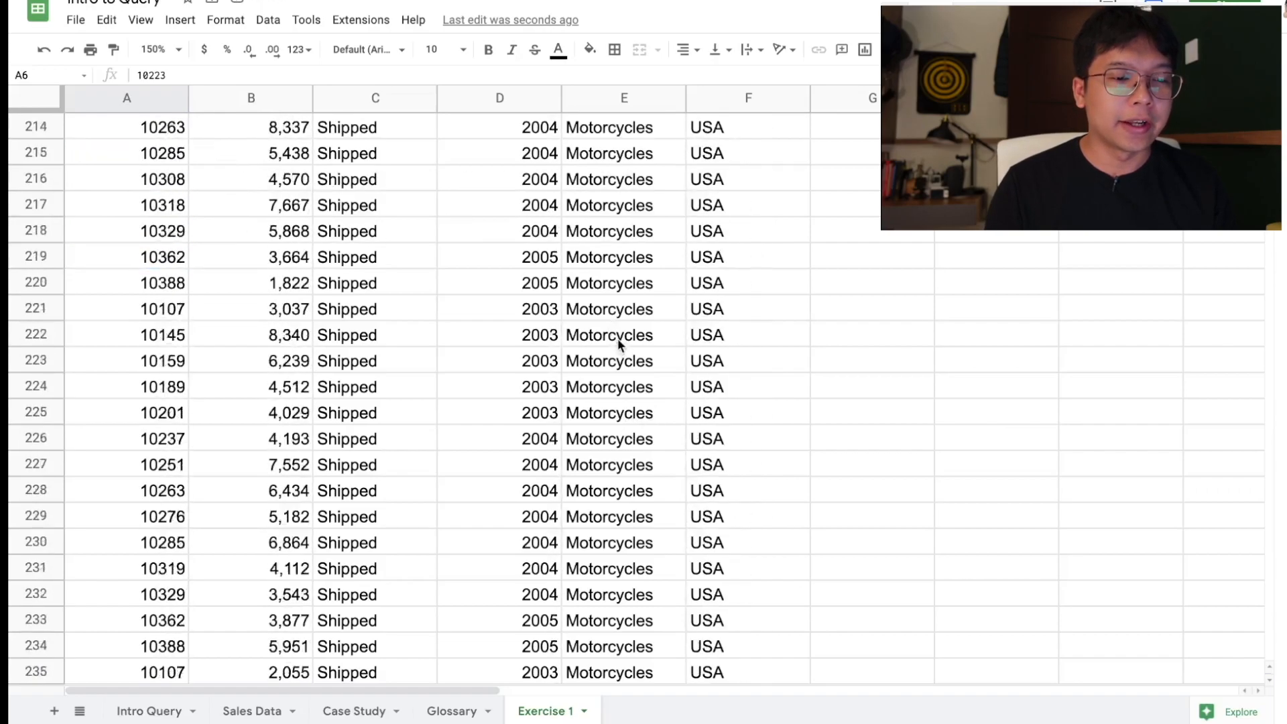
{"action": "scroll", "coordinate": [618, 337], "scroll_direction": "up", "scroll_amount": 20}
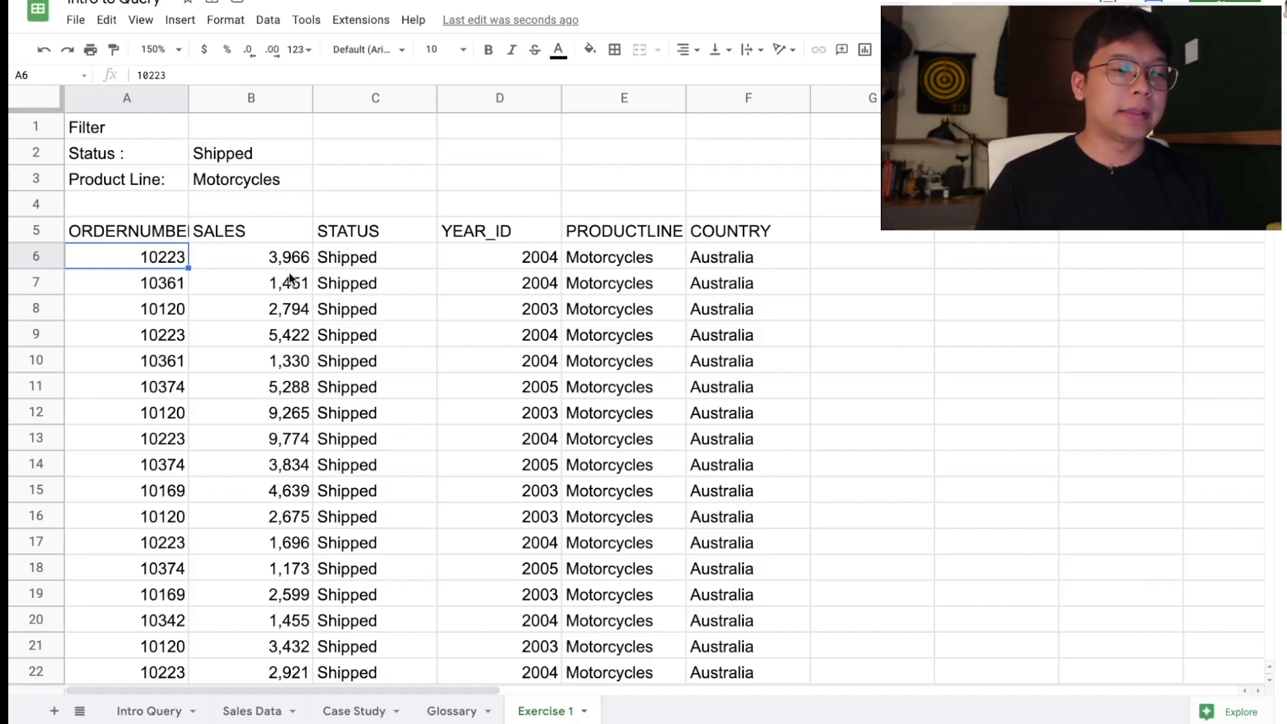
{"action": "left_click", "coordinate": [264, 158]}
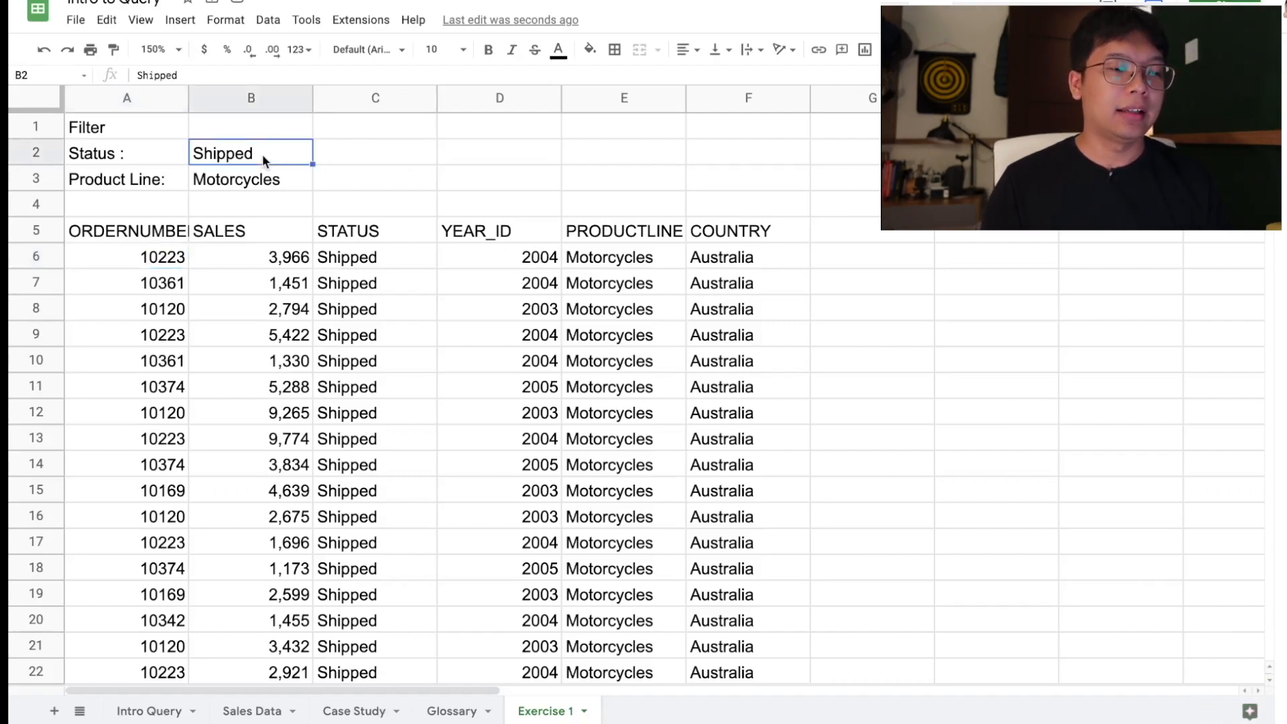
{"action": "left_click", "coordinate": [268, 178]}
{"action": "left_click", "coordinate": [263, 154]}
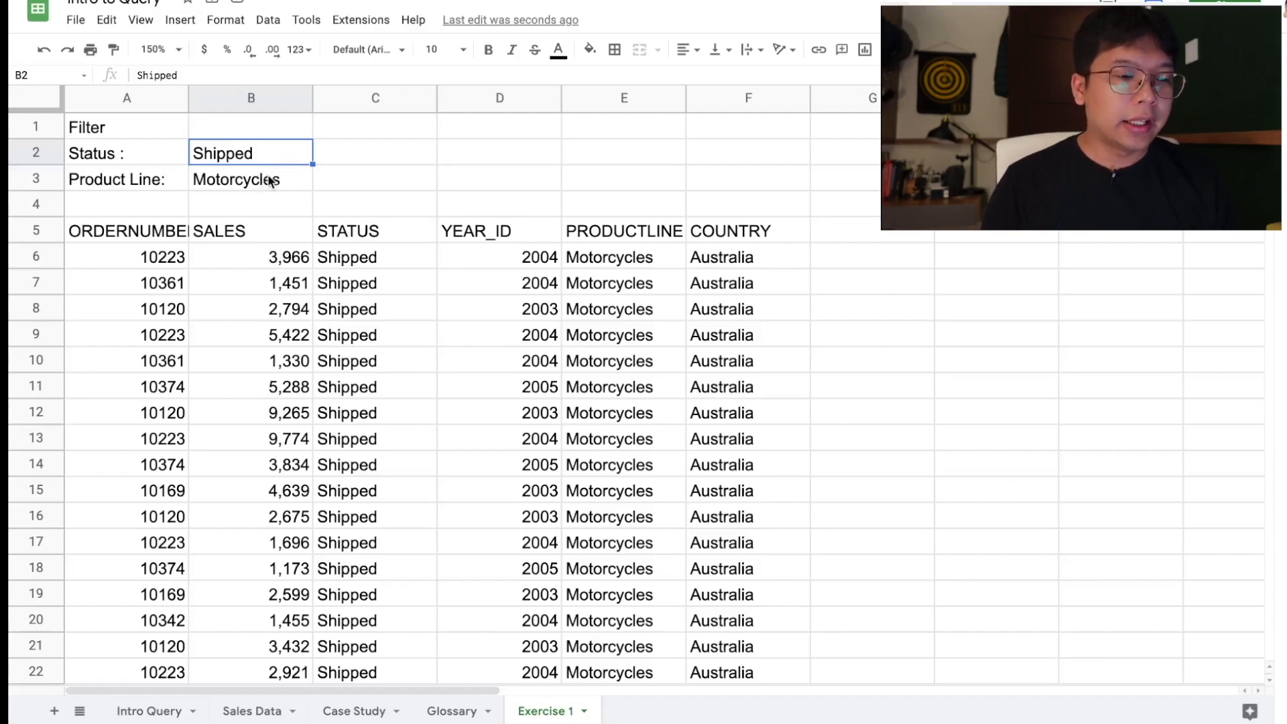
{"action": "left_click", "coordinate": [272, 179]}
Step: Add a data validation dropdown to B2 that lists the statuses from the range 'Sales Data'!G2:G
{"action": "left_click", "coordinate": [271, 153]}
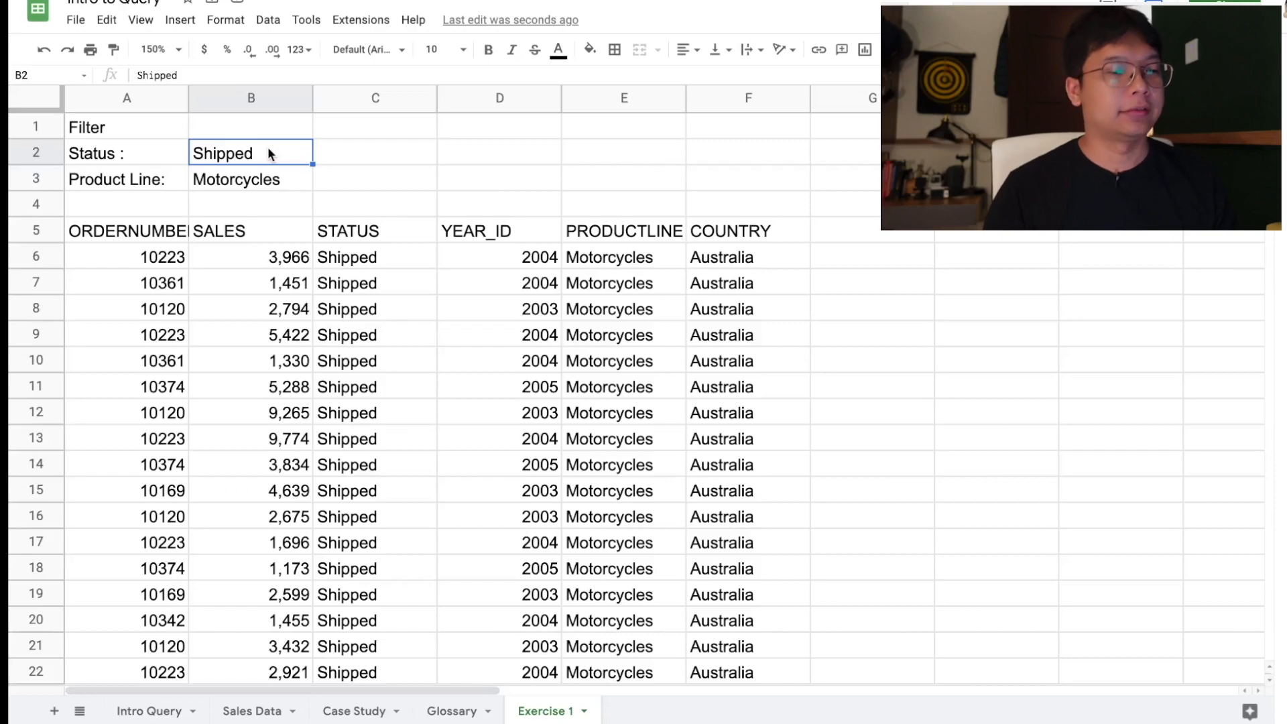
{"action": "left_click", "coordinate": [277, 25]}
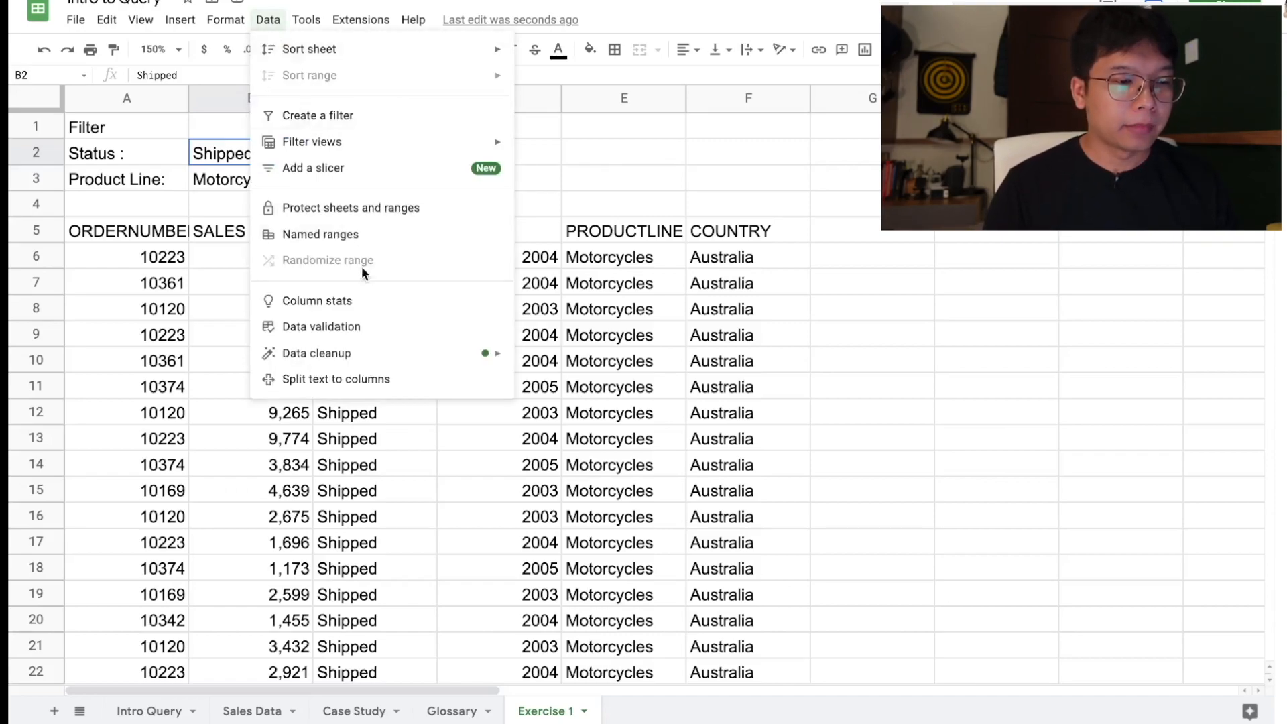
{"action": "left_click", "coordinate": [379, 334]}
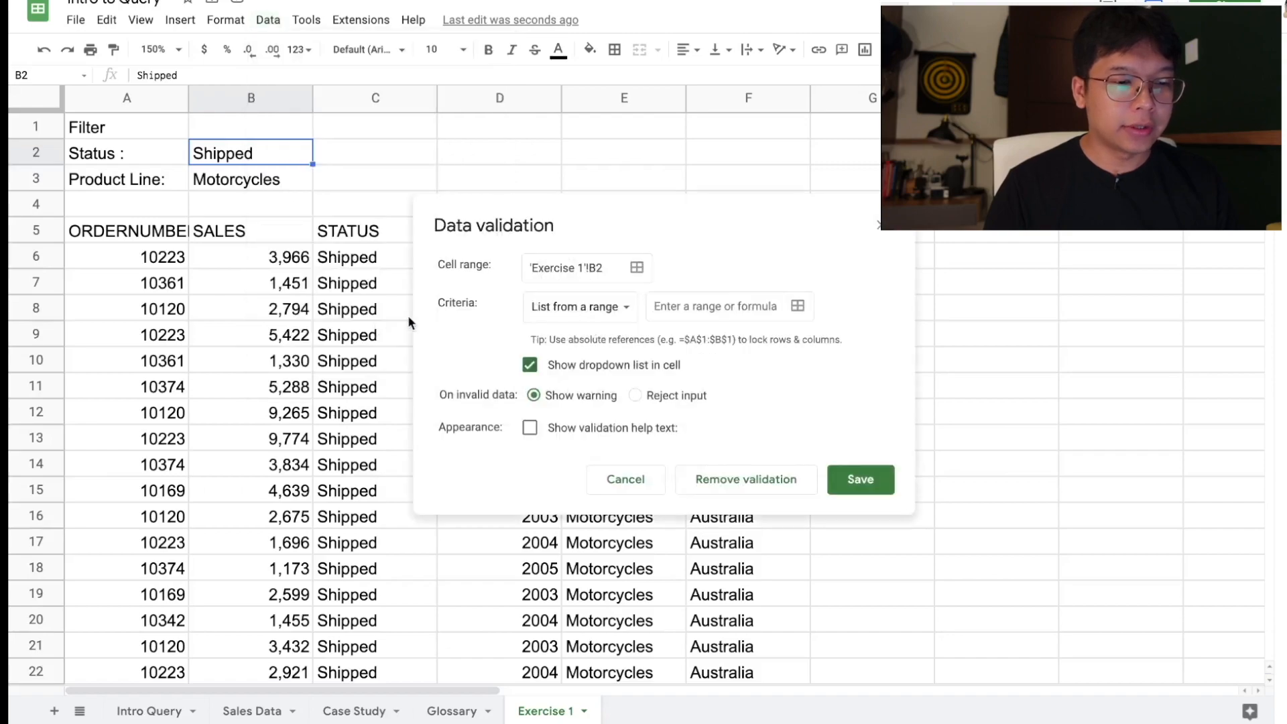
{"action": "left_click", "coordinate": [798, 306]}
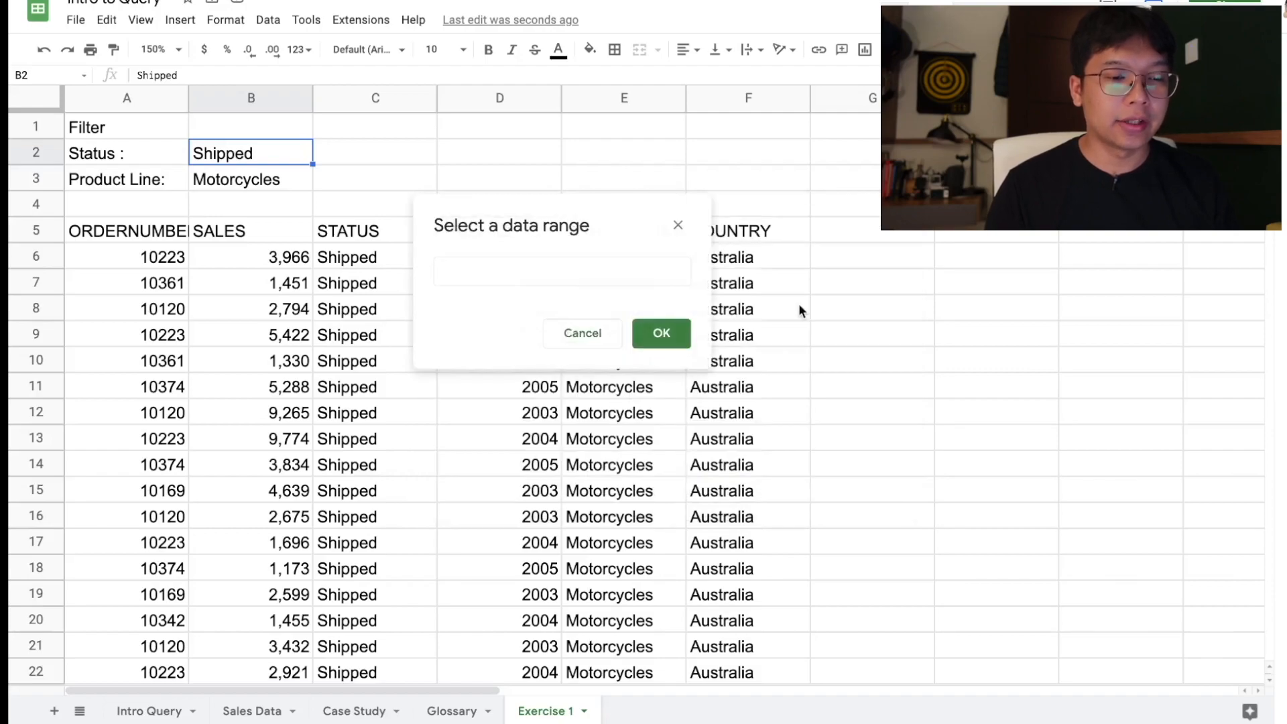
{"action": "left_click", "coordinate": [275, 713]}
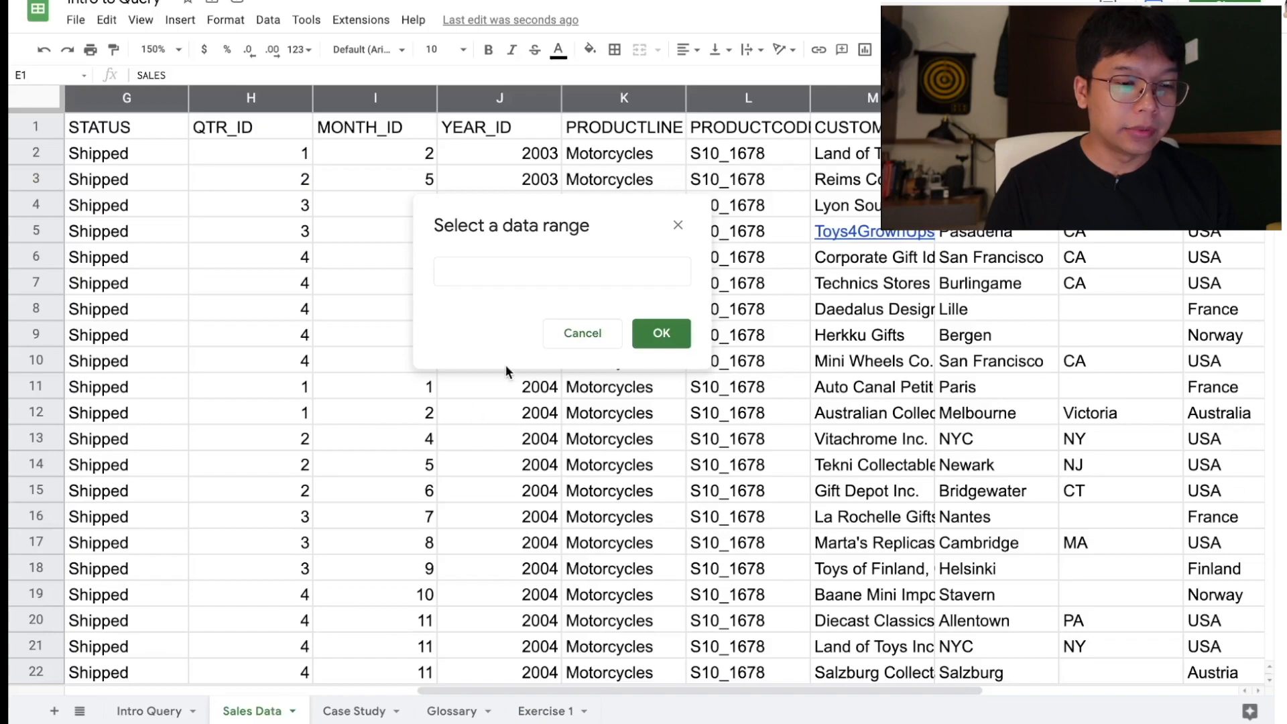
{"action": "left_click", "coordinate": [124, 101]}
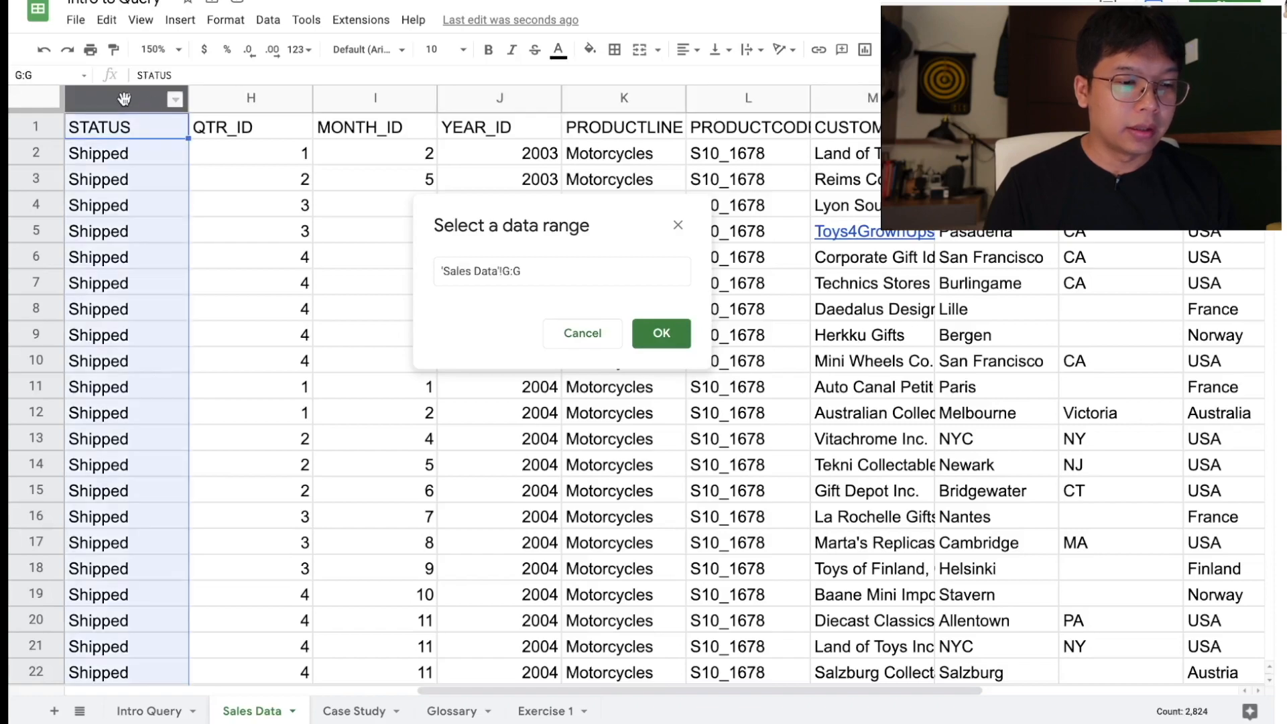
{"action": "left_click", "coordinate": [511, 270]}
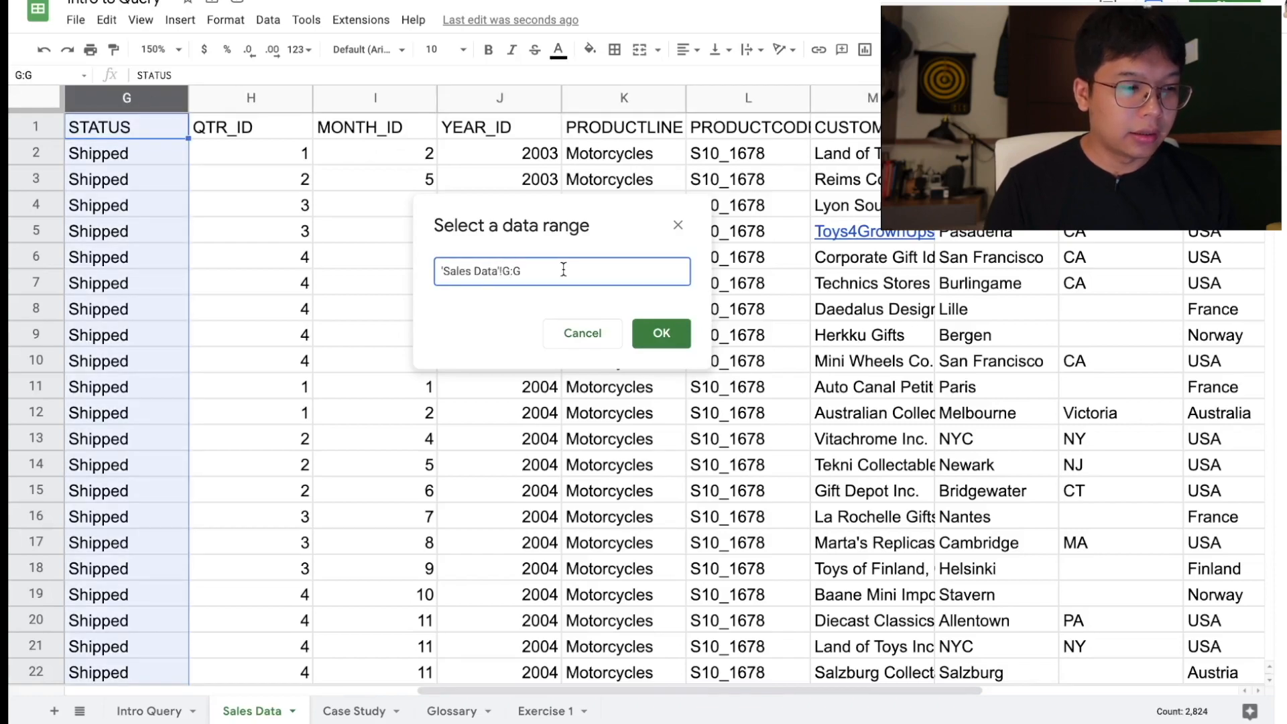
{"action": "type", "text": "2"}
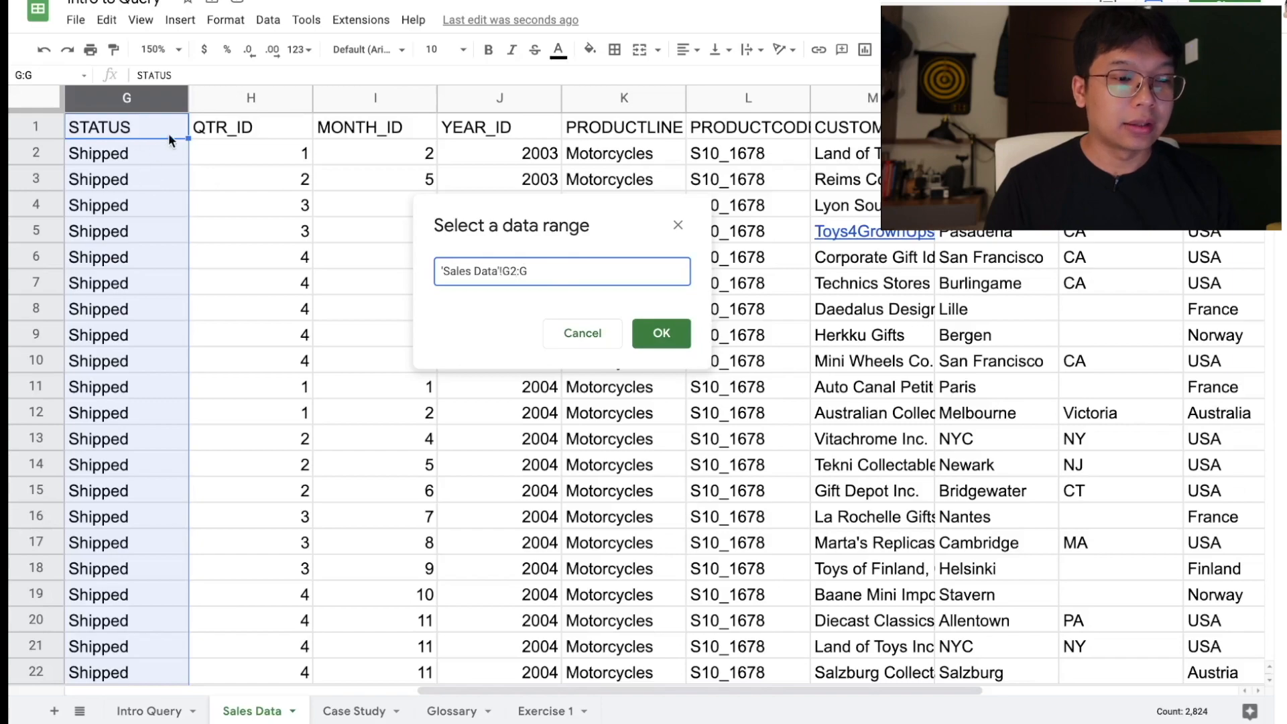
{"action": "left_click", "coordinate": [661, 334]}
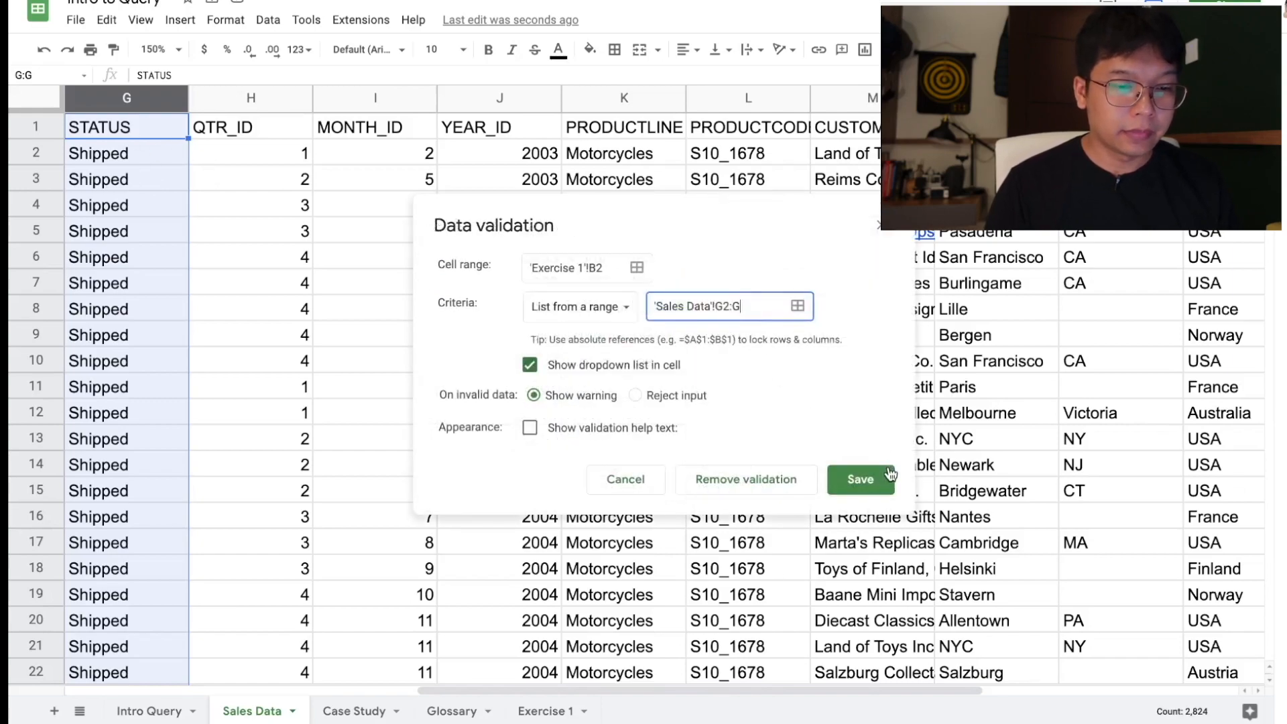
{"action": "left_click", "coordinate": [865, 480]}
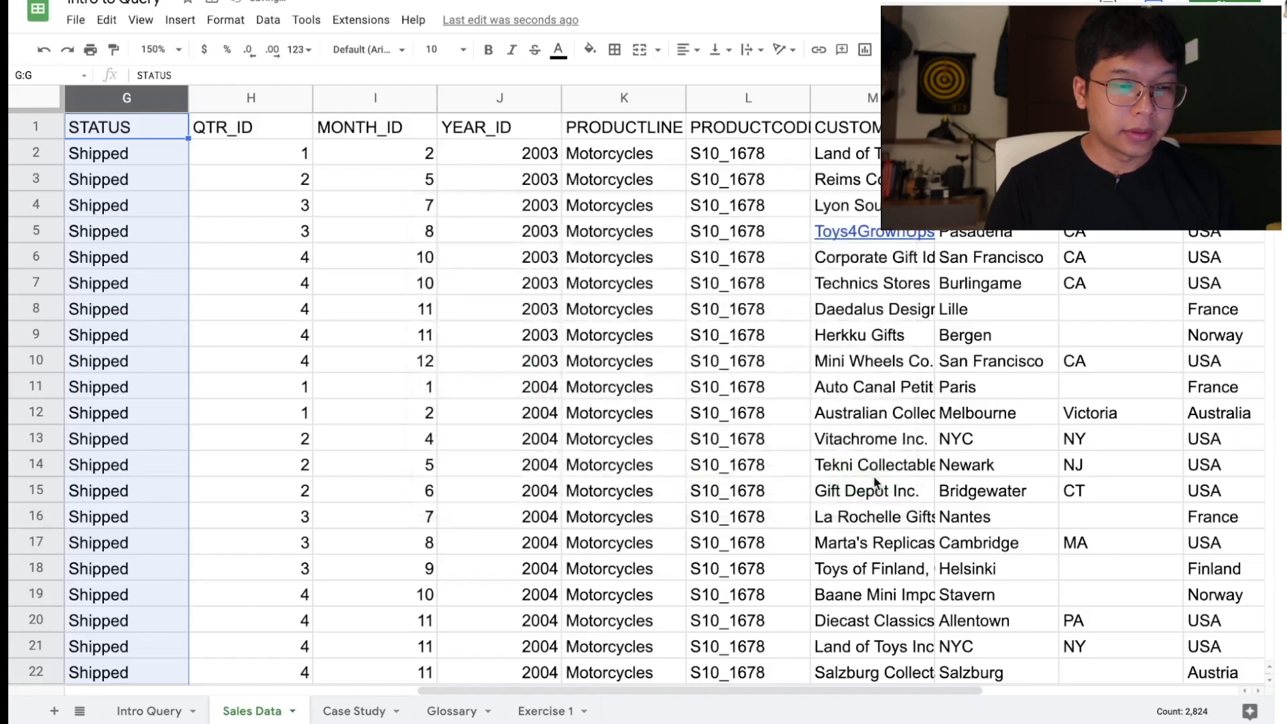
Step: Return to the Exercise 1 sheet and check the status choices offered by B2's dropdown
{"action": "left_click", "coordinate": [540, 712]}
{"action": "left_click", "coordinate": [293, 156]}
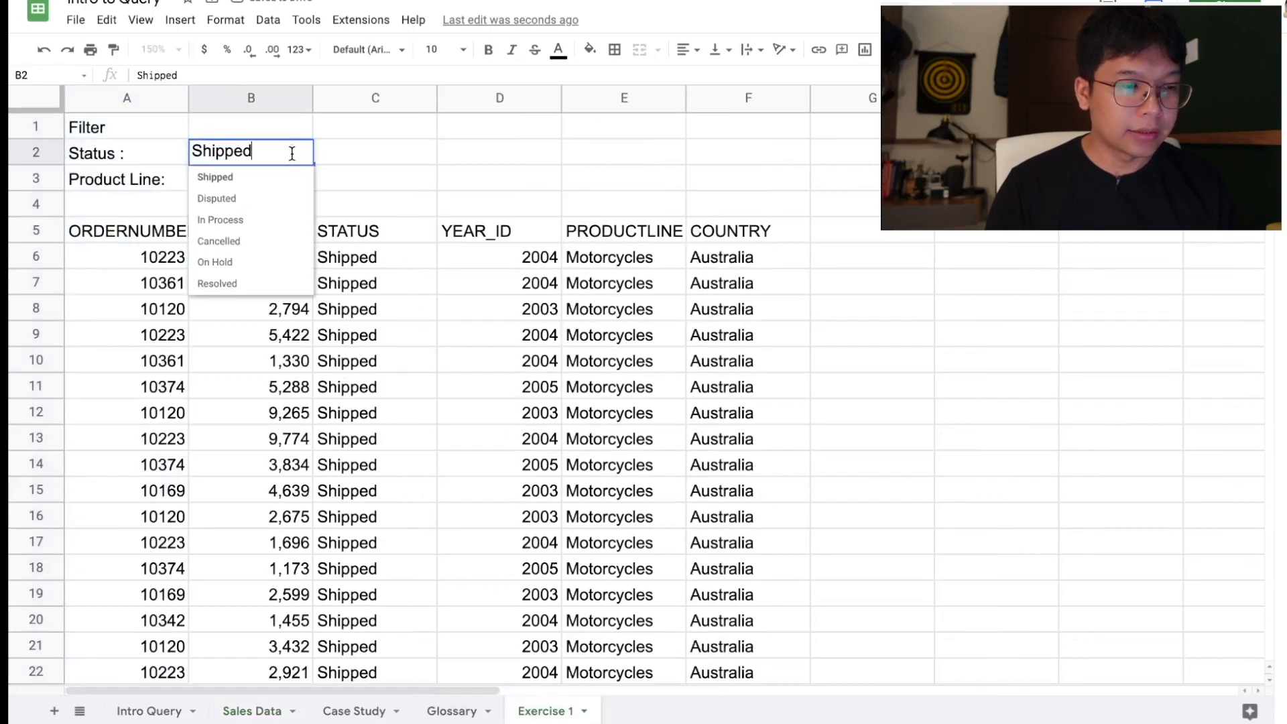
{"action": "left_click", "coordinate": [373, 147]}
Step: Add a data validation dropdown to B3 that lists the product lines from the range 'Sales Data'!K2:K
{"action": "left_click", "coordinate": [231, 180]}
{"action": "right_click", "coordinate": [231, 179]}
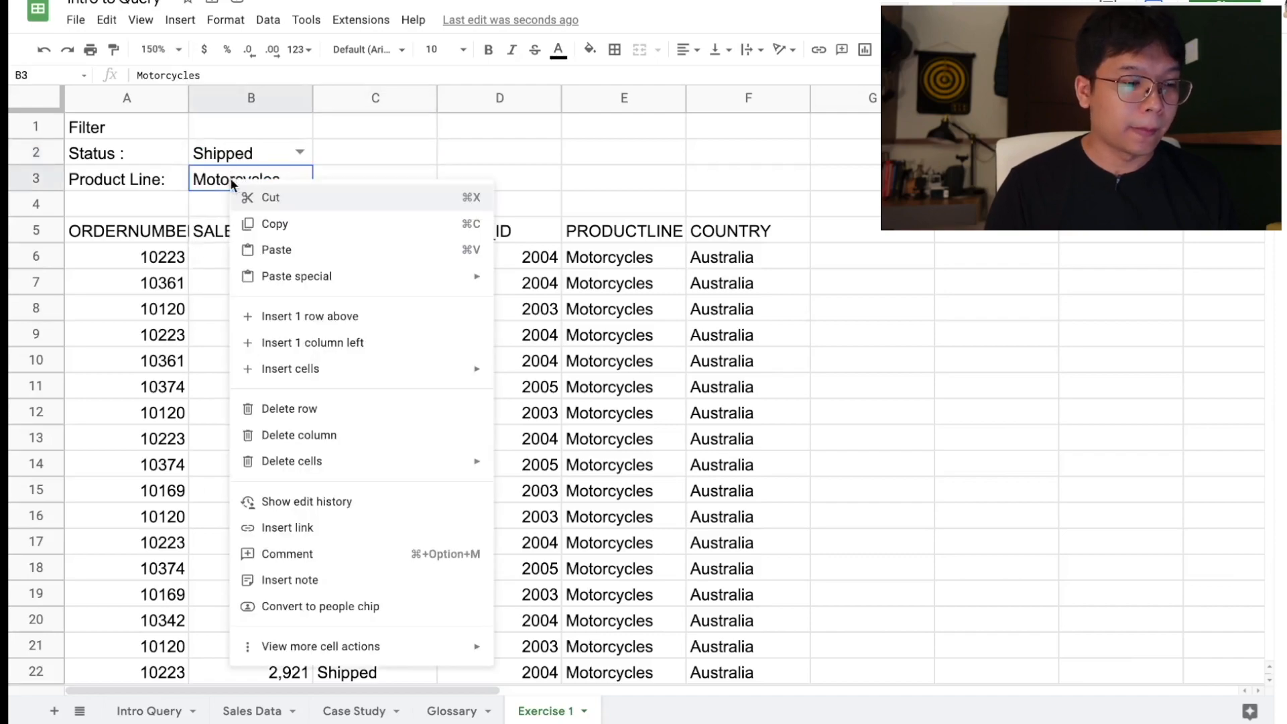
{"action": "left_click", "coordinate": [272, 20]}
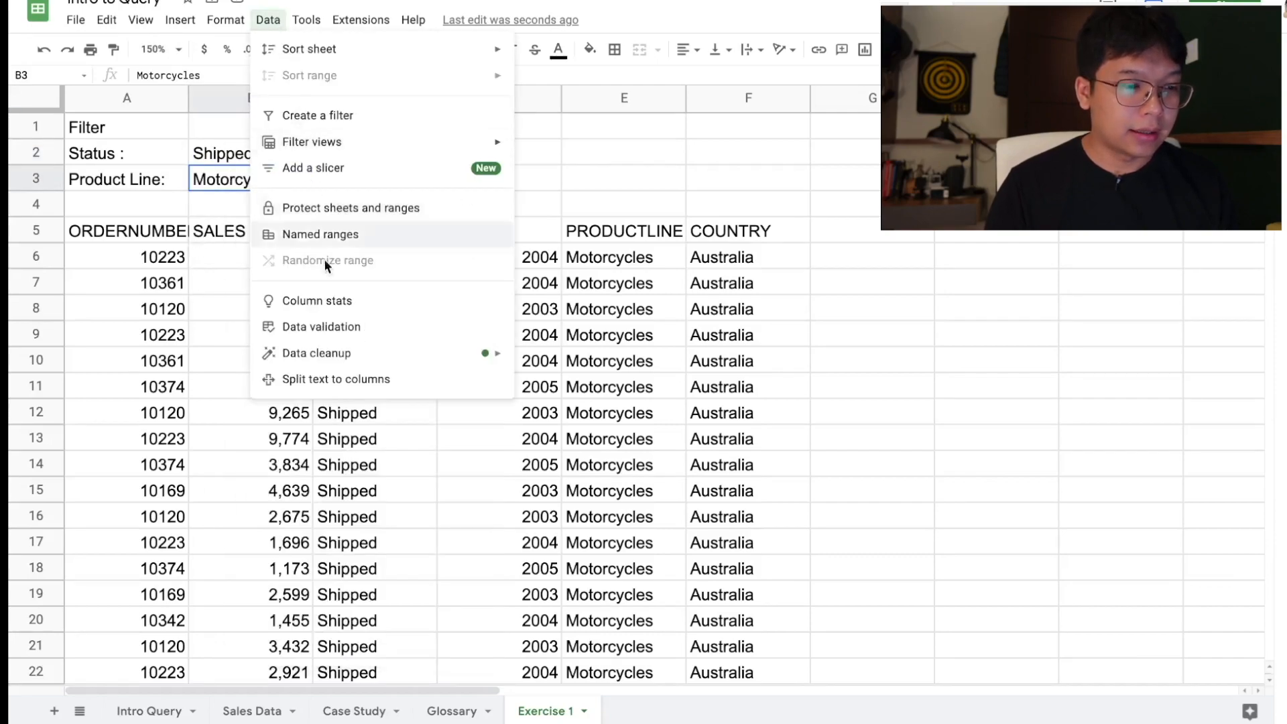
{"action": "left_click", "coordinate": [332, 326]}
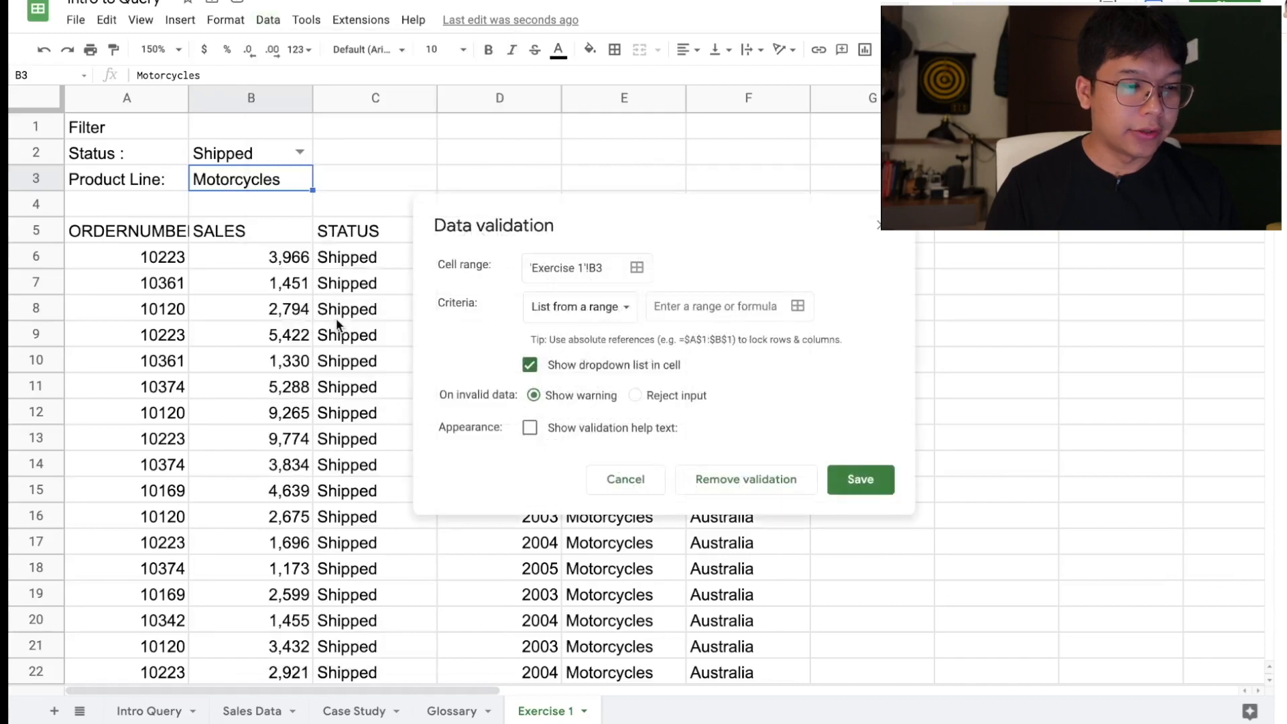
{"action": "left_click", "coordinate": [798, 306]}
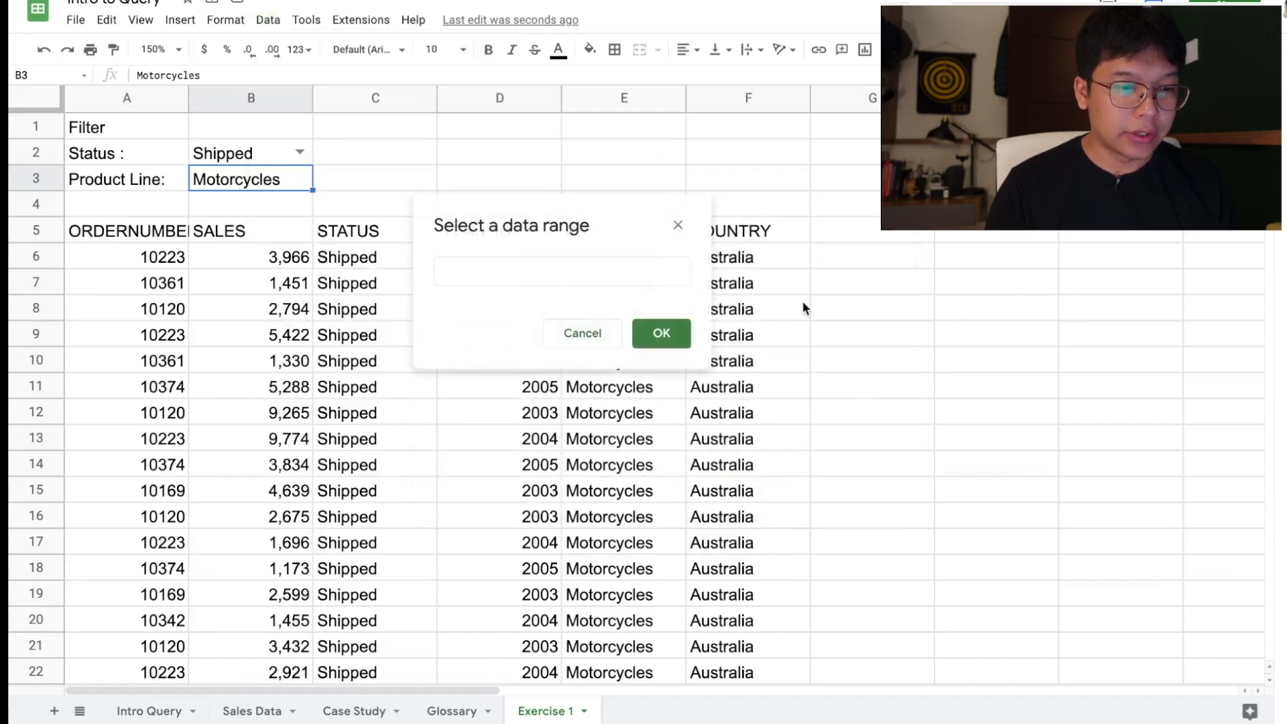
{"action": "left_click", "coordinate": [252, 710]}
{"action": "left_click", "coordinate": [653, 100]}
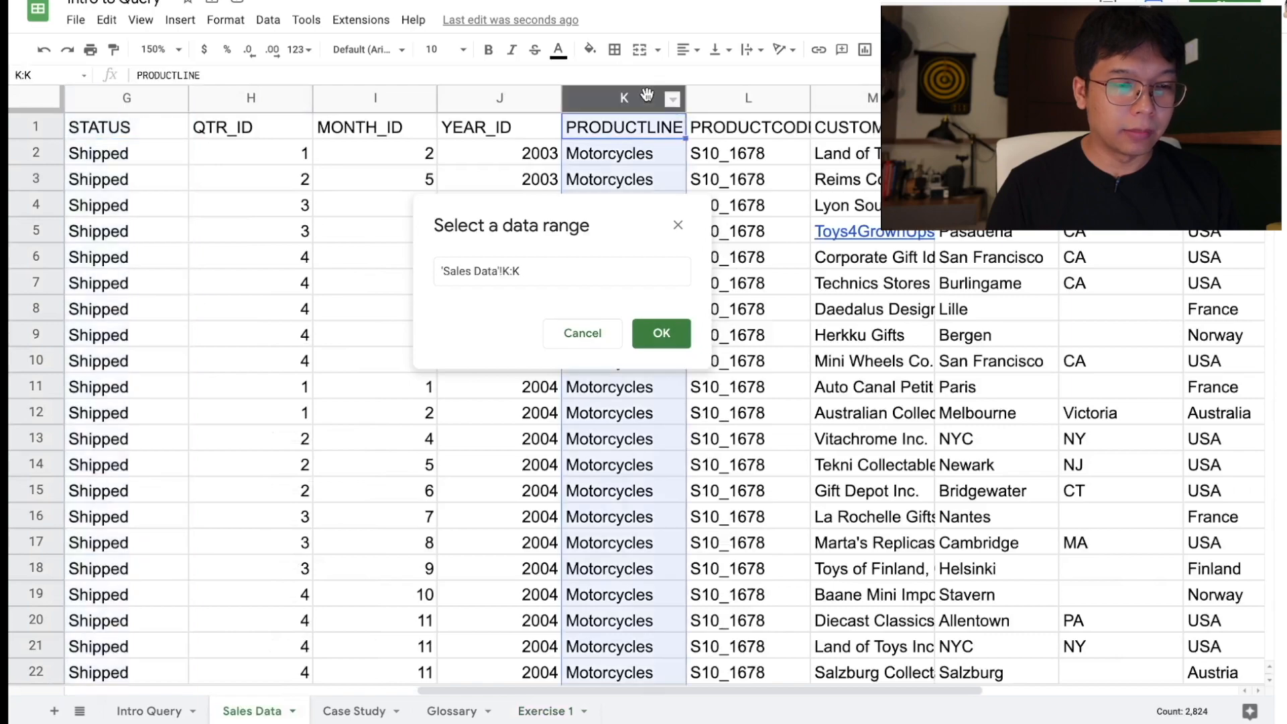
{"action": "left_click", "coordinate": [511, 271]}
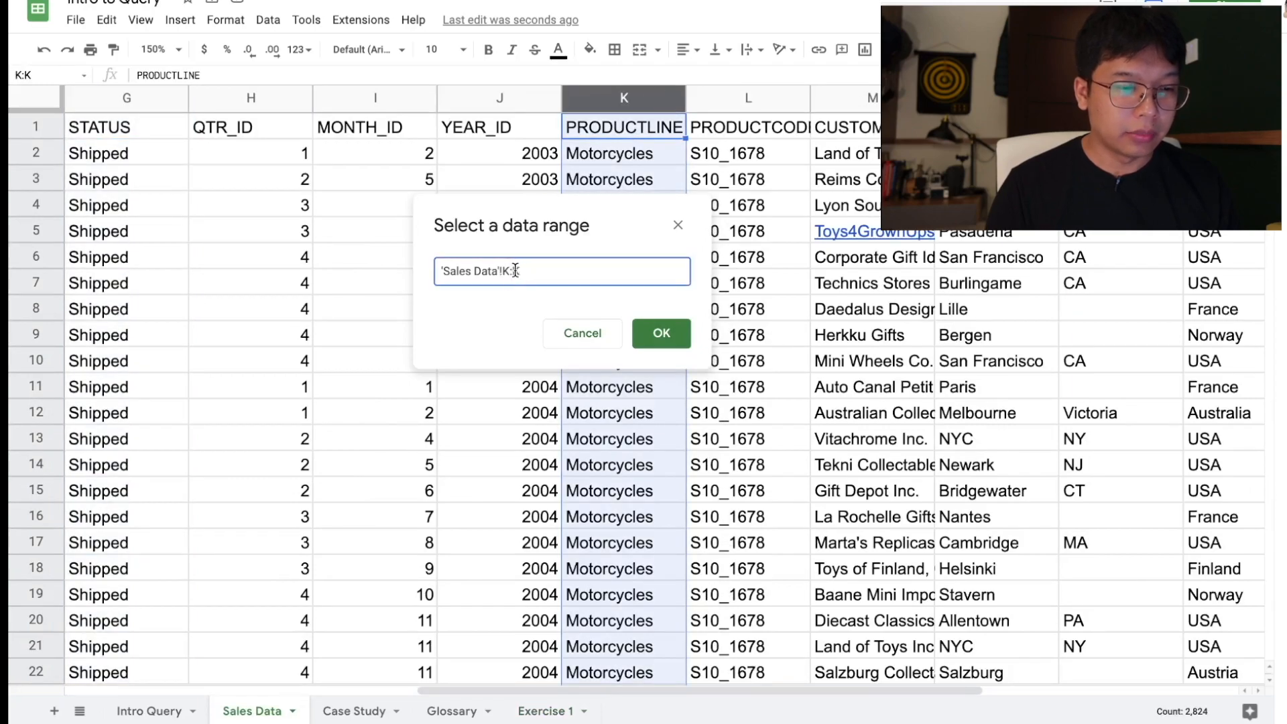
{"action": "type", "text": "2"}
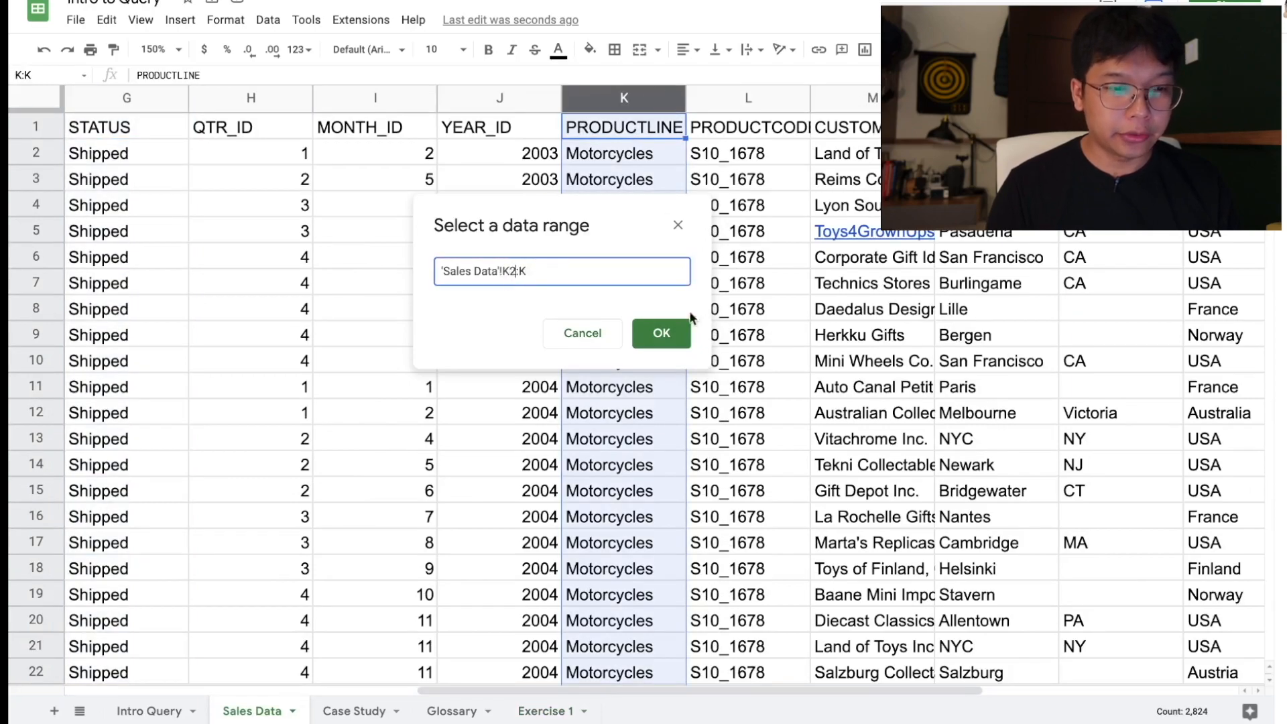
{"action": "left_click", "coordinate": [661, 333]}
{"action": "left_click", "coordinate": [860, 479]}
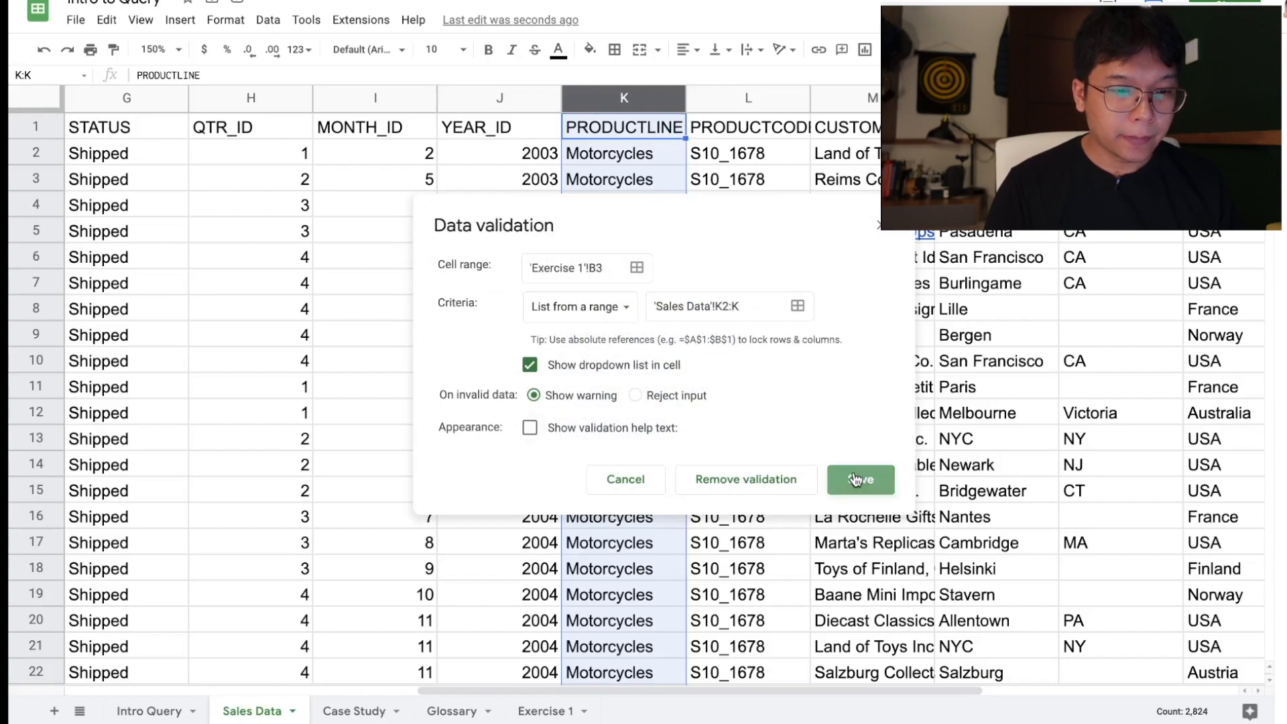
Step: Return to the Exercise 1 sheet and check the product line choices offered by B3's dropdown
{"action": "left_click", "coordinate": [543, 708]}
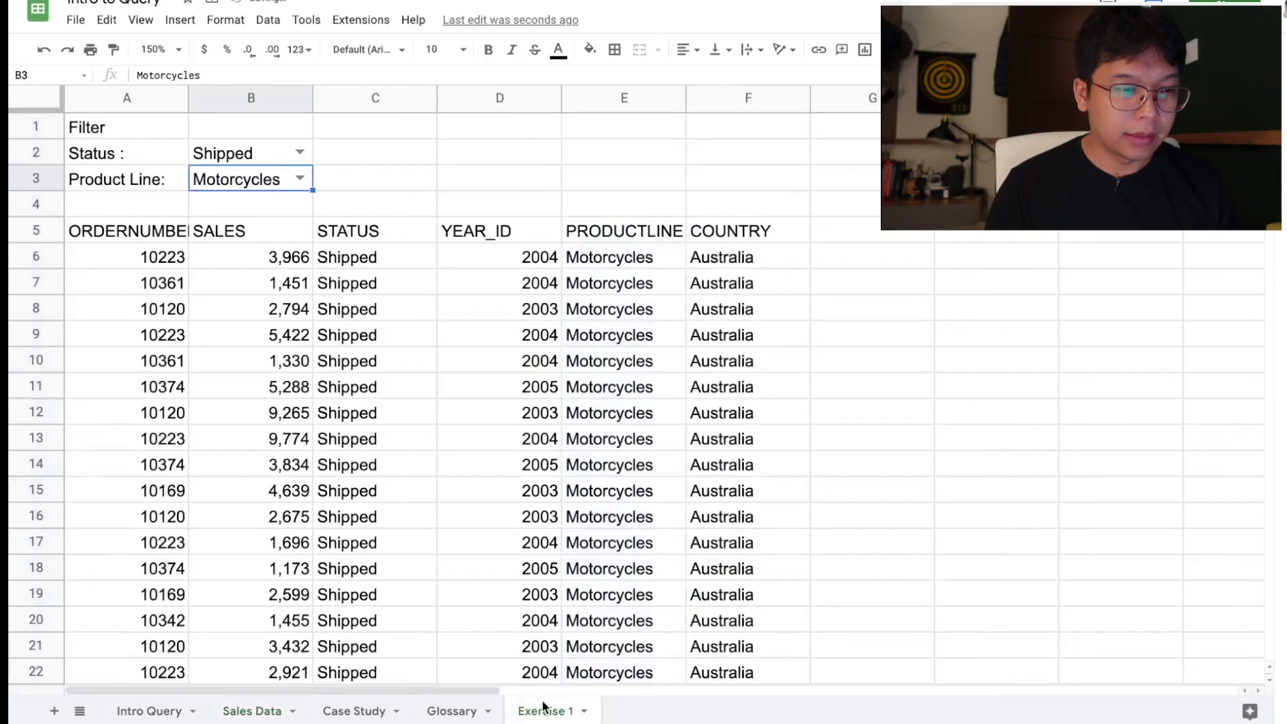
{"action": "left_click", "coordinate": [306, 173]}
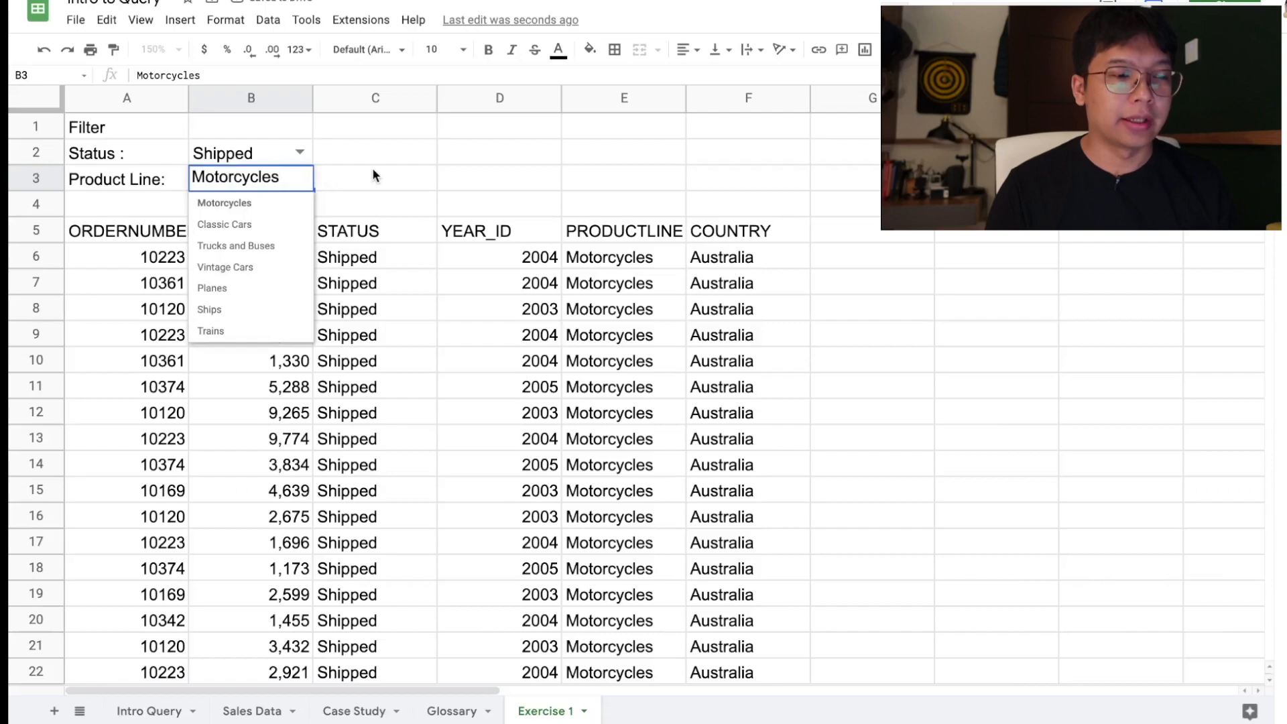
{"action": "left_click", "coordinate": [374, 175]}
Step: Test the product line filter in B3 with Classic Cars, Planes and Trains, and return it to Motorcycles
{"action": "left_click", "coordinate": [299, 178]}
{"action": "left_click", "coordinate": [272, 225]}
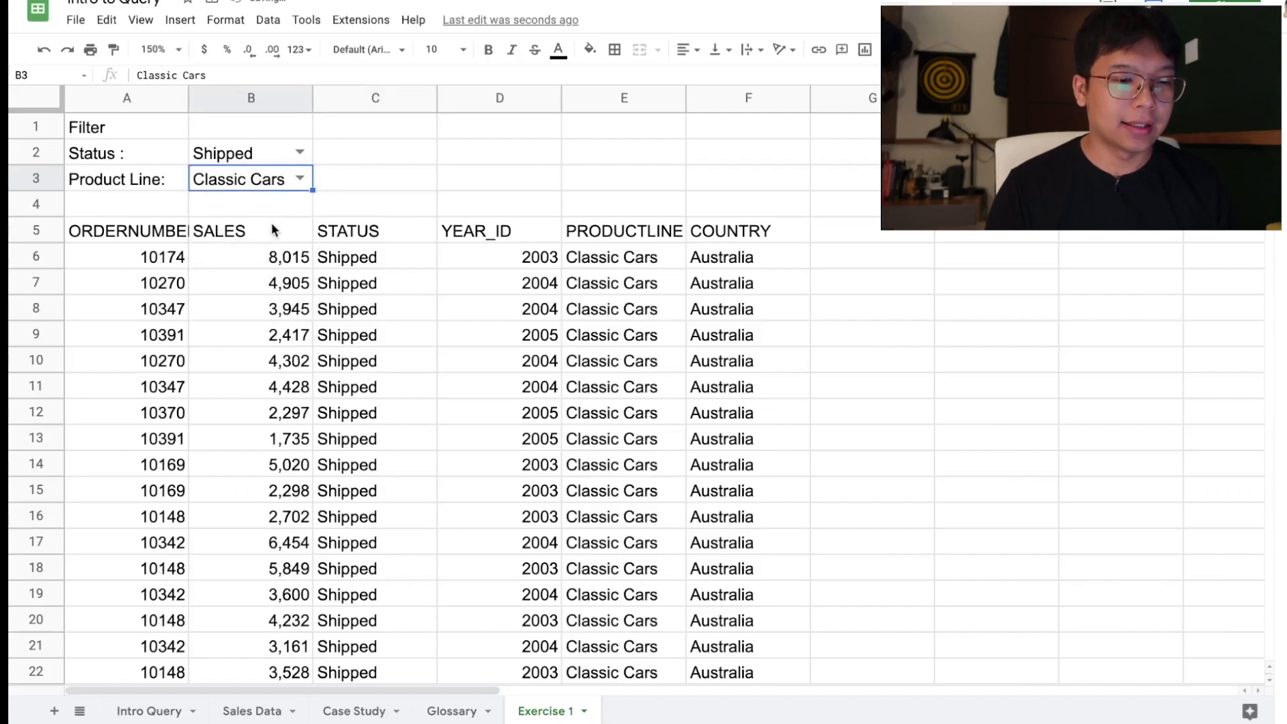
{"action": "left_click", "coordinate": [297, 179]}
{"action": "left_click", "coordinate": [253, 285]}
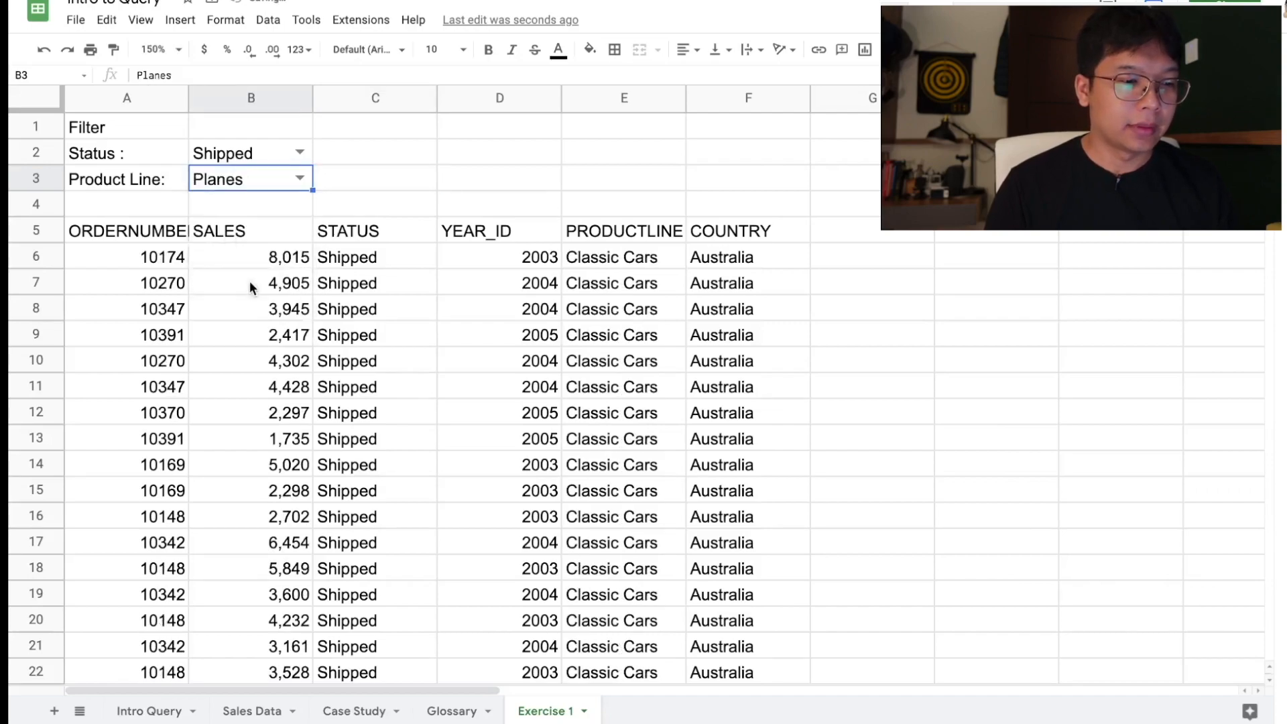
{"action": "left_click", "coordinate": [303, 180]}
{"action": "left_click", "coordinate": [240, 326]}
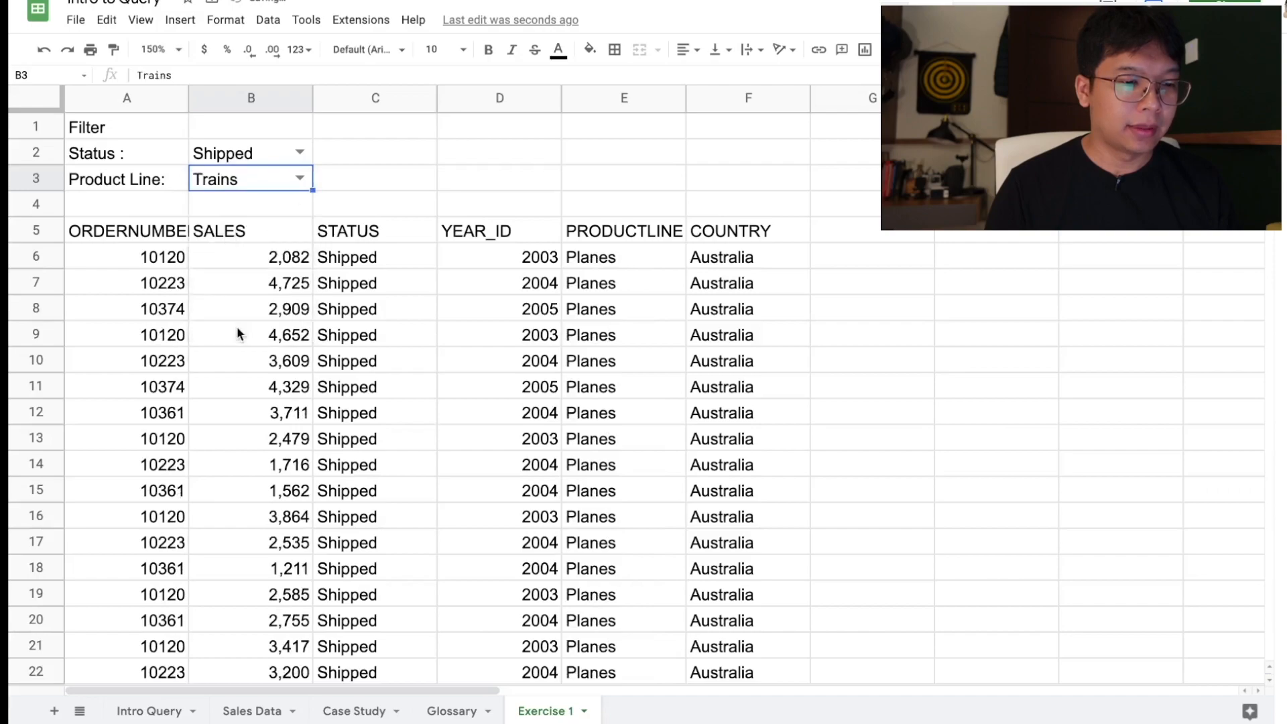
{"action": "left_click", "coordinate": [299, 180]}
{"action": "left_click", "coordinate": [244, 205]}
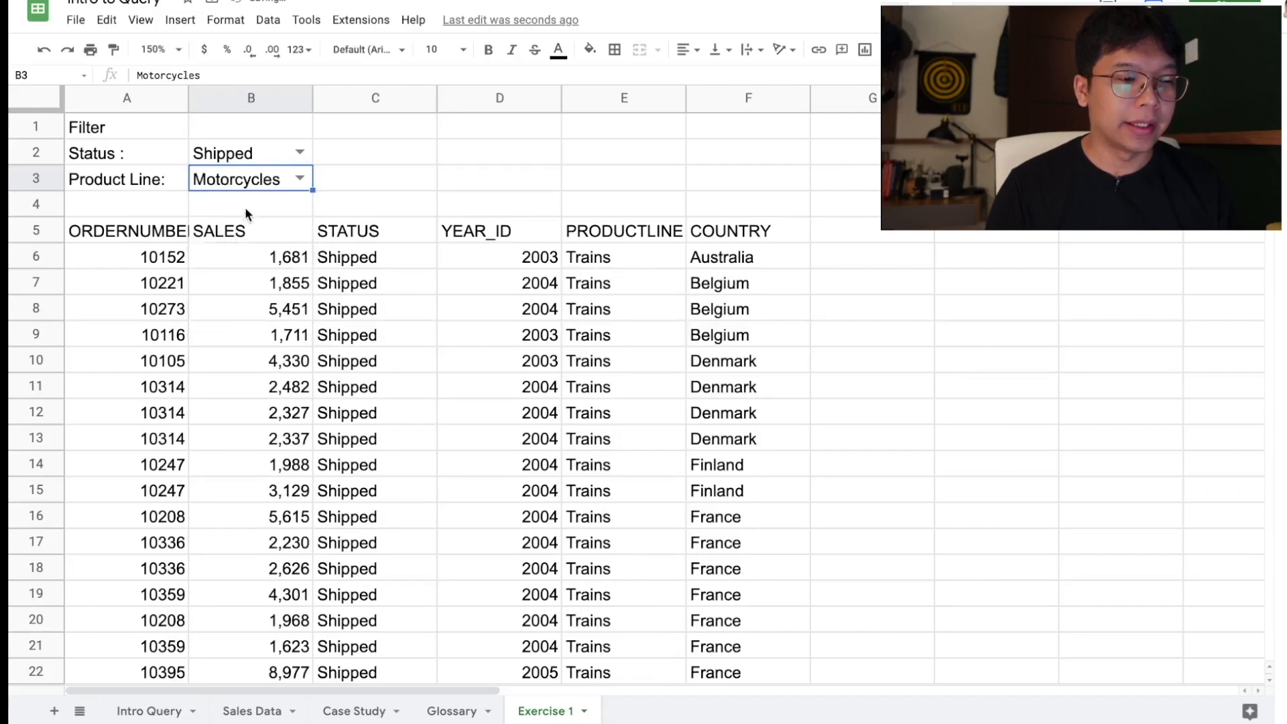
{"action": "left_click", "coordinate": [351, 185]}
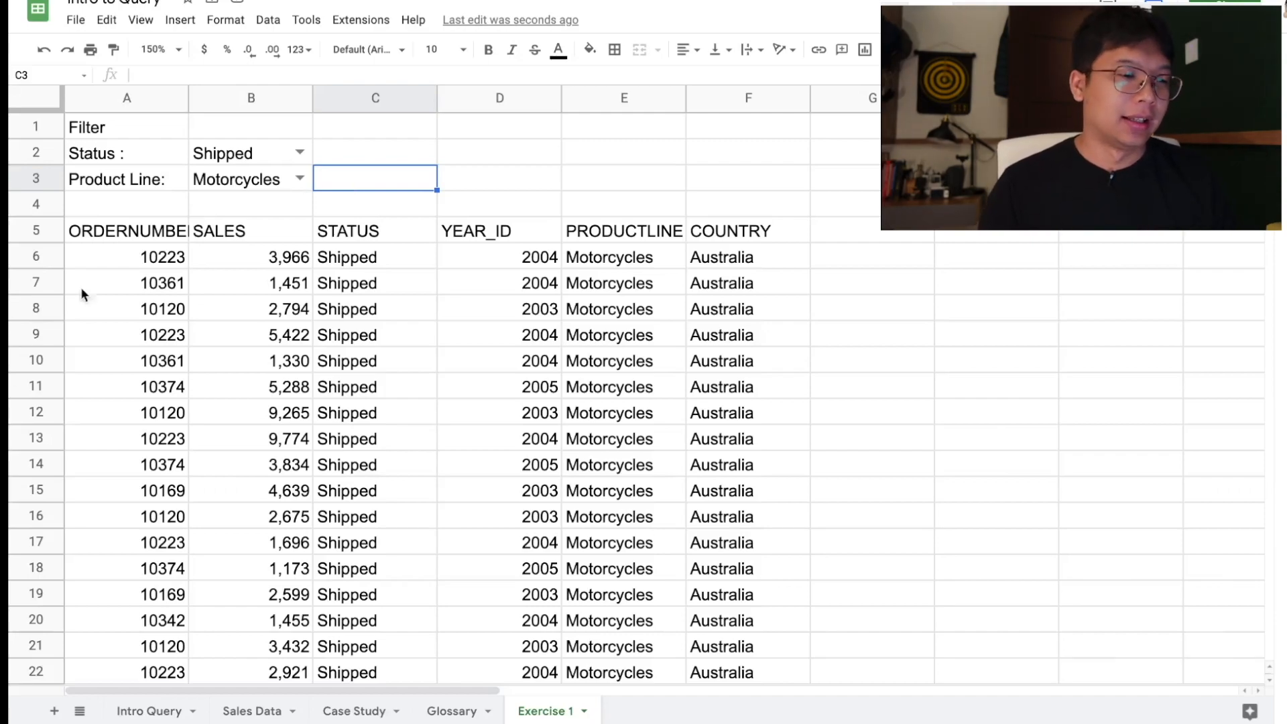
{"action": "left_click", "coordinate": [90, 235]}
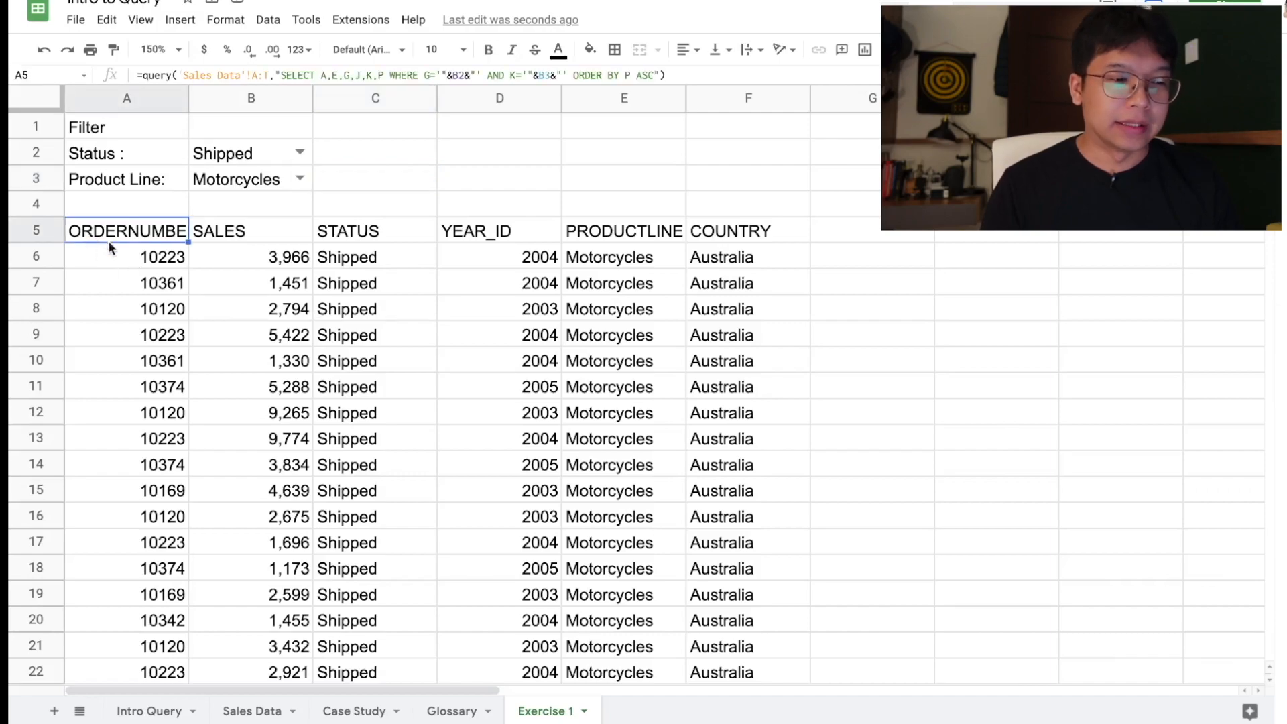
{"action": "left_click", "coordinate": [41, 99]}
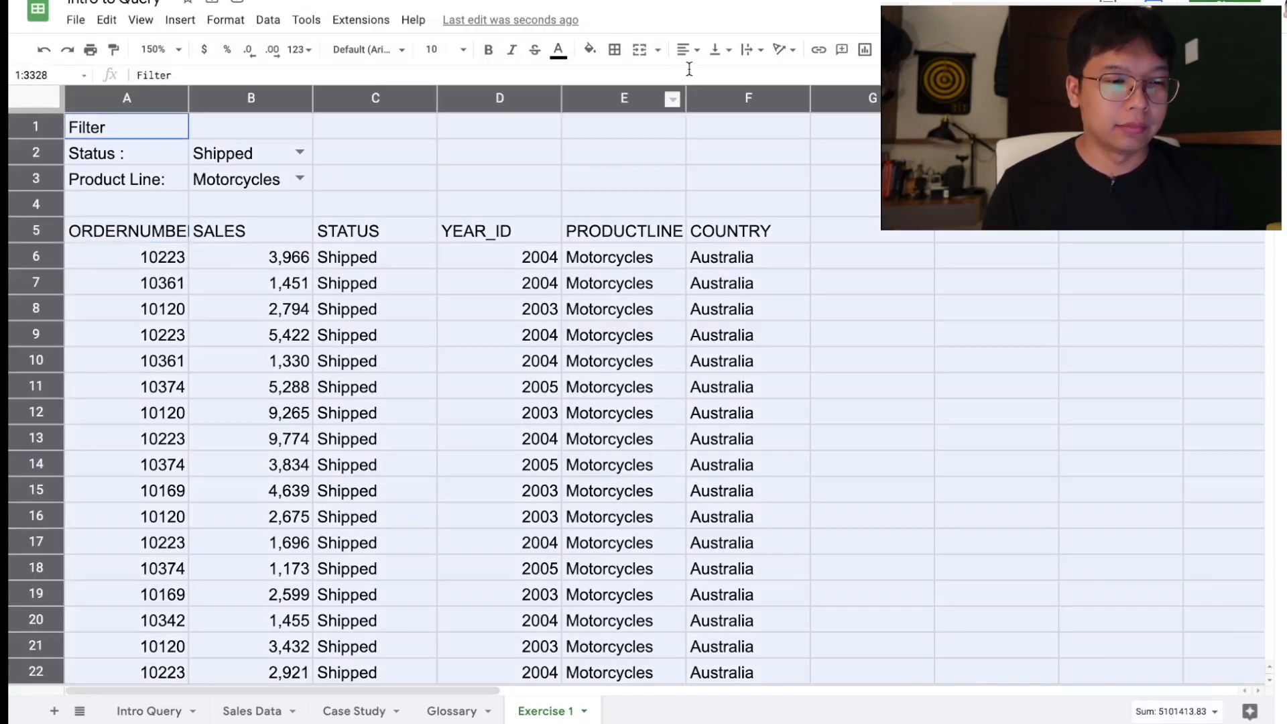
{"action": "left_click", "coordinate": [846, 334]}
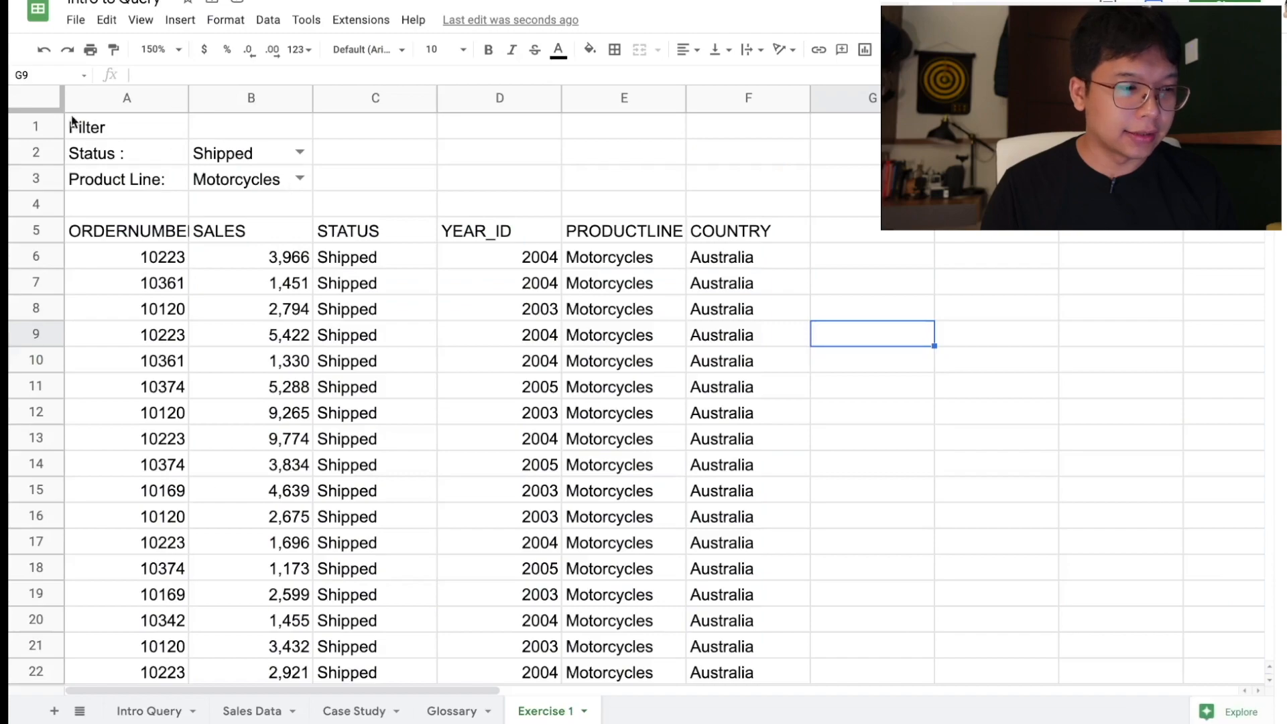
Step: Apply white borders to all cells of the Exercise 1 sheet to hide the gridlines
{"action": "left_click", "coordinate": [41, 105]}
{"action": "left_click", "coordinate": [614, 51]}
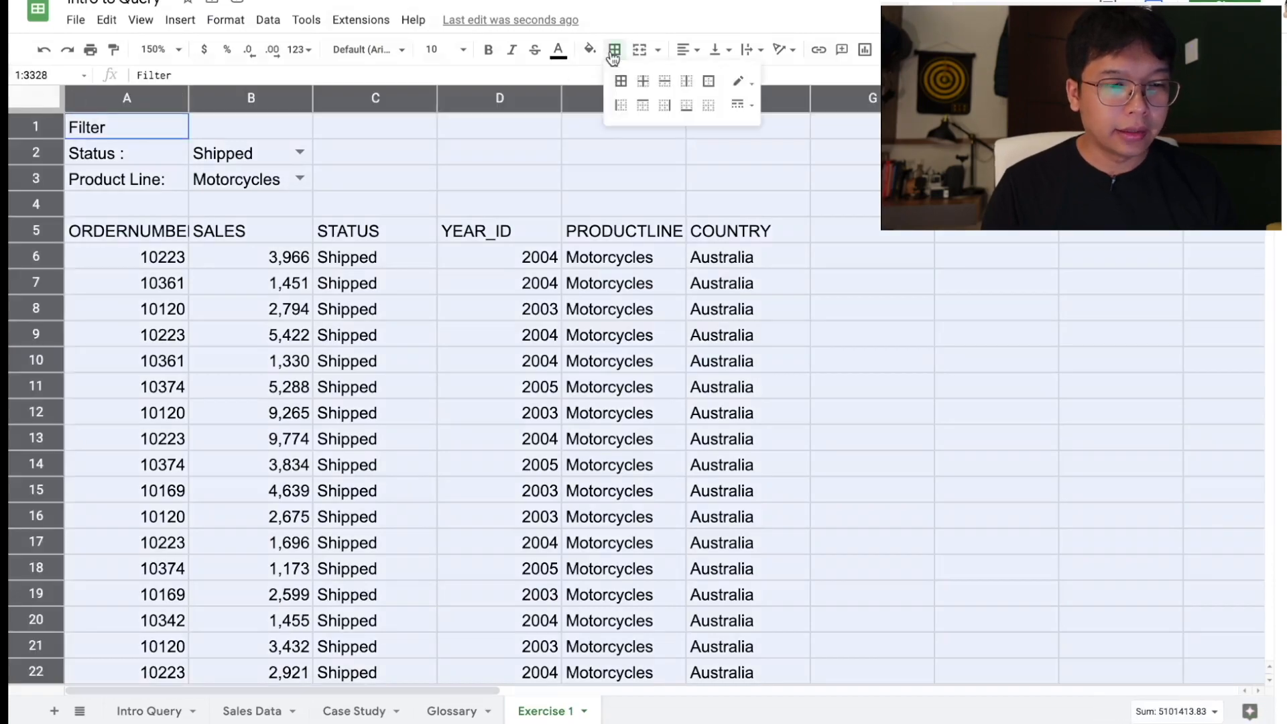
{"action": "left_click", "coordinate": [740, 83]}
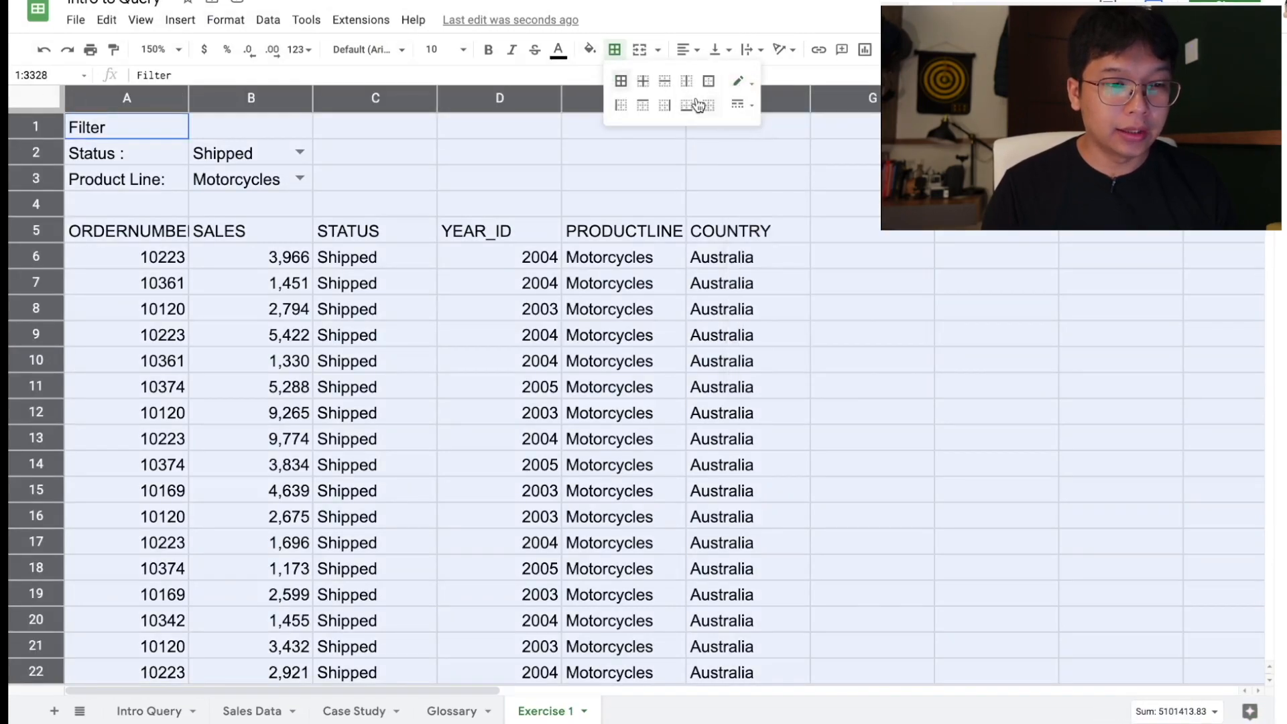
{"action": "left_click", "coordinate": [622, 83]}
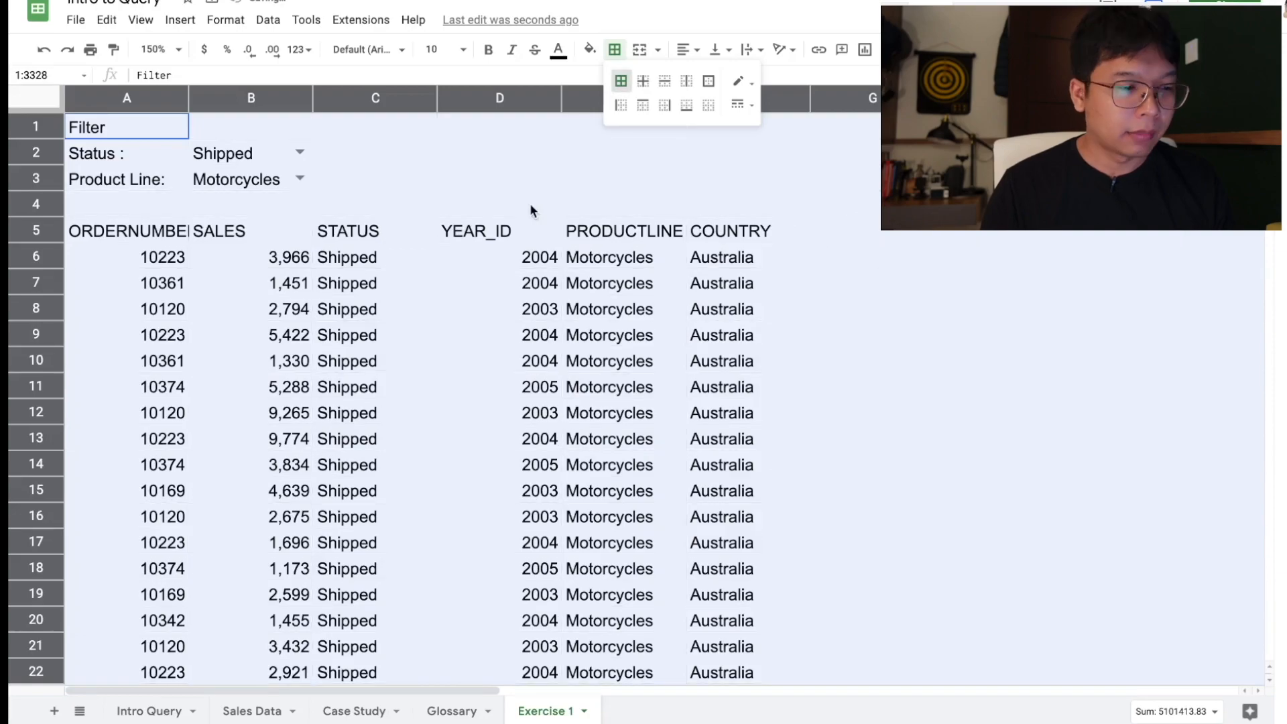
{"action": "left_click", "coordinate": [481, 176]}
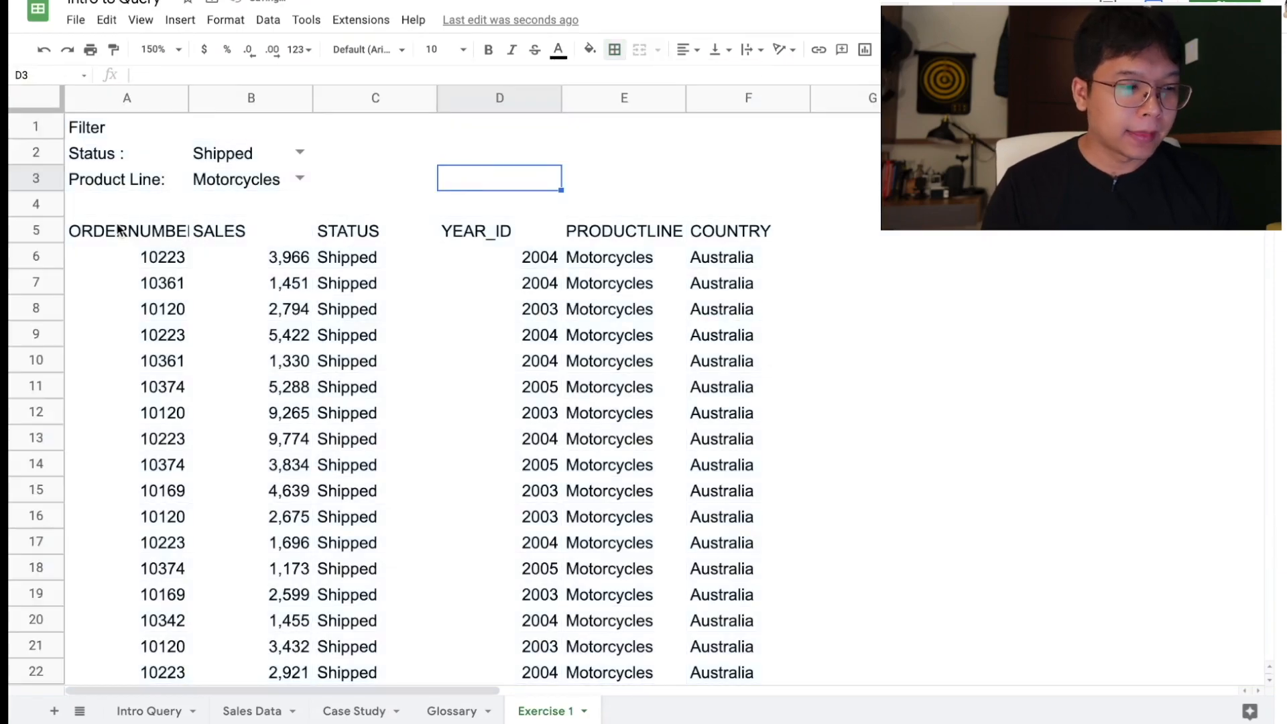
Step: Apply light grey horizontal inner borders to the query table range A5:F3328
{"action": "left_click_drag", "start_coordinate": [118, 229], "coordinate": [726, 230]}
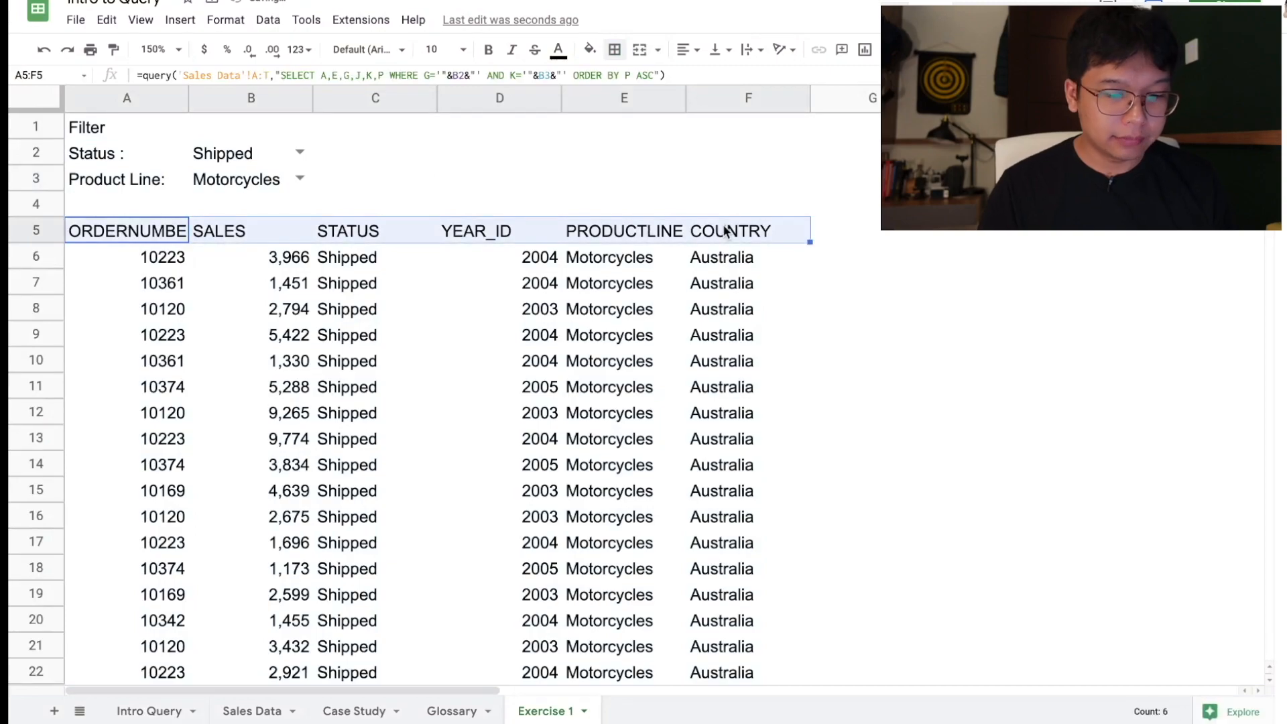
{"action": "key", "text": "ctrl+shift+Down"}
{"action": "key", "text": "ctrl+shift+Down"}
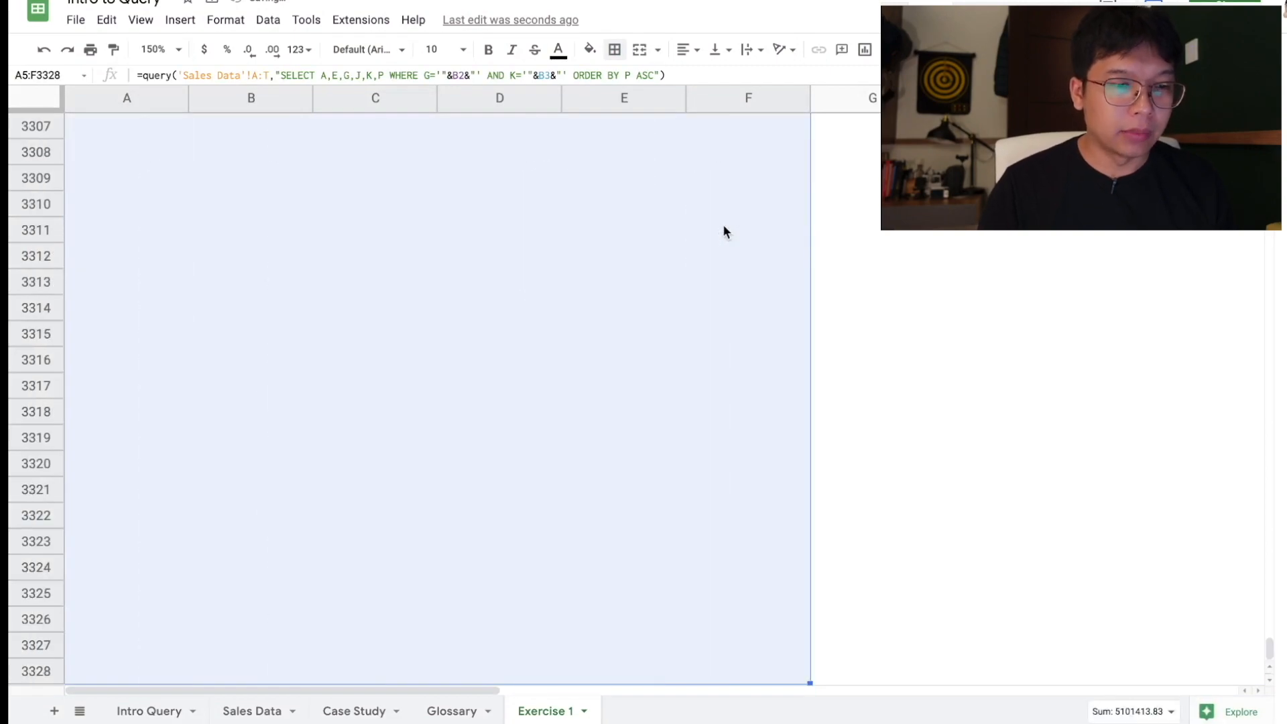
{"action": "left_click", "coordinate": [614, 49]}
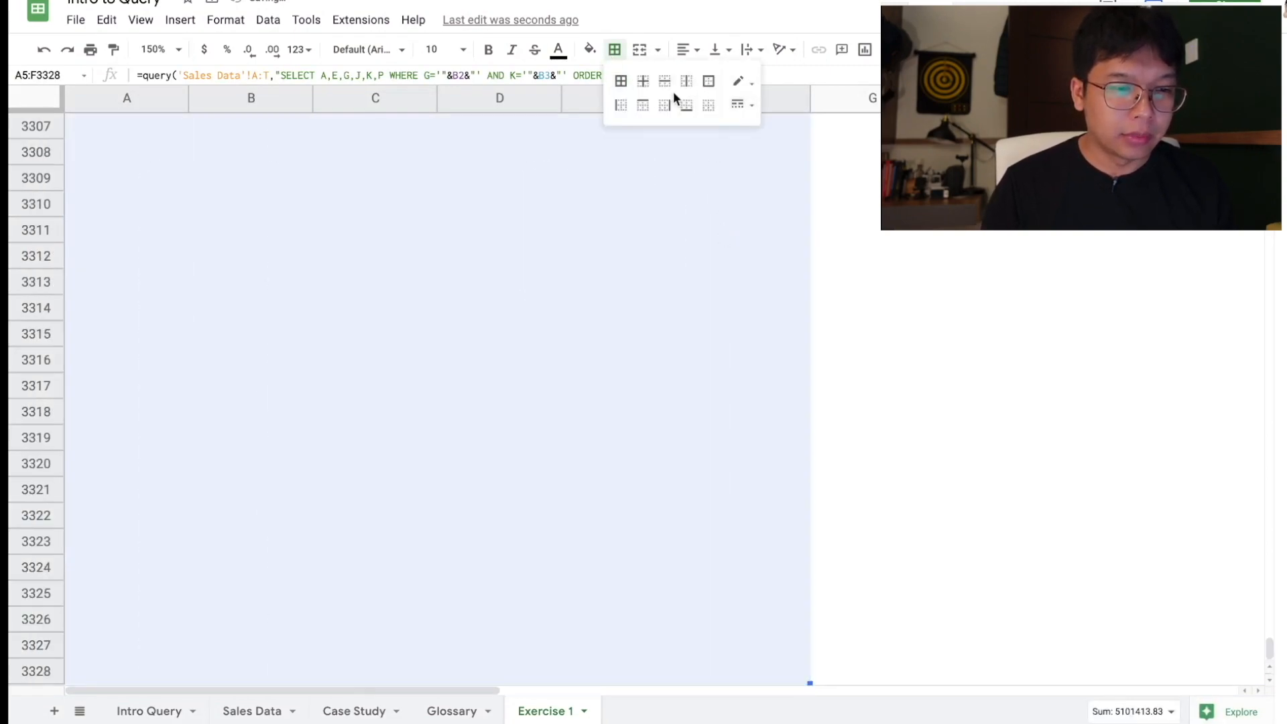
{"action": "left_click", "coordinate": [741, 81]}
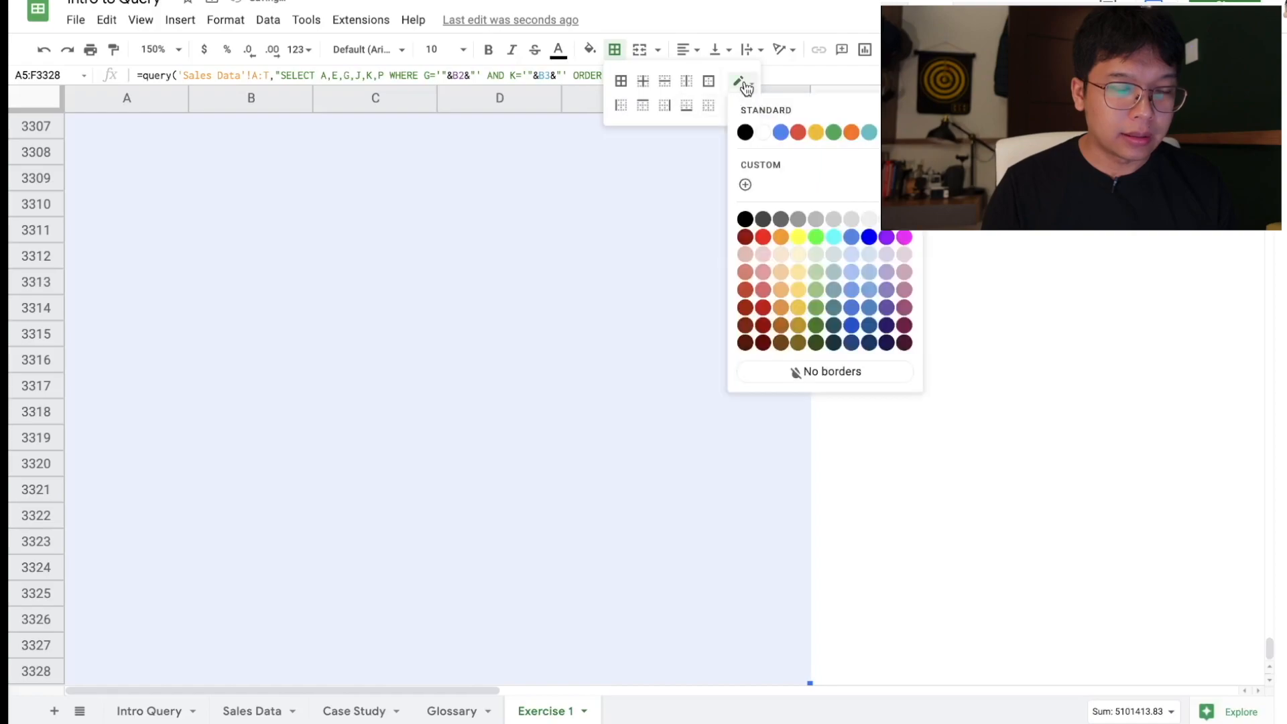
{"action": "left_click", "coordinate": [852, 220]}
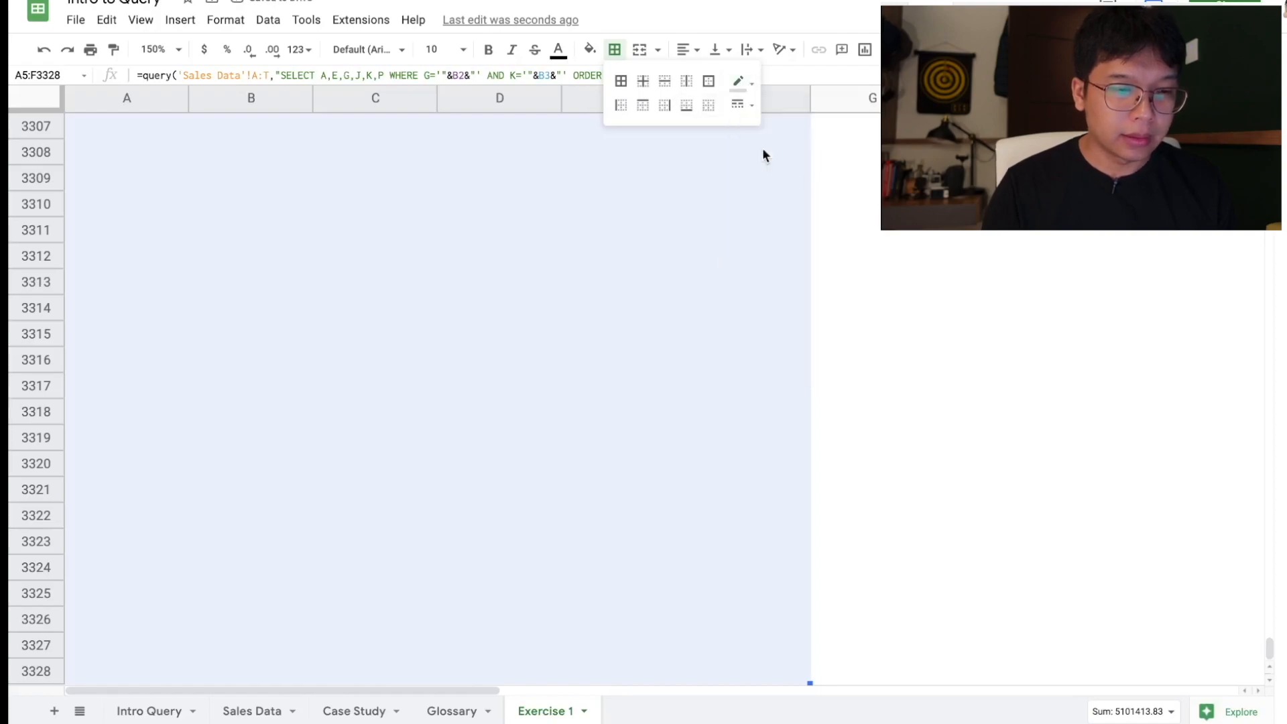
{"action": "left_click", "coordinate": [665, 91]}
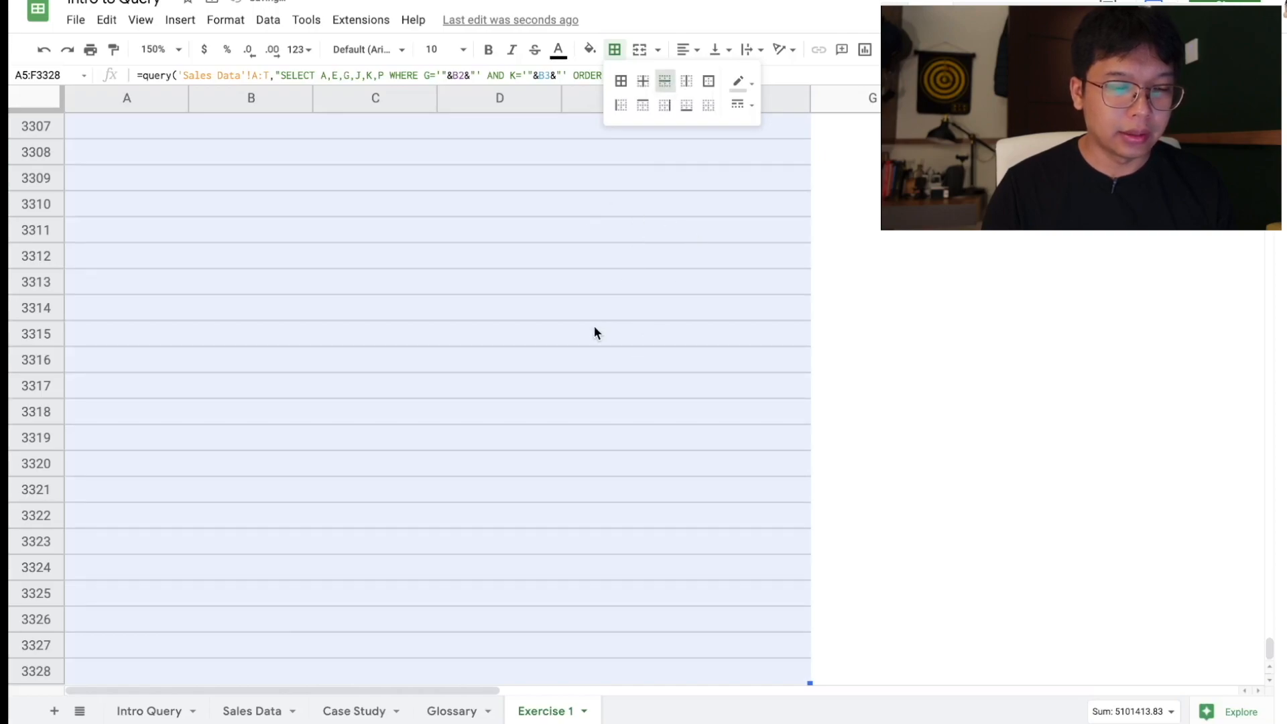
{"action": "scroll", "coordinate": [594, 333], "scroll_direction": "up", "scroll_amount": 20}
{"action": "left_click", "coordinate": [872, 257]}
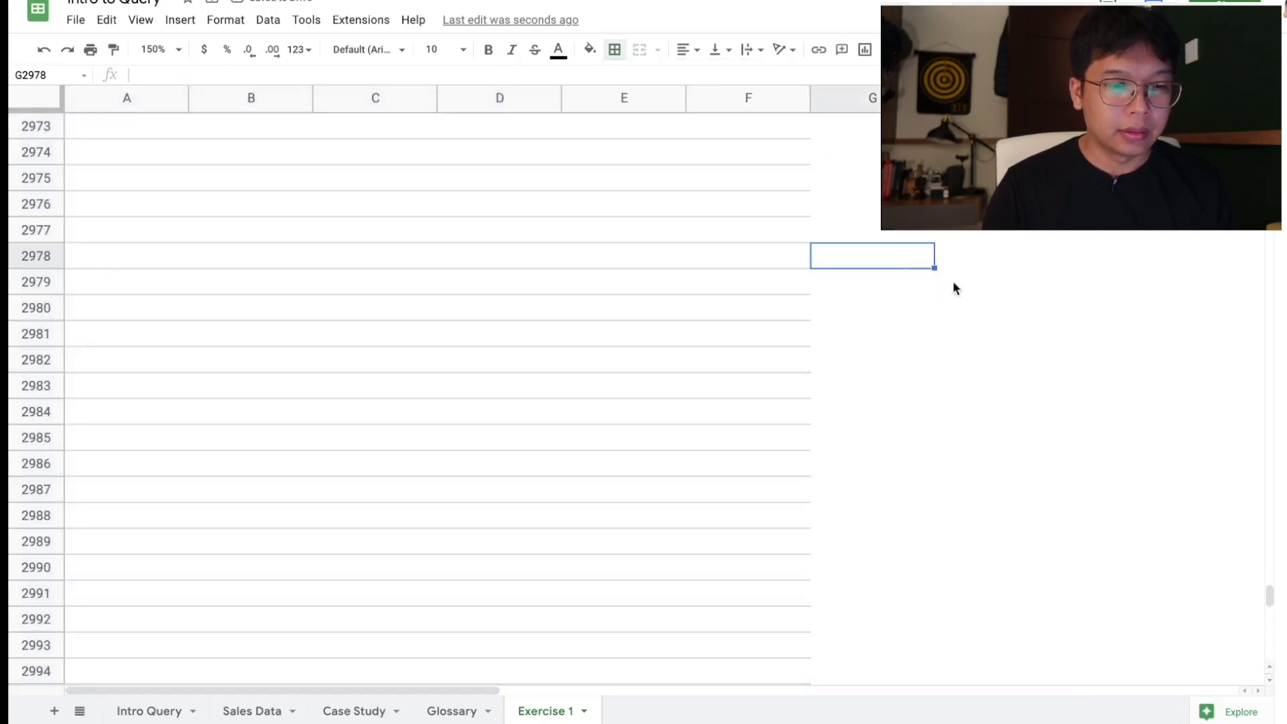
Step: Format the table header row A5:F5 with a black fill and bold white text
{"action": "left_click_drag", "start_coordinate": [1270, 595], "coordinate": [1270, 14]}
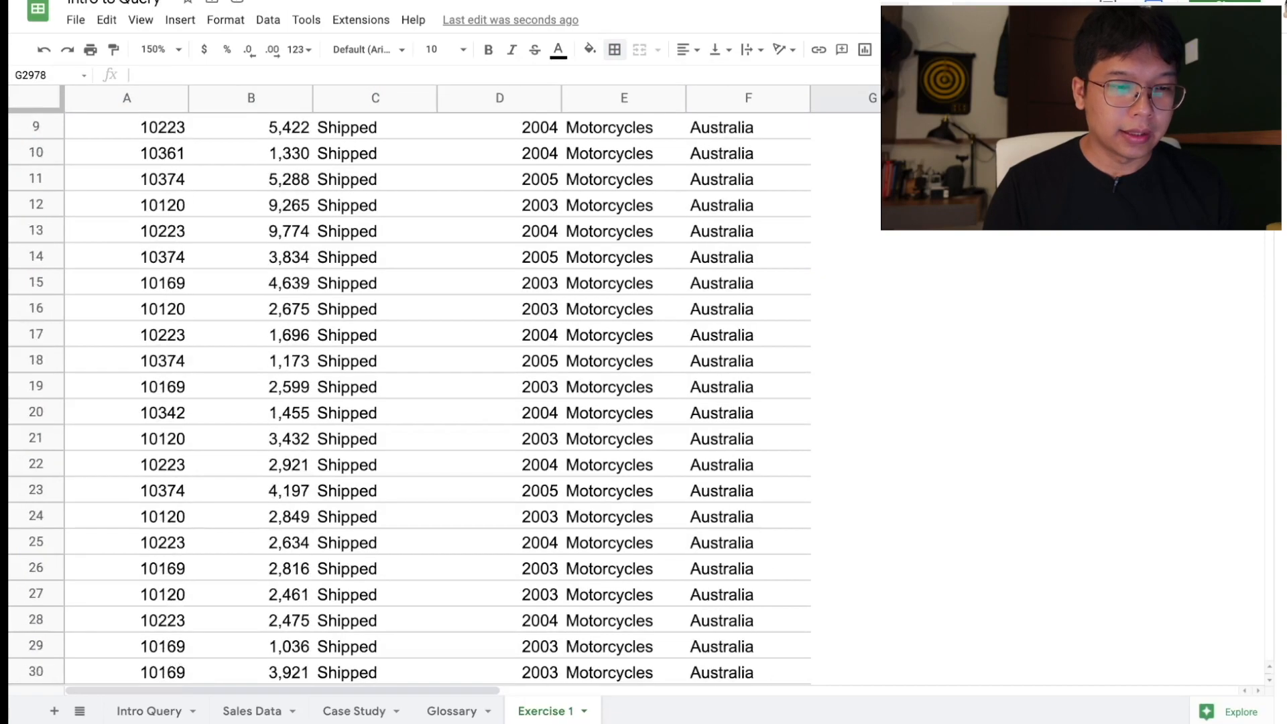
{"action": "left_click_drag", "start_coordinate": [164, 228], "coordinate": [751, 230]}
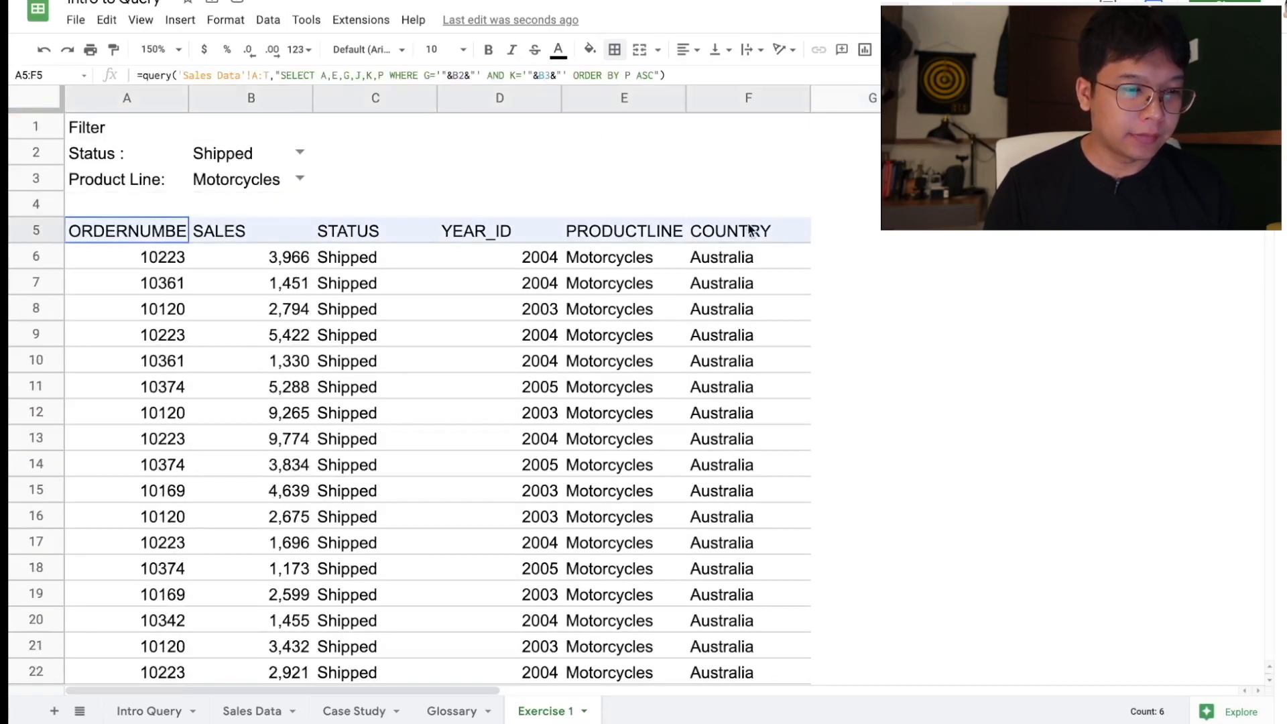
{"action": "left_click", "coordinate": [590, 49]}
{"action": "left_click", "coordinate": [597, 99]}
{"action": "left_click", "coordinate": [558, 48]}
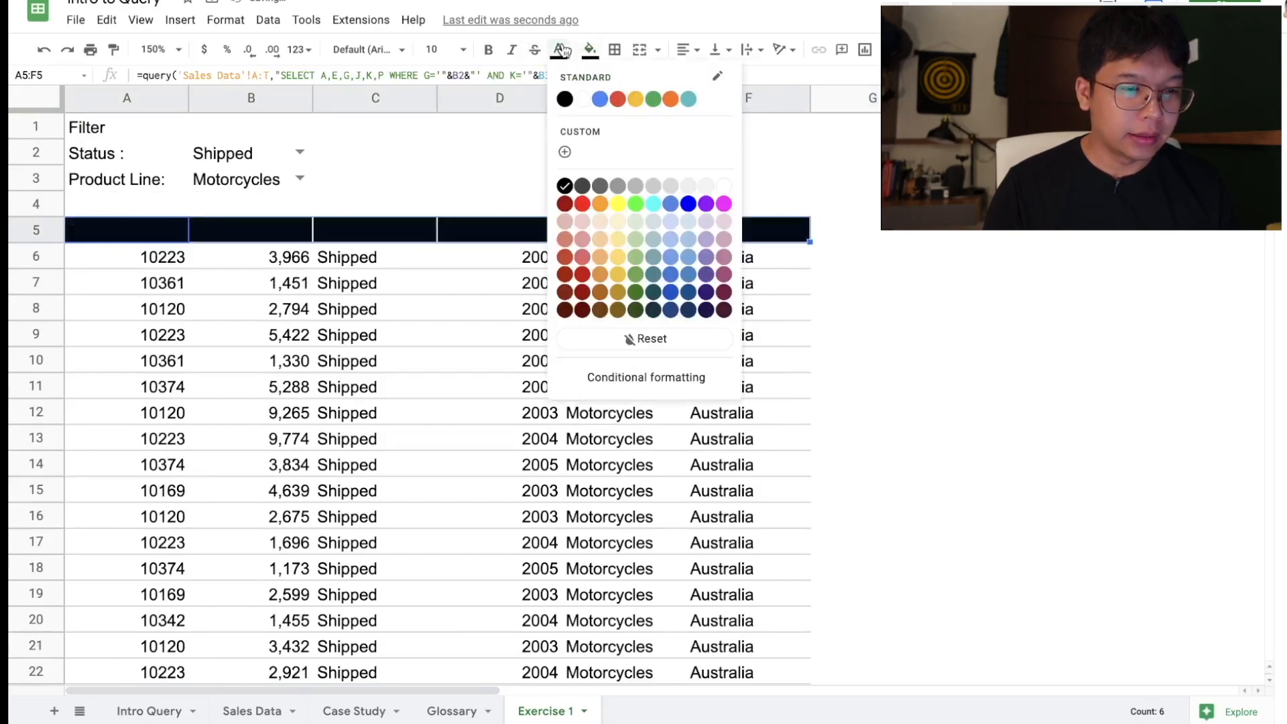
{"action": "left_click", "coordinate": [583, 99]}
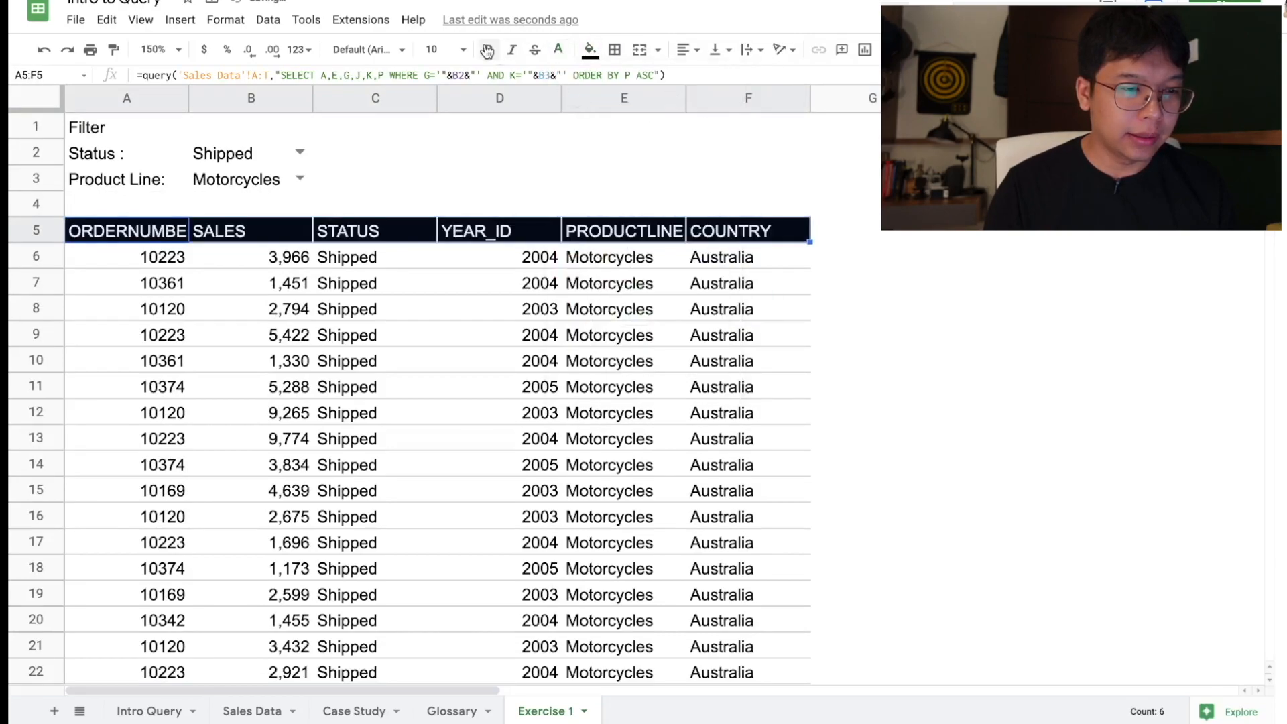
{"action": "left_click", "coordinate": [488, 49]}
{"action": "left_click", "coordinate": [484, 154]}
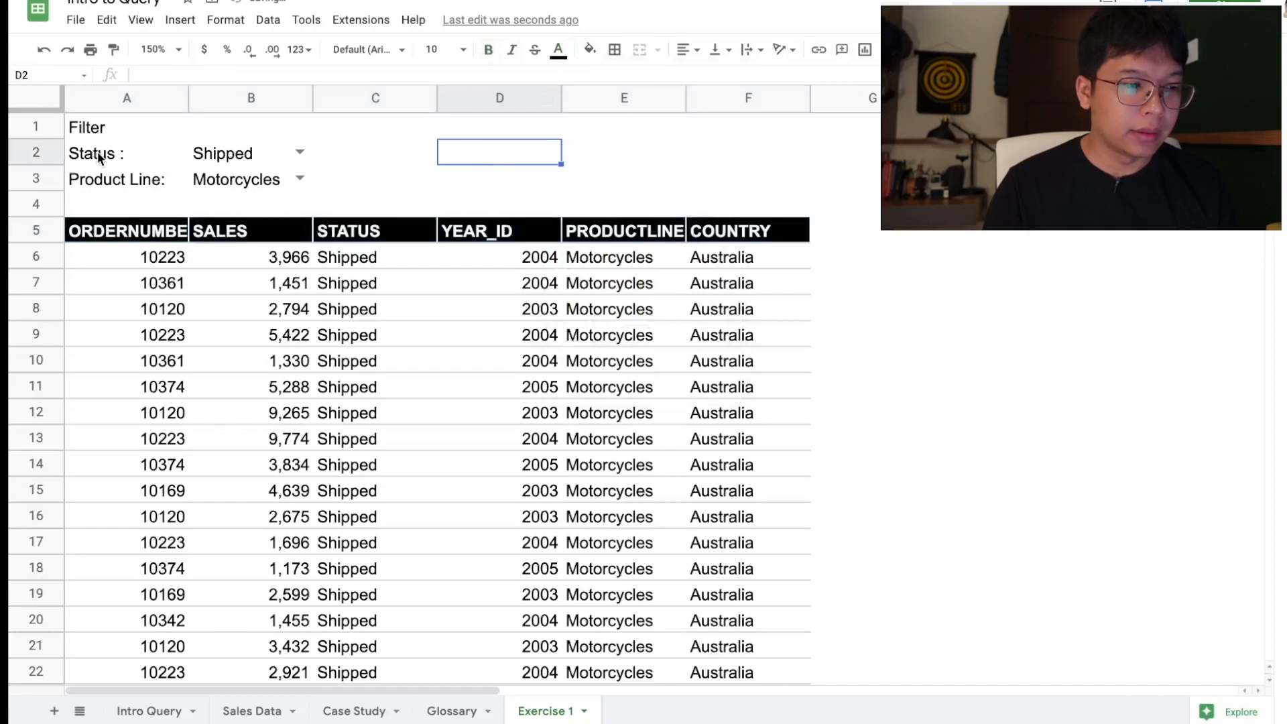
Step: Format the Filter heading in A1 with bold white text on a black fill
{"action": "left_click", "coordinate": [102, 129]}
{"action": "left_click", "coordinate": [488, 49]}
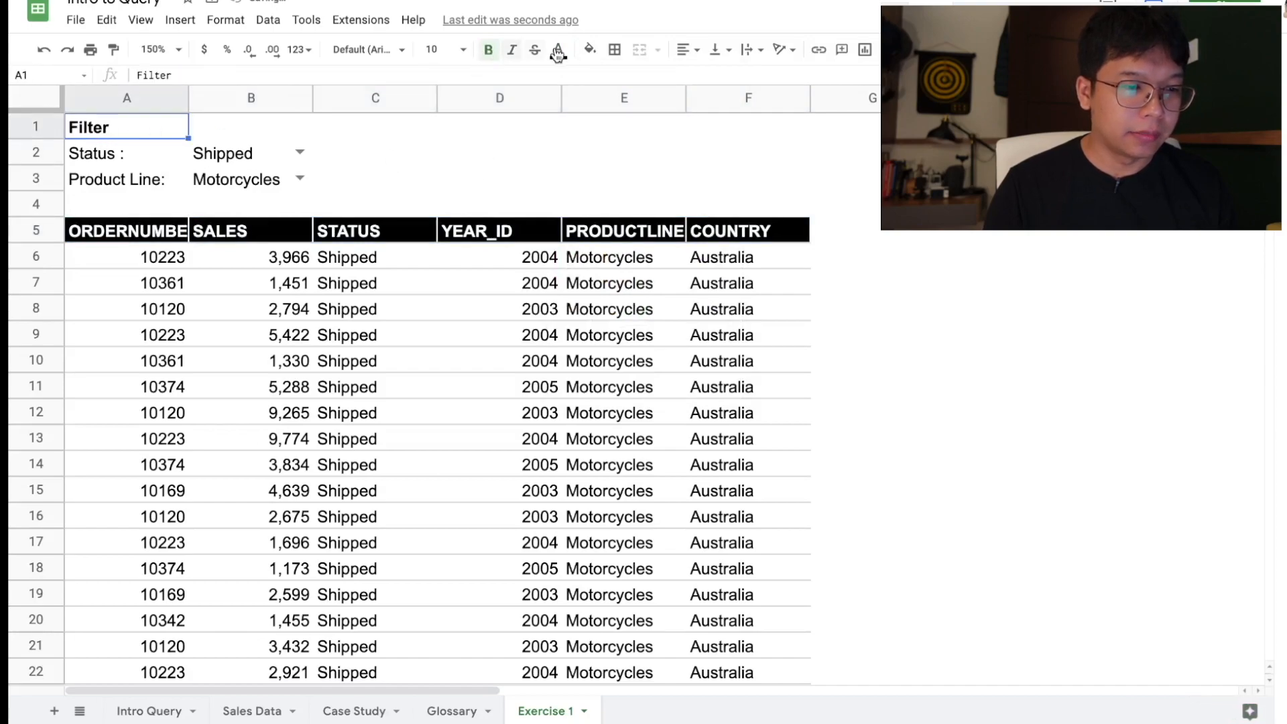
{"action": "left_click", "coordinate": [589, 49]}
{"action": "left_click", "coordinate": [597, 99]}
{"action": "left_click", "coordinate": [558, 49]}
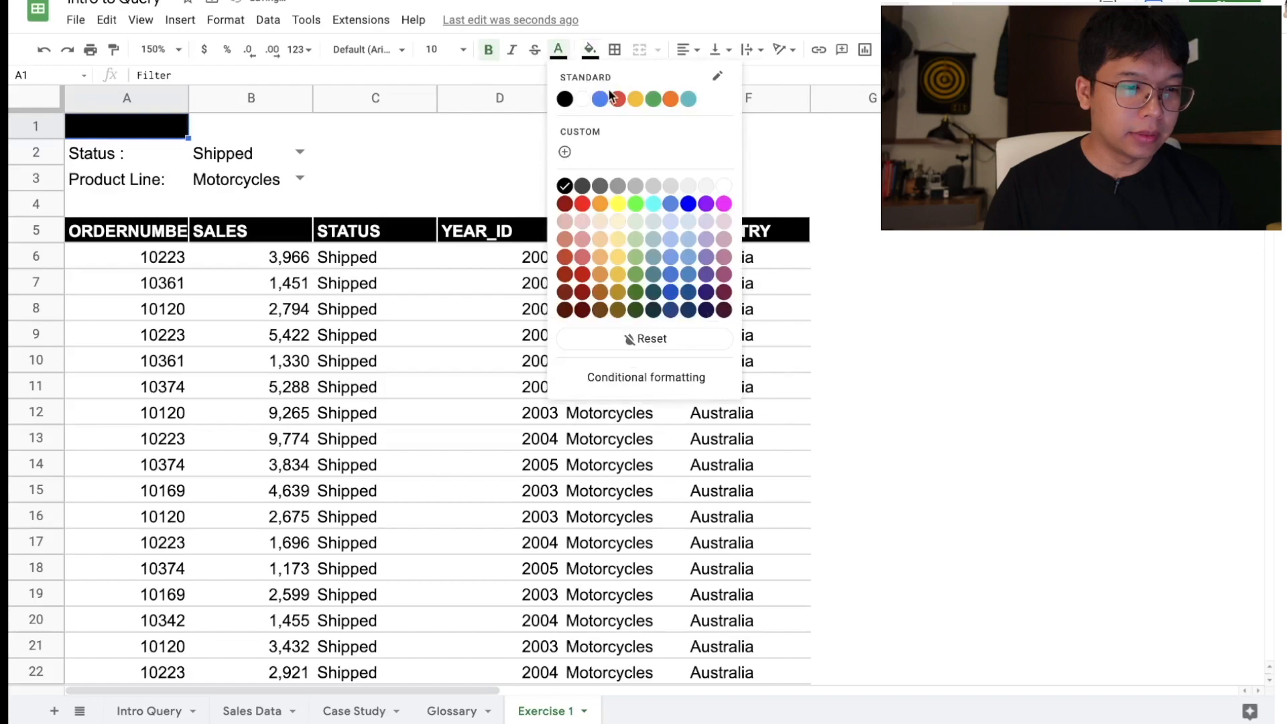
{"action": "left_click", "coordinate": [583, 99]}
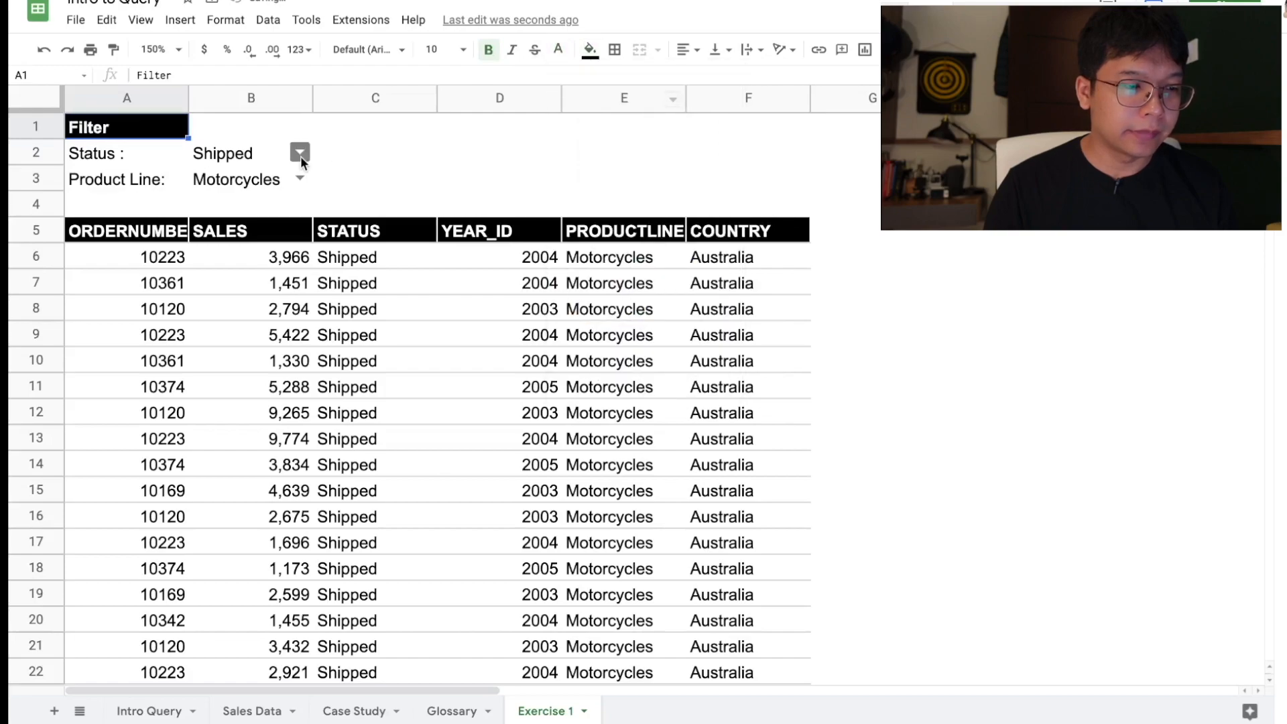
{"action": "left_click", "coordinate": [446, 153]}
Step: Make the Status and Product Line labels in A2:A3 bold
{"action": "left_click", "coordinate": [245, 154]}
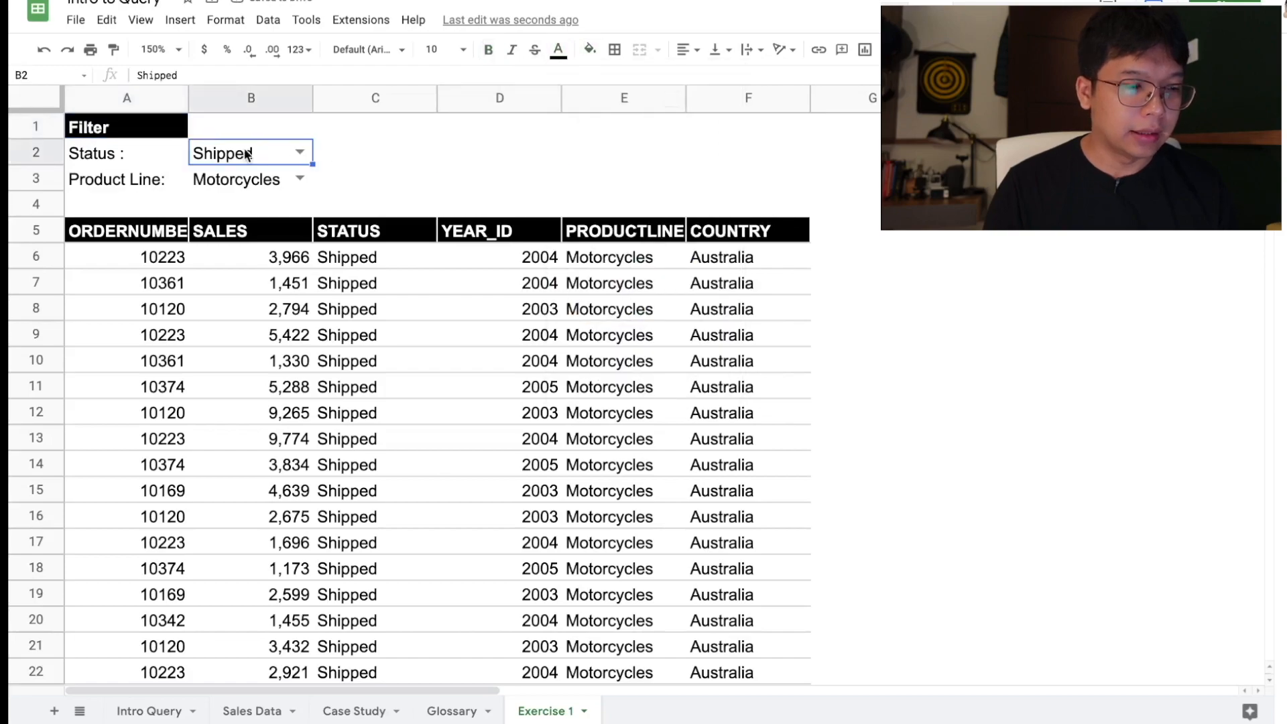
{"action": "left_click_drag", "start_coordinate": [127, 153], "coordinate": [137, 177]}
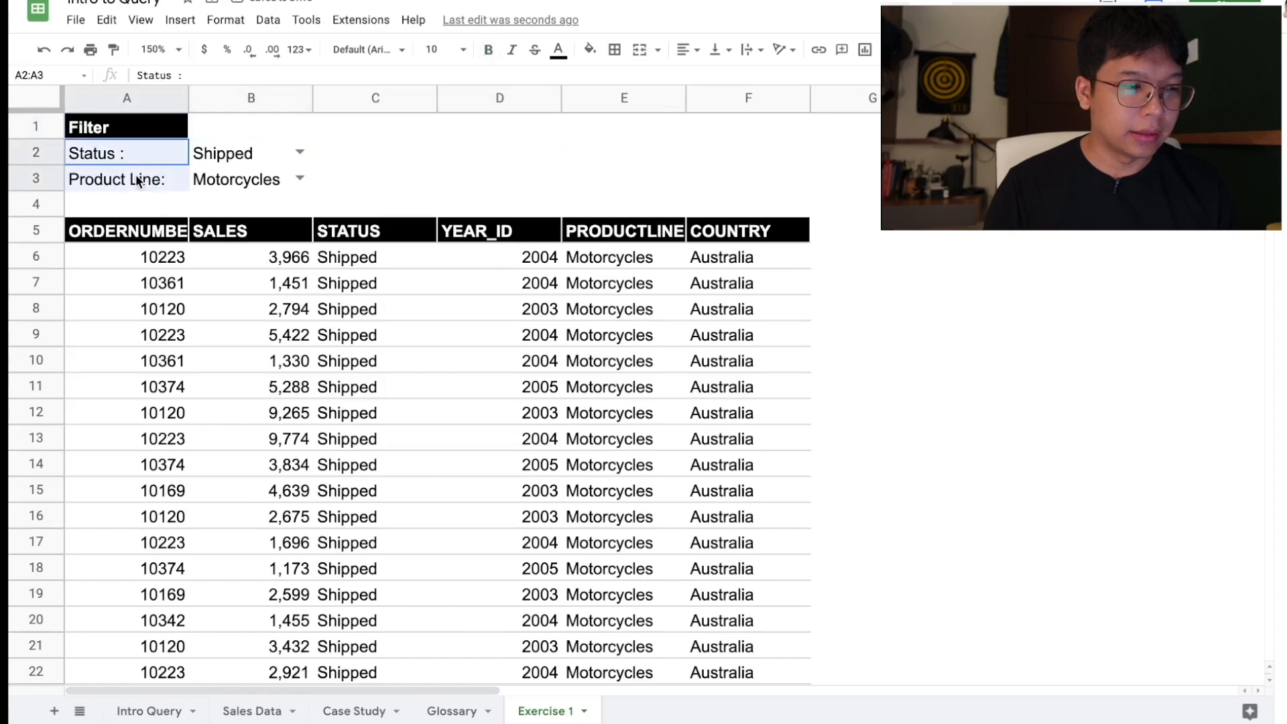
{"action": "left_click", "coordinate": [490, 50]}
Step: Fill the status dropdown cell B2 with light blue and the product line dropdown cell B3 with light magenta
{"action": "left_click", "coordinate": [255, 159]}
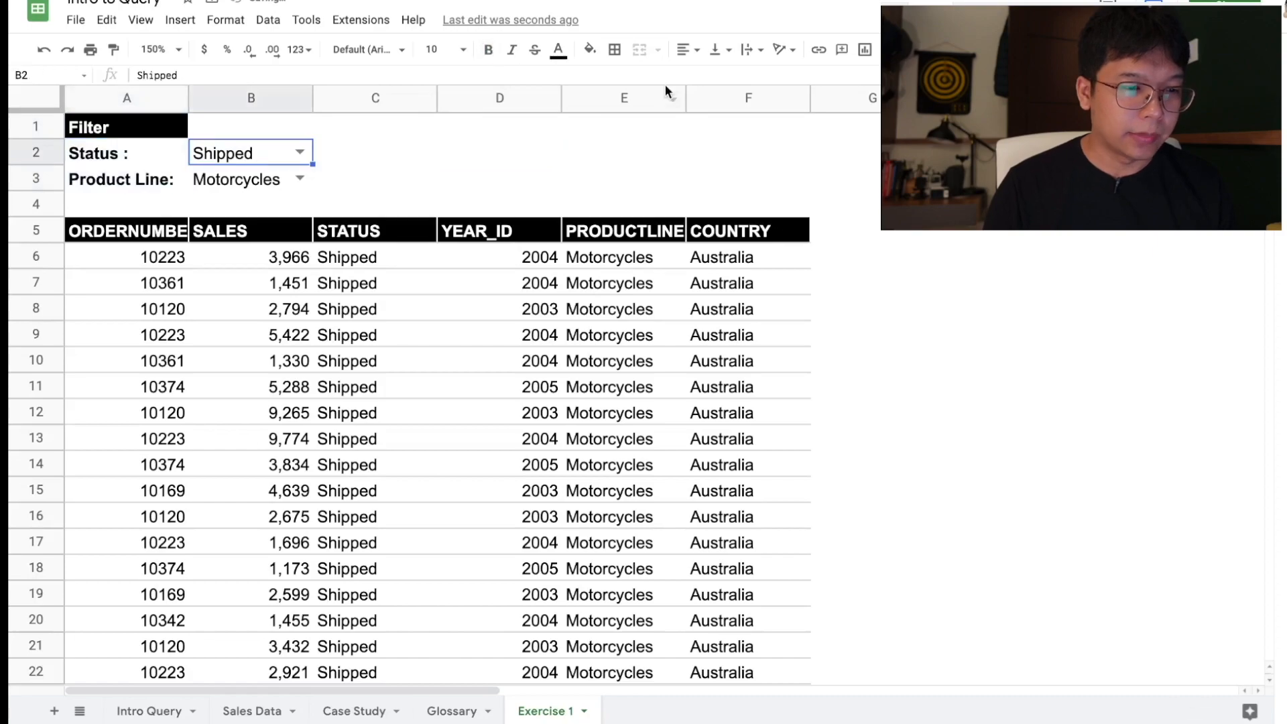
{"action": "left_click", "coordinate": [588, 51]}
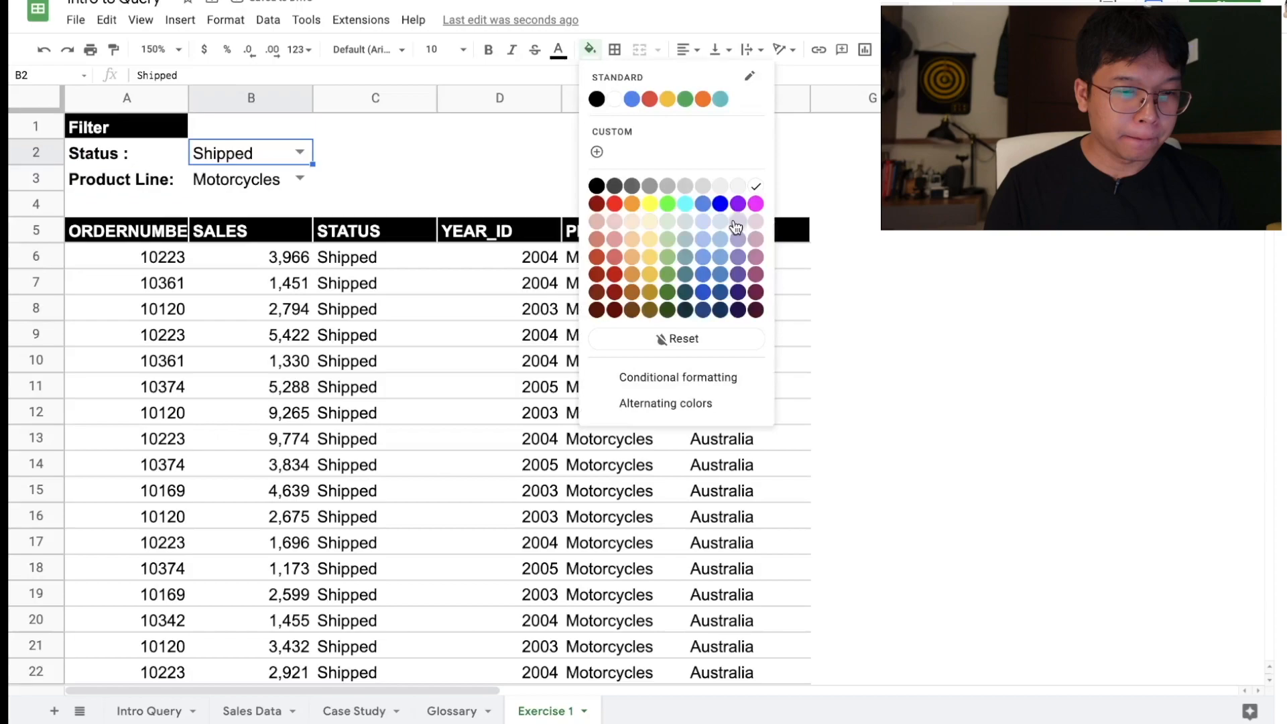
{"action": "left_click", "coordinate": [717, 222]}
{"action": "left_click", "coordinate": [251, 180]}
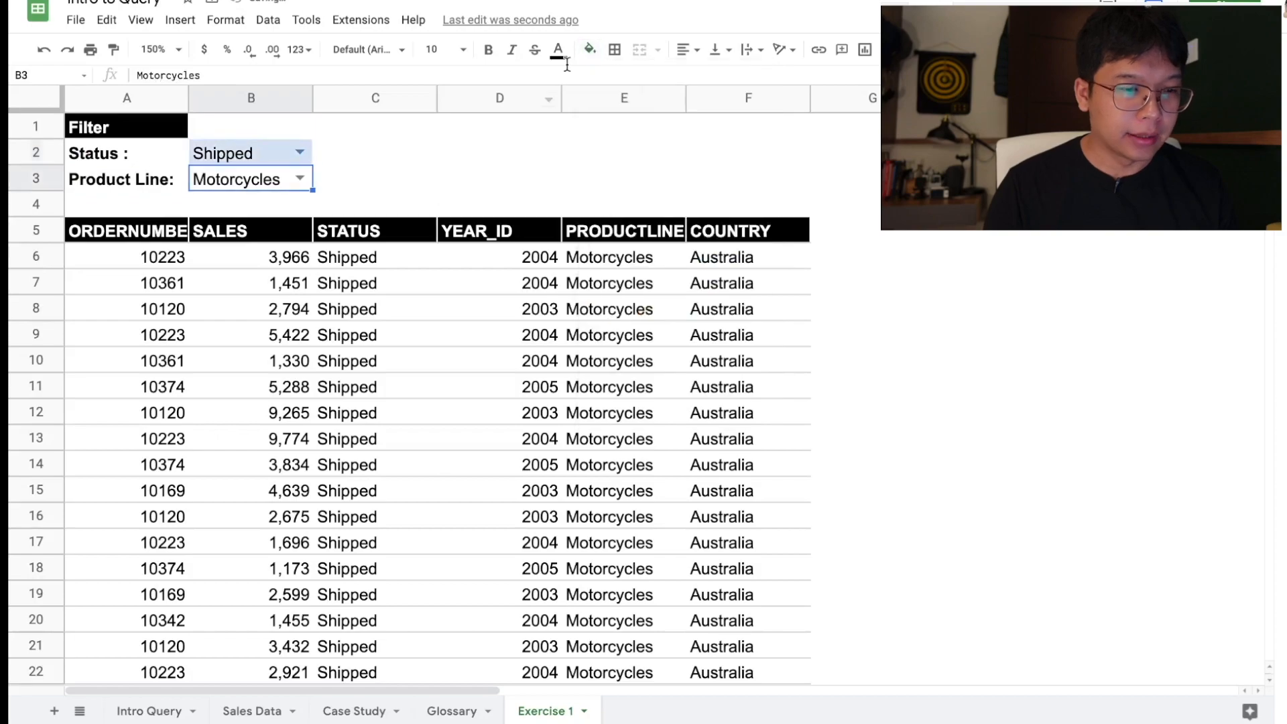
{"action": "left_click", "coordinate": [590, 51]}
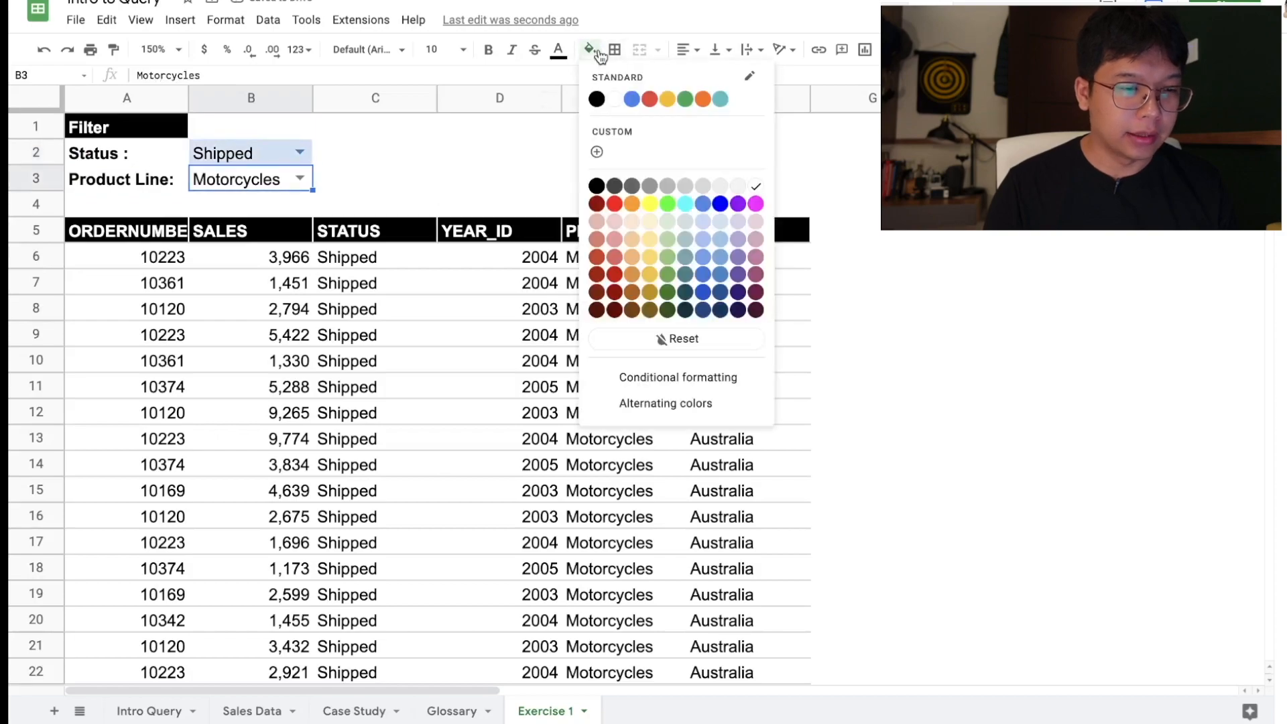
{"action": "left_click", "coordinate": [752, 219]}
{"action": "left_click", "coordinate": [538, 161]}
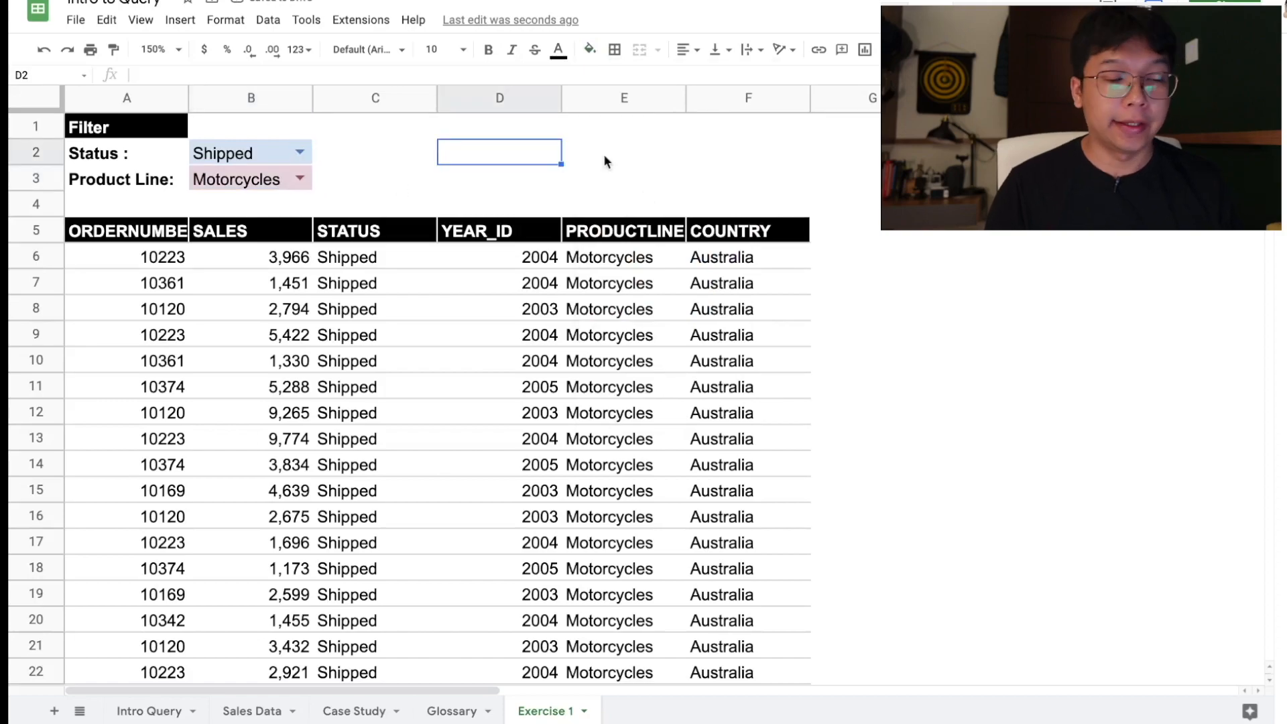
{"action": "scroll", "coordinate": [665, 251], "scroll_direction": "down", "scroll_amount": 2}
{"action": "scroll", "coordinate": [665, 250], "scroll_direction": "up", "scroll_amount": 2}
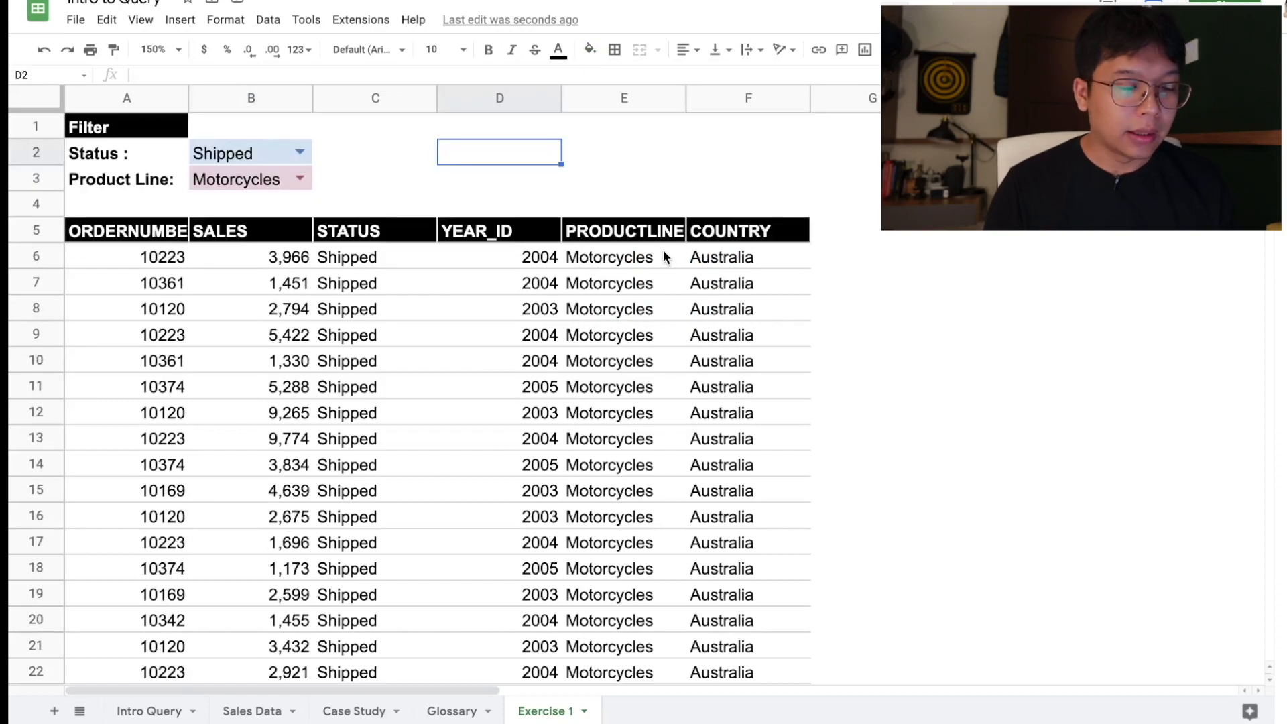
{"action": "left_click", "coordinate": [787, 154]}
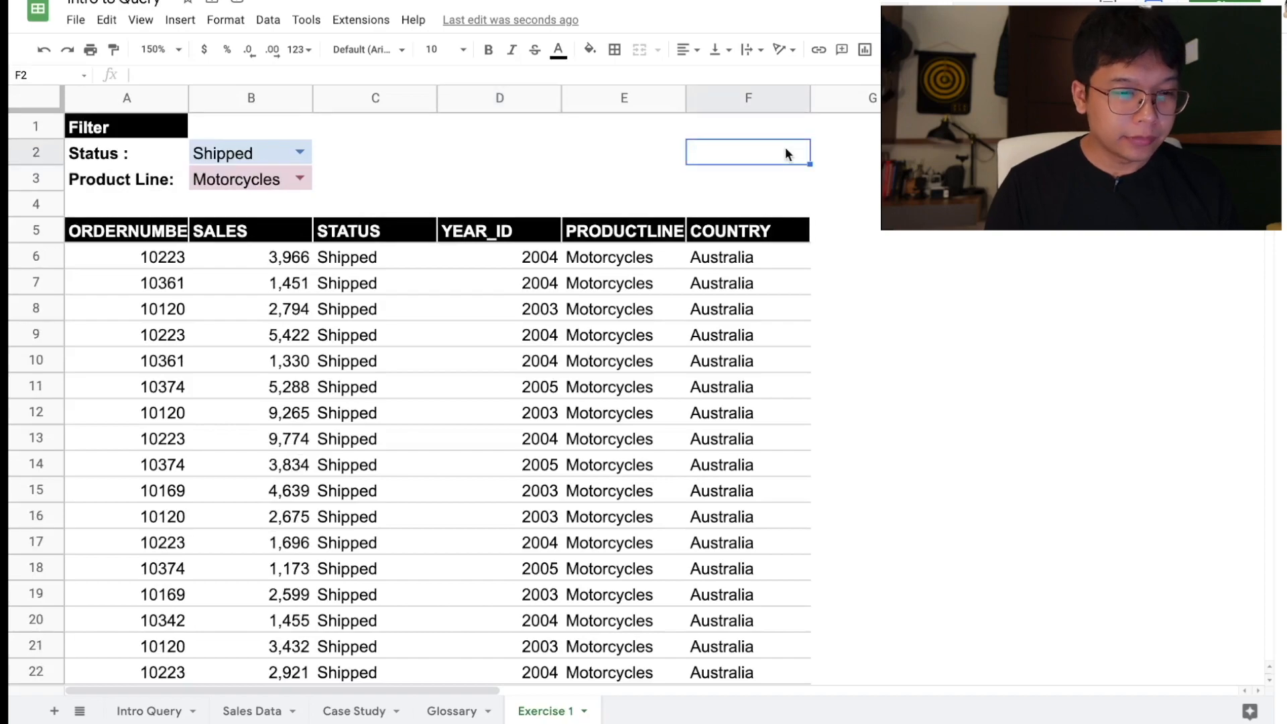
{"action": "scroll", "coordinate": [799, 201], "scroll_direction": "down", "scroll_amount": 4}
{"action": "scroll", "coordinate": [805, 235], "scroll_direction": "up", "scroll_amount": 4}
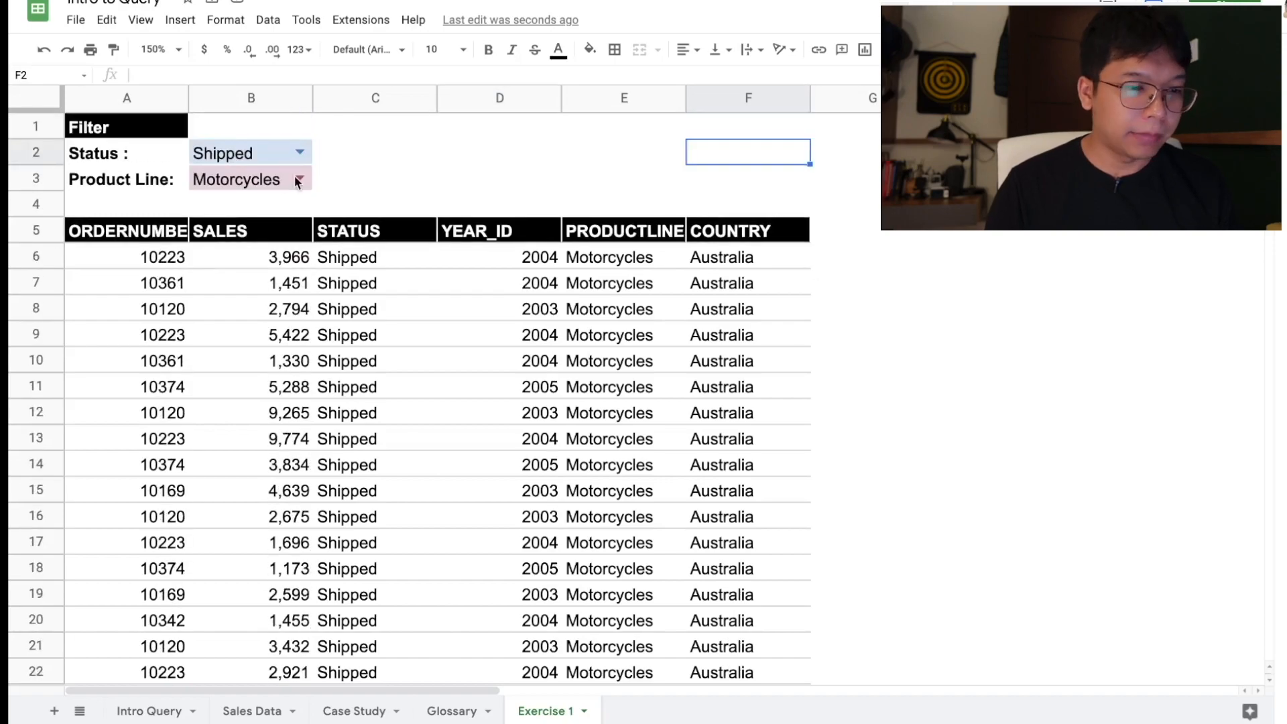
Step: Try the sheet at 90% and 100% zoom, and set the zoom to 125%
{"action": "left_click", "coordinate": [499, 178]}
{"action": "left_click", "coordinate": [155, 49]}
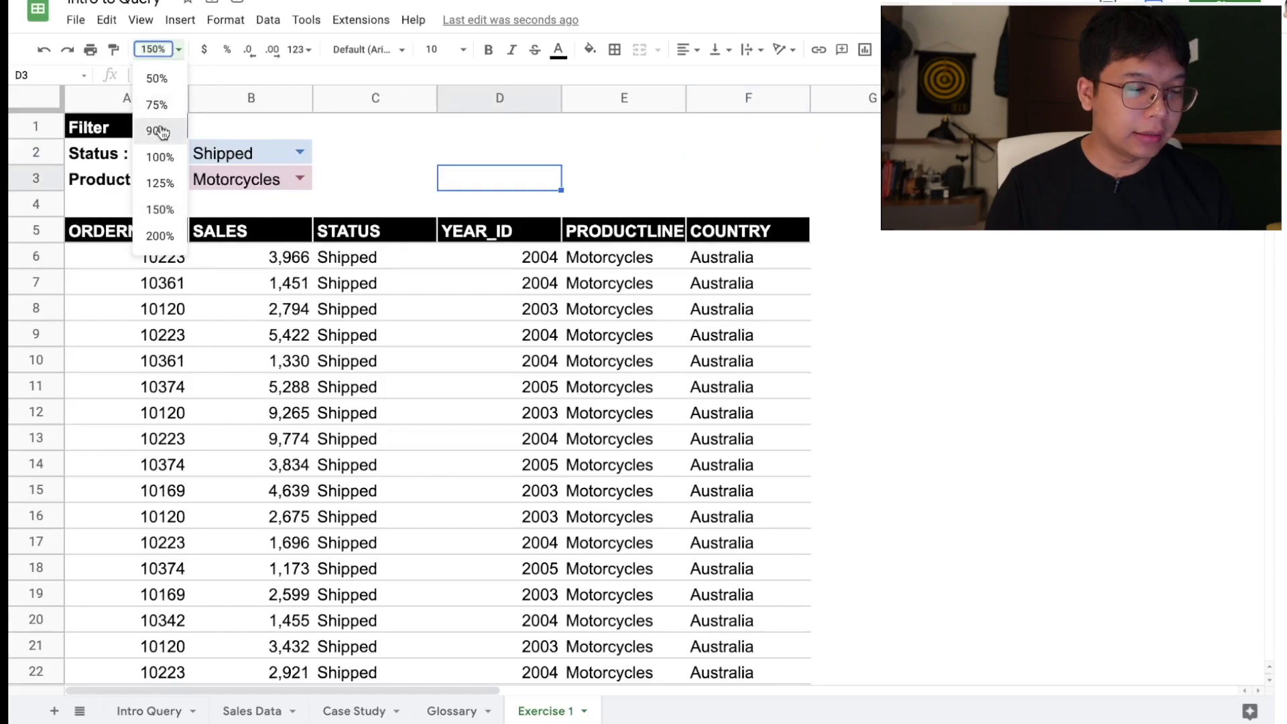
{"action": "left_click", "coordinate": [159, 131]}
{"action": "left_click", "coordinate": [155, 48]}
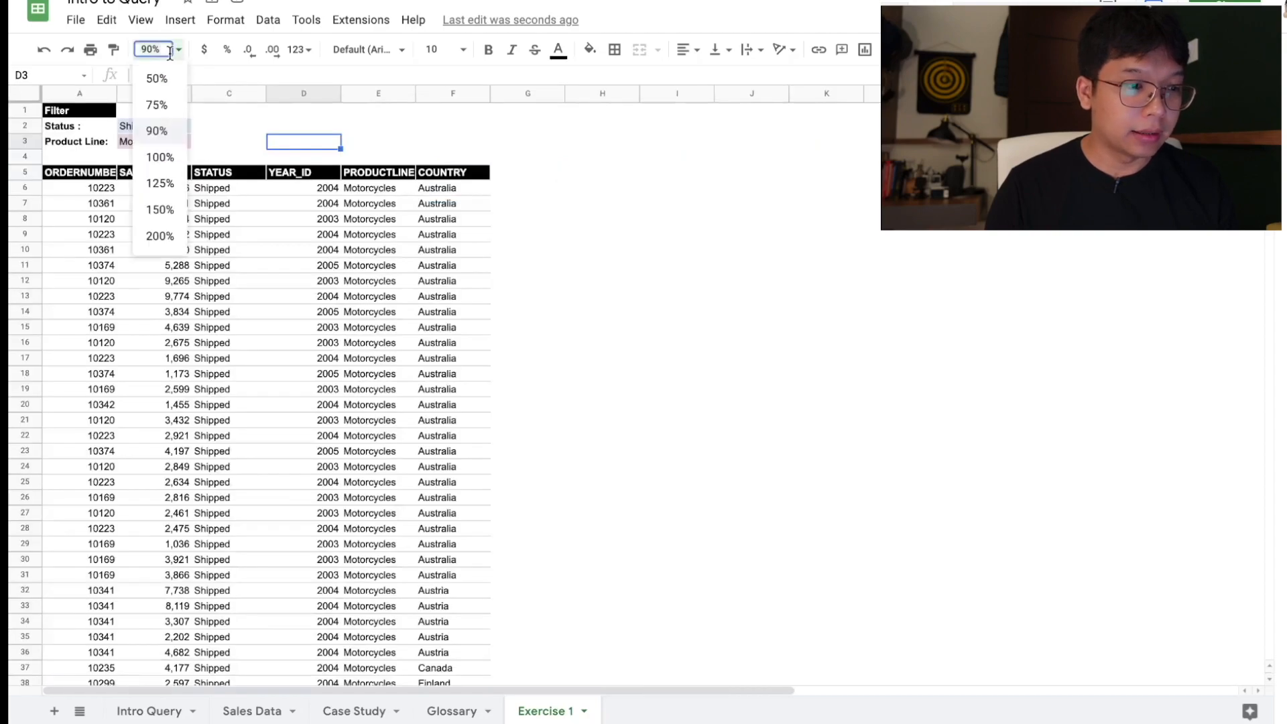
{"action": "left_click", "coordinate": [176, 154]}
{"action": "left_click", "coordinate": [181, 50]}
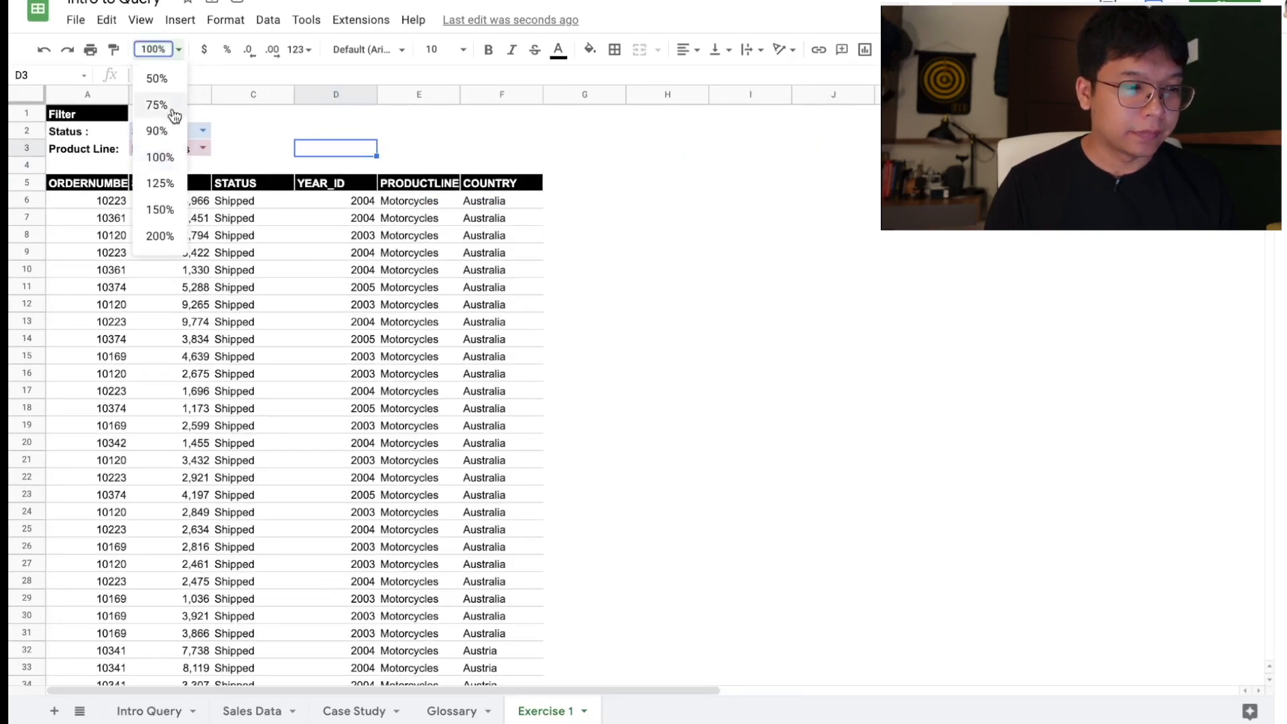
{"action": "left_click", "coordinate": [168, 183]}
{"action": "left_click", "coordinate": [920, 235]}
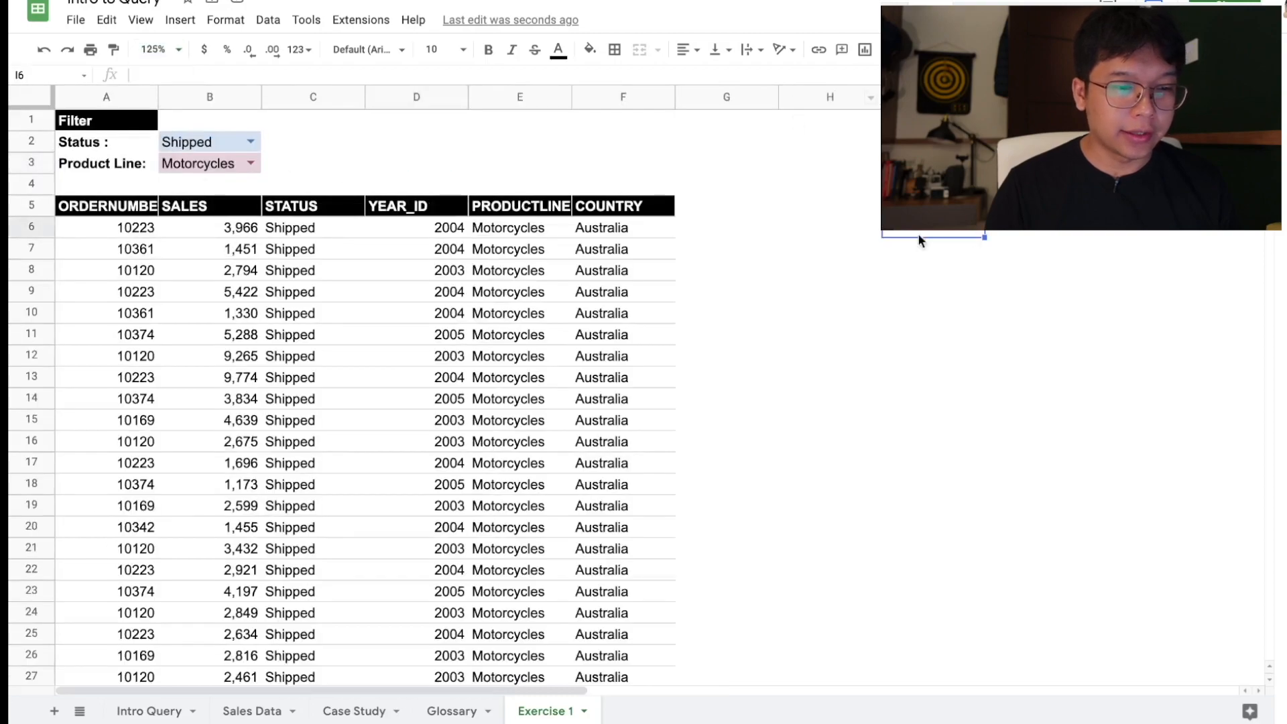
{"action": "scroll", "coordinate": [711, 249], "scroll_direction": "down", "scroll_amount": 5}
{"action": "scroll", "coordinate": [713, 252], "scroll_direction": "up", "scroll_amount": 5}
{"action": "left_click", "coordinate": [768, 228]}
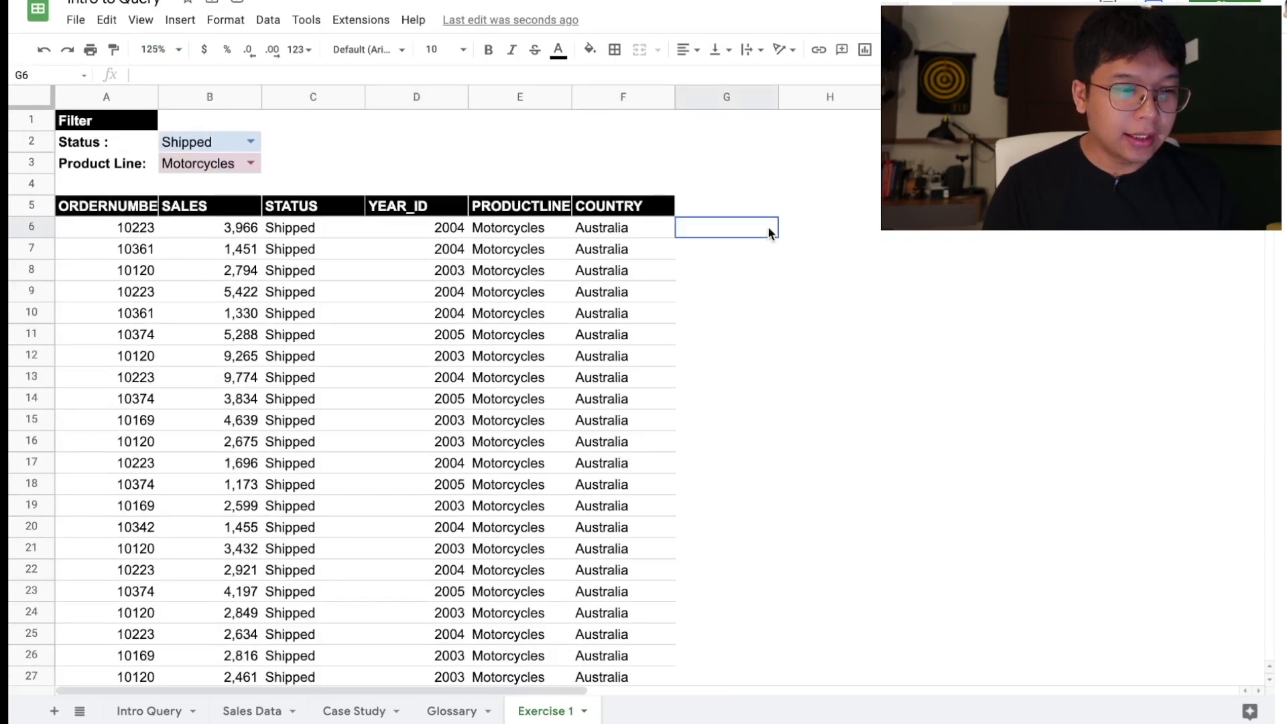
Step: Insert a chart based on the query table range A5:F3328
{"action": "left_click", "coordinate": [97, 209]}
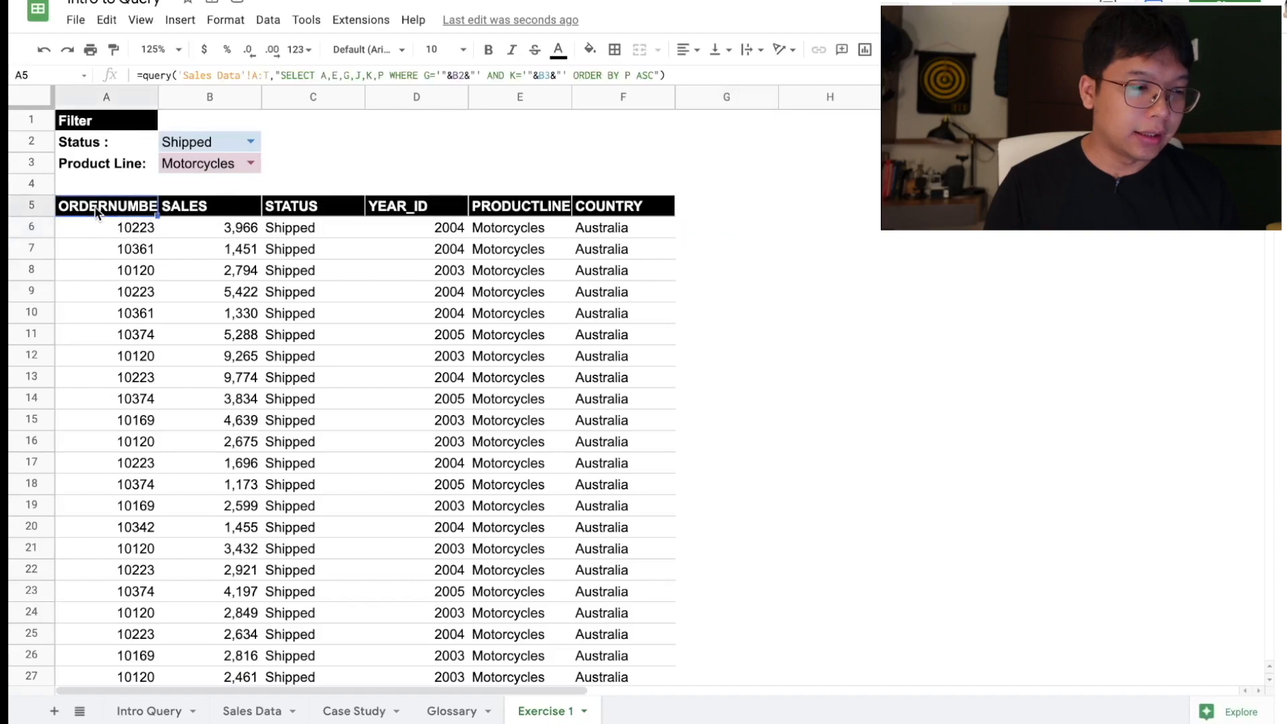
{"action": "key", "text": "shift+Right"}
{"action": "key", "text": "shift+Right"}
{"action": "key", "text": "shift+Right"}
{"action": "key", "text": "shift+Right"}
{"action": "key", "text": "shift+Right"}
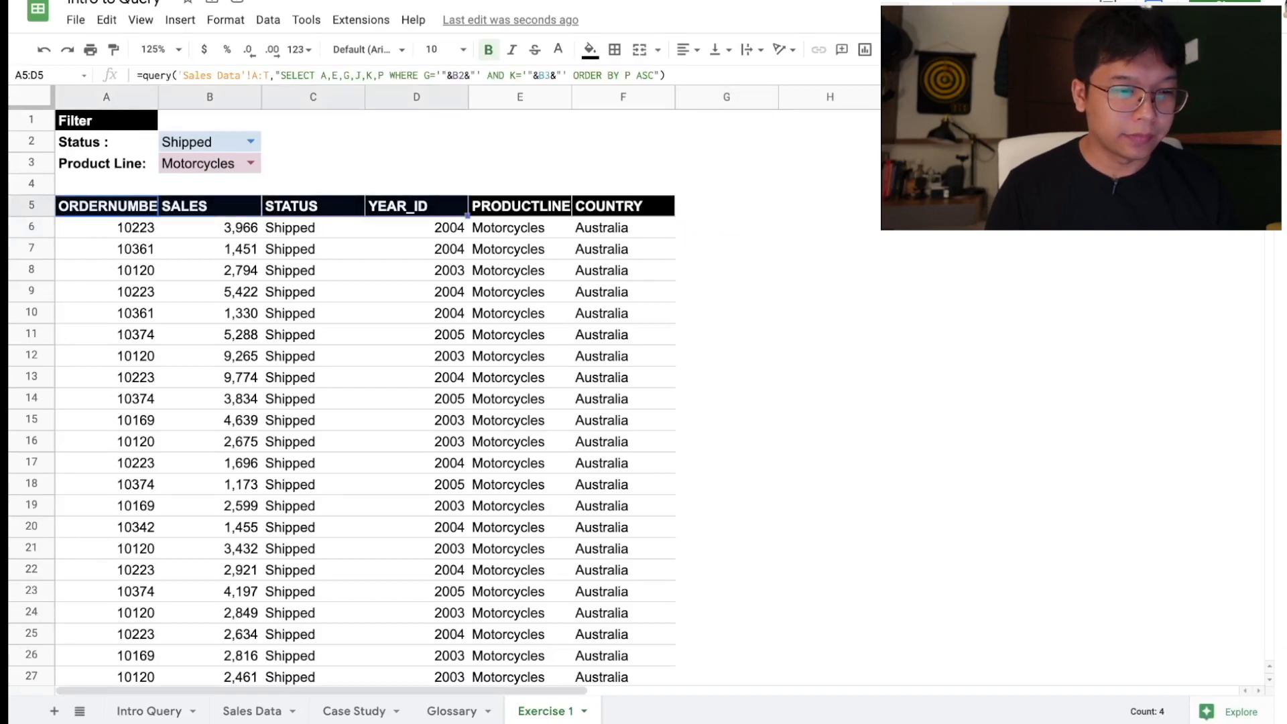
{"action": "key", "text": "ctrl+shift+Down"}
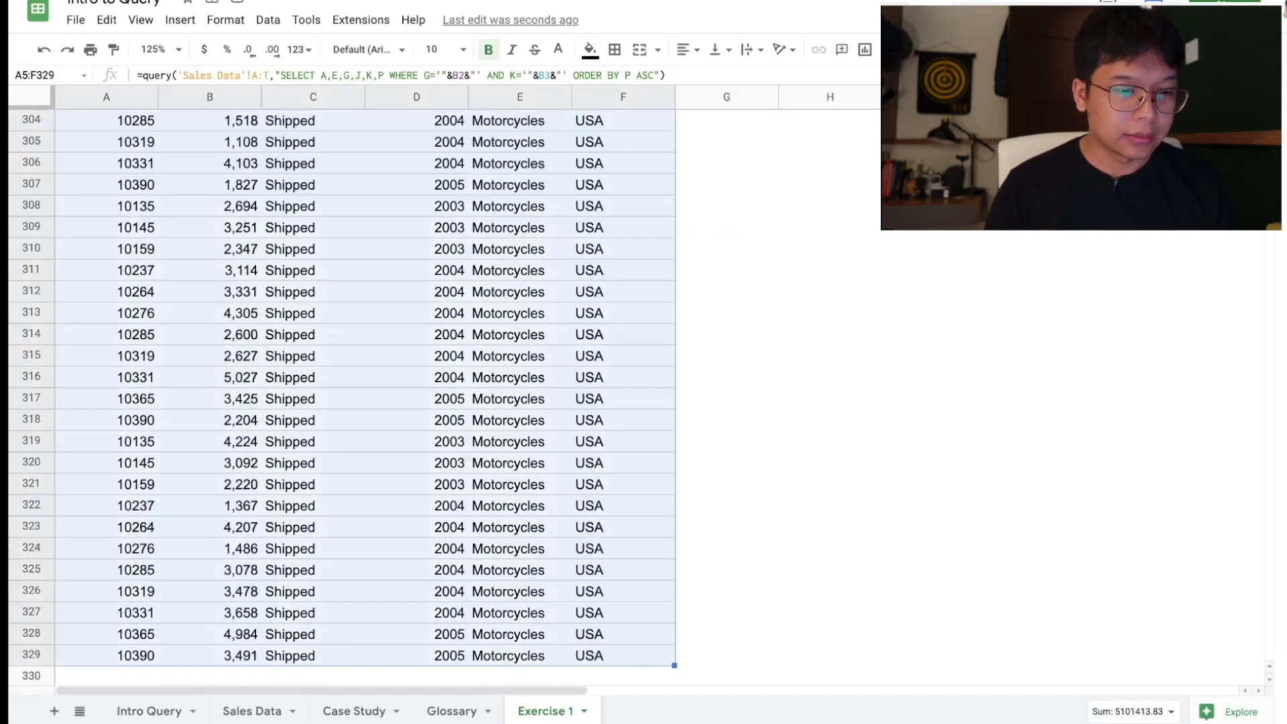
{"action": "key", "text": "ctrl+shift+Down"}
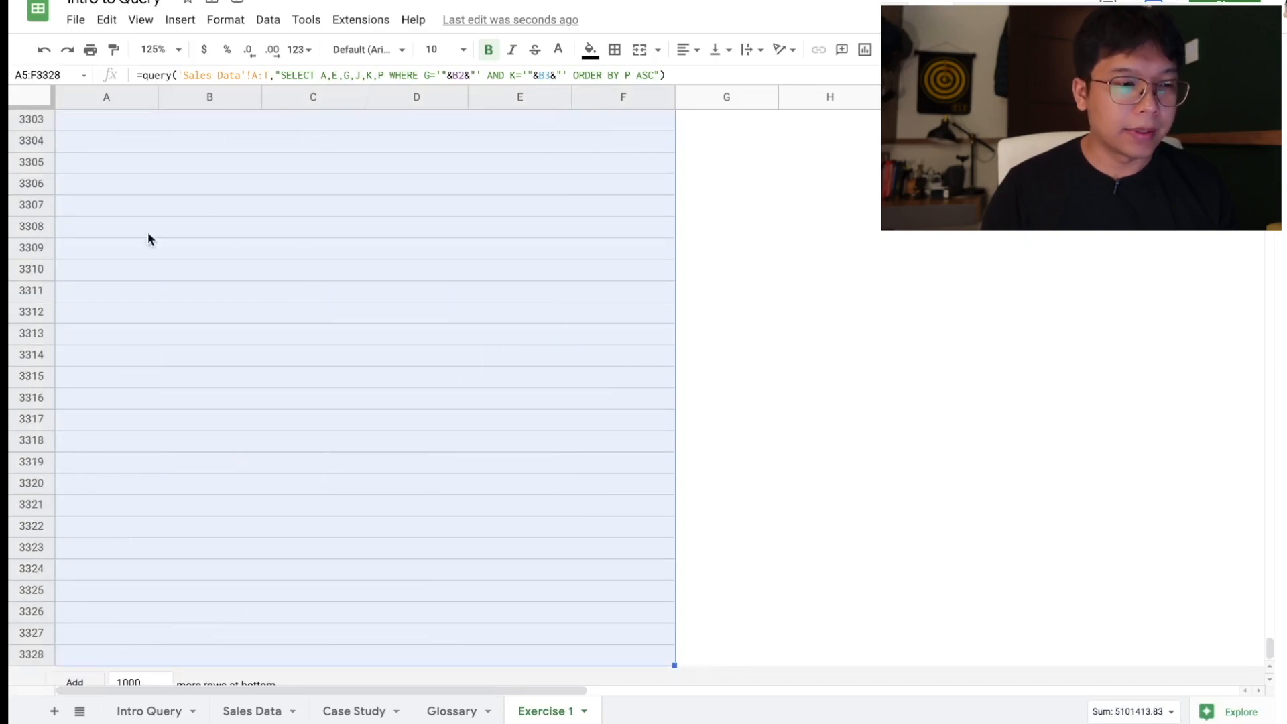
{"action": "left_click", "coordinate": [180, 20]}
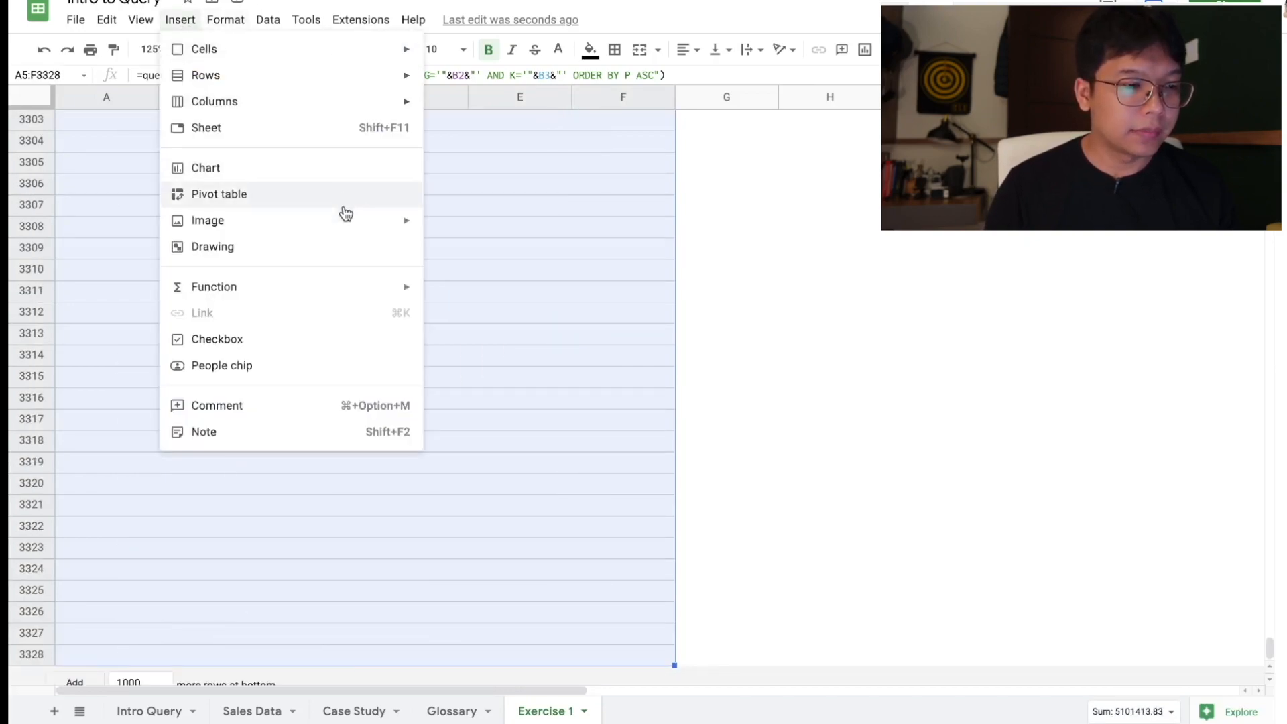
{"action": "left_click", "coordinate": [312, 177]}
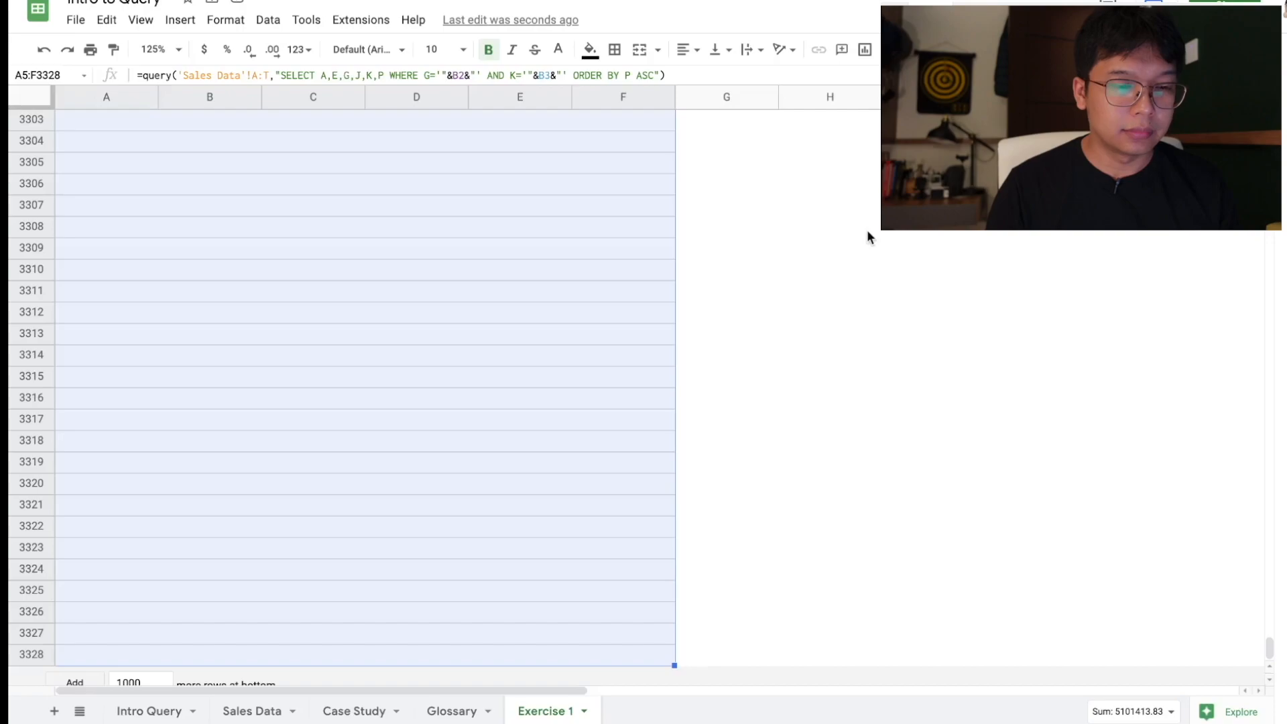
Step: Copy the new chart from the end of the sheet and paste it beside the table at cell G4
{"action": "scroll", "coordinate": [875, 308], "scroll_direction": "up", "scroll_amount": 10}
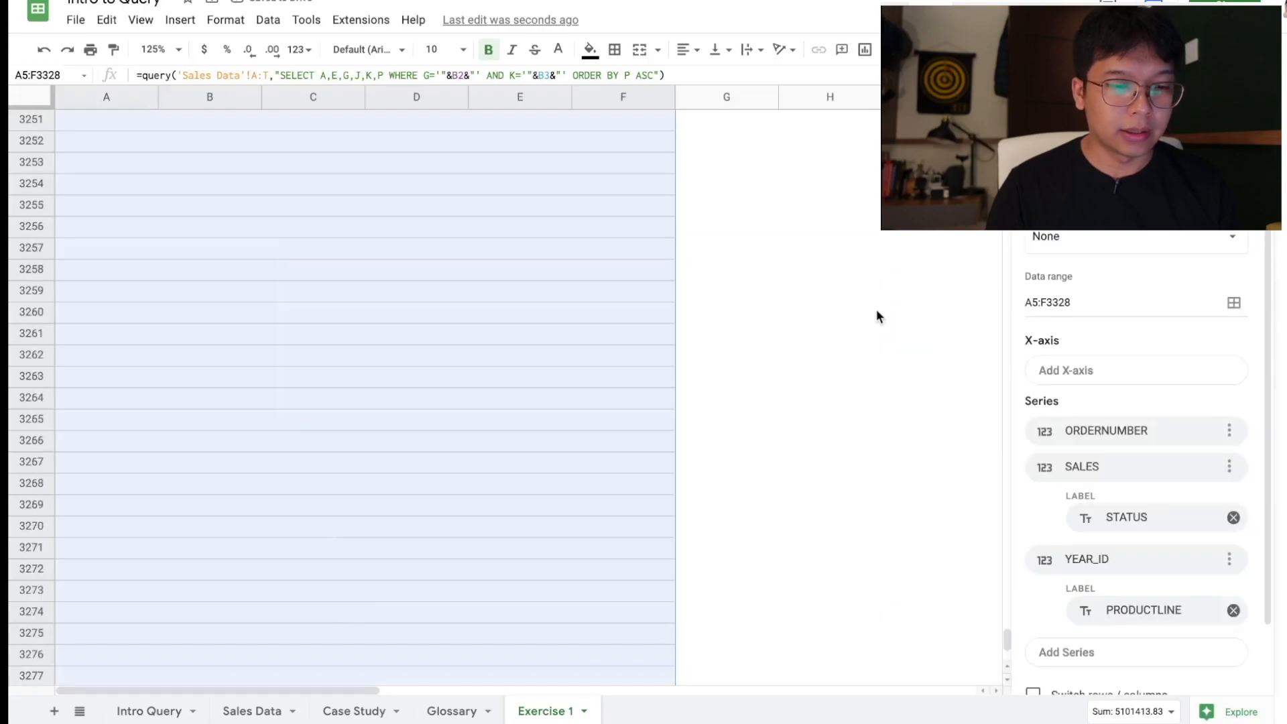
{"action": "scroll", "coordinate": [875, 315], "scroll_direction": "down", "scroll_amount": 10}
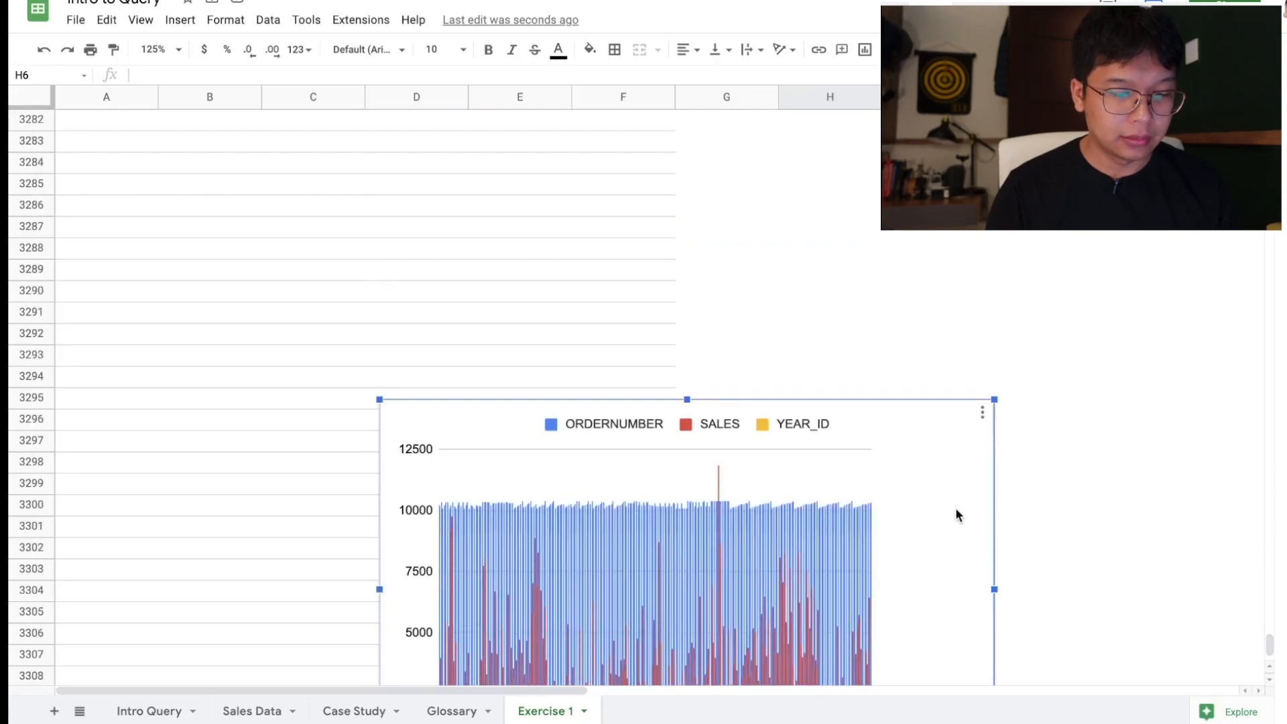
{"action": "left_click", "coordinate": [1071, 460]}
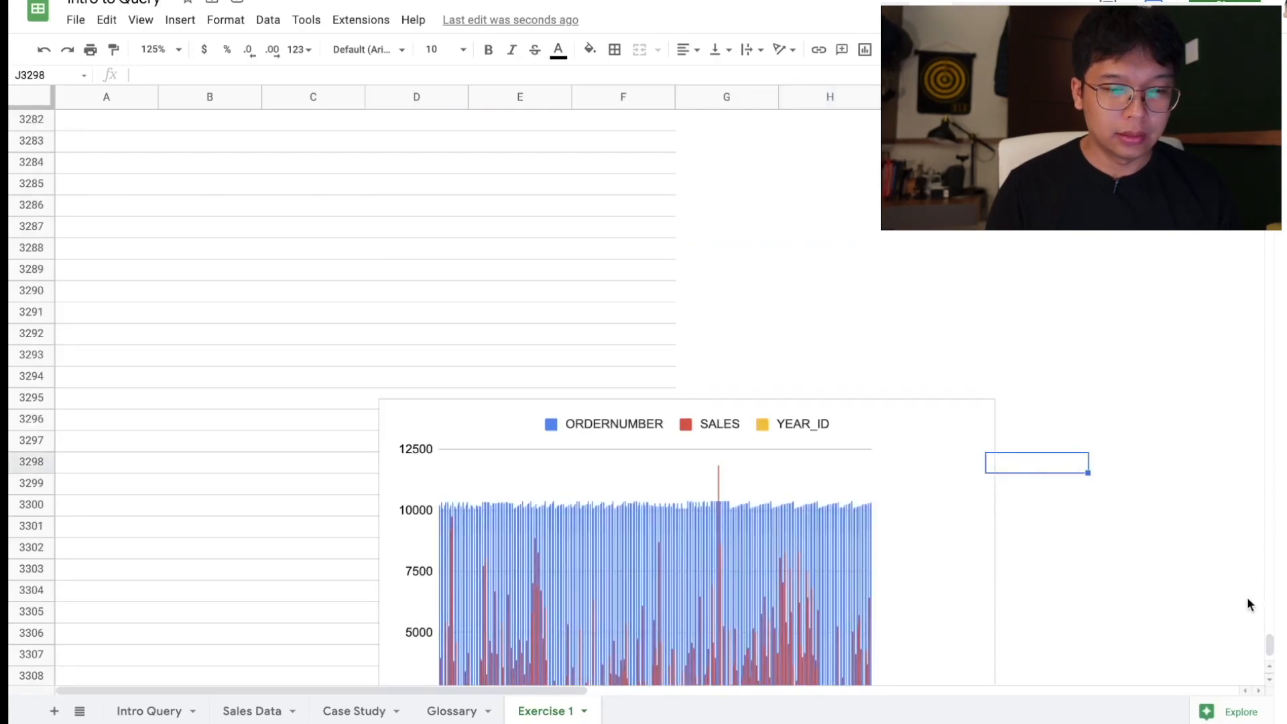
{"action": "left_click_drag", "start_coordinate": [1269, 645], "coordinate": [1270, 114]}
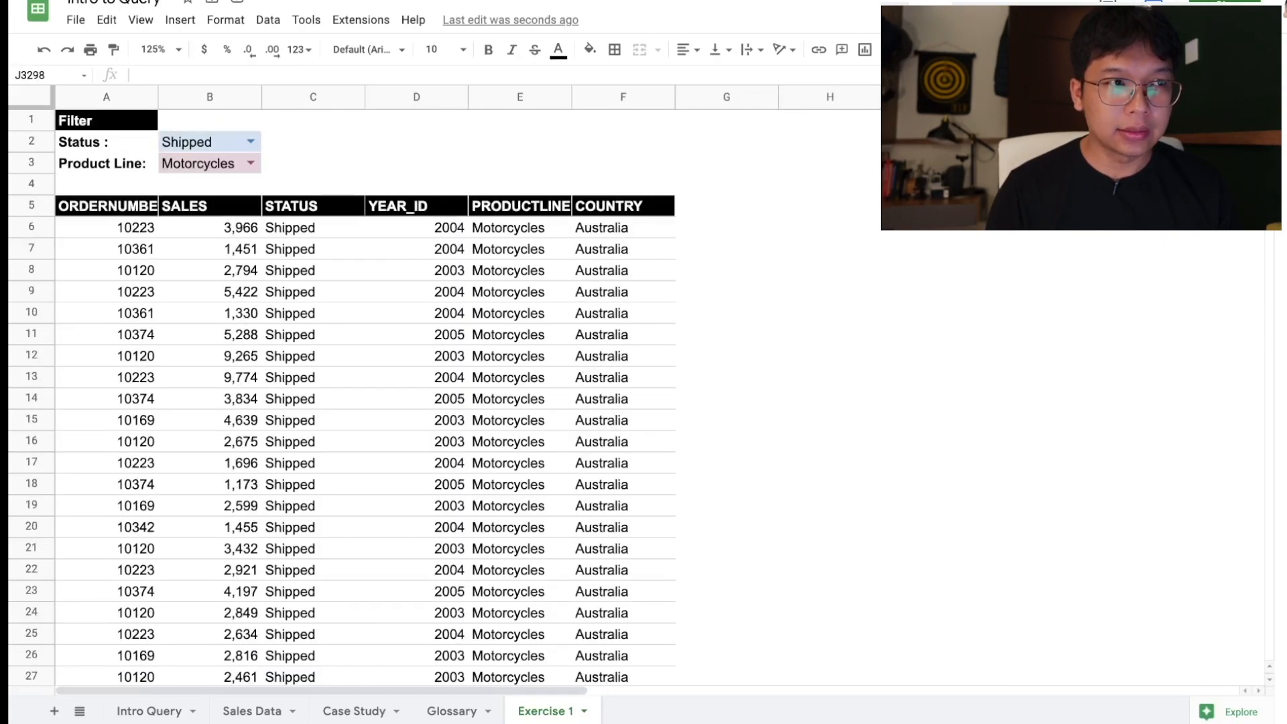
{"action": "left_click", "coordinate": [760, 191]}
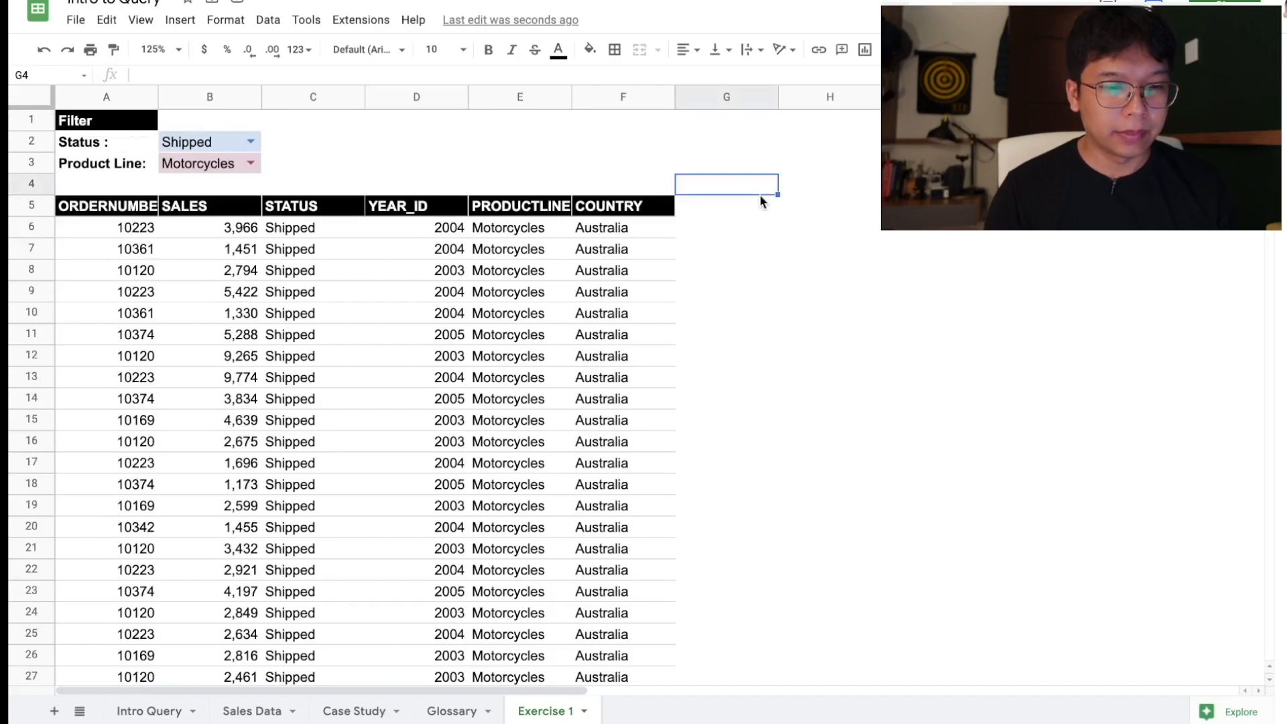
{"action": "key", "text": "ctrl+v"}
{"action": "scroll", "coordinate": [778, 197], "scroll_direction": "down", "scroll_amount": 2}
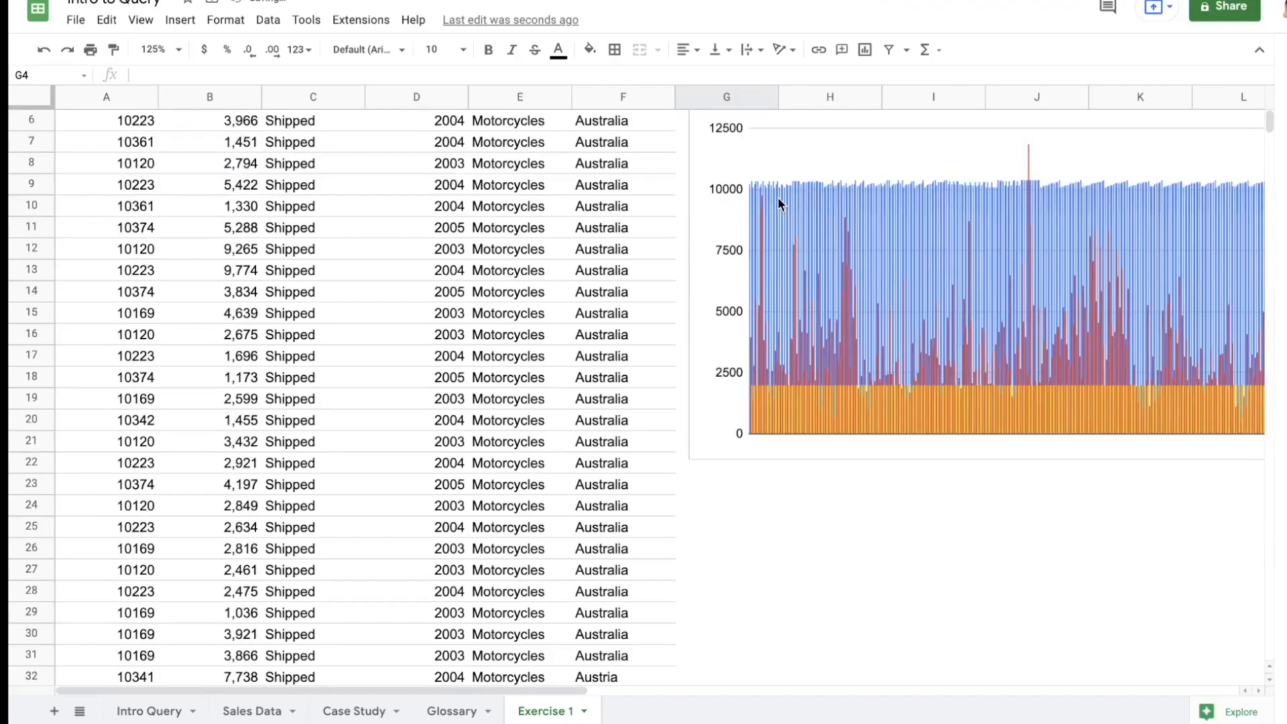
Step: Delete the original chart near the end of the sheet, around rows 3295 to 3312
{"action": "scroll", "coordinate": [784, 174], "scroll_direction": "up", "scroll_amount": 2}
{"action": "scroll", "coordinate": [1069, 287], "scroll_direction": "down", "scroll_amount": 4}
{"action": "left_click_drag", "start_coordinate": [1264, 129], "coordinate": [1267, 660]}
{"action": "left_click", "coordinate": [913, 258]}
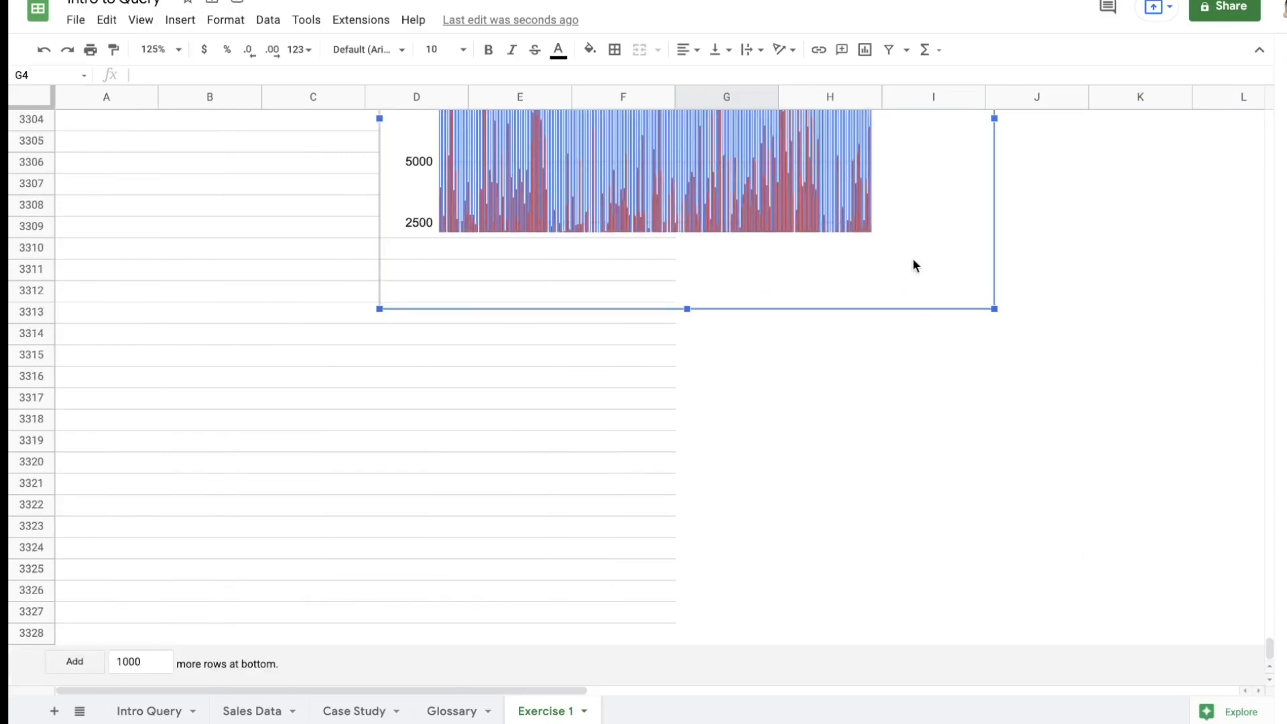
{"action": "key", "text": "Delete"}
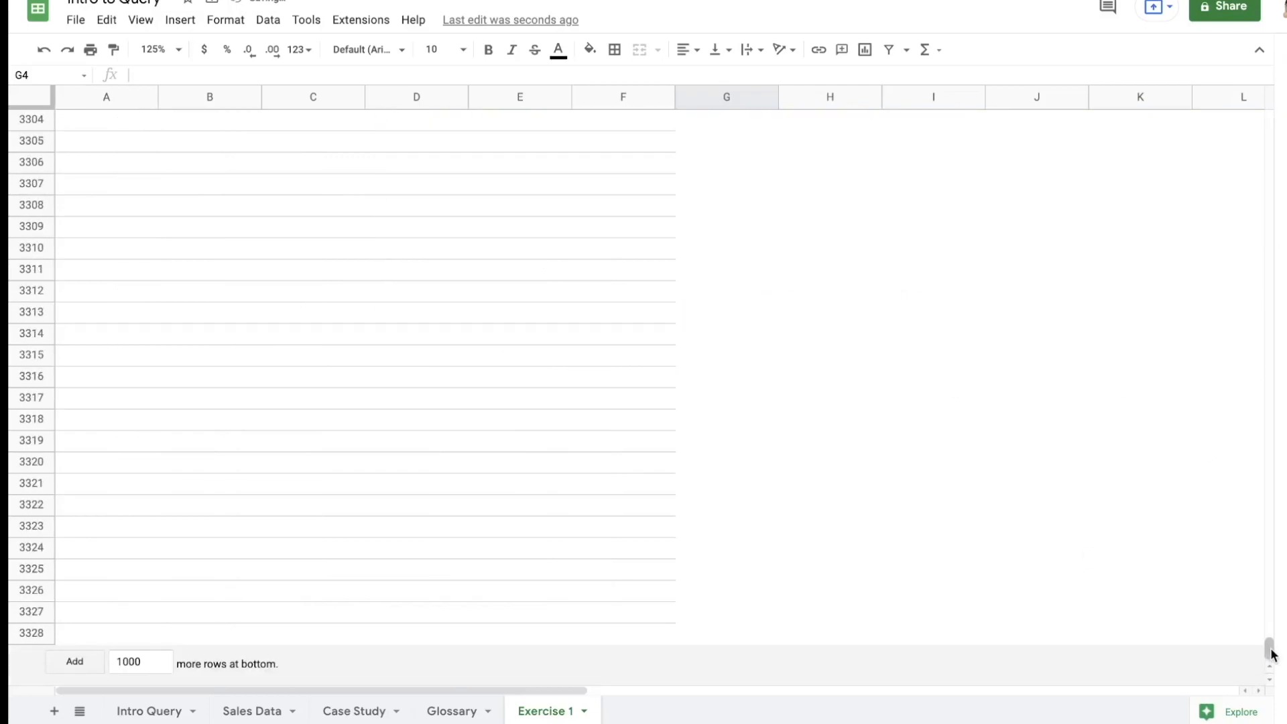
Step: Move the pasted chart slightly up so that it starts around row 2, beside the COUNTRY column
{"action": "left_click_drag", "start_coordinate": [1267, 653], "coordinate": [1255, 99]}
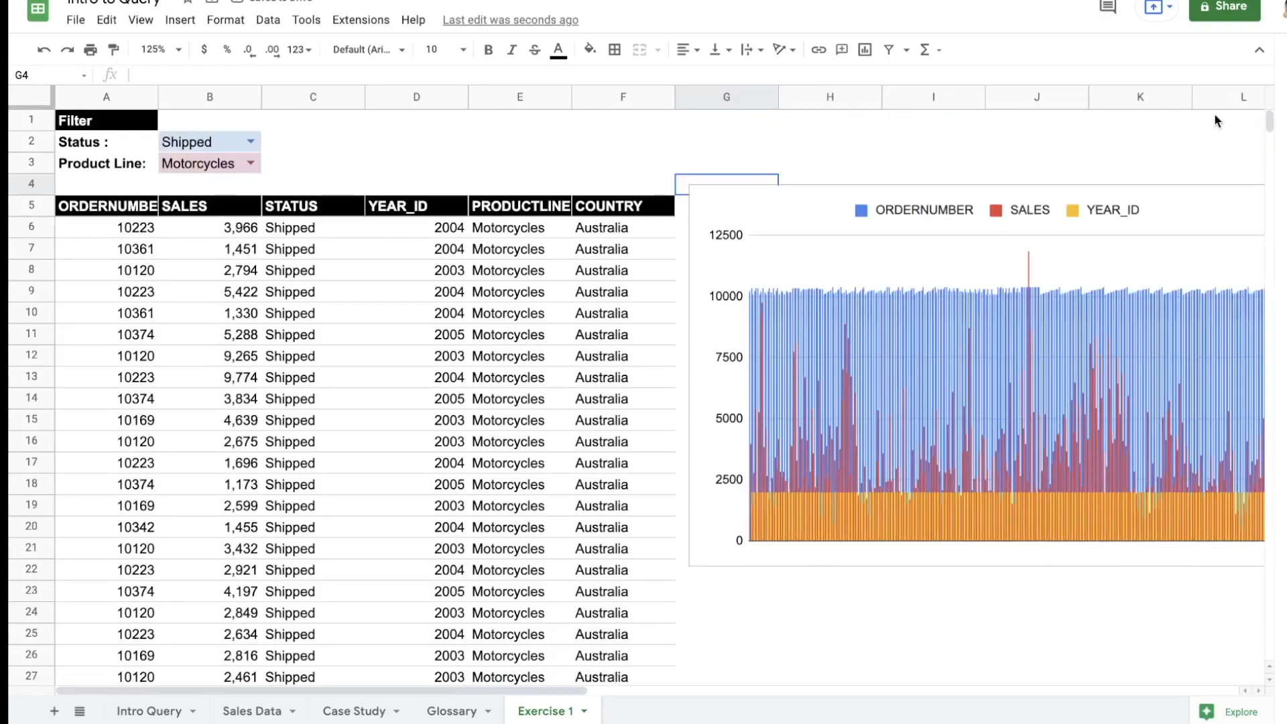
{"action": "scroll", "coordinate": [1157, 138], "scroll_direction": "right", "scroll_amount": 5}
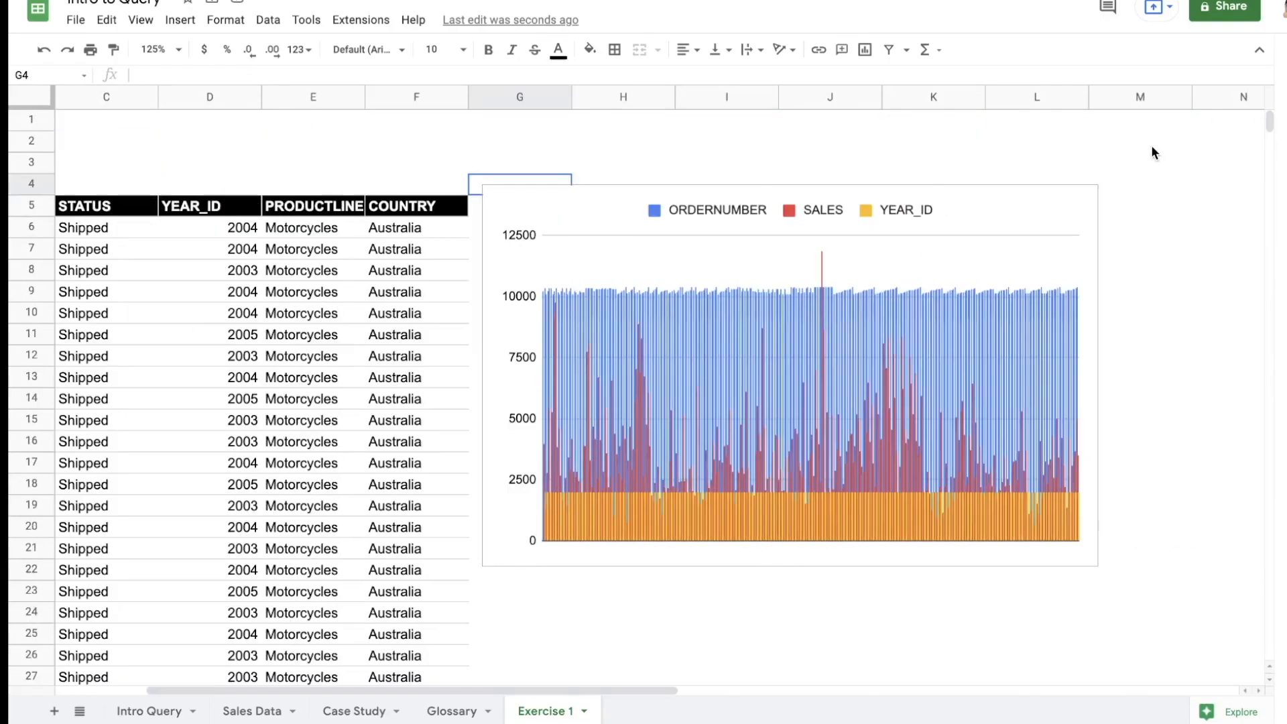
{"action": "left_click", "coordinate": [992, 214]}
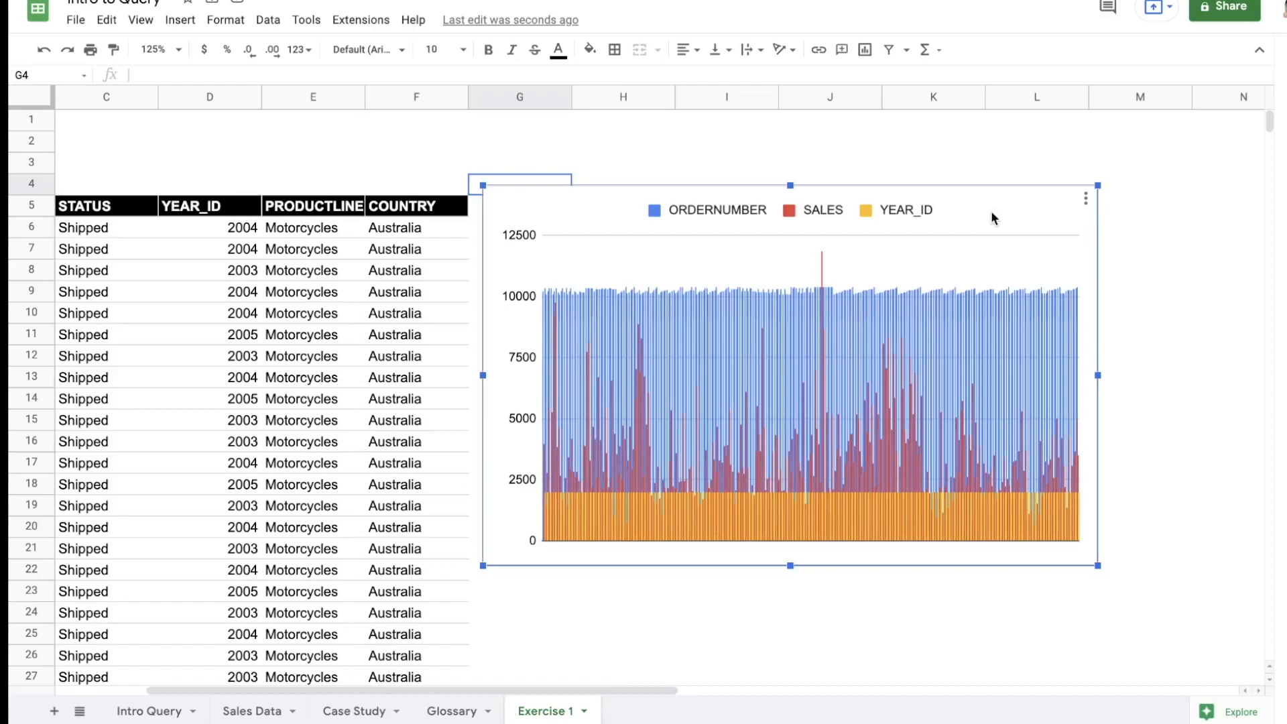
{"action": "left_click_drag", "start_coordinate": [992, 218], "coordinate": [993, 178]}
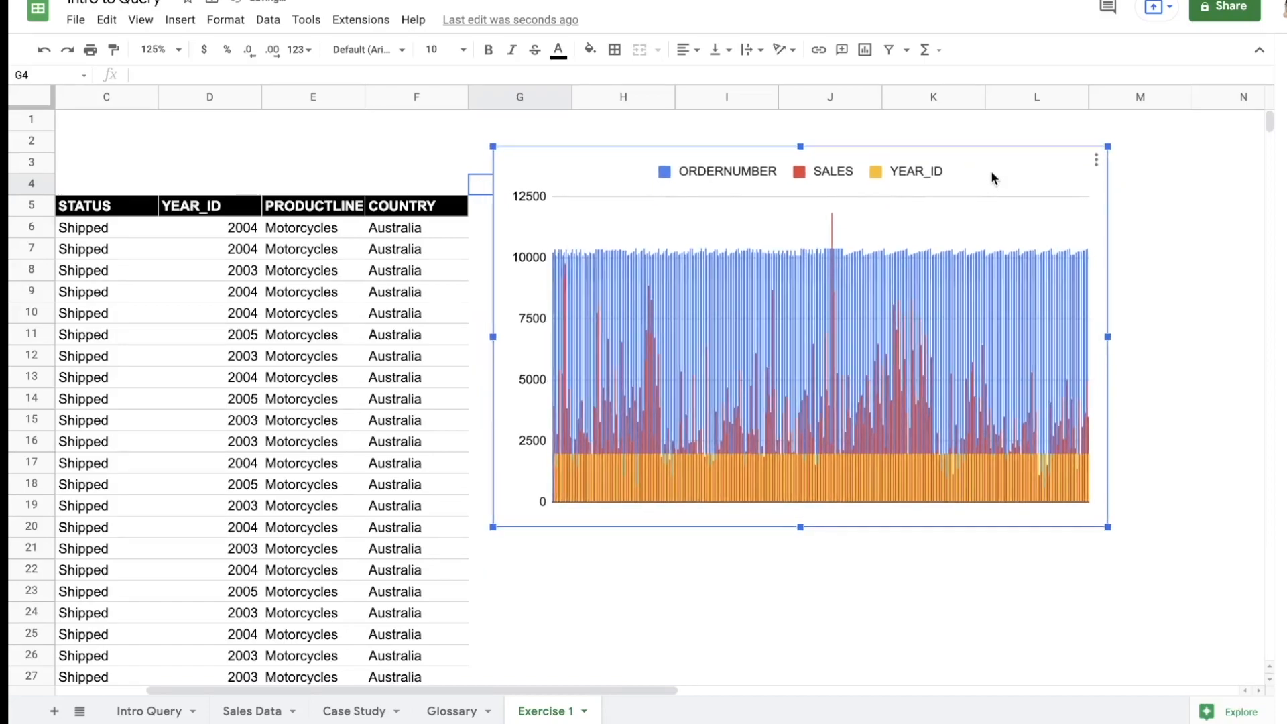
Step: Open the chart for editing and choose the standard Column chart type
{"action": "double_click", "coordinate": [992, 174]}
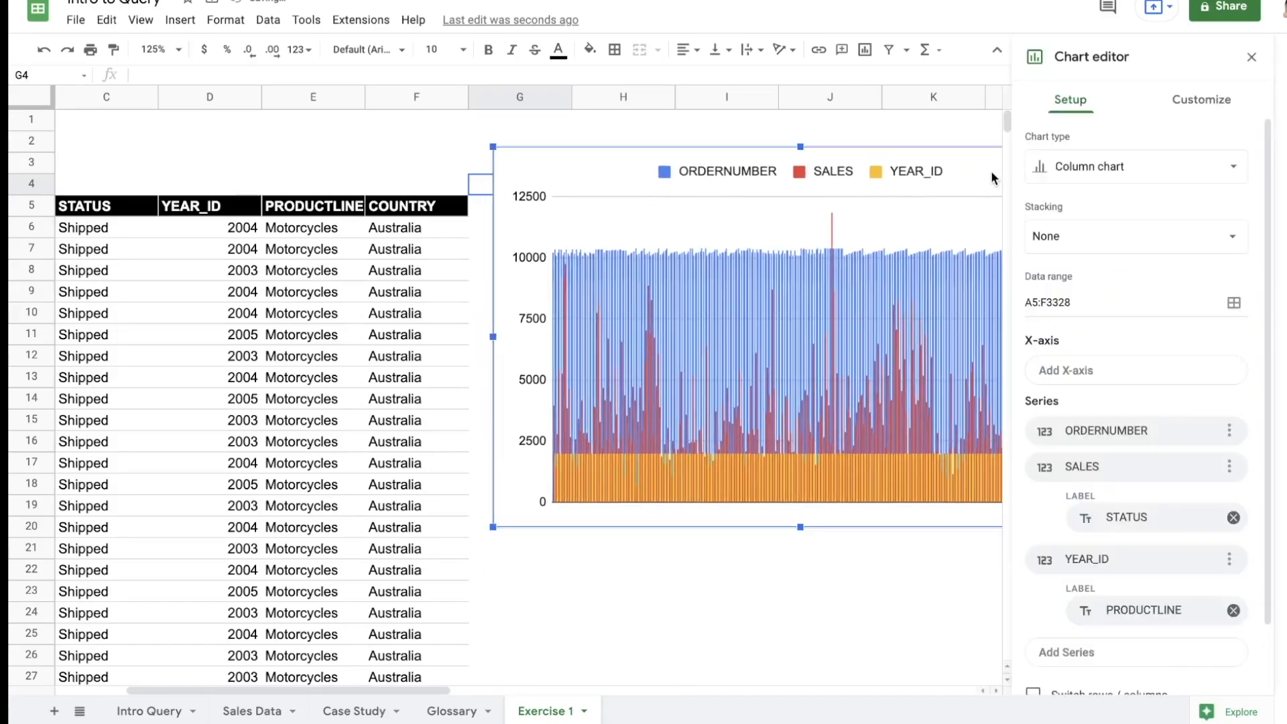
{"action": "left_click", "coordinate": [1164, 169]}
{"action": "scroll", "coordinate": [1140, 335], "scroll_direction": "down", "scroll_amount": 3}
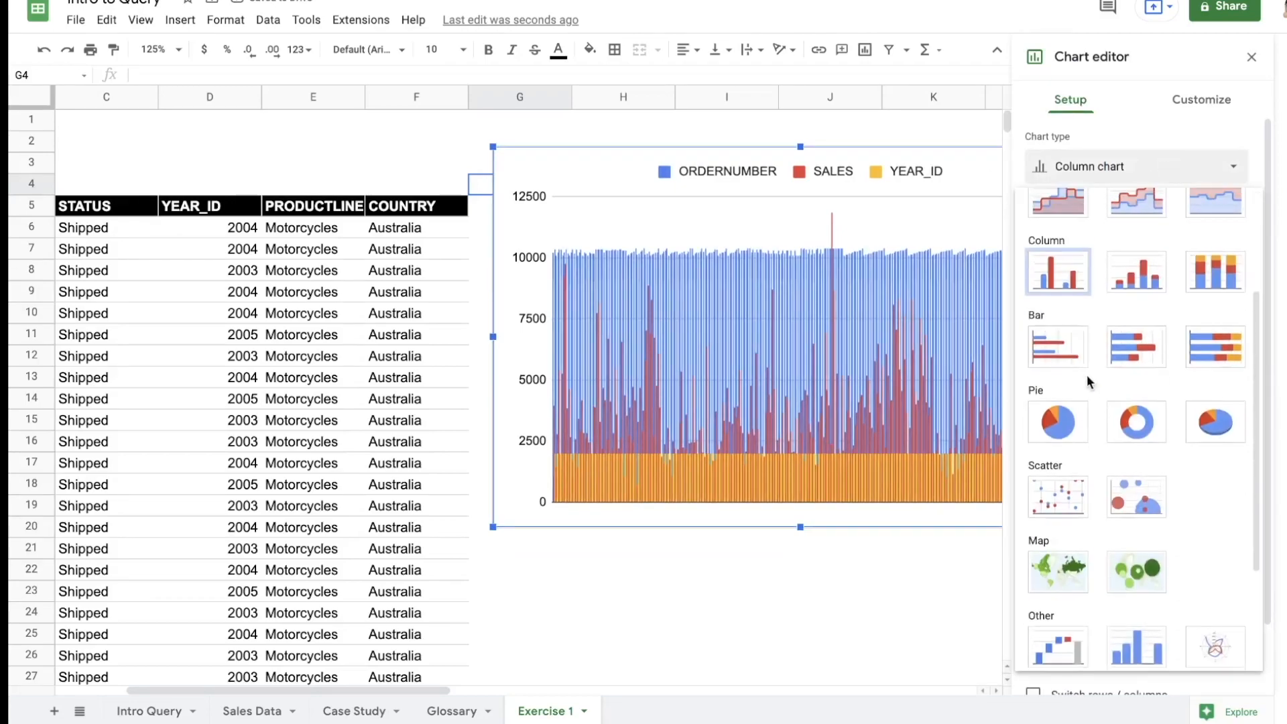
{"action": "left_click", "coordinate": [1054, 284]}
Step: Remove the SALES, ORDERNUMBER and YEAR_ID series and their STATUS and PRODUCTLINE labels from the chart
{"action": "scroll", "coordinate": [1106, 403], "scroll_direction": "down", "scroll_amount": 2}
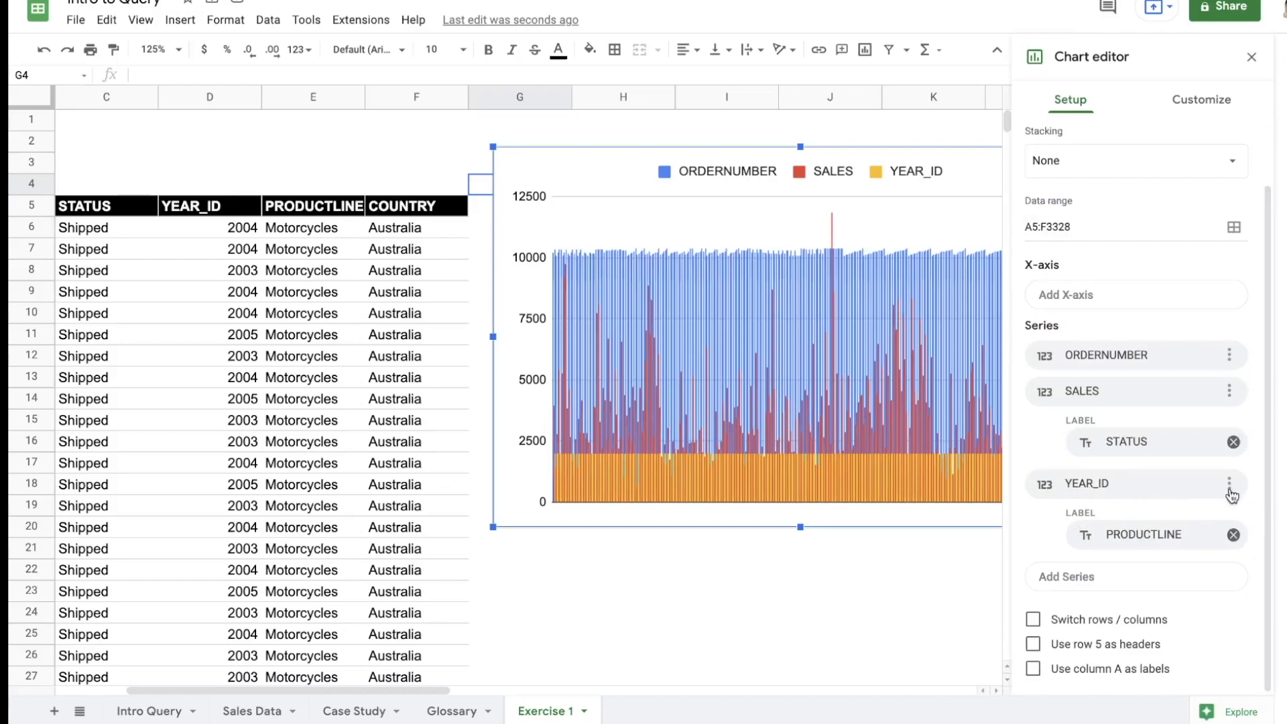
{"action": "left_click", "coordinate": [1230, 390]}
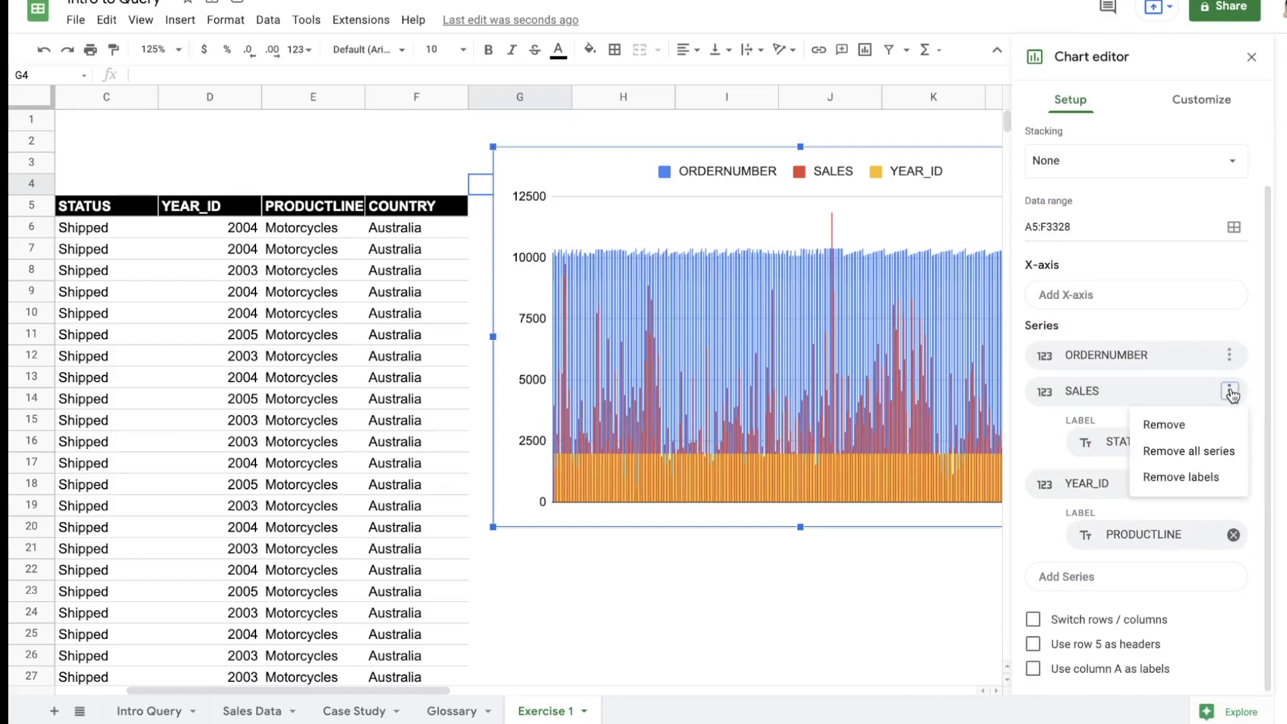
{"action": "left_click", "coordinate": [1217, 425]}
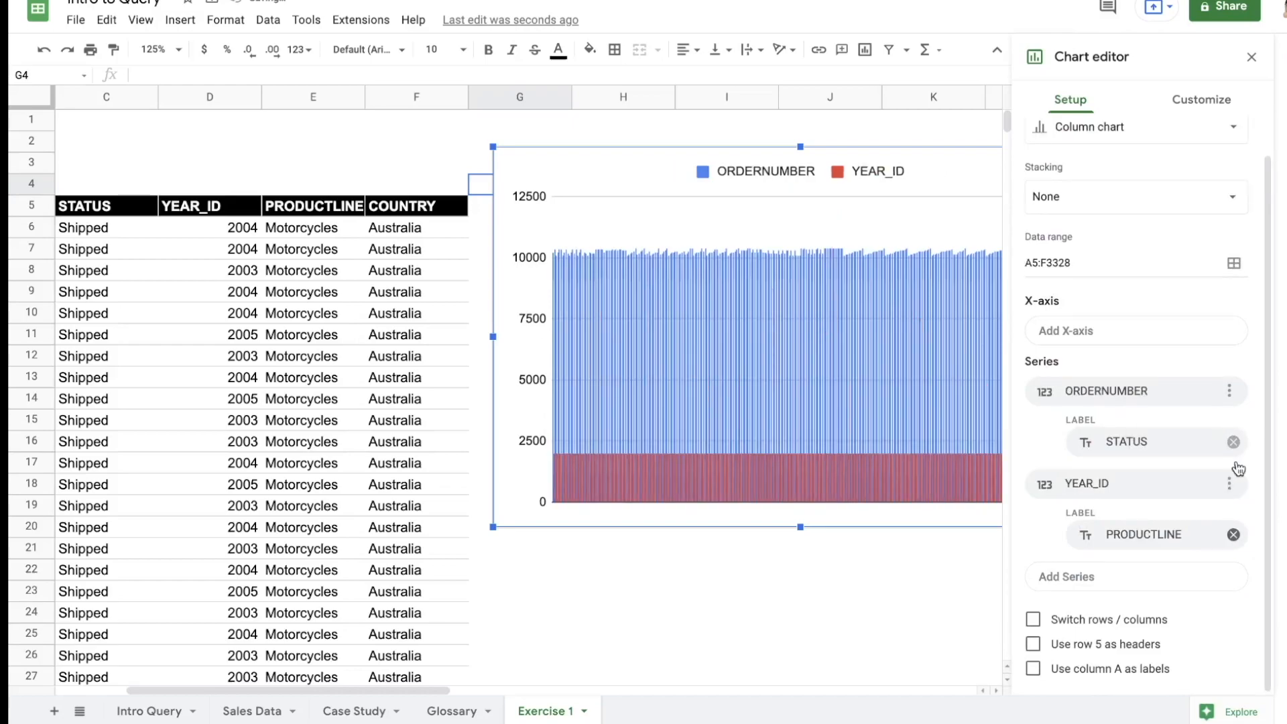
{"action": "left_click", "coordinate": [1233, 445]}
{"action": "left_click", "coordinate": [1242, 429]}
{"action": "left_click", "coordinate": [1207, 462]}
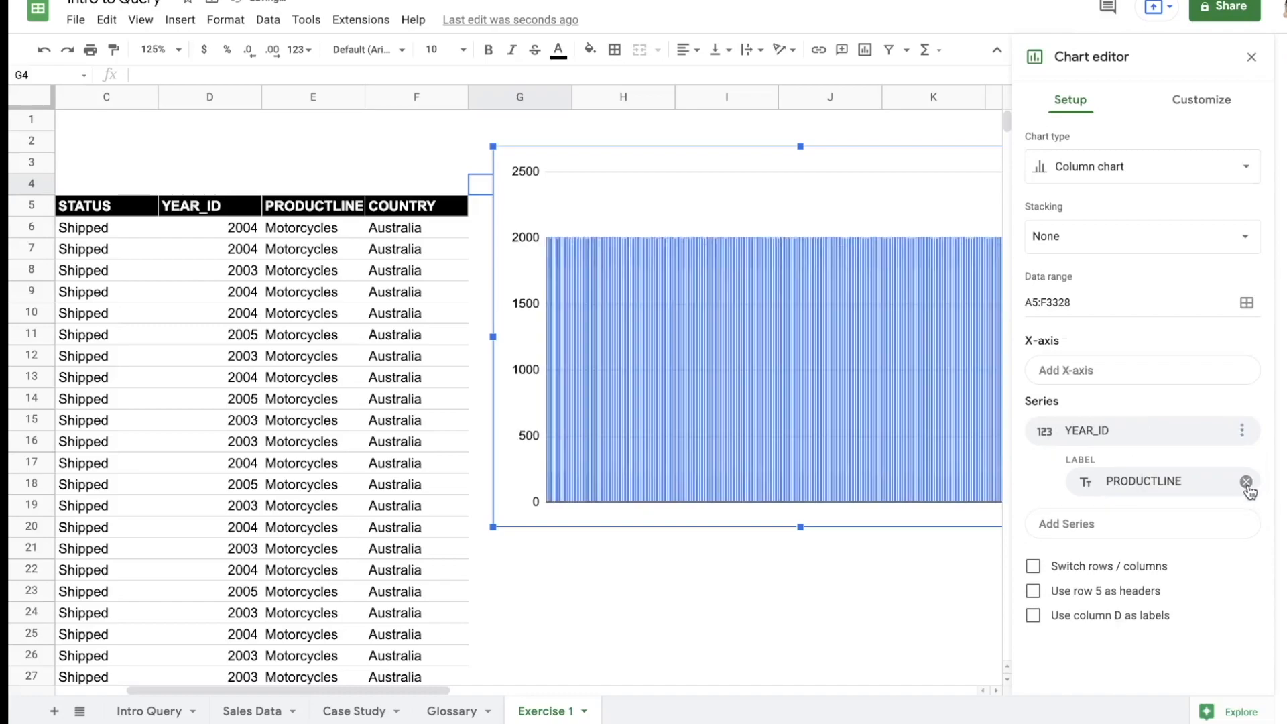
{"action": "left_click", "coordinate": [1246, 481]}
{"action": "left_click", "coordinate": [1243, 430]}
{"action": "left_click", "coordinate": [1241, 461]}
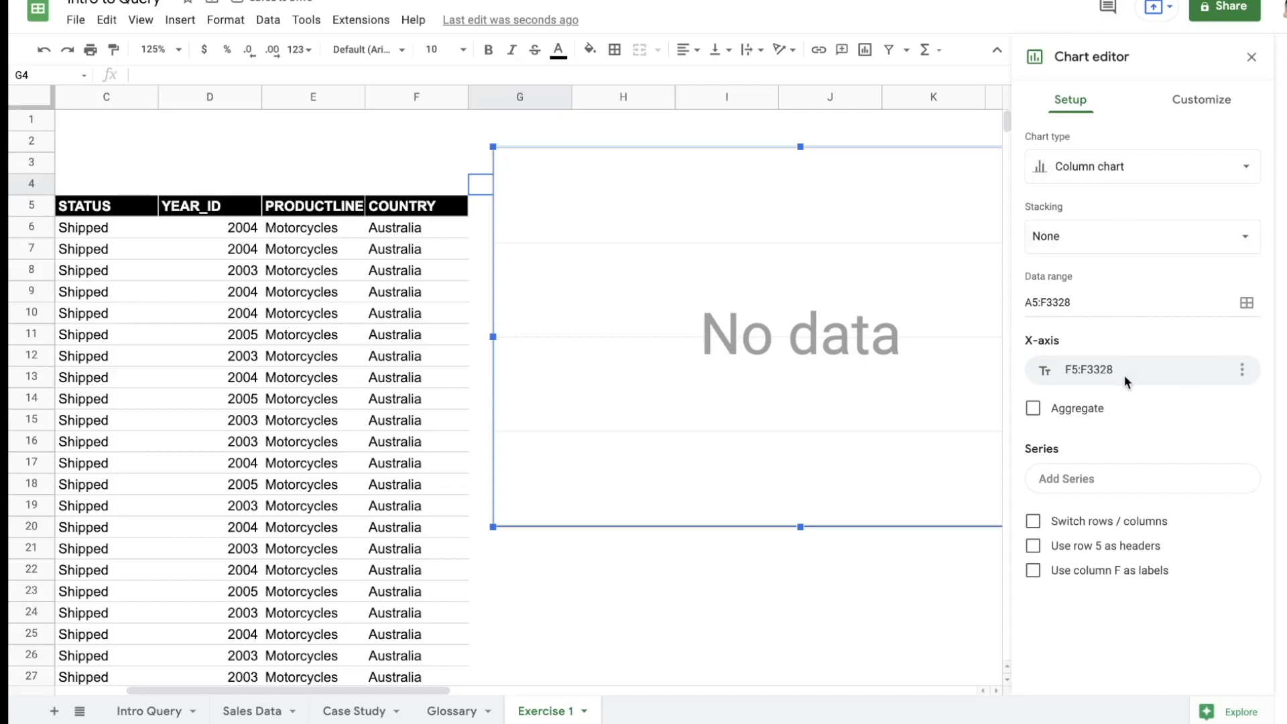
Step: Add SALES as the chart's series and choose YEAR_ID for the X-axis
{"action": "left_click", "coordinate": [1136, 479]}
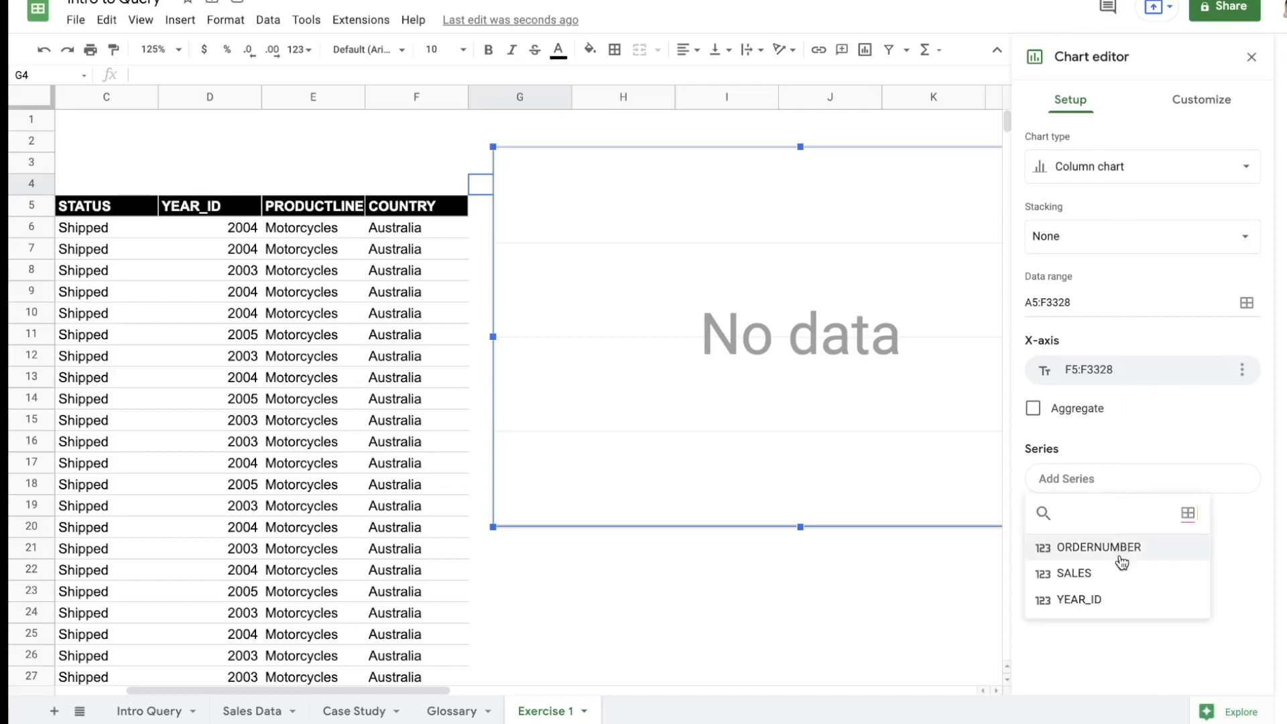
{"action": "left_click", "coordinate": [1122, 577]}
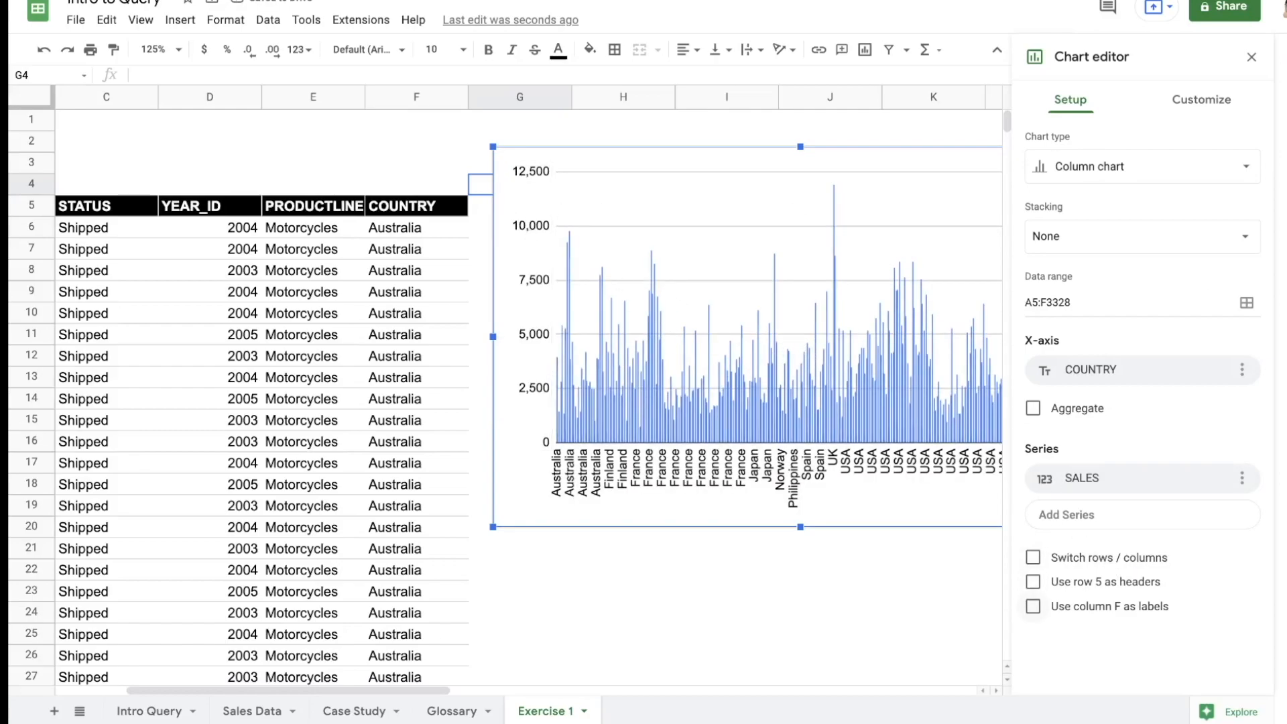
{"action": "left_click", "coordinate": [1156, 369]}
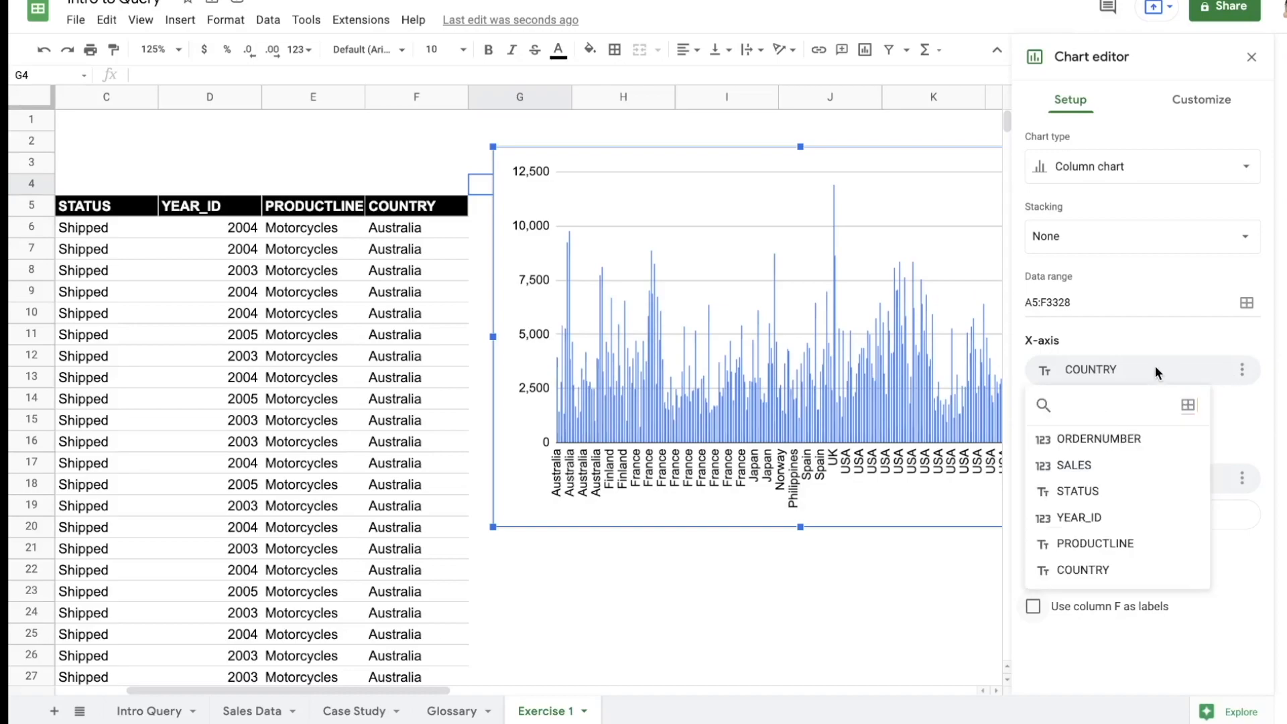
{"action": "left_click", "coordinate": [1112, 518]}
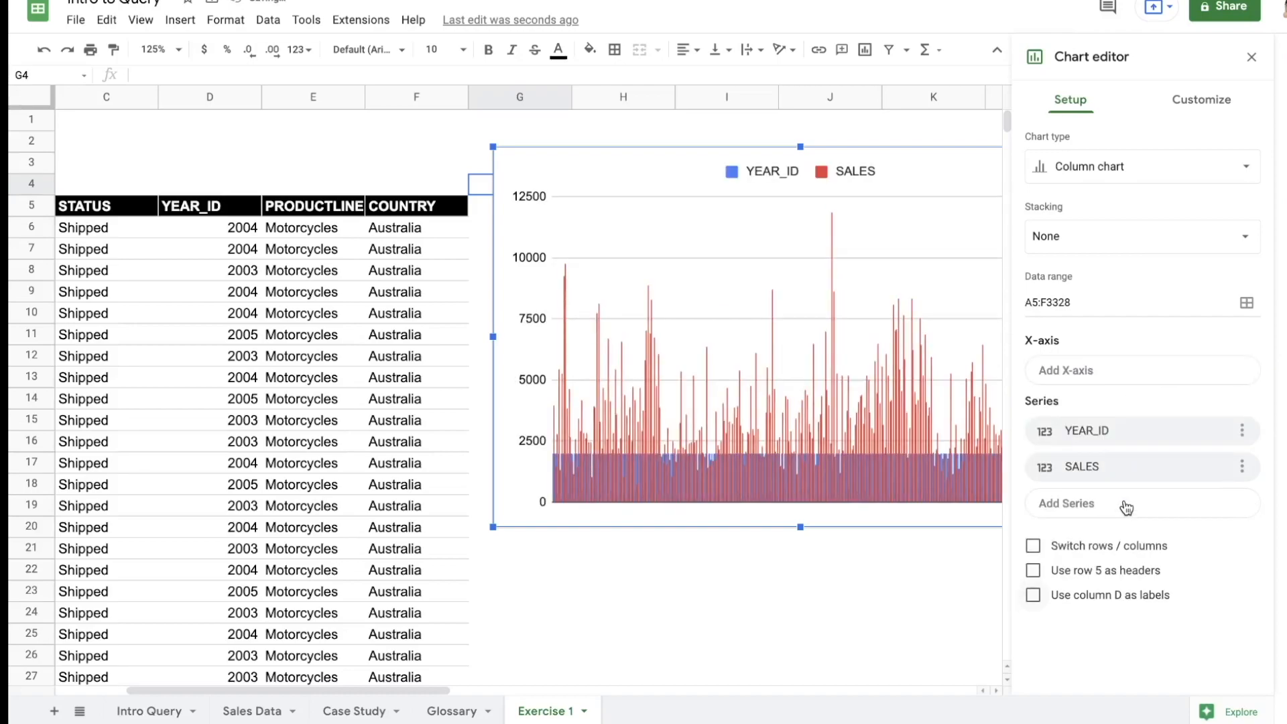
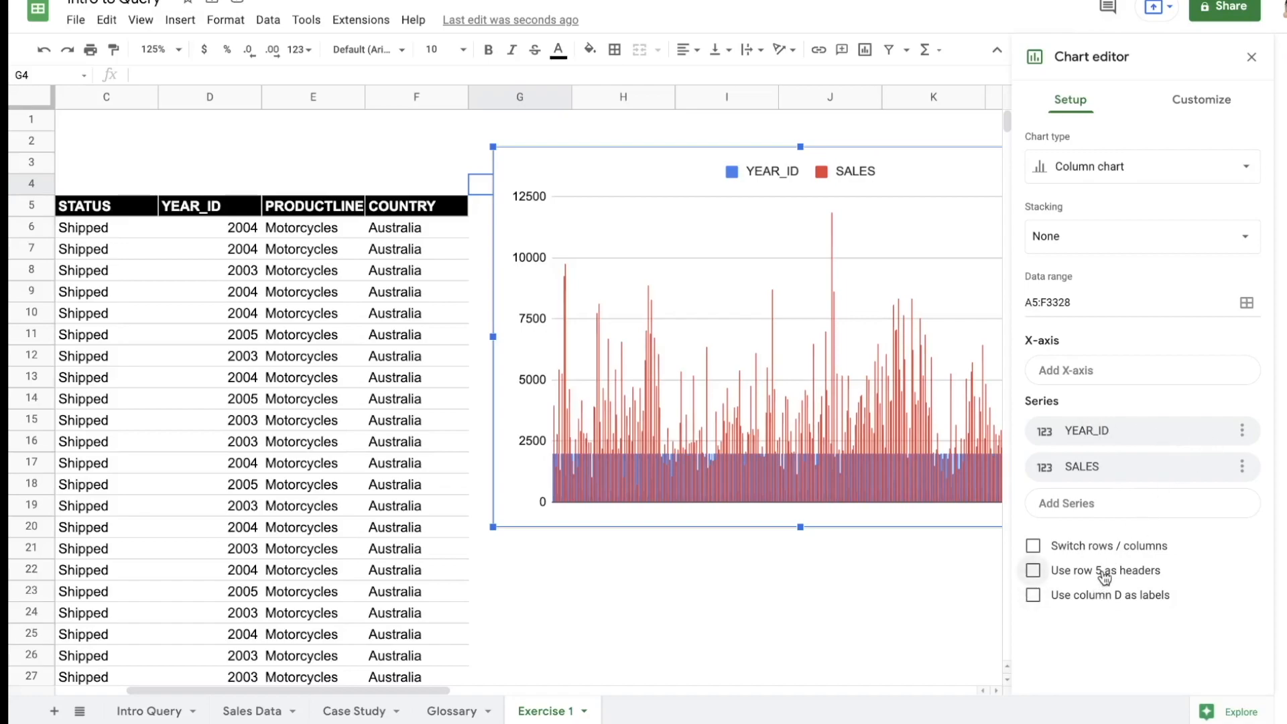
Step: Set the chart to use row 5 as headers
{"action": "left_click", "coordinate": [1105, 575]}
{"action": "left_click", "coordinate": [1242, 433]}
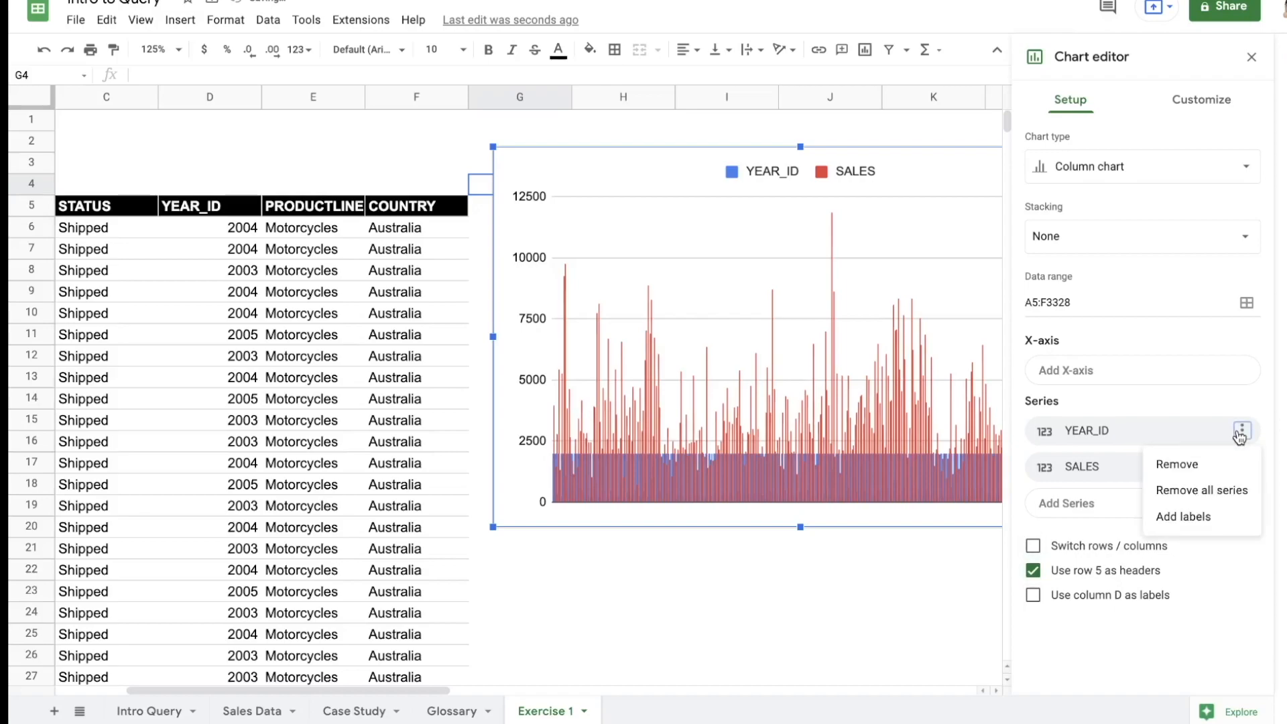
{"action": "left_click", "coordinate": [1242, 433]}
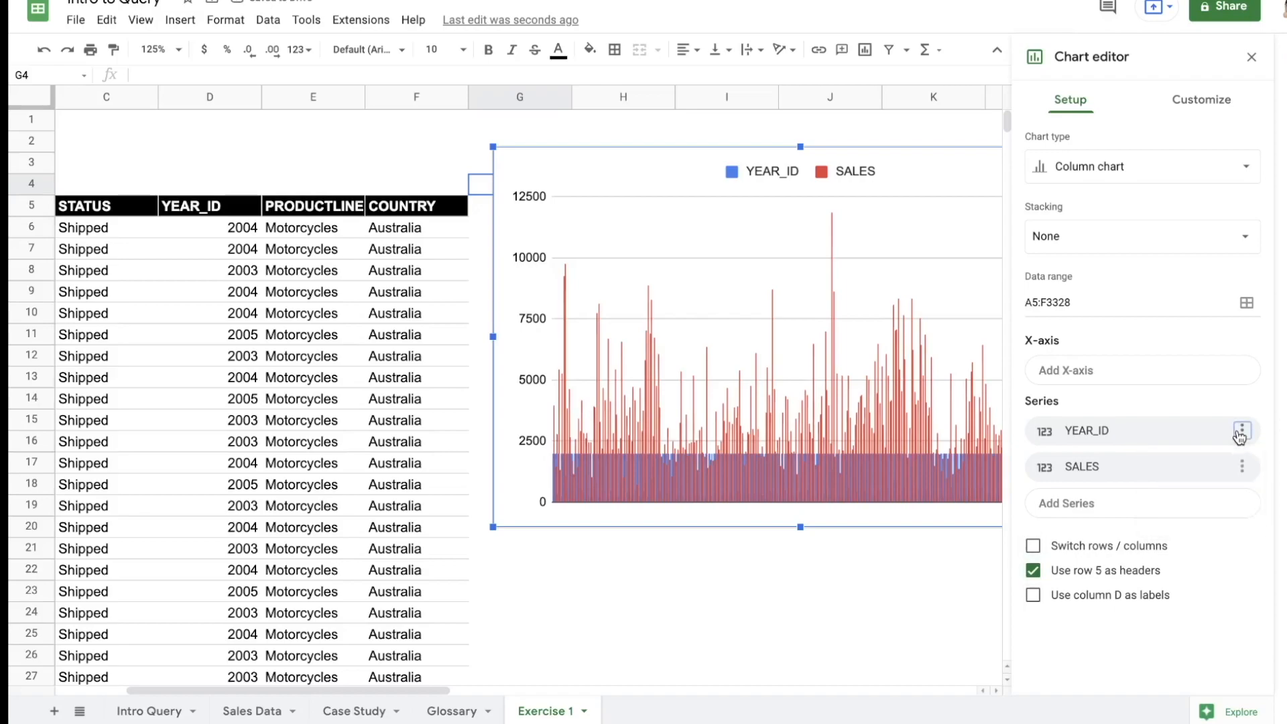
{"action": "left_click", "coordinate": [1132, 435]}
{"action": "left_click", "coordinate": [1128, 385]}
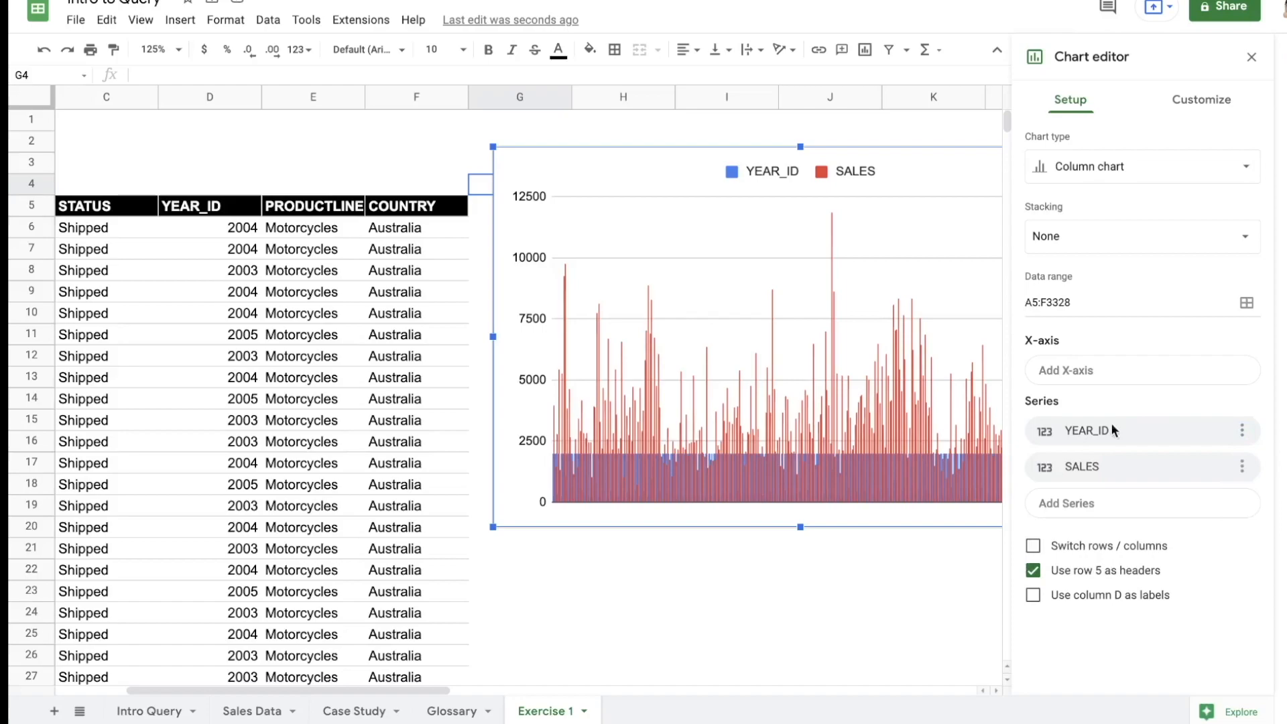
Step: Use YEAR_ID as the chart's X-axis instead of as a series, and aggregate SALES by year
{"action": "left_click", "coordinate": [1126, 373]}
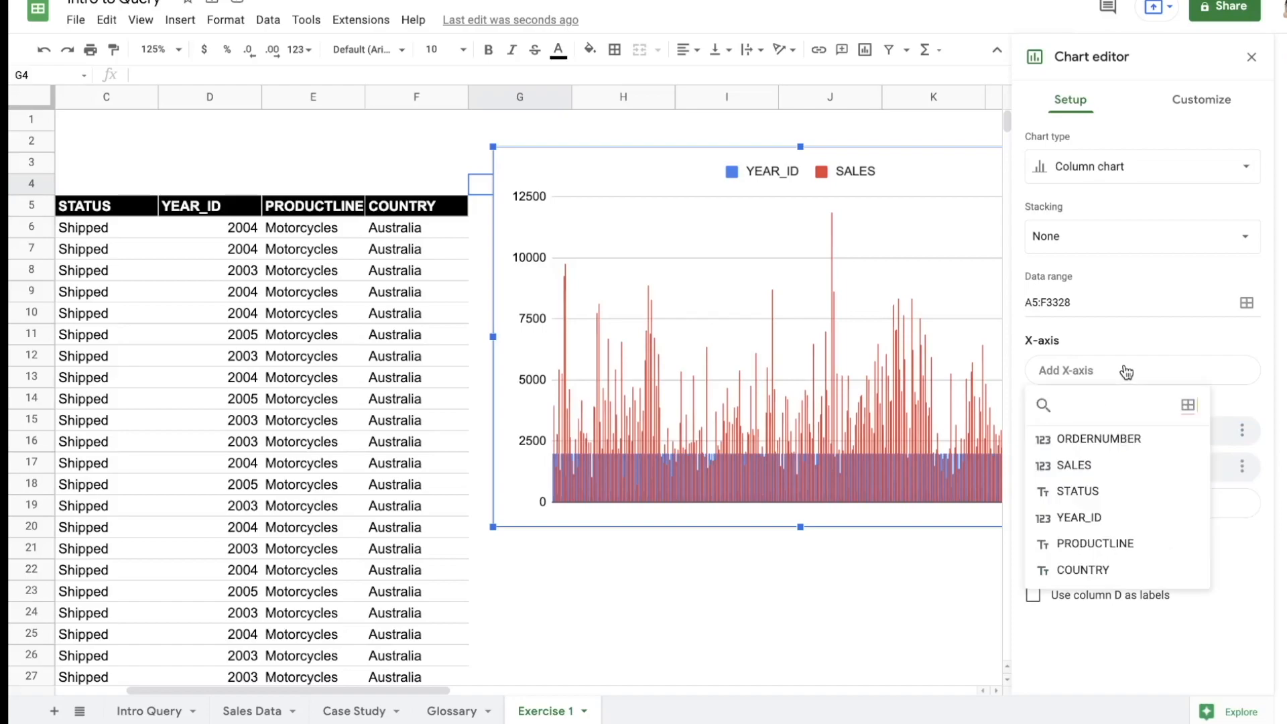
{"action": "left_click", "coordinate": [1109, 520]}
{"action": "left_click", "coordinate": [1241, 479]}
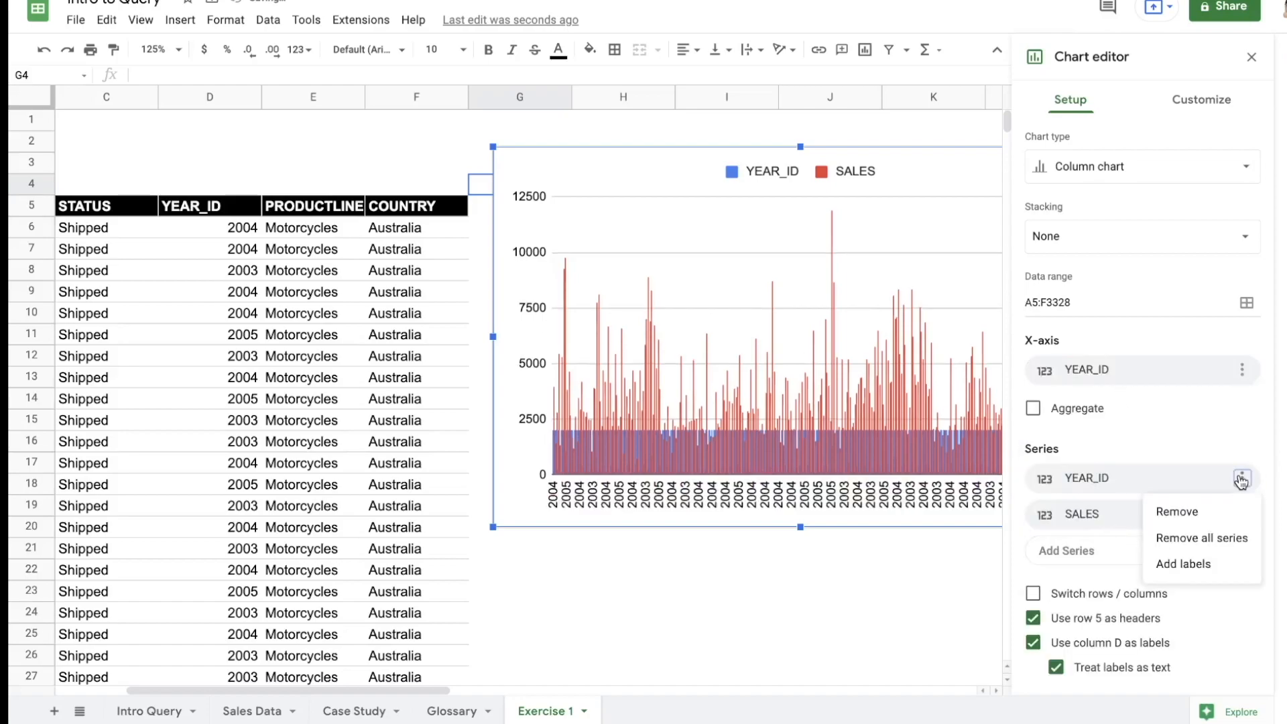
{"action": "left_click", "coordinate": [1213, 511]}
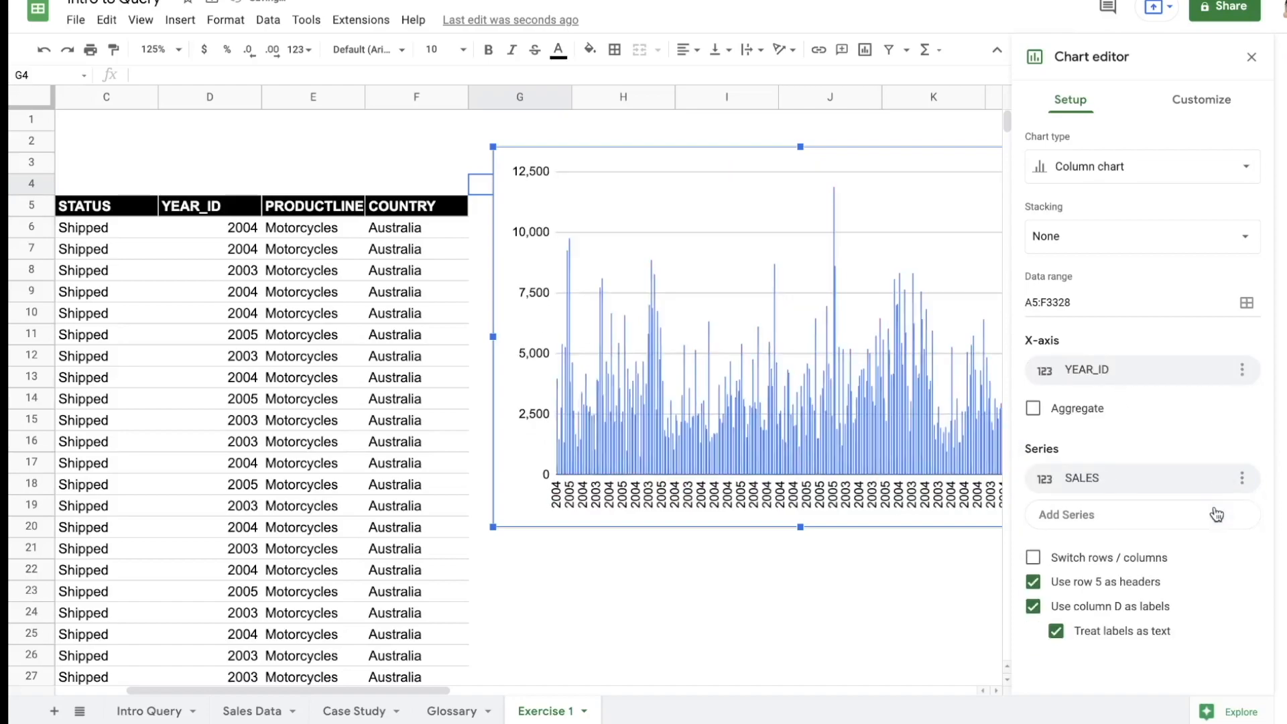
{"action": "left_click", "coordinate": [1080, 412]}
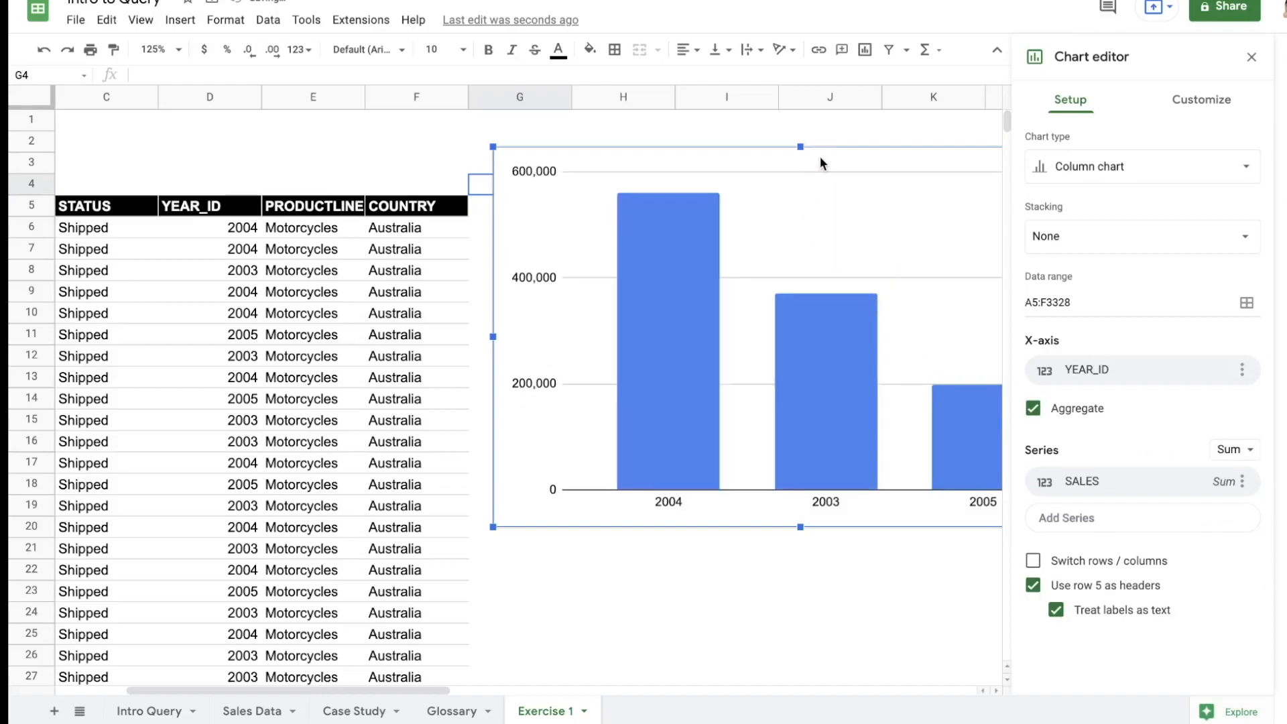
{"action": "left_click", "coordinate": [431, 136]}
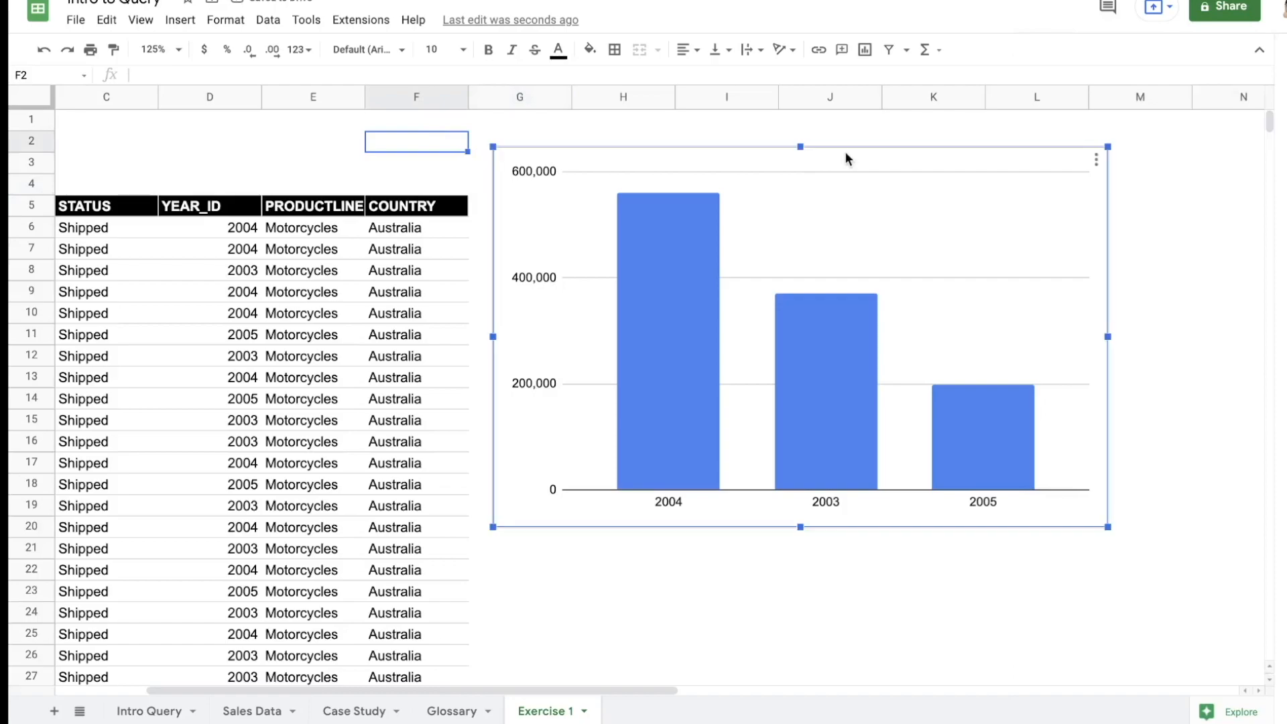
Step: Shrink the column chart proportionally so it spans about columns G to K and ends near row 16
{"action": "left_click_drag", "start_coordinate": [1110, 529], "coordinate": [736, 442]}
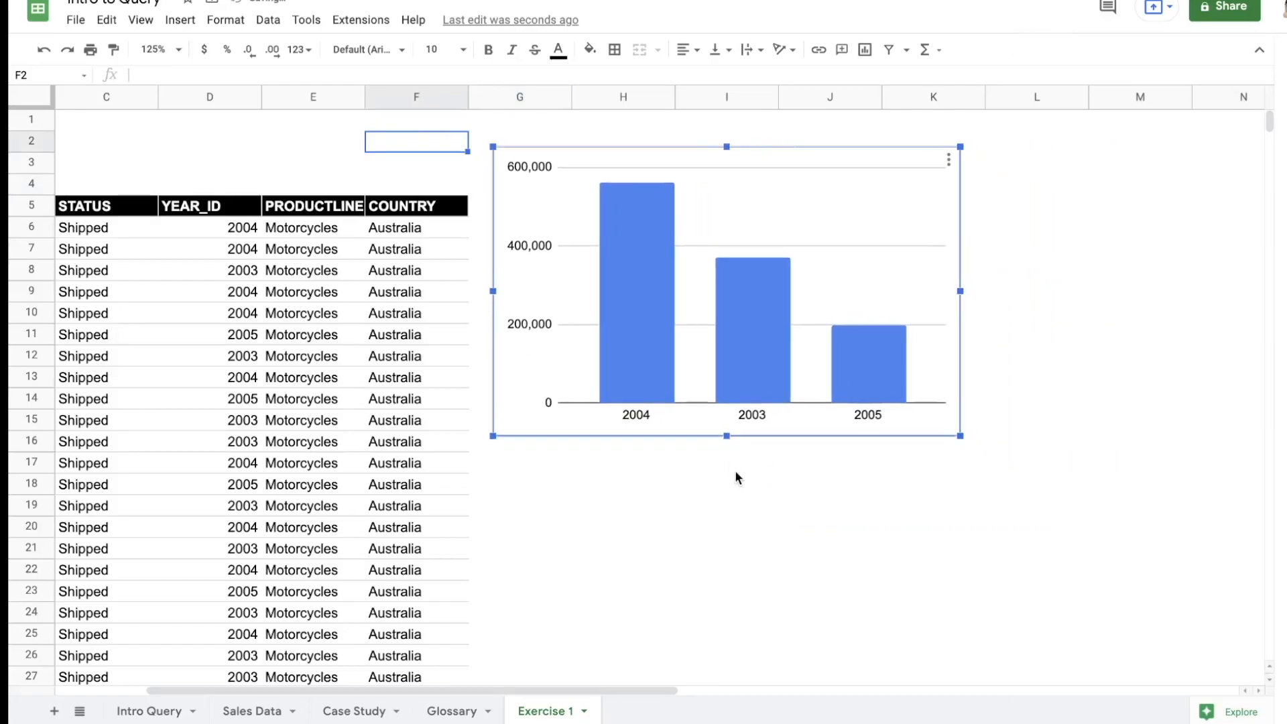
{"action": "left_click", "coordinate": [737, 467]}
Step: Set the column chart's border color to black in its chart style settings
{"action": "left_click", "coordinate": [817, 196]}
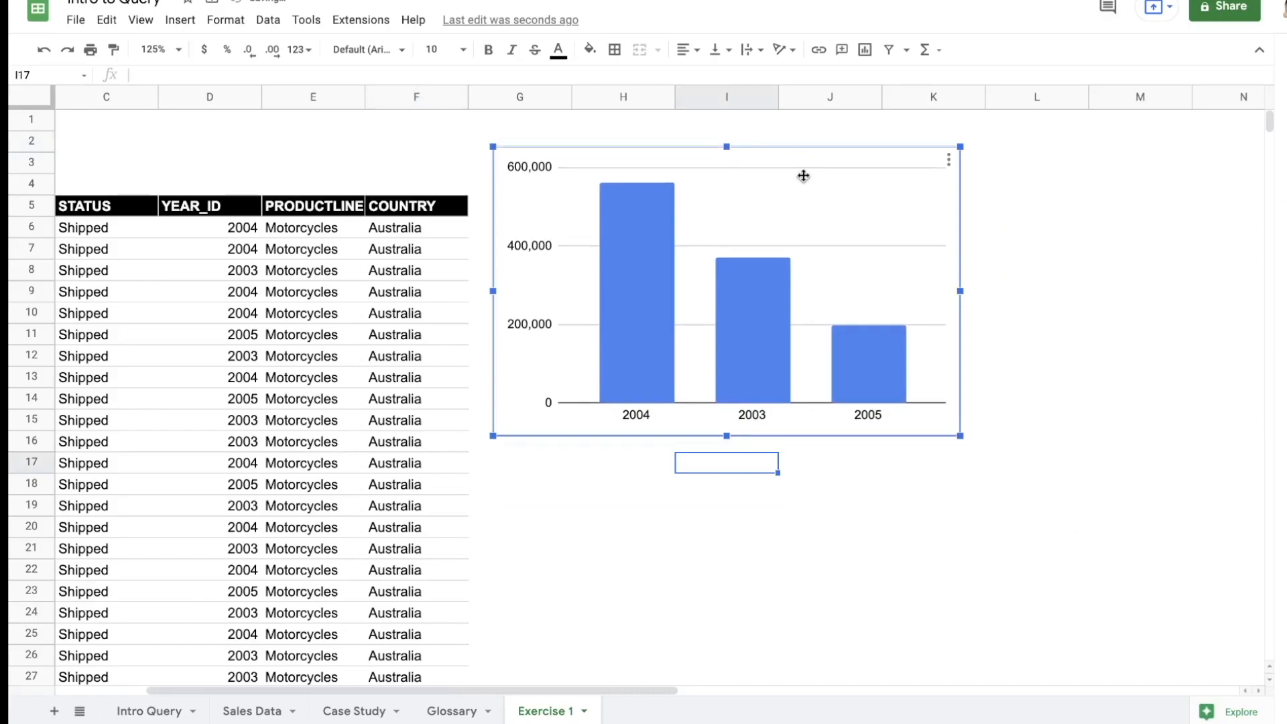
{"action": "double_click", "coordinate": [802, 175]}
{"action": "left_click", "coordinate": [1069, 101]}
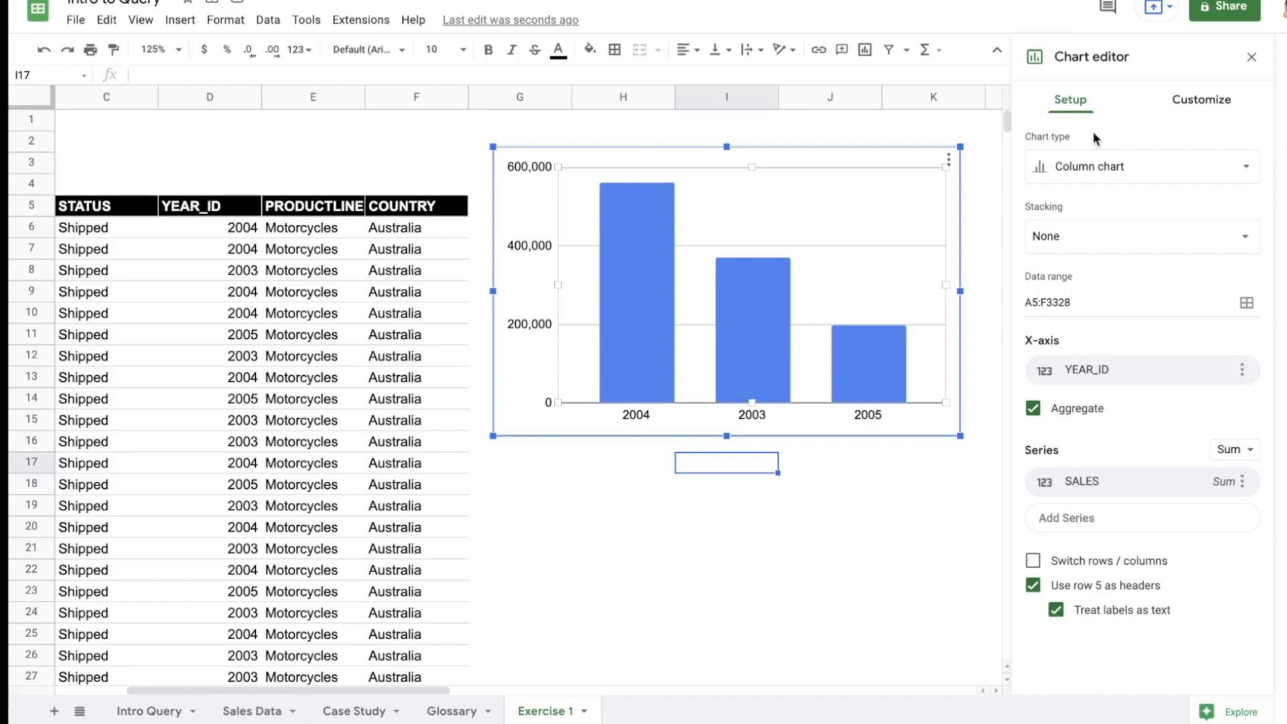
{"action": "left_click", "coordinate": [1200, 100]}
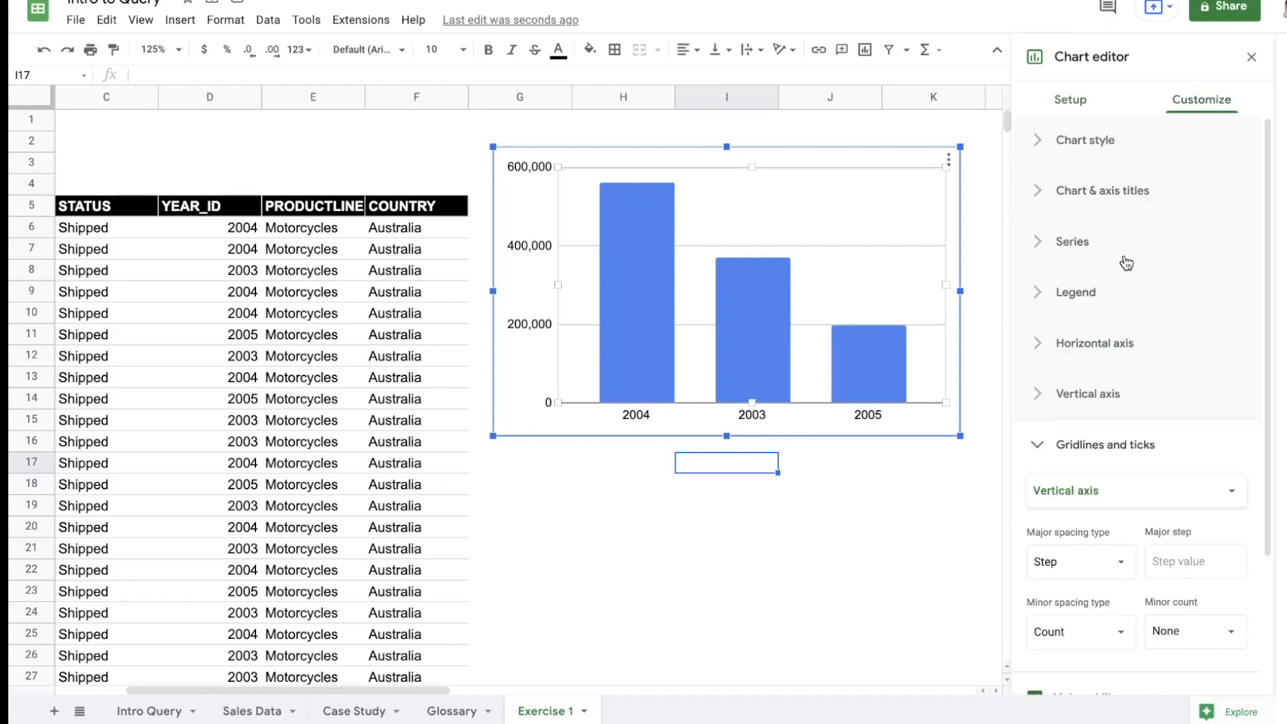
{"action": "left_click", "coordinate": [1117, 144]}
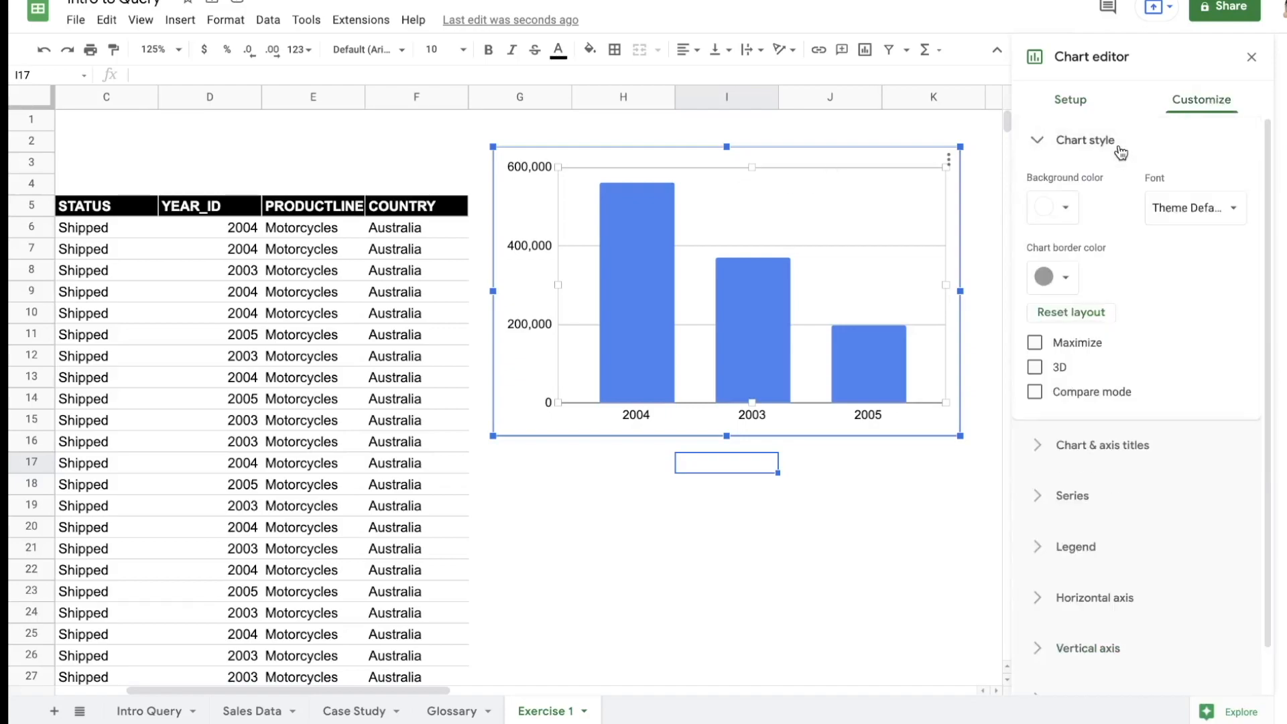
{"action": "left_click", "coordinate": [1071, 285]}
{"action": "left_click", "coordinate": [1046, 336]}
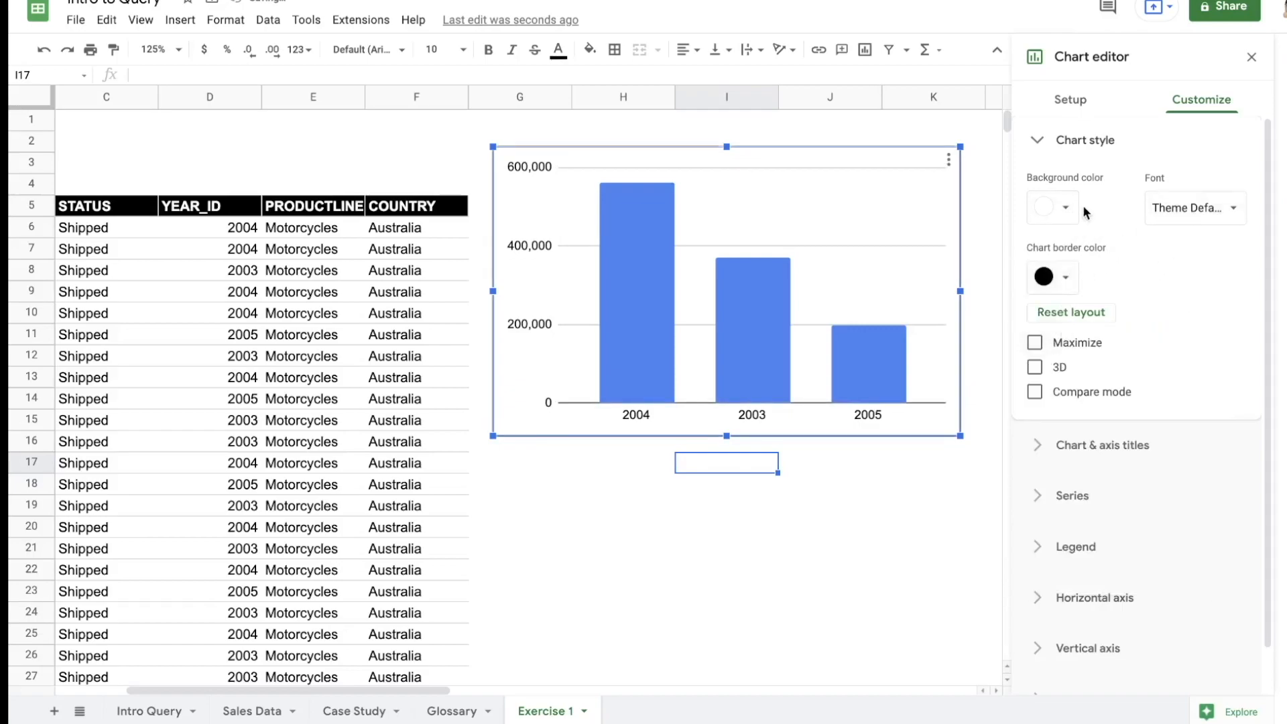
Step: Give the column chart the title "YoY Sales Performance"
{"action": "left_click", "coordinate": [1093, 449]}
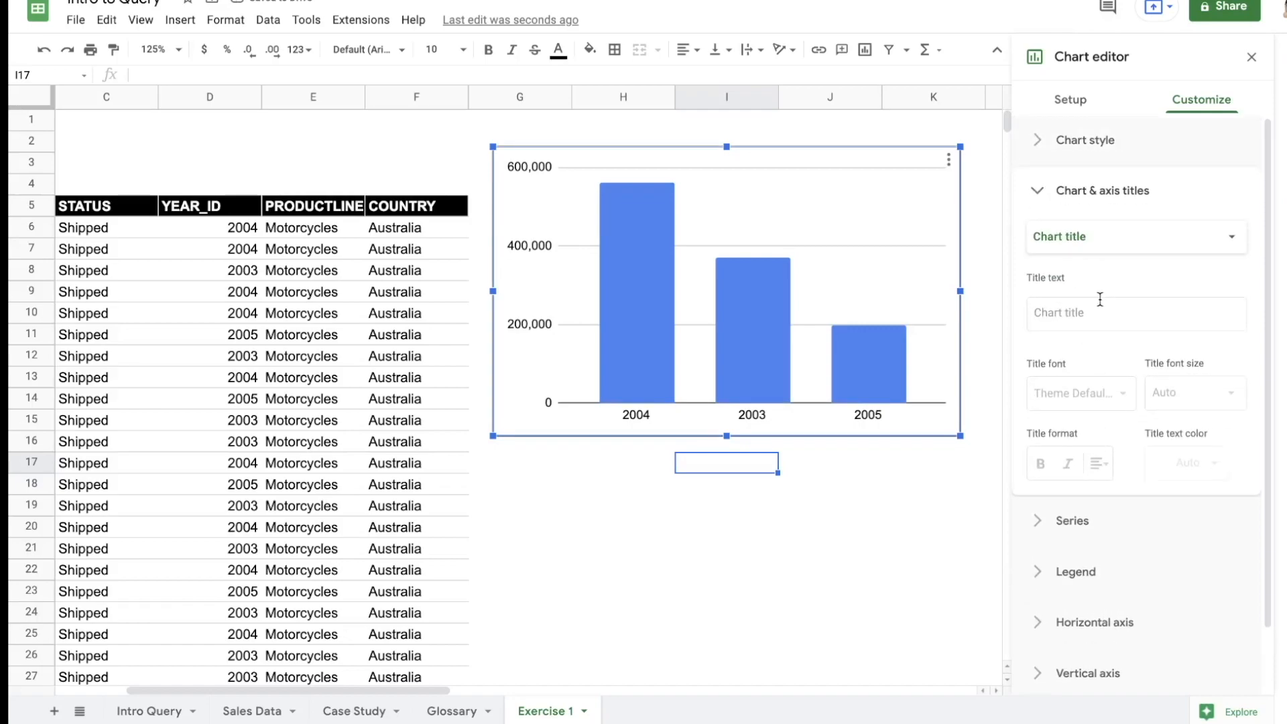
{"action": "left_click", "coordinate": [1099, 312]}
{"action": "type", "text": "Y"}
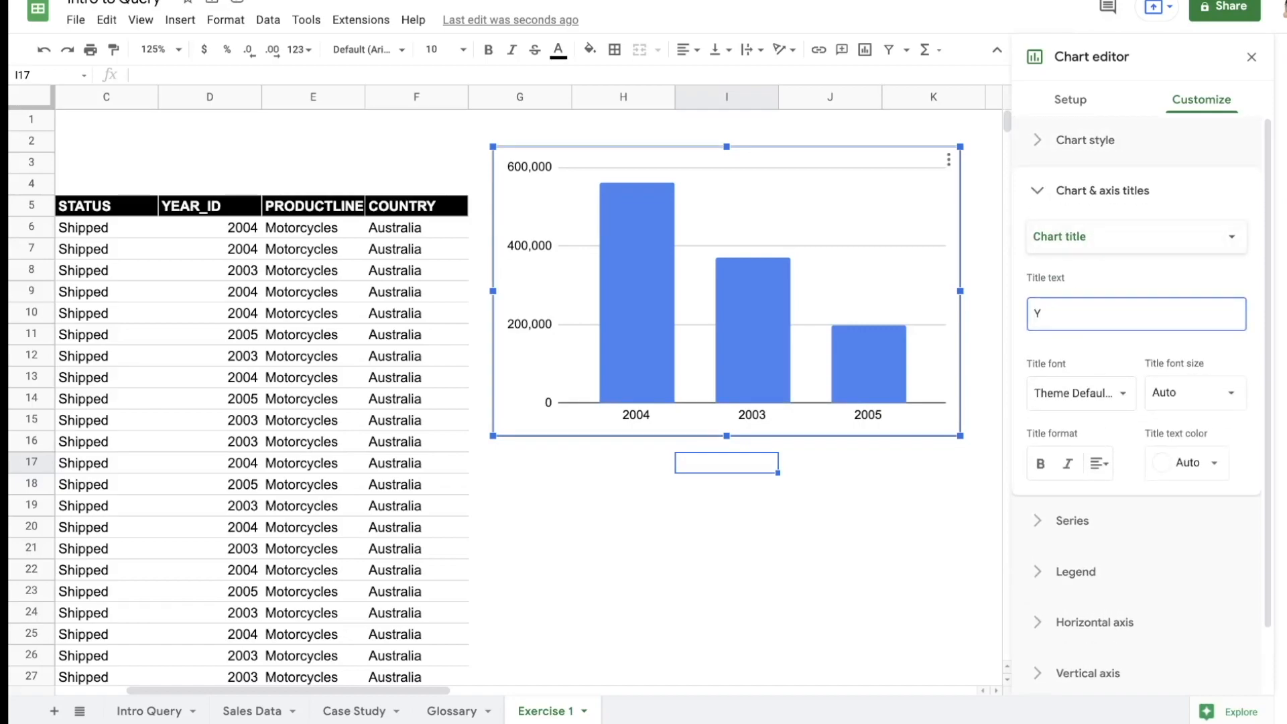
{"action": "type", "text": "oY Sales Performance"}
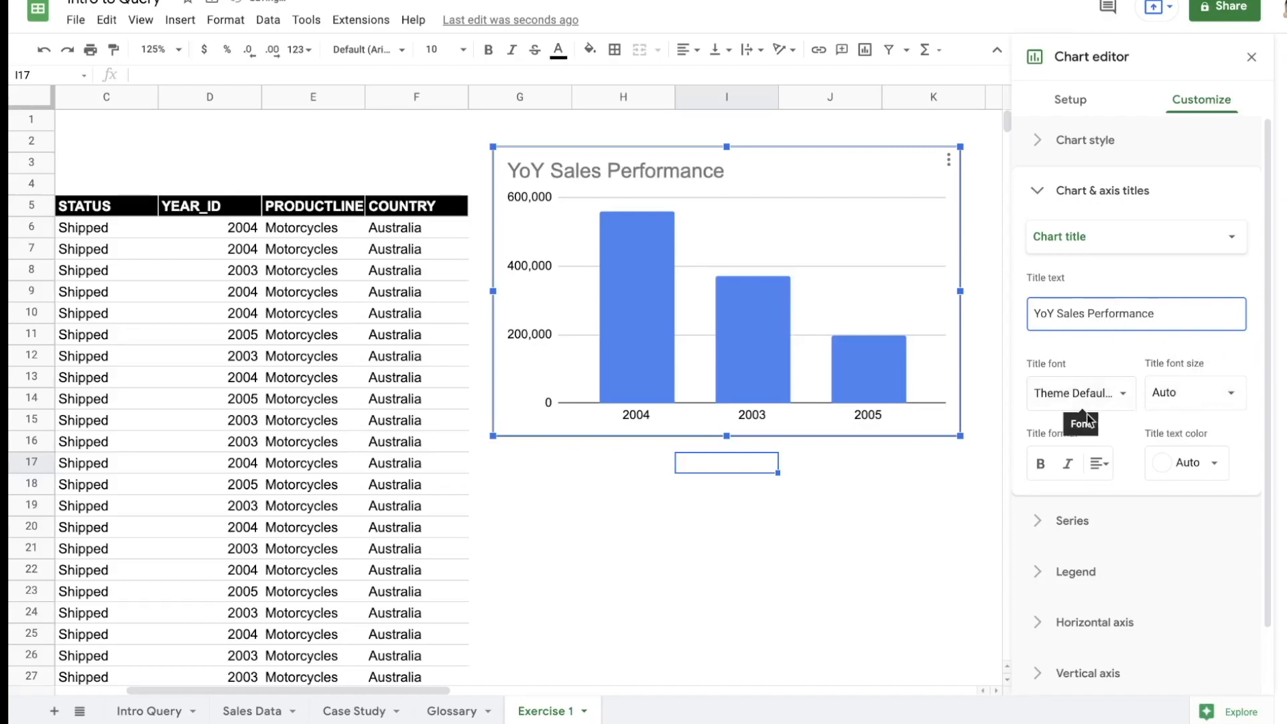
Step: Format the chart title as centered, bold and black
{"action": "left_click", "coordinate": [1100, 464]}
{"action": "left_click", "coordinate": [1122, 496]}
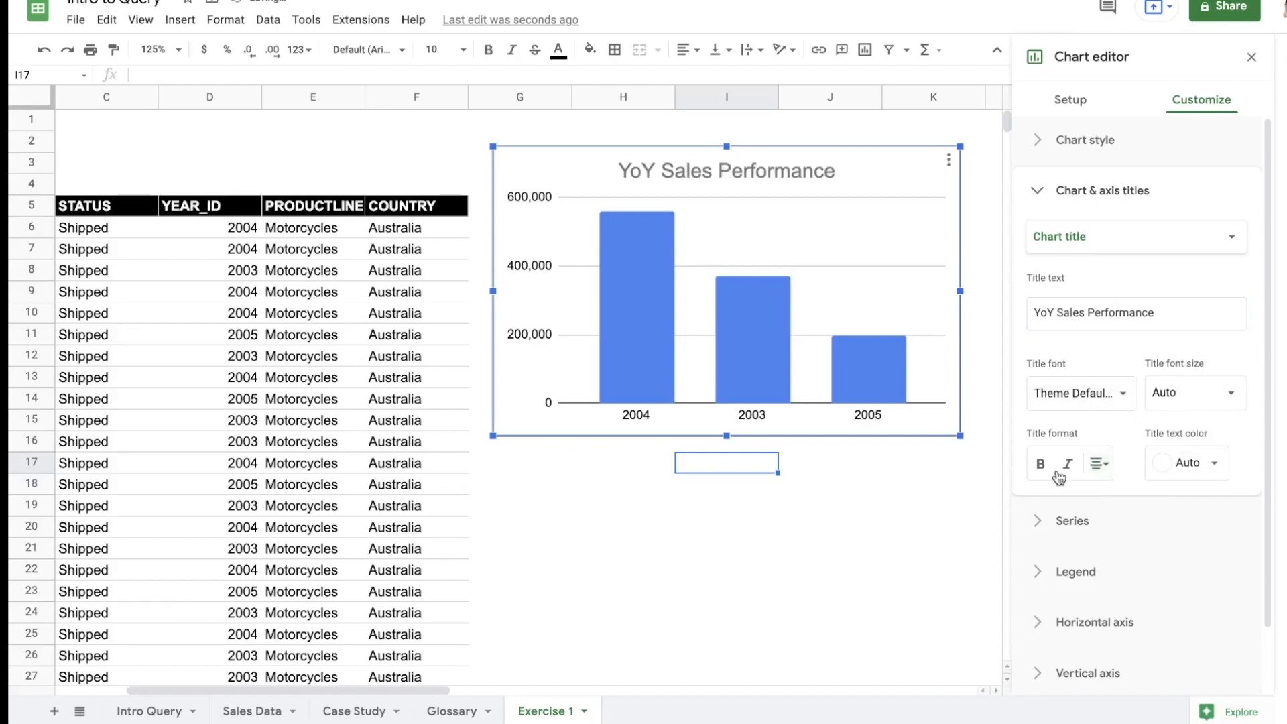
{"action": "left_click", "coordinate": [1041, 464]}
{"action": "left_click", "coordinate": [1215, 465]}
{"action": "left_click", "coordinate": [1053, 270]}
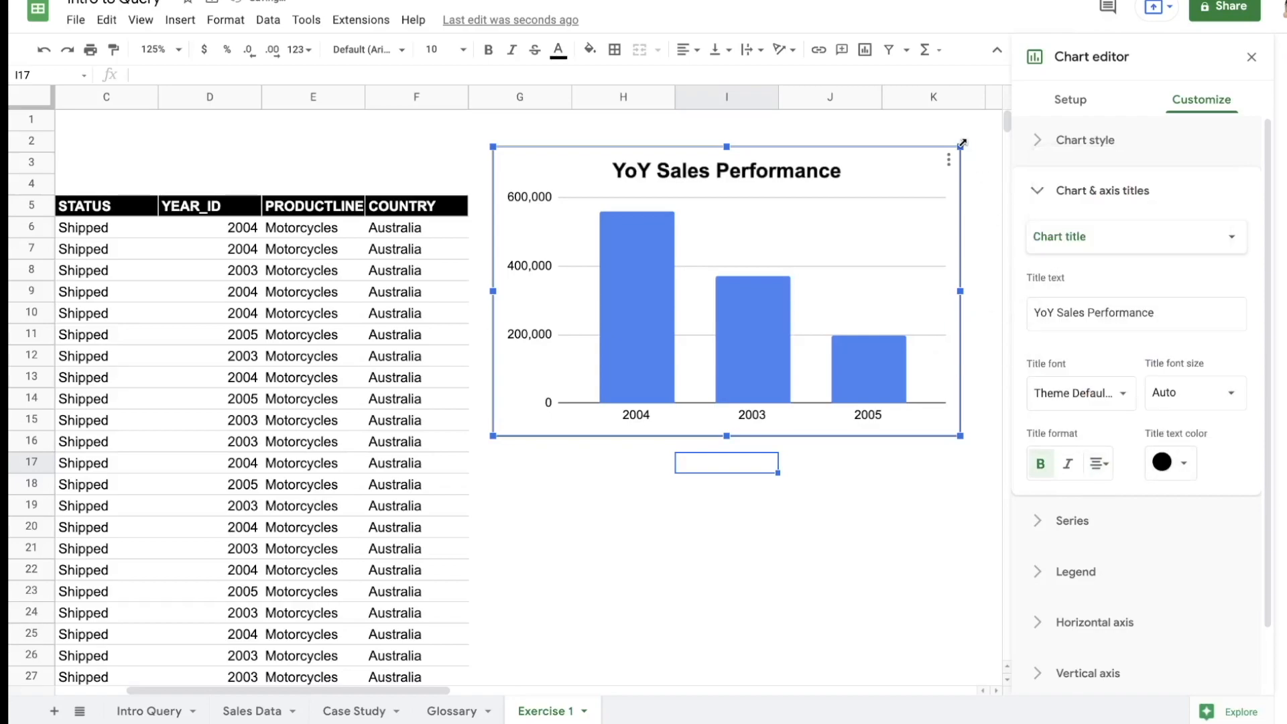
Step: Shrink the column chart to about columns G to J and align its top edge with header row 5
{"action": "left_click_drag", "start_coordinate": [963, 143], "coordinate": [892, 192]}
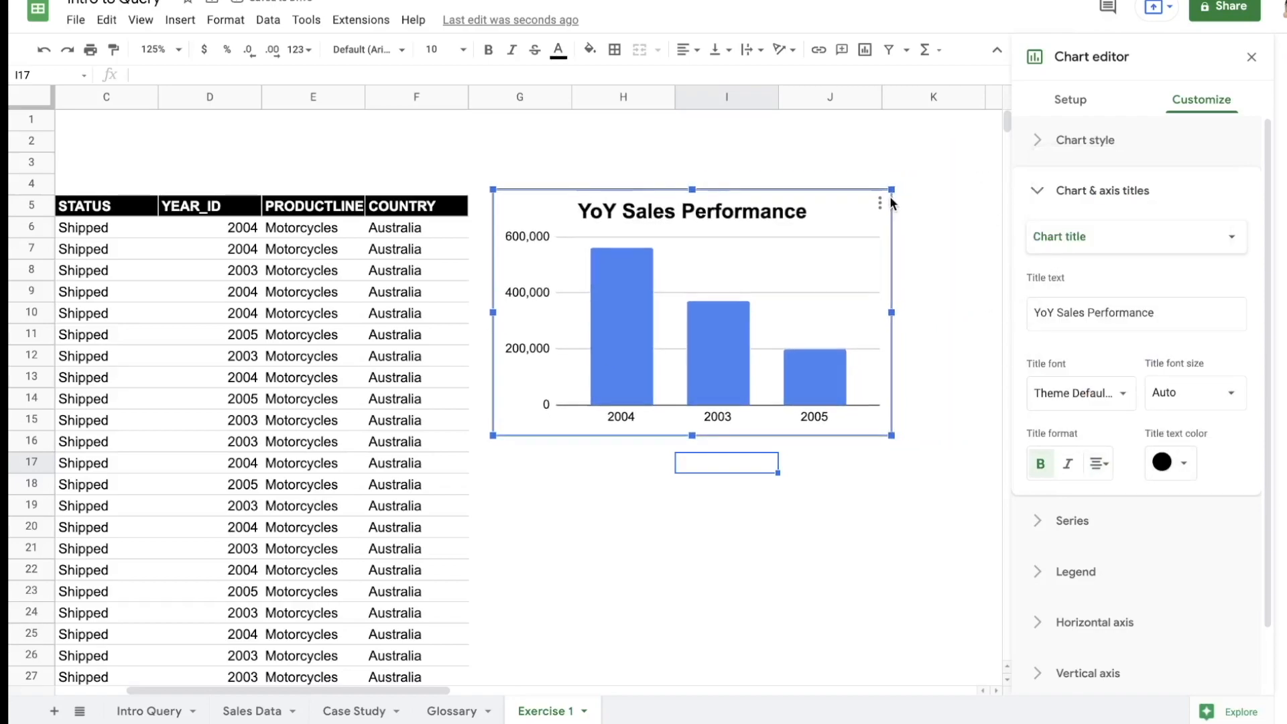
{"action": "left_click", "coordinate": [943, 227]}
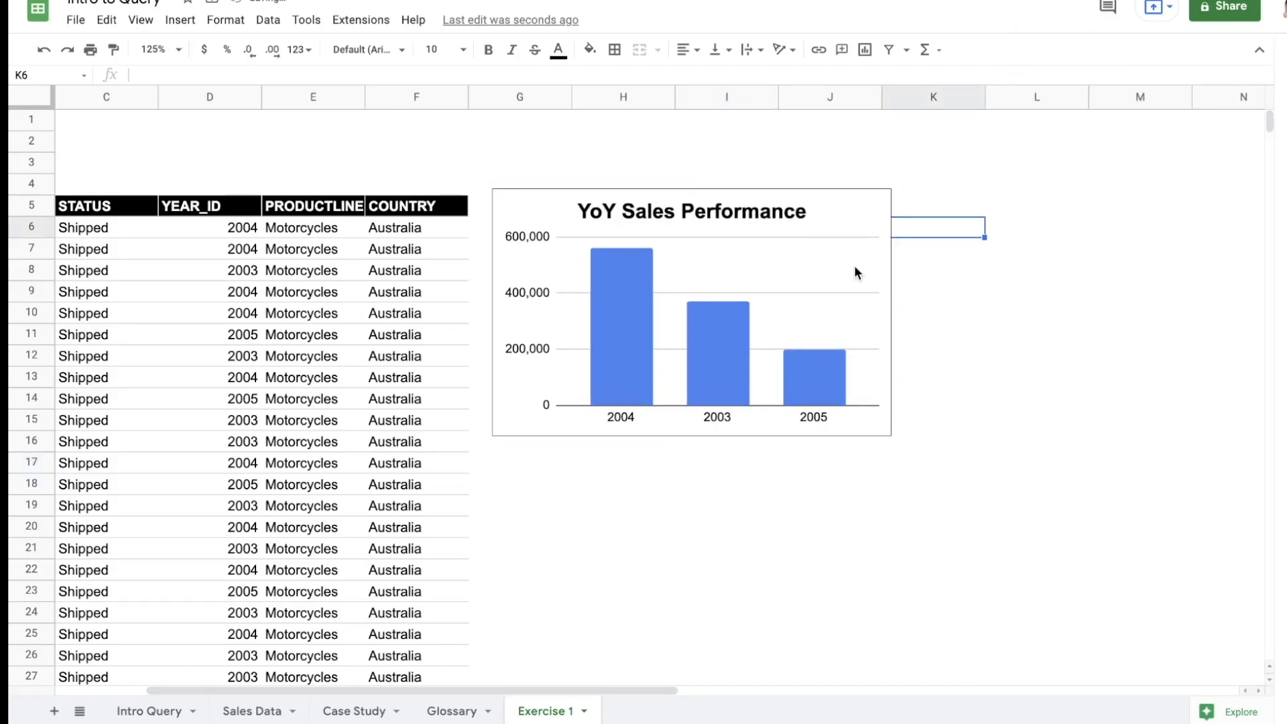
{"action": "left_click", "coordinate": [859, 248]}
{"action": "left_click_drag", "start_coordinate": [892, 314], "coordinate": [848, 316]}
{"action": "left_click_drag", "start_coordinate": [813, 195], "coordinate": [822, 200]}
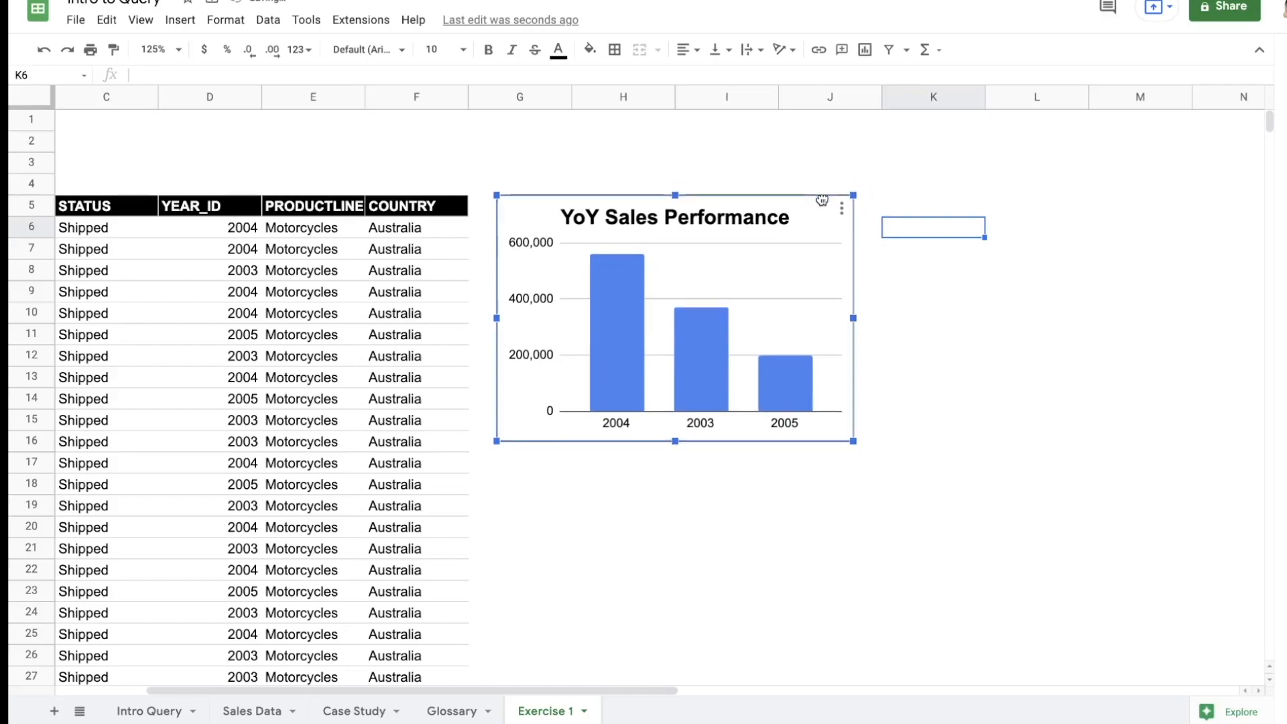
Step: Paste a copy of the column chart and place it beside the original, level with row 5
{"action": "scroll", "coordinate": [828, 244], "scroll_direction": "down", "scroll_amount": 1}
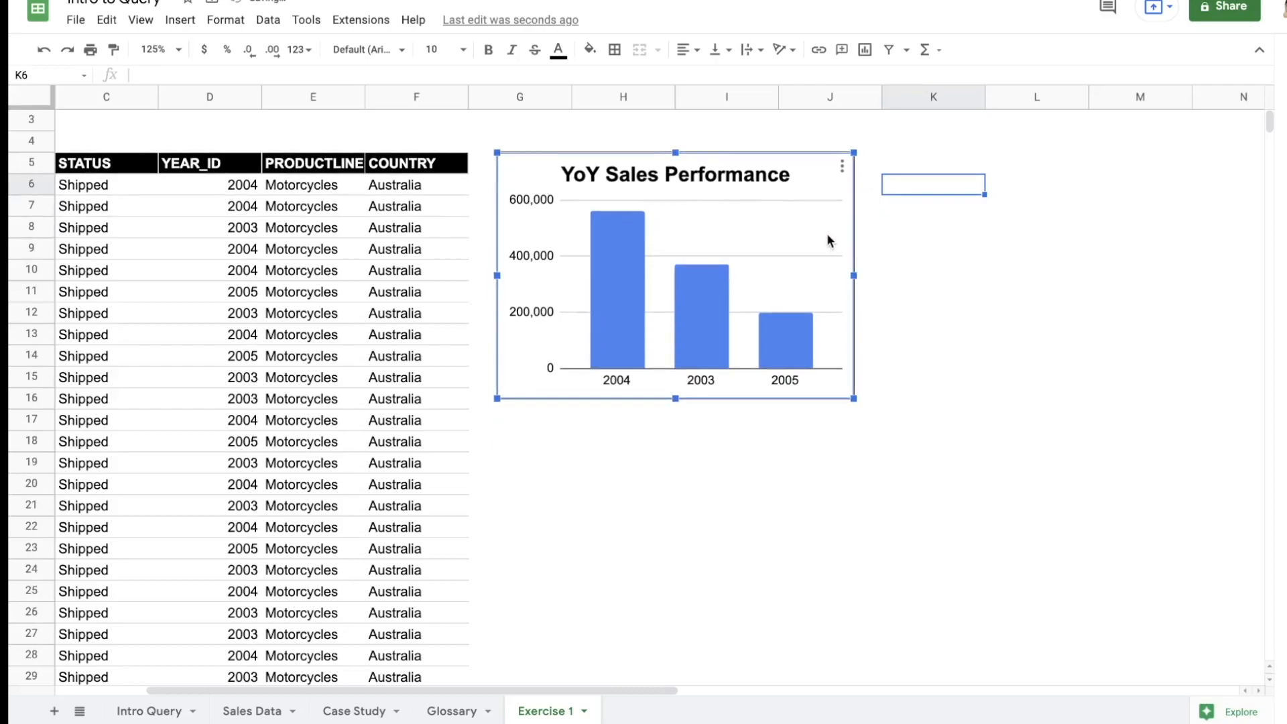
{"action": "key", "text": "ctrl+v"}
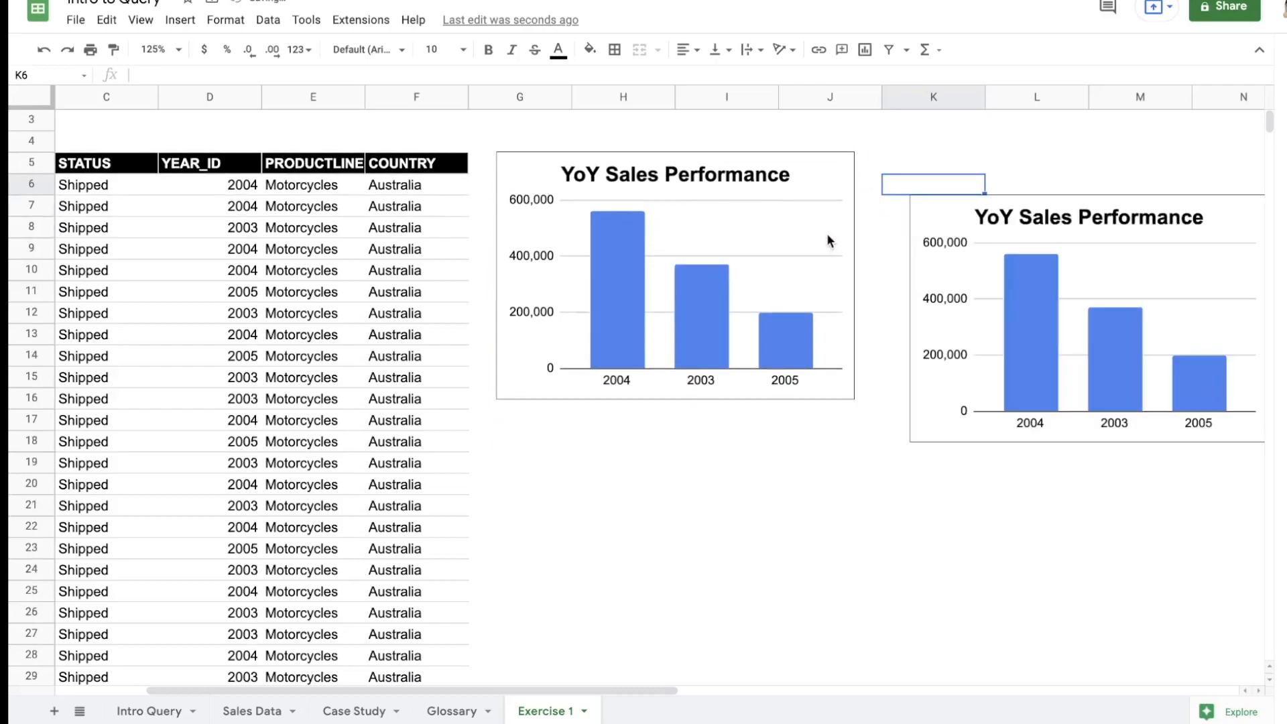
{"action": "left_click", "coordinate": [1078, 169]}
{"action": "left_click_drag", "start_coordinate": [1081, 203], "coordinate": [1060, 165]}
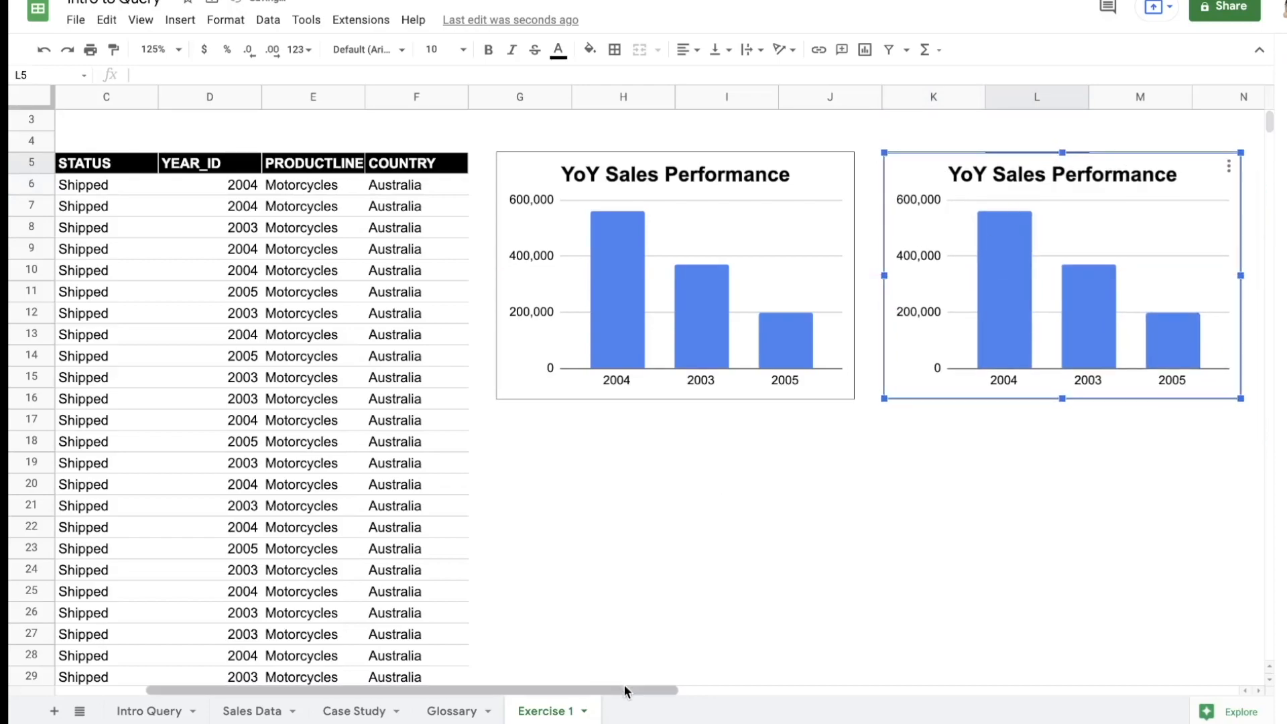
Step: Change the copied chart's type to a pie chart
{"action": "left_click_drag", "start_coordinate": [624, 689], "coordinate": [668, 690]}
{"action": "double_click", "coordinate": [1053, 229]}
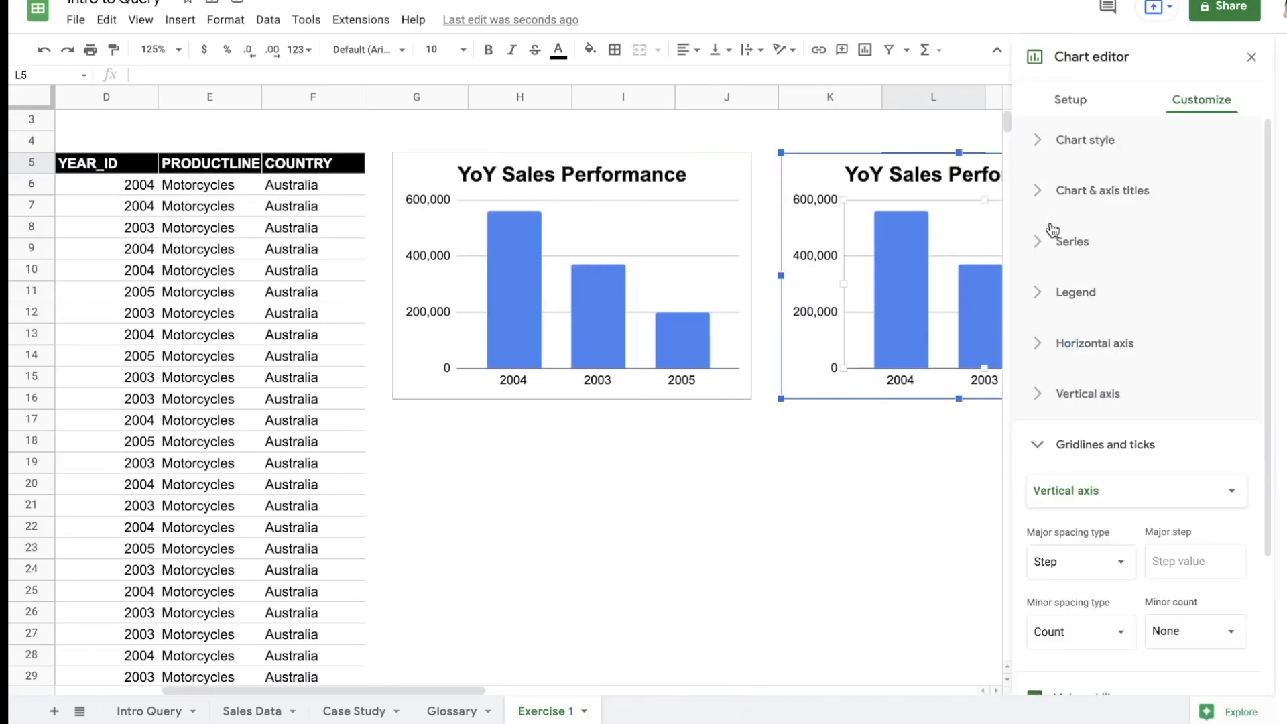
{"action": "left_click", "coordinate": [1092, 99]}
{"action": "left_click", "coordinate": [1126, 167]}
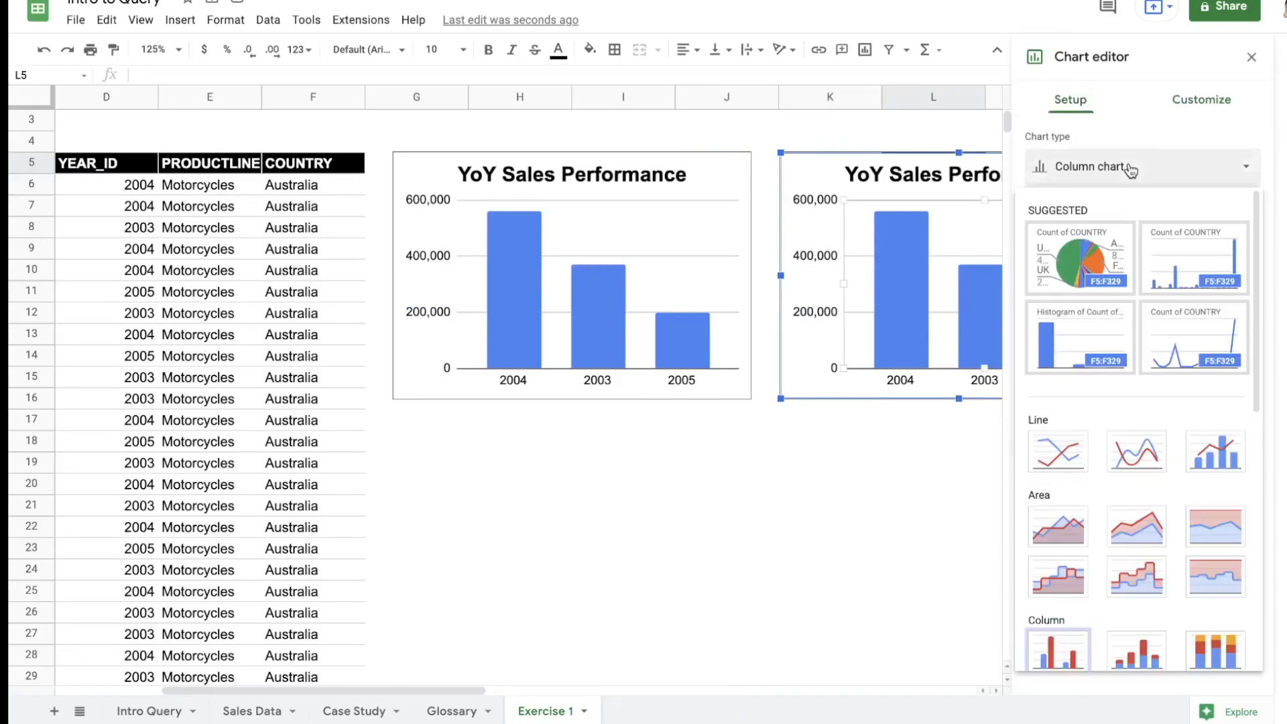
{"action": "scroll", "coordinate": [1066, 348], "scroll_direction": "down", "scroll_amount": 8}
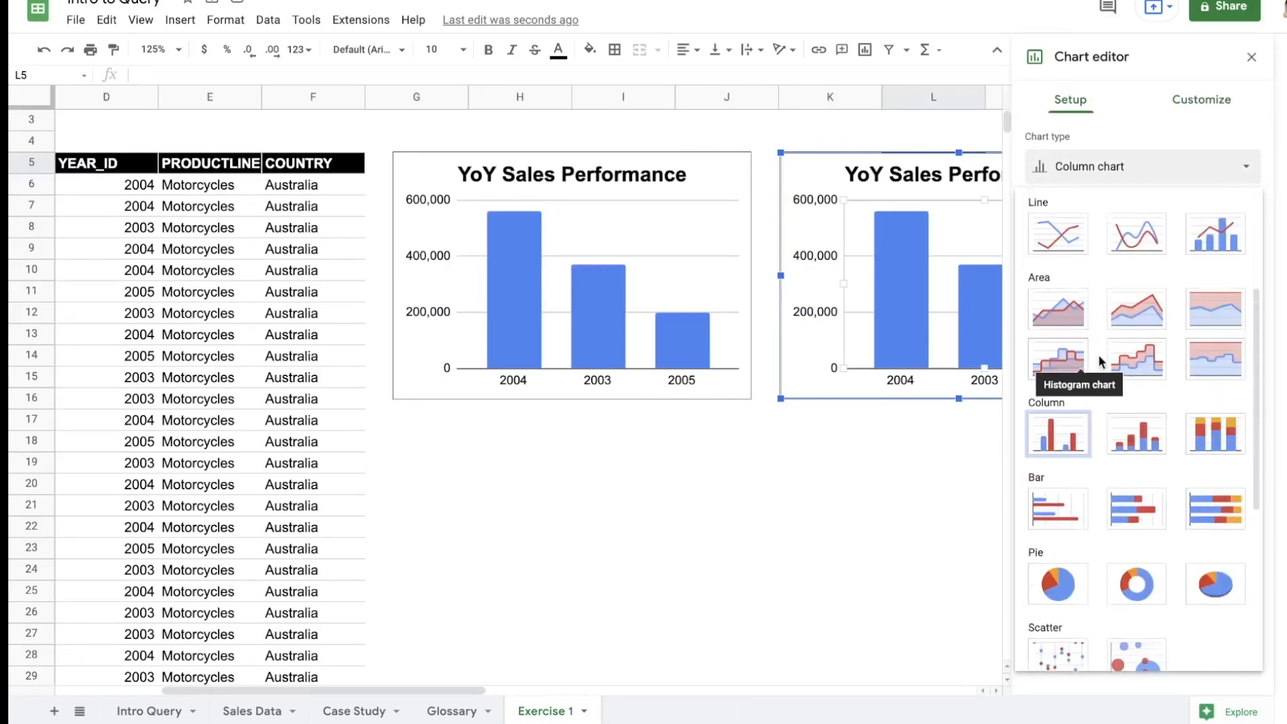
{"action": "left_click", "coordinate": [1063, 305]}
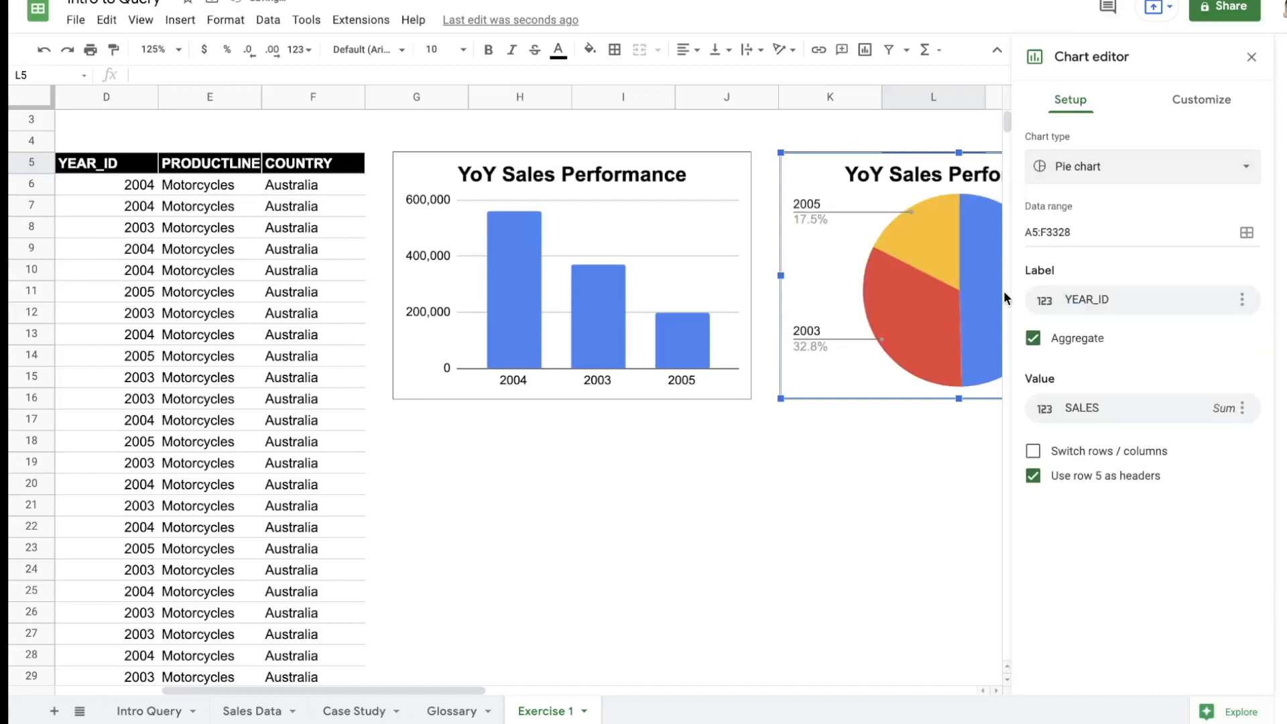
Step: Set the pie chart's label field to COUNTRY, keeping the sum of SALES as its value
{"action": "left_click", "coordinate": [1218, 408]}
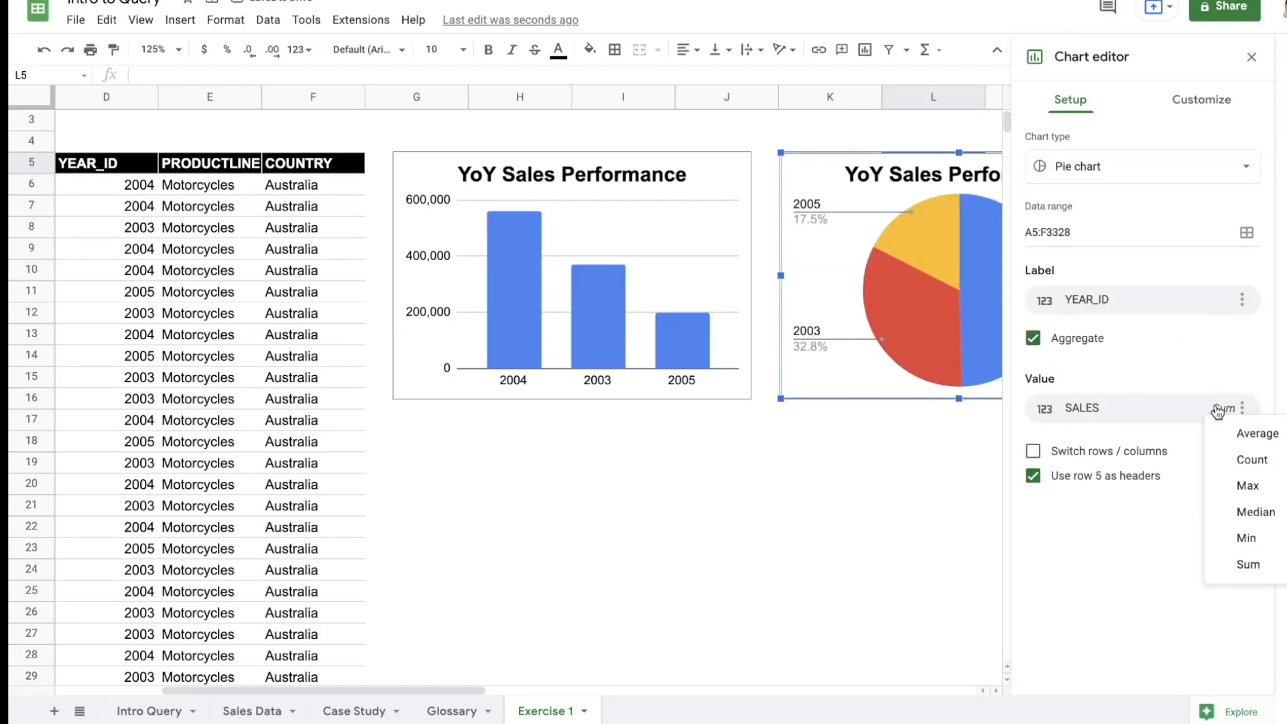
{"action": "left_click", "coordinate": [1108, 410]}
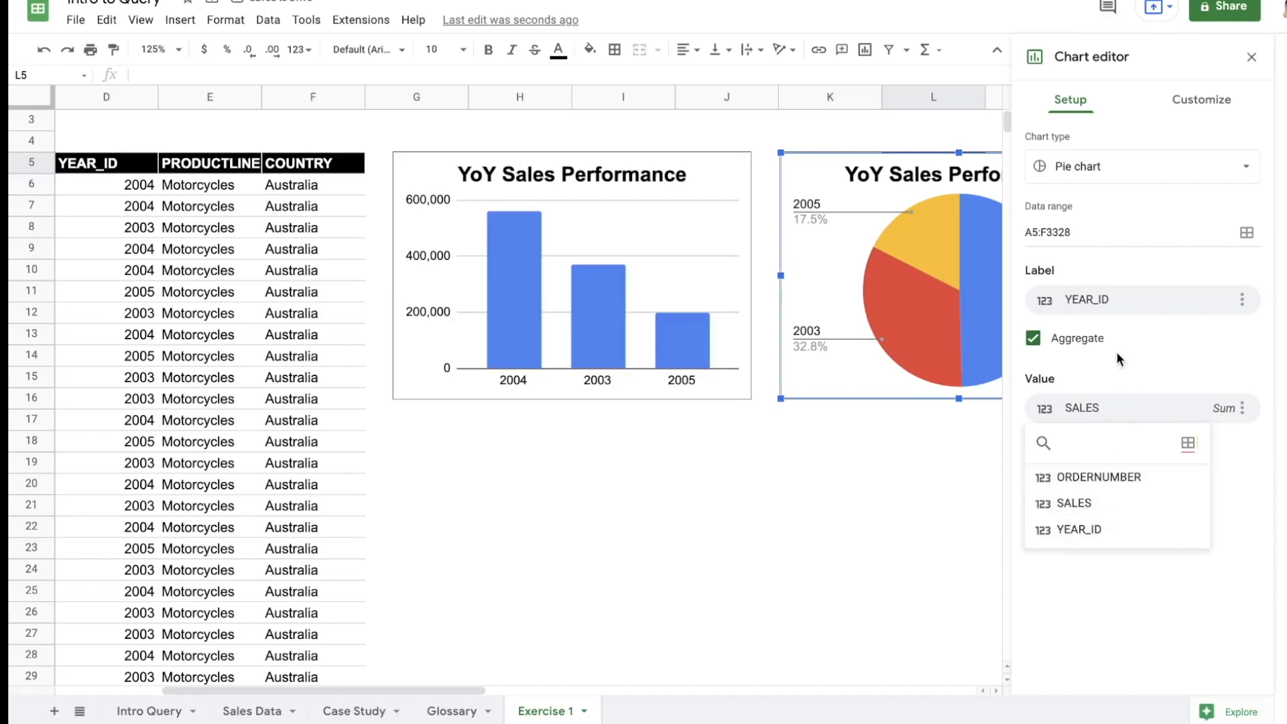
{"action": "left_click", "coordinate": [1108, 304]}
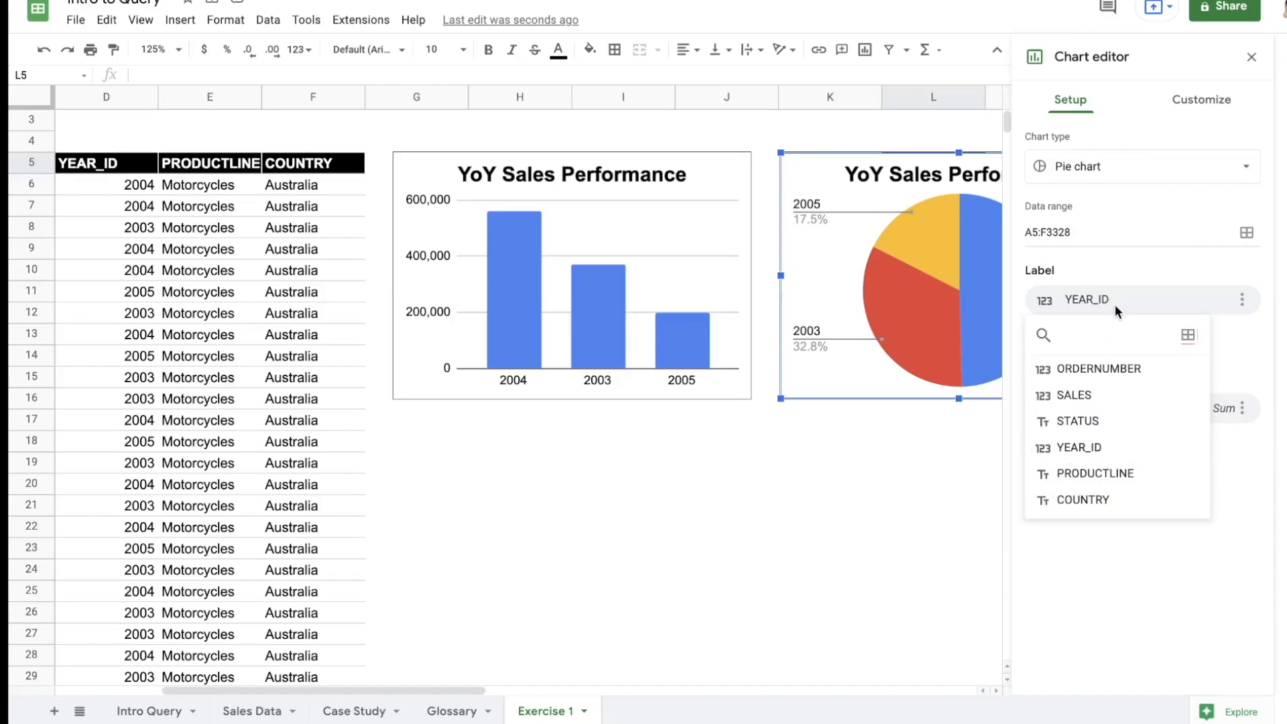
{"action": "left_click", "coordinate": [1107, 500]}
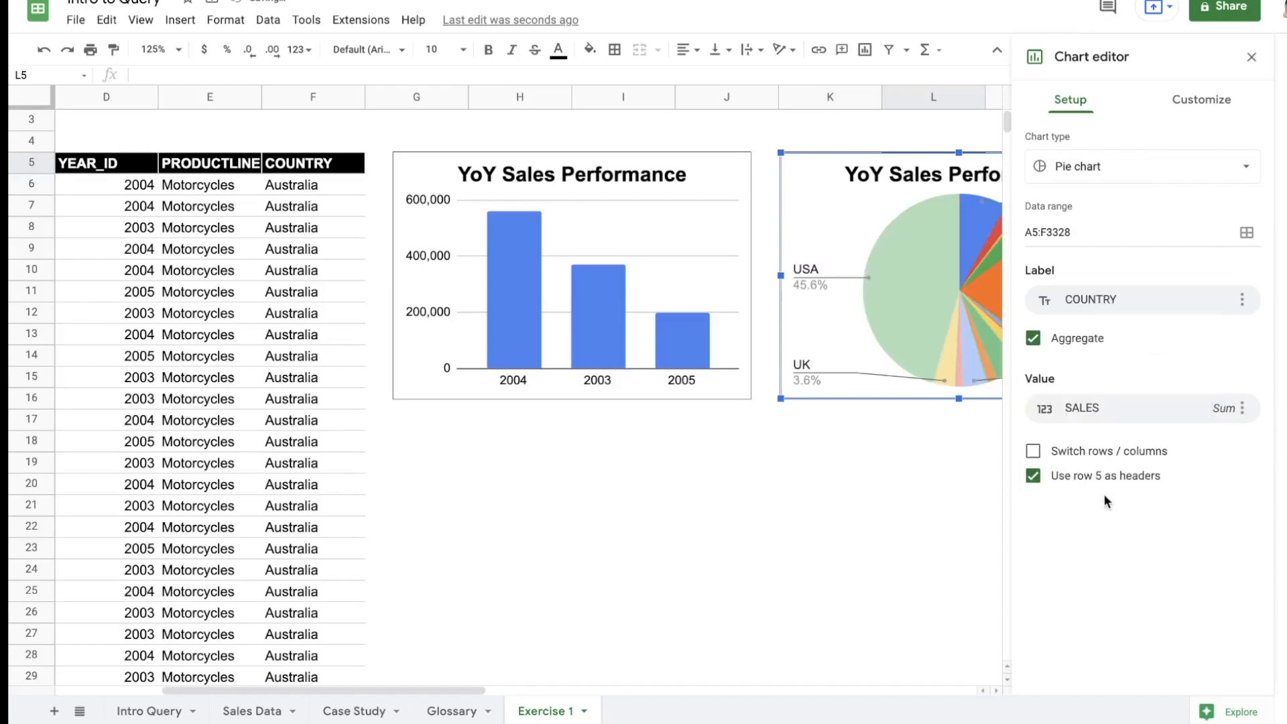
{"action": "left_click", "coordinate": [847, 488]}
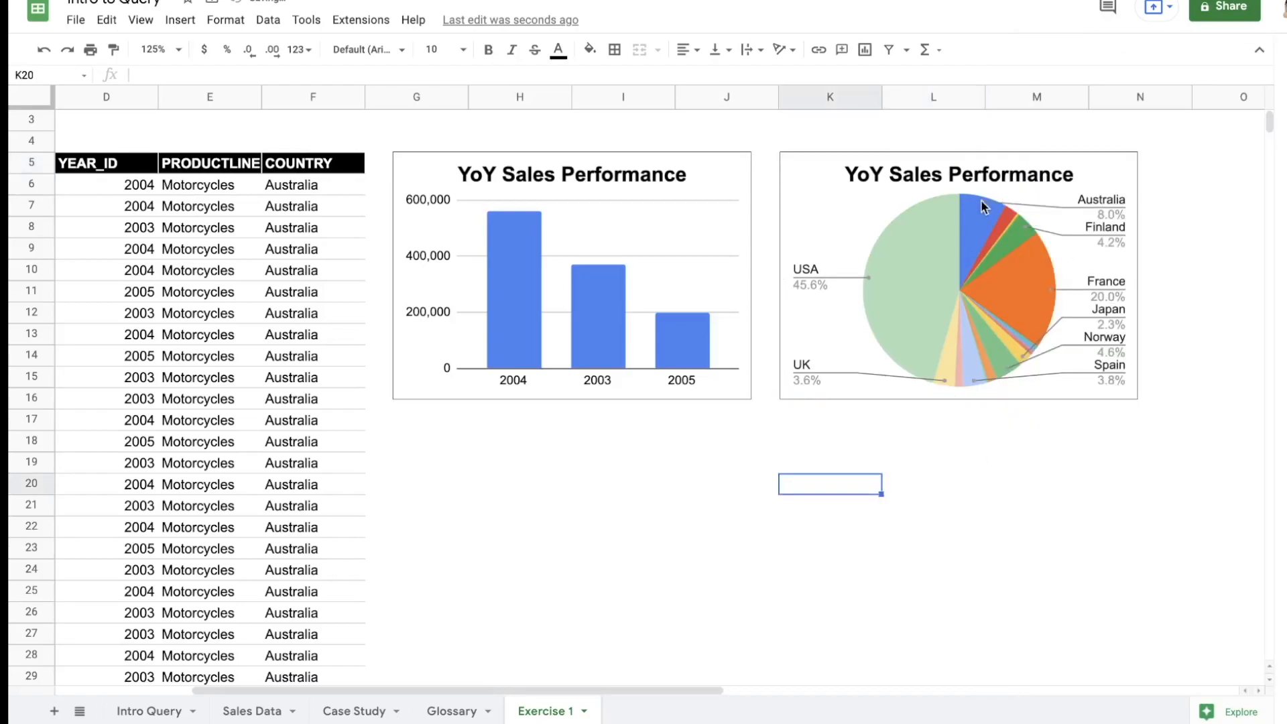
Step: Retitle the pie chart "Country Sales Perfomance"
{"action": "left_click", "coordinate": [1091, 162]}
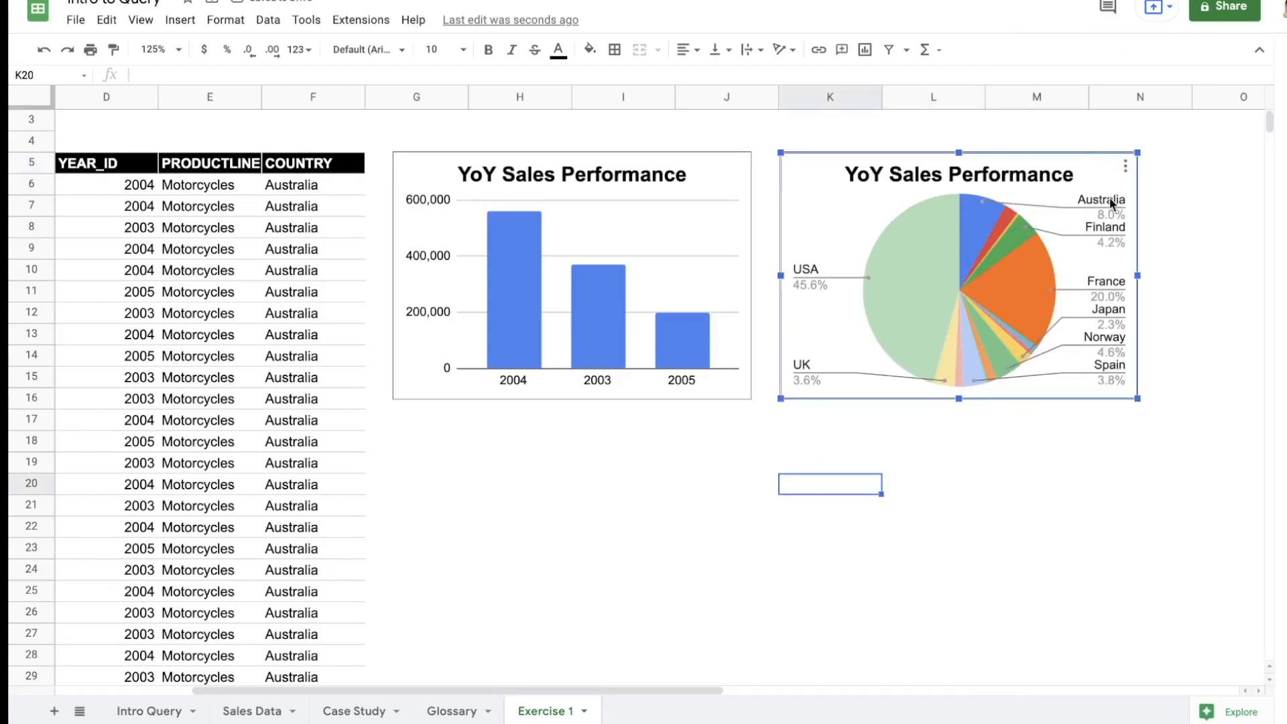
{"action": "double_click", "coordinate": [994, 176]}
{"action": "left_click", "coordinate": [944, 174]}
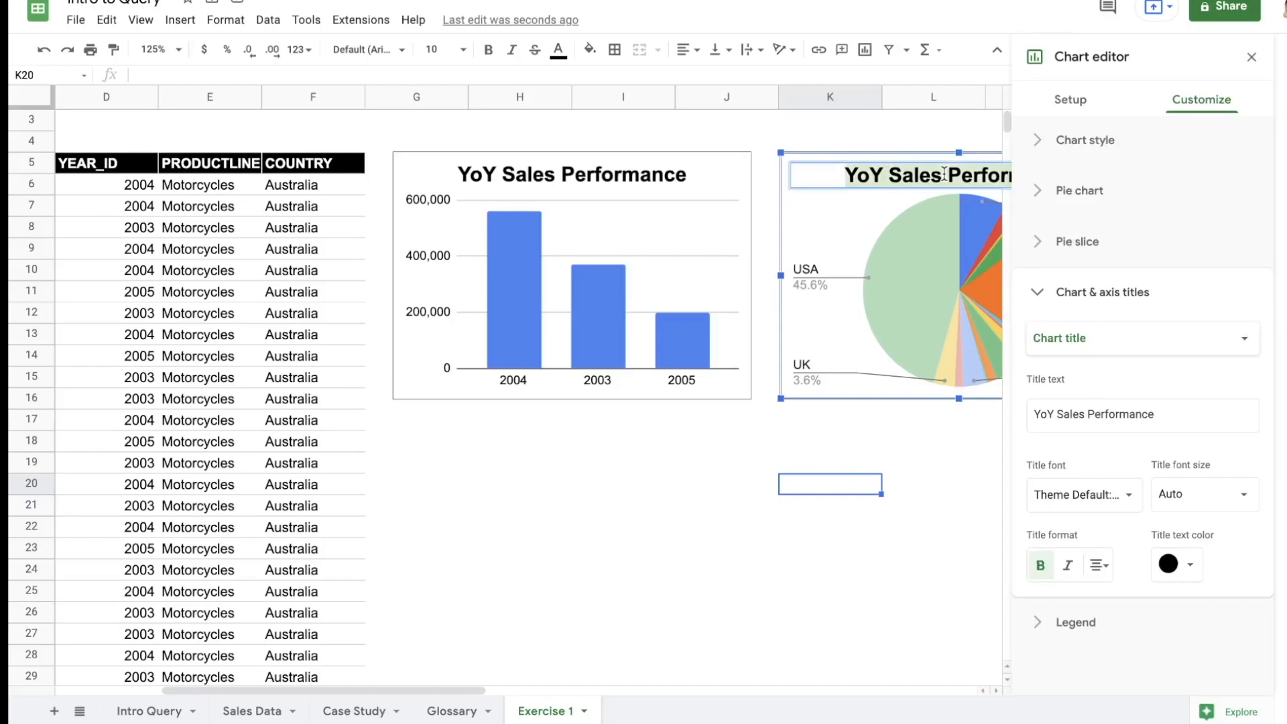
{"action": "type", "text": "Count"}
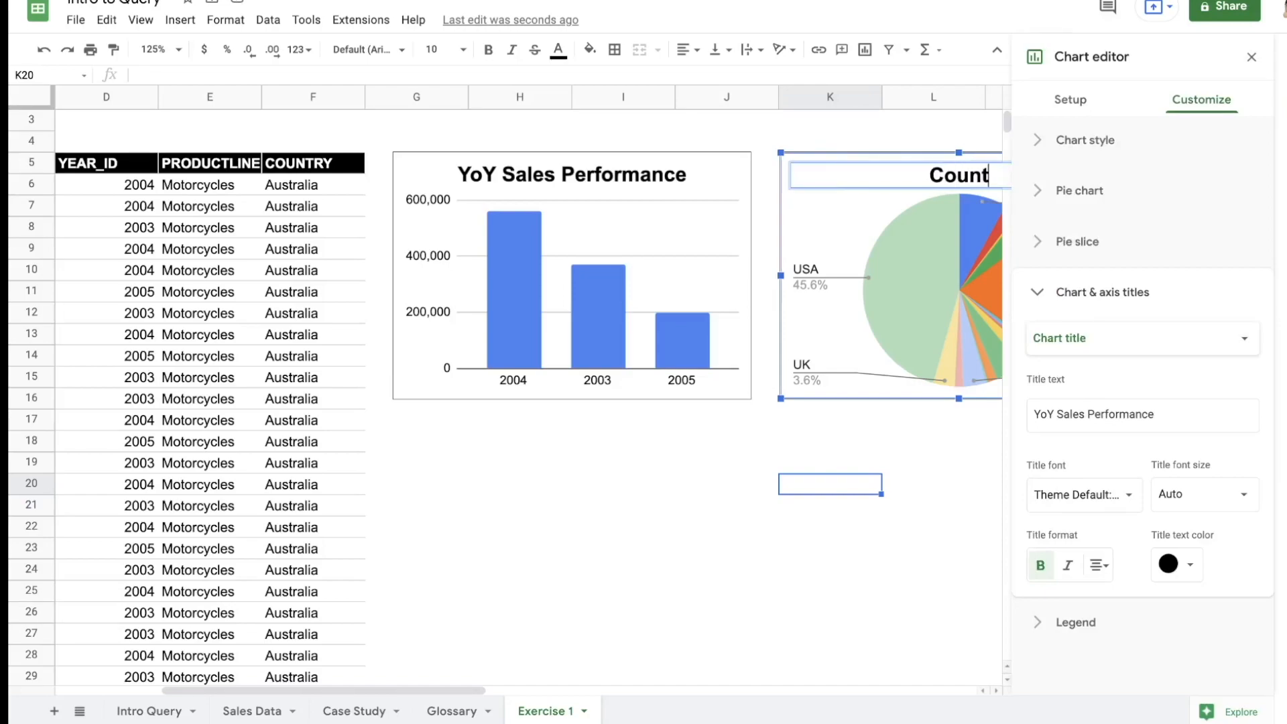
{"action": "type", "text": "ry Per"}
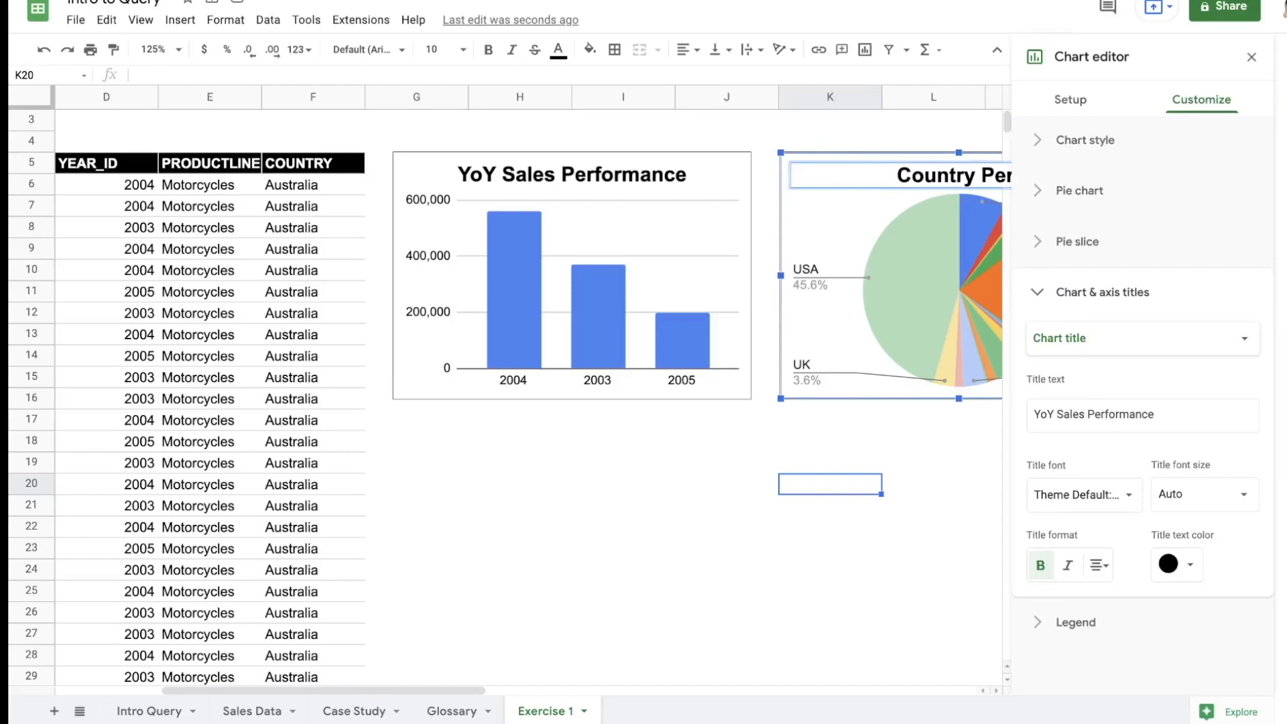
{"action": "type", "text": "formance"}
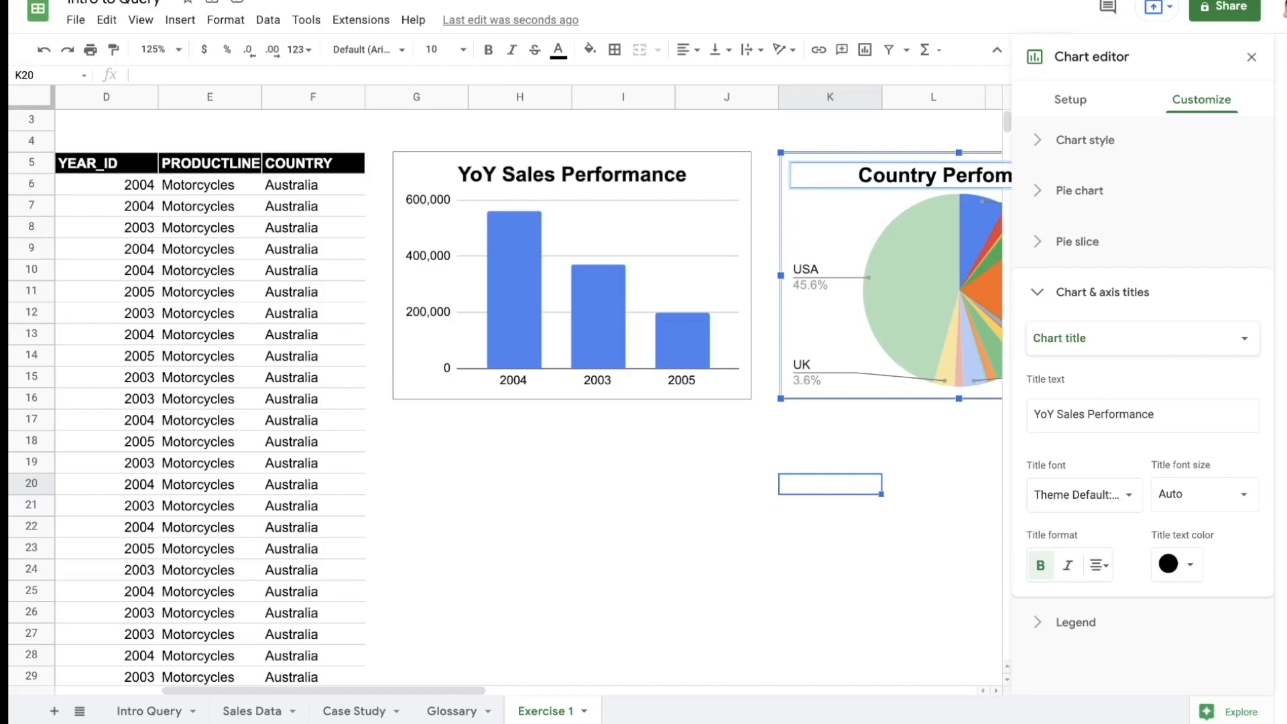
{"action": "left_click", "coordinate": [944, 175]}
{"action": "type", "text": "Sals"}
{"action": "type", "text": "s"}
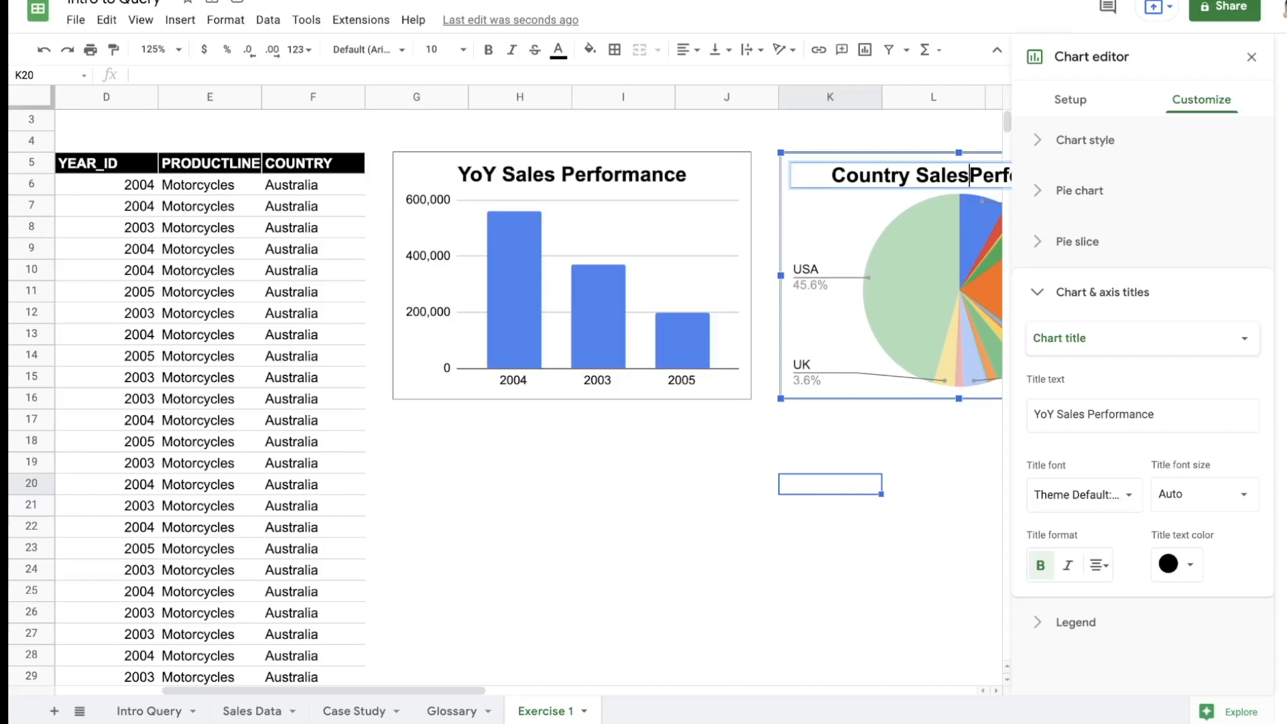
{"action": "left_click", "coordinate": [857, 482]}
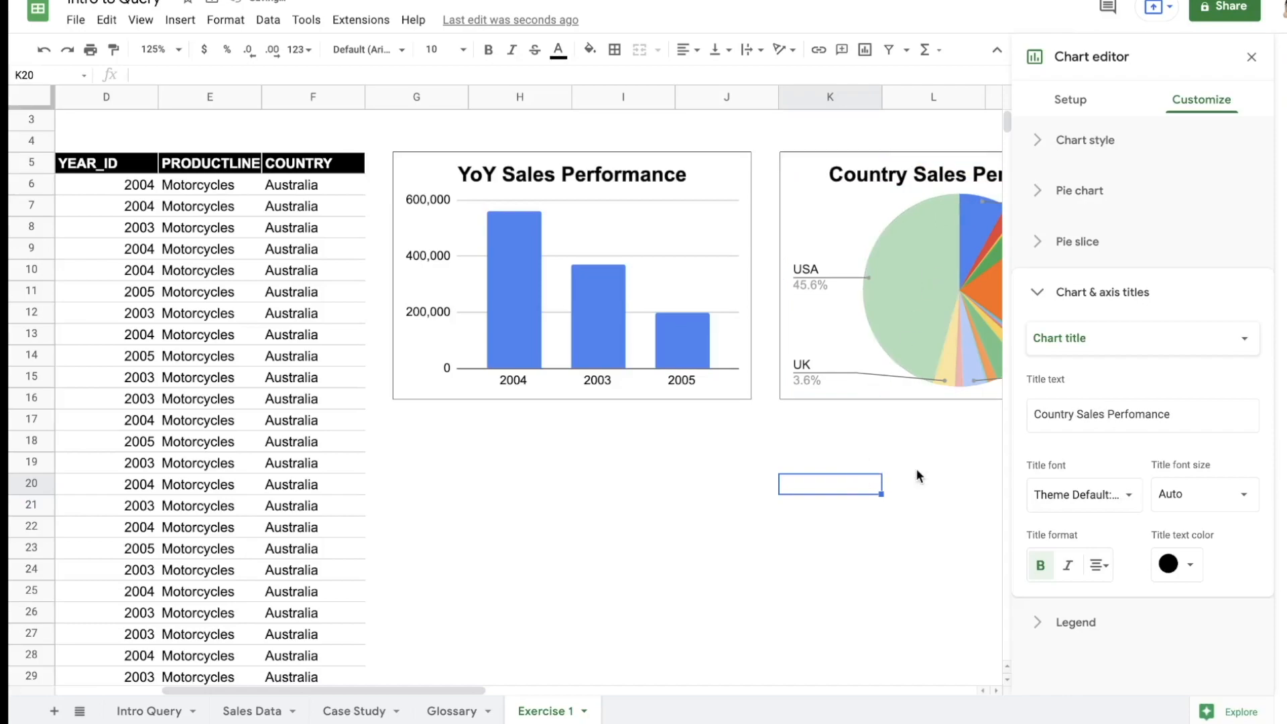
{"action": "left_click", "coordinate": [916, 468]}
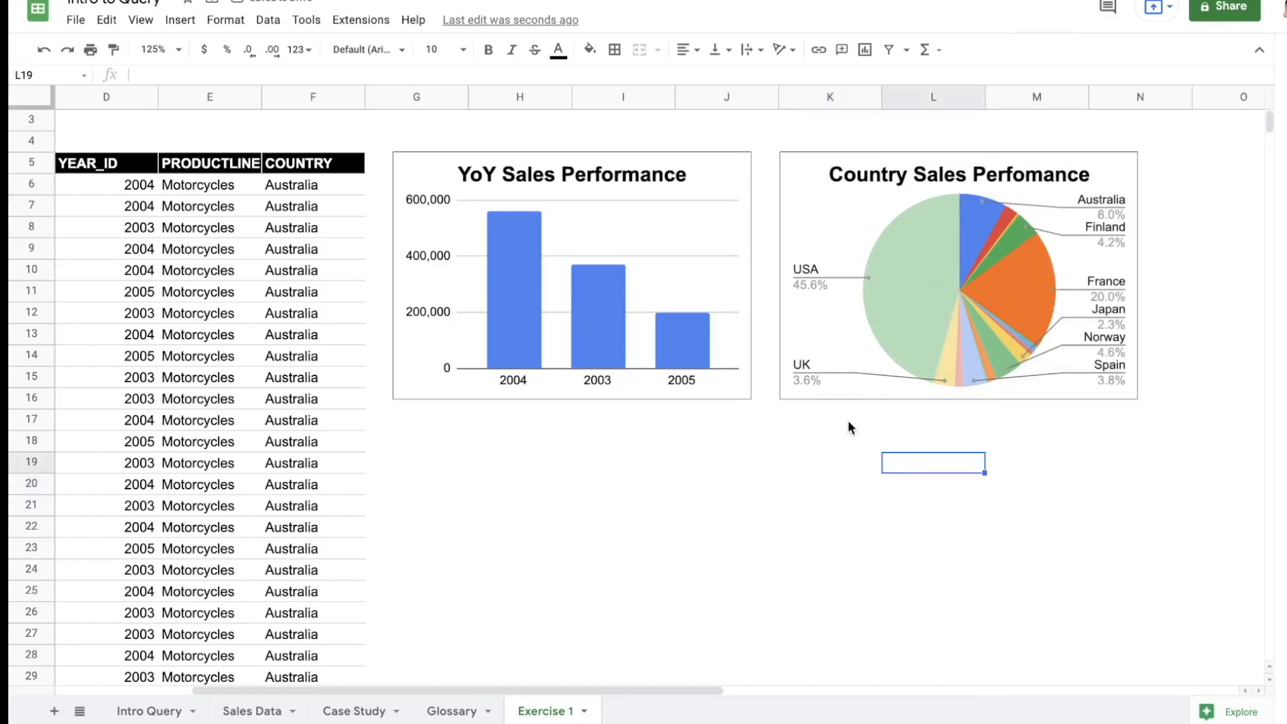
Step: Review the world map chart on the Case Study sheet as a reference, and return to Exercise 1
{"action": "scroll", "coordinate": [852, 423], "scroll_direction": "down", "scroll_amount": 2}
{"action": "scroll", "coordinate": [755, 285], "scroll_direction": "up", "scroll_amount": 3}
{"action": "left_click", "coordinate": [737, 220]}
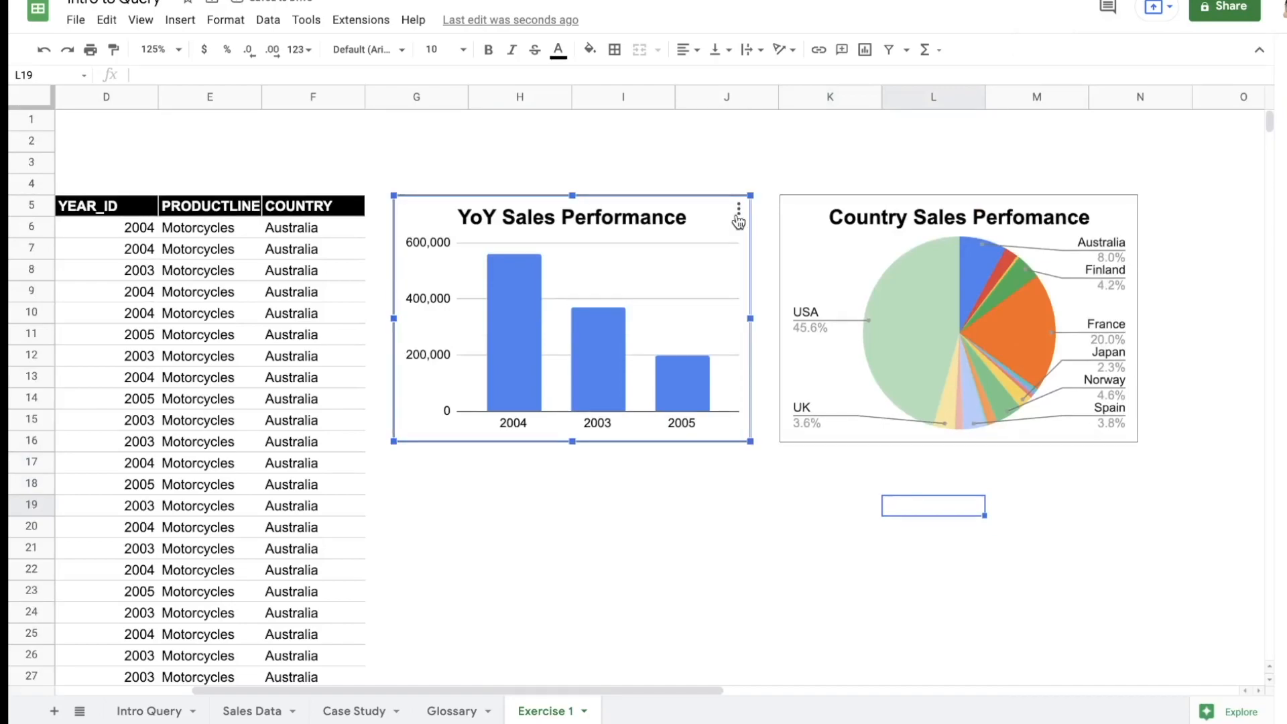
{"action": "left_click", "coordinate": [349, 712]}
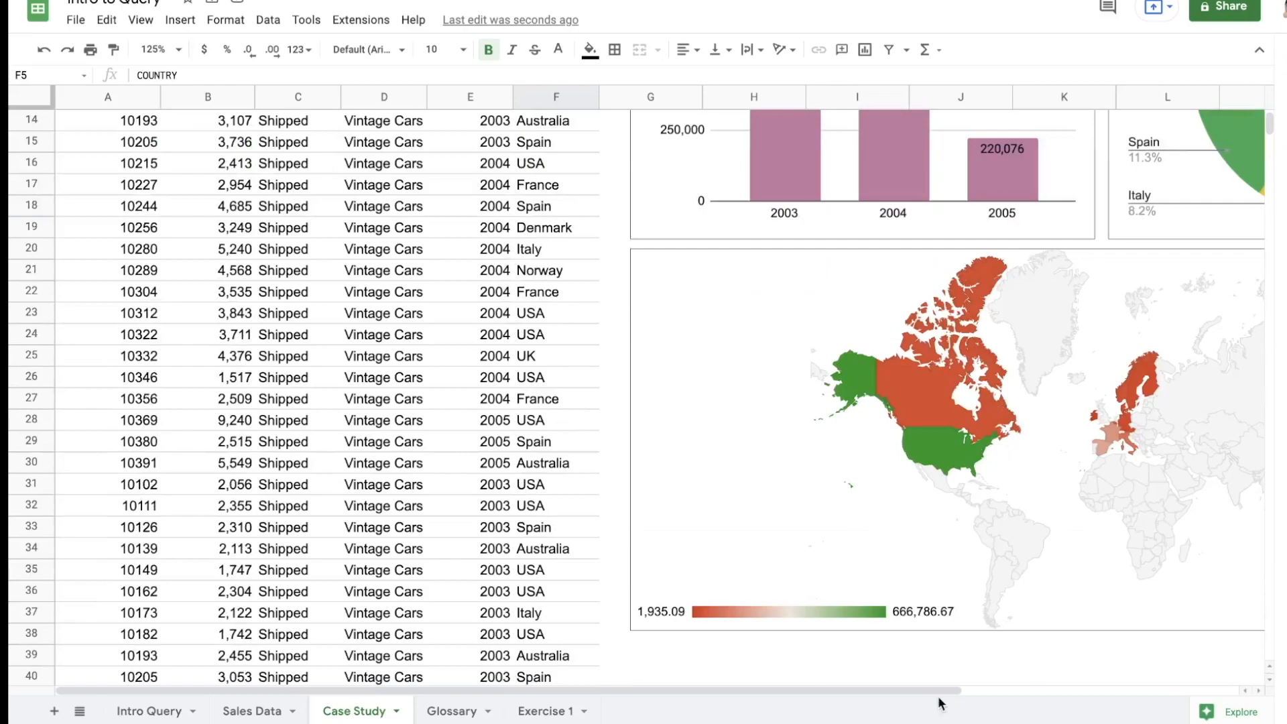
{"action": "left_click_drag", "start_coordinate": [940, 690], "coordinate": [1193, 689]}
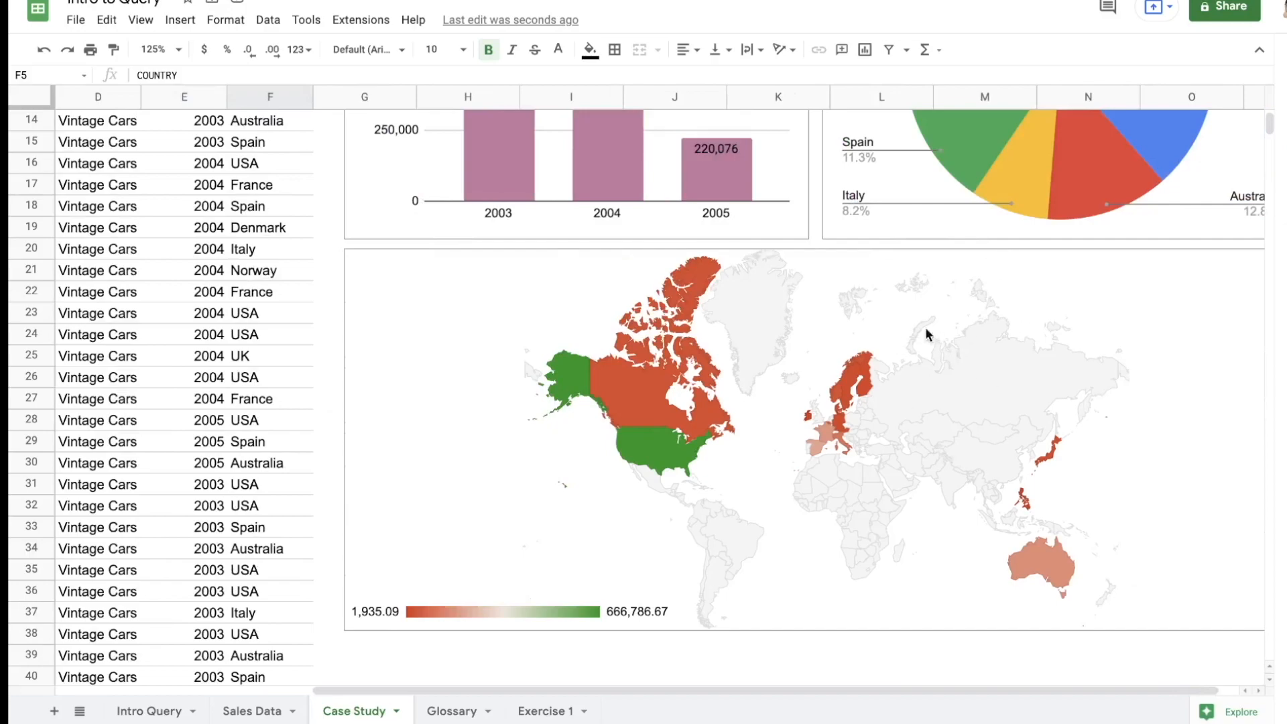
{"action": "left_click", "coordinate": [560, 714]}
Step: Duplicate the country pie chart and place the copy directly below the YoY Sales Performance column chart
{"action": "left_click", "coordinate": [989, 198]}
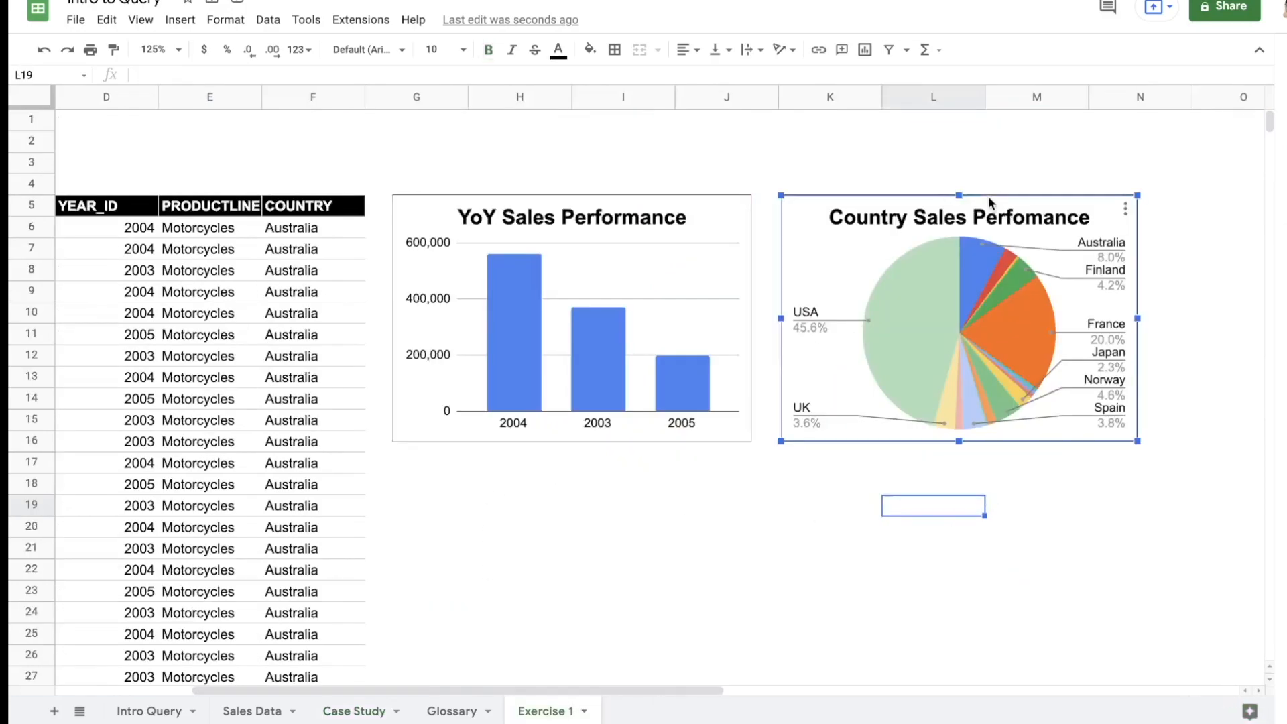
{"action": "key", "text": "ctrl+c"}
{"action": "key", "text": "ctrl+v"}
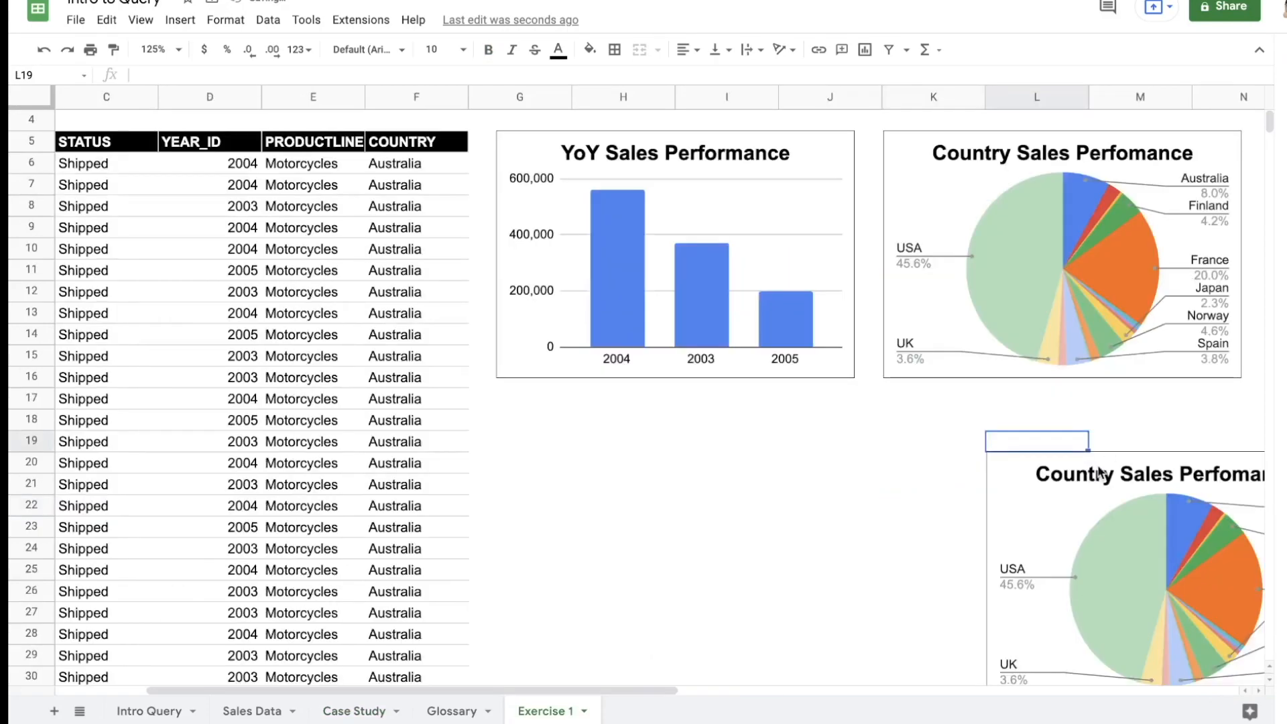
{"action": "scroll", "coordinate": [1113, 463], "scroll_direction": "left", "scroll_amount": 2}
{"action": "left_click_drag", "start_coordinate": [1110, 463], "coordinate": [614, 405]}
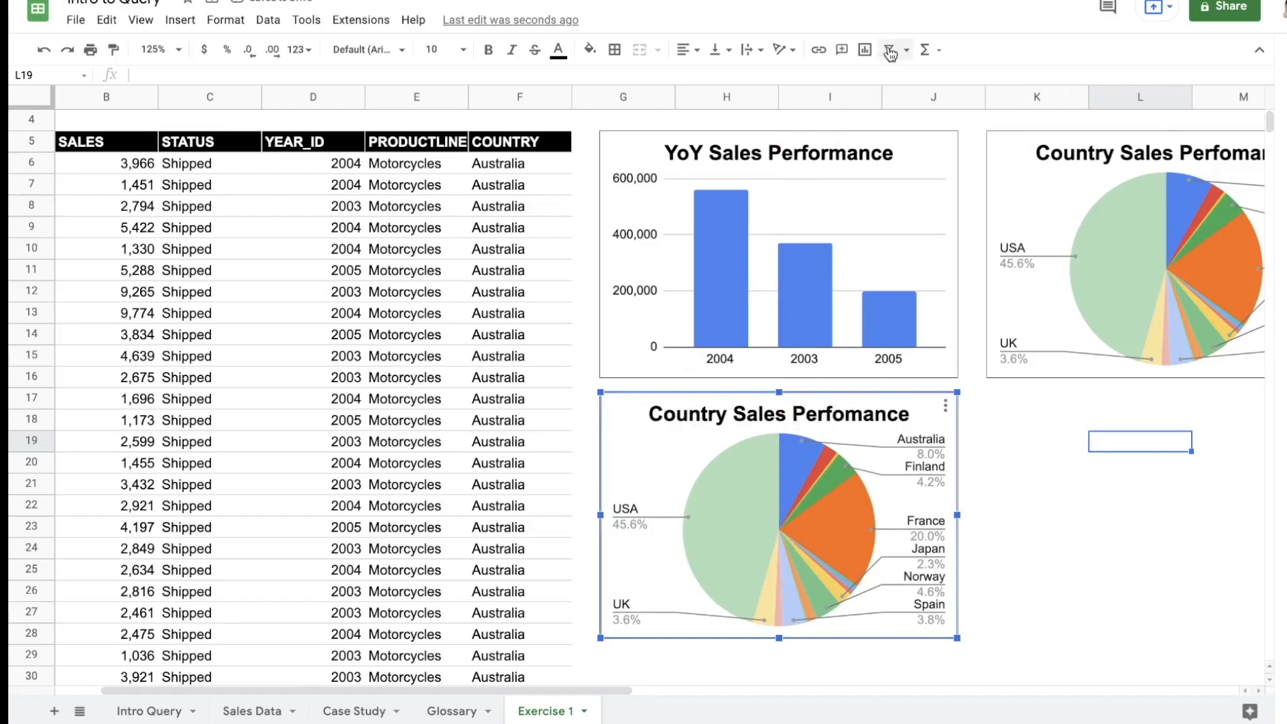
Step: Change the duplicated pie chart below the column chart to a geo chart
{"action": "double_click", "coordinate": [618, 454]}
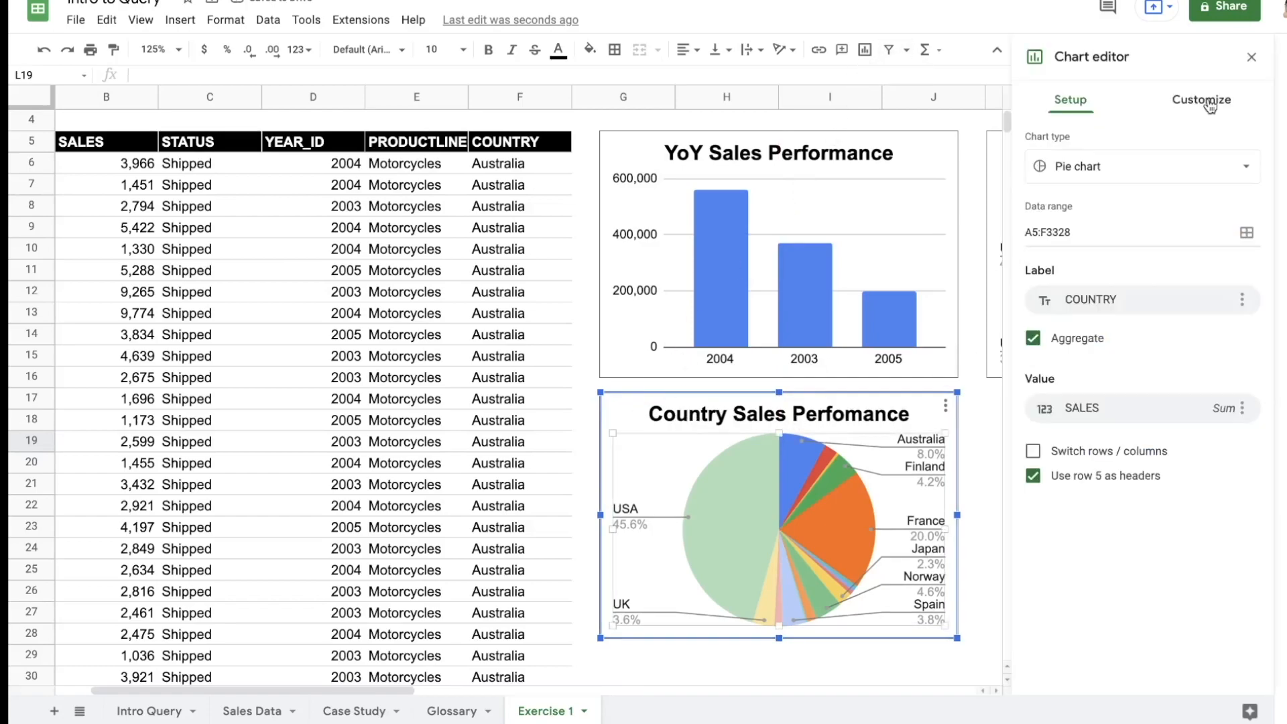
{"action": "left_click", "coordinate": [1159, 177]}
{"action": "scroll", "coordinate": [1080, 388], "scroll_direction": "down", "scroll_amount": 10}
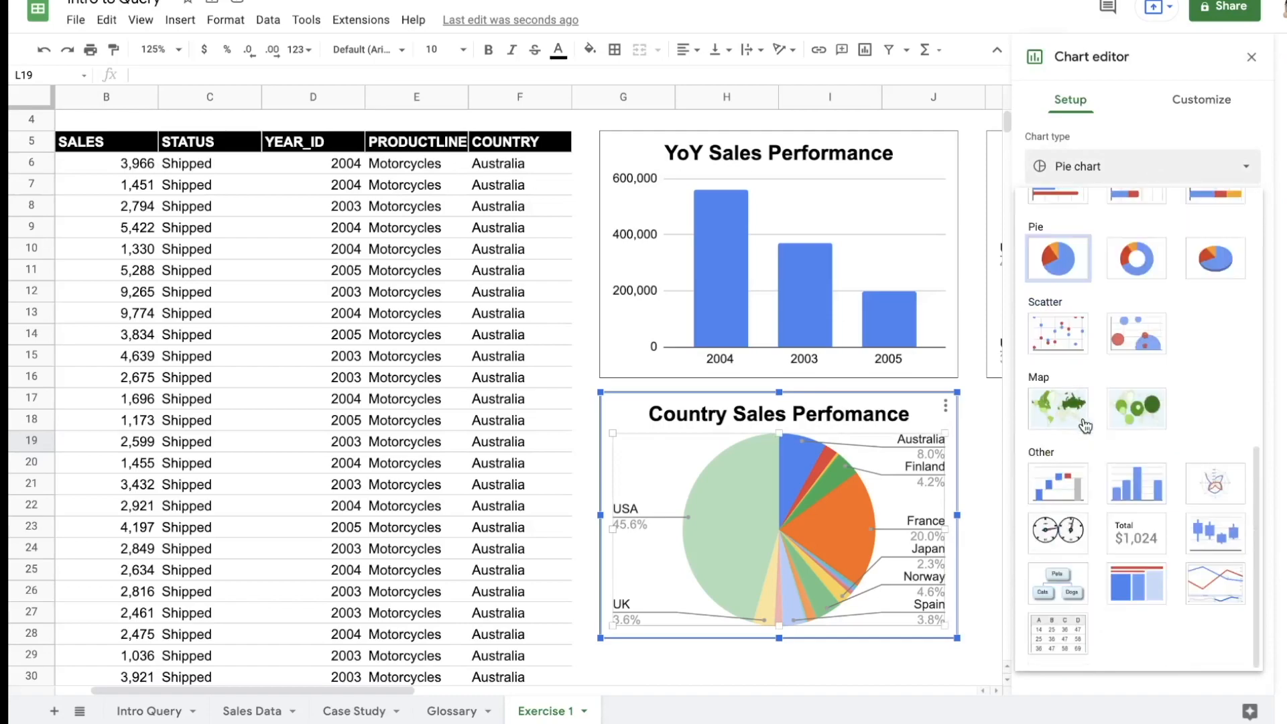
{"action": "left_click", "coordinate": [1062, 421]}
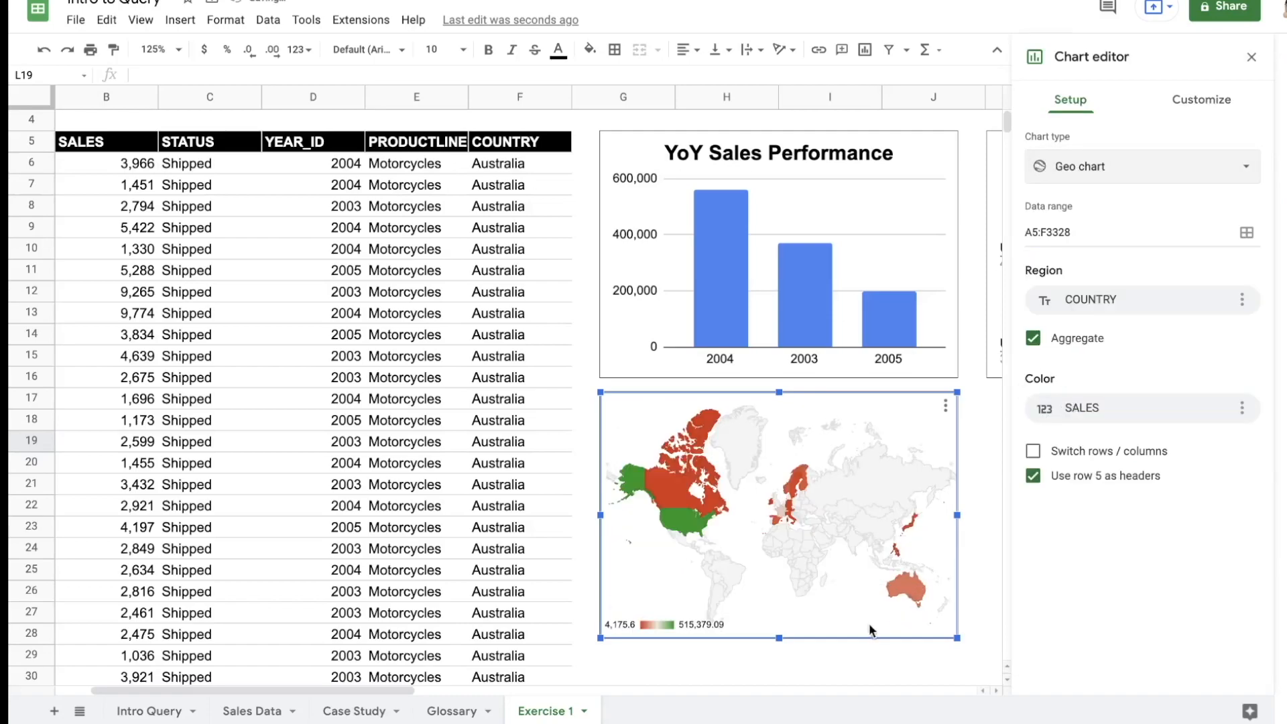
{"action": "left_click", "coordinate": [863, 650]}
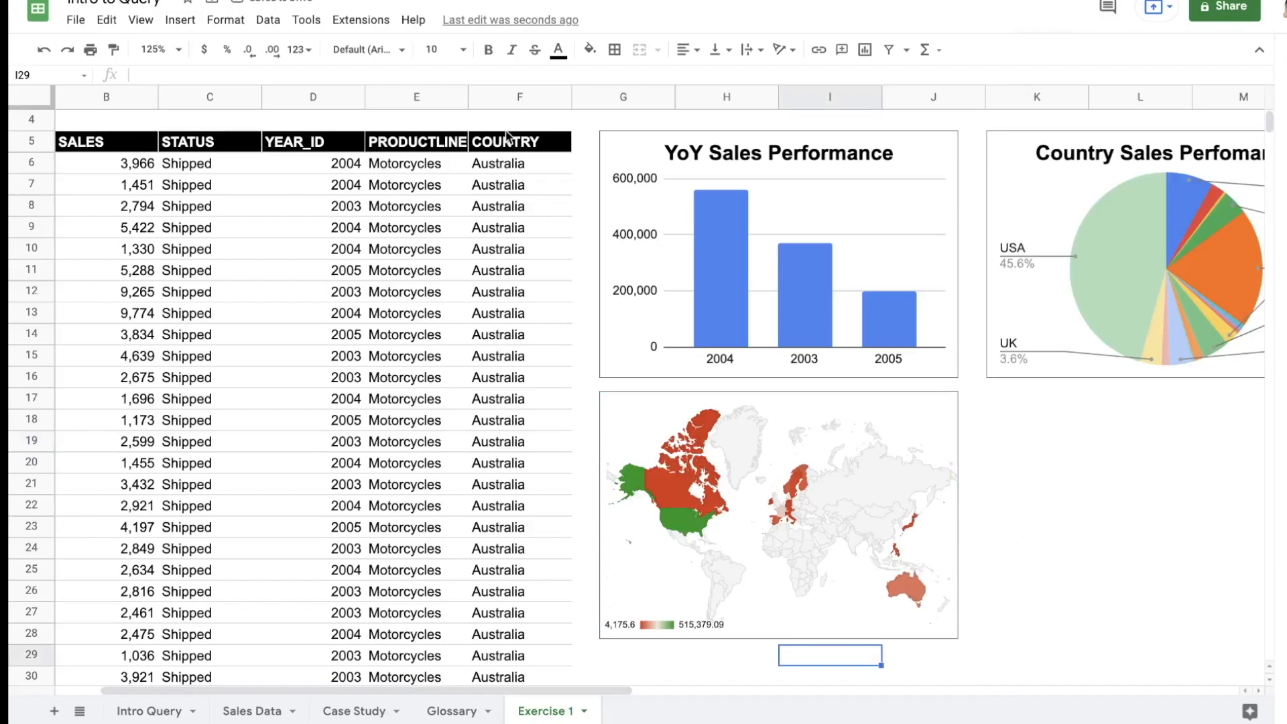
Step: Widen the geo chart so it spans both charts above, its far edge aligned with the pie chart's
{"action": "scroll", "coordinate": [1030, 443], "scroll_direction": "down", "scroll_amount": 2}
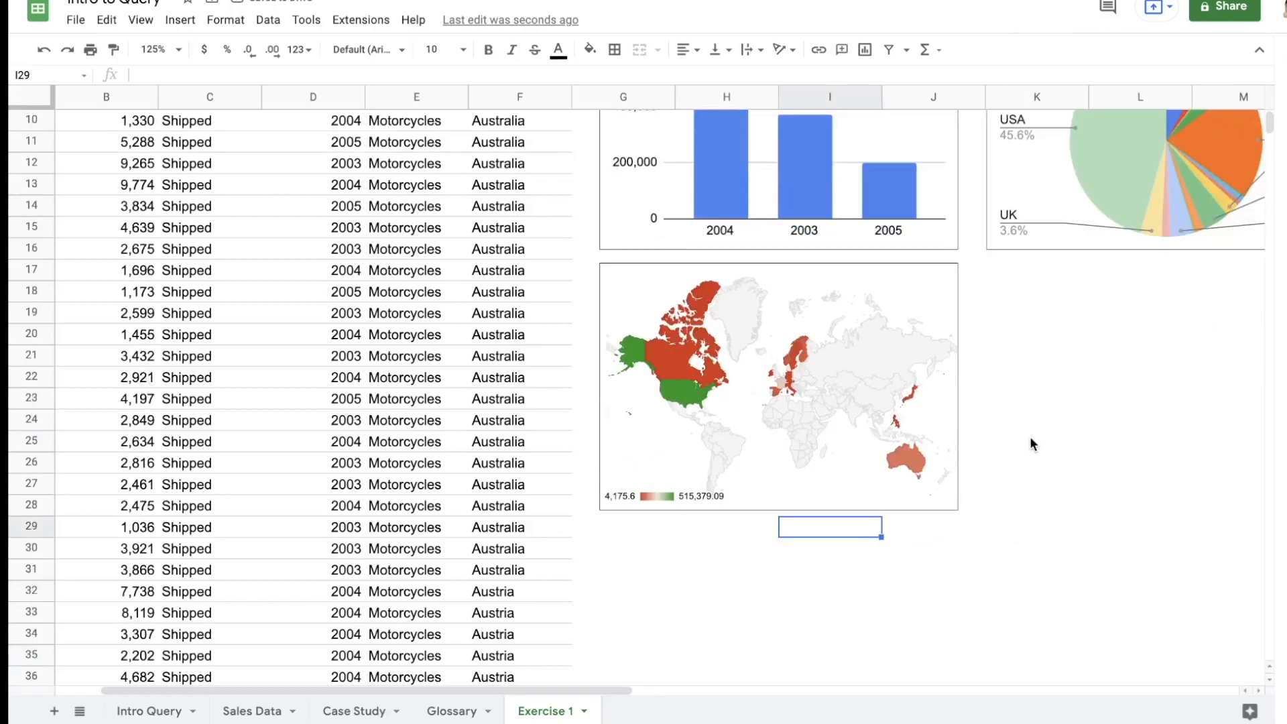
{"action": "left_click", "coordinate": [952, 357]}
{"action": "left_click_drag", "start_coordinate": [958, 387], "coordinate": [1167, 389]}
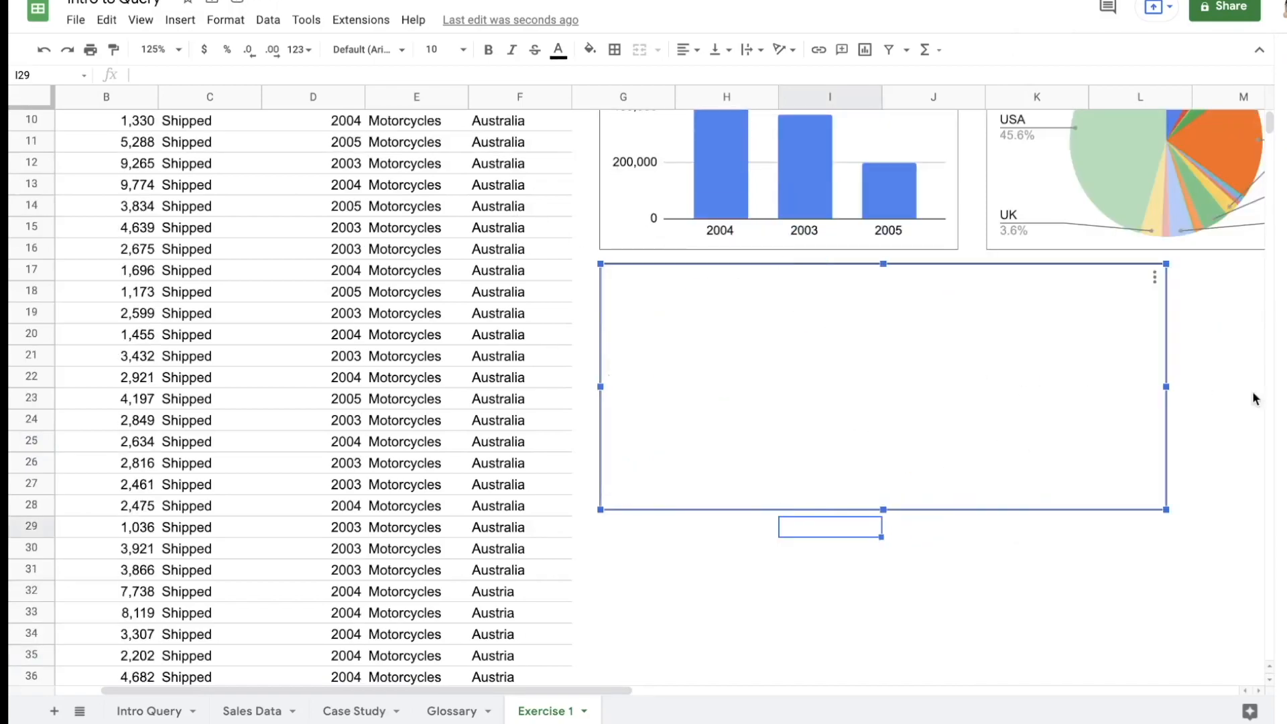
{"action": "mouse_move", "coordinate": [1254, 394]}
{"action": "left_mouse_down"}
{"action": "mouse_move", "coordinate": [1242, 394]}
{"action": "mouse_move", "coordinate": [1258, 395]}
{"action": "left_mouse_up"}
{"action": "scroll", "coordinate": [1249, 394], "scroll_direction": "right", "scroll_amount": 1}
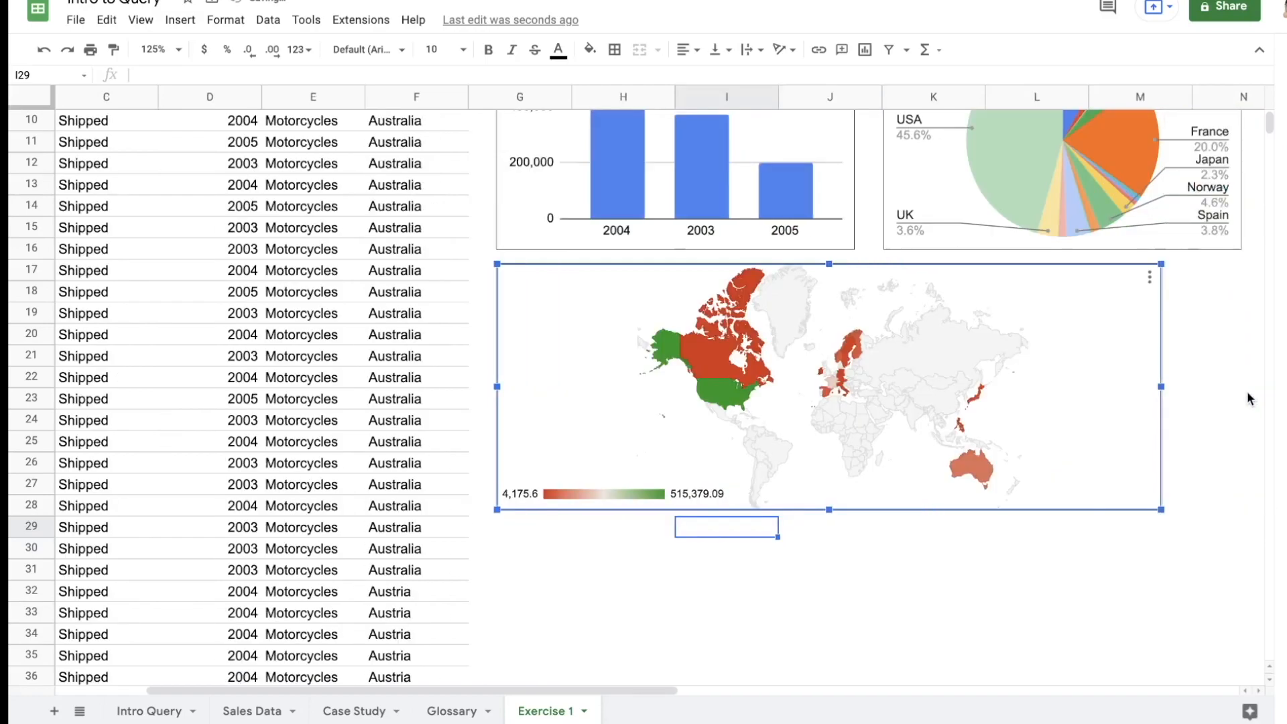
{"action": "scroll", "coordinate": [1250, 398], "scroll_direction": "right", "scroll_amount": 2}
{"action": "left_click_drag", "start_coordinate": [957, 387], "coordinate": [1035, 394]}
{"action": "left_click", "coordinate": [1104, 412]}
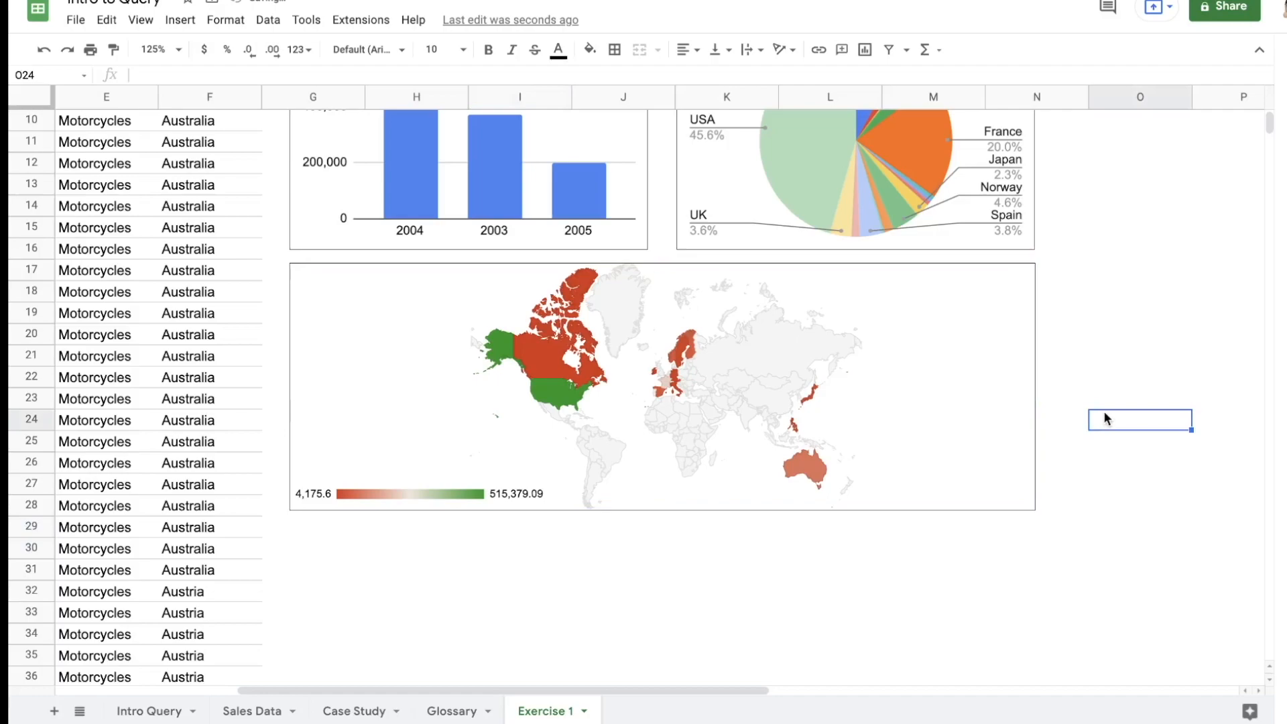
Step: Return to the filter cells at the start of the sheet and set the zoom level to 90%
{"action": "scroll", "coordinate": [1077, 441], "scroll_direction": "left", "scroll_amount": 5}
{"action": "scroll", "coordinate": [1077, 441], "scroll_direction": "up", "scroll_amount": 5}
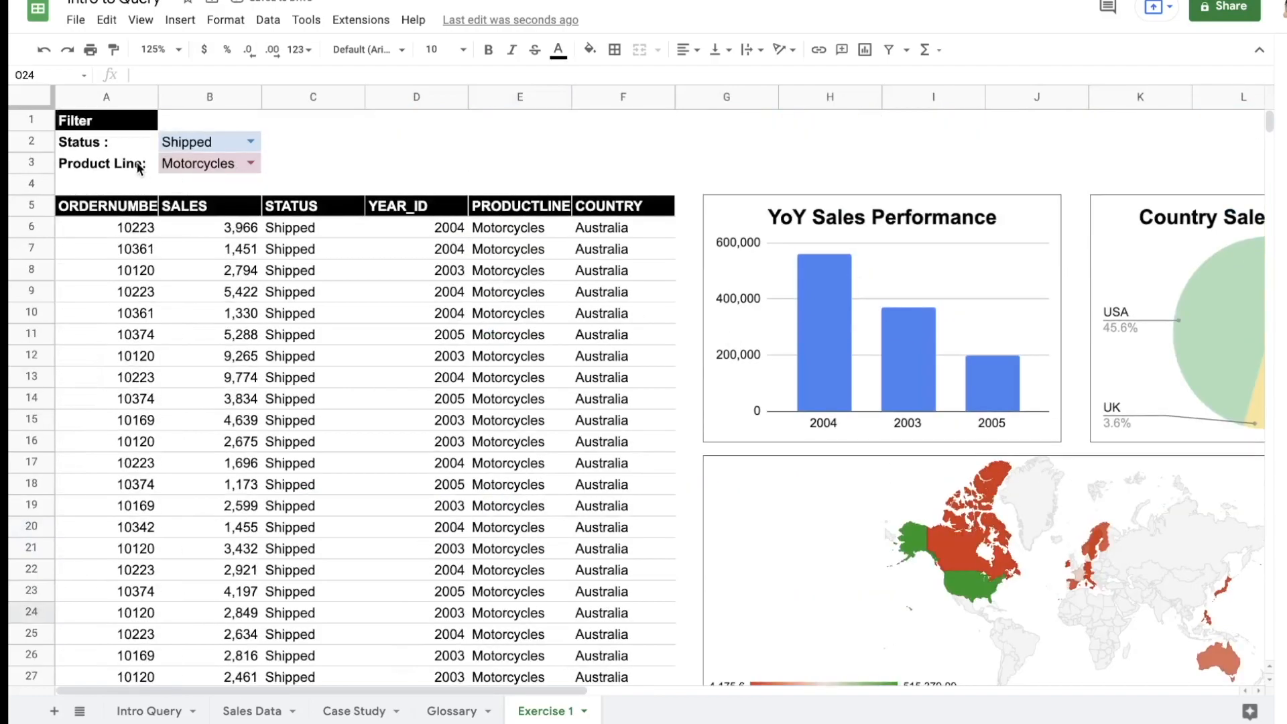
{"action": "left_click", "coordinate": [182, 52]}
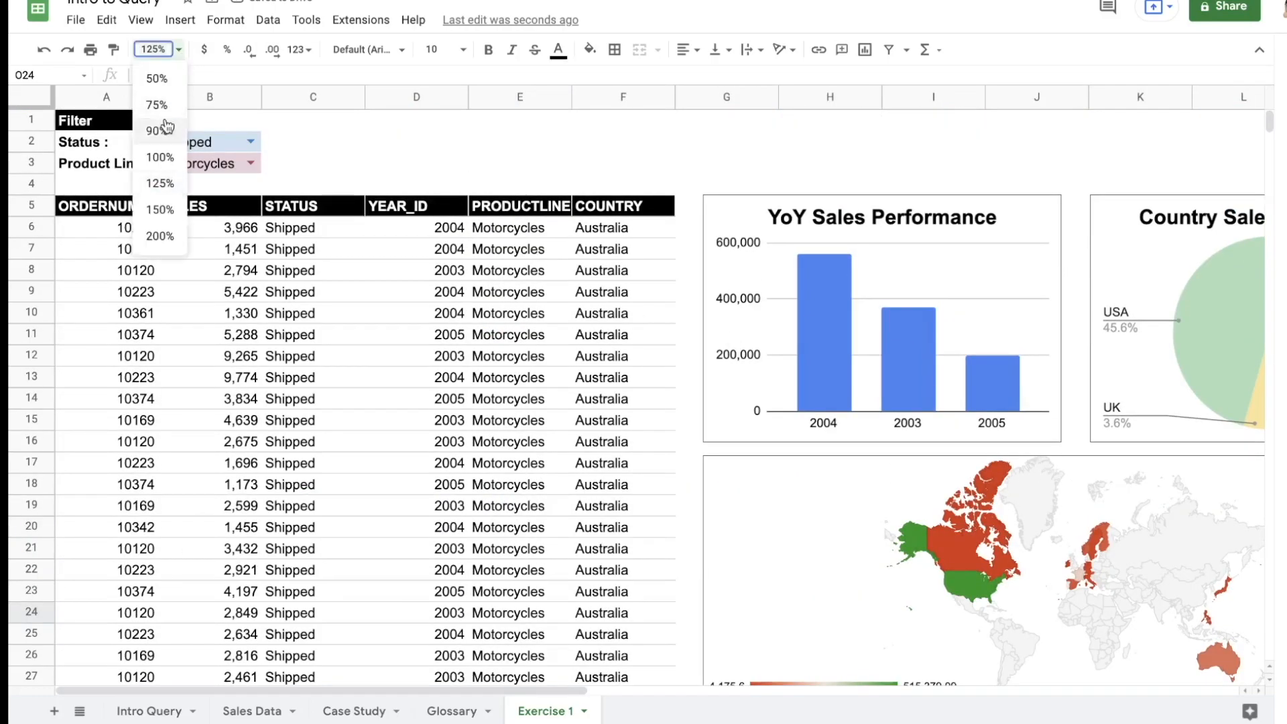
{"action": "left_click", "coordinate": [164, 127]}
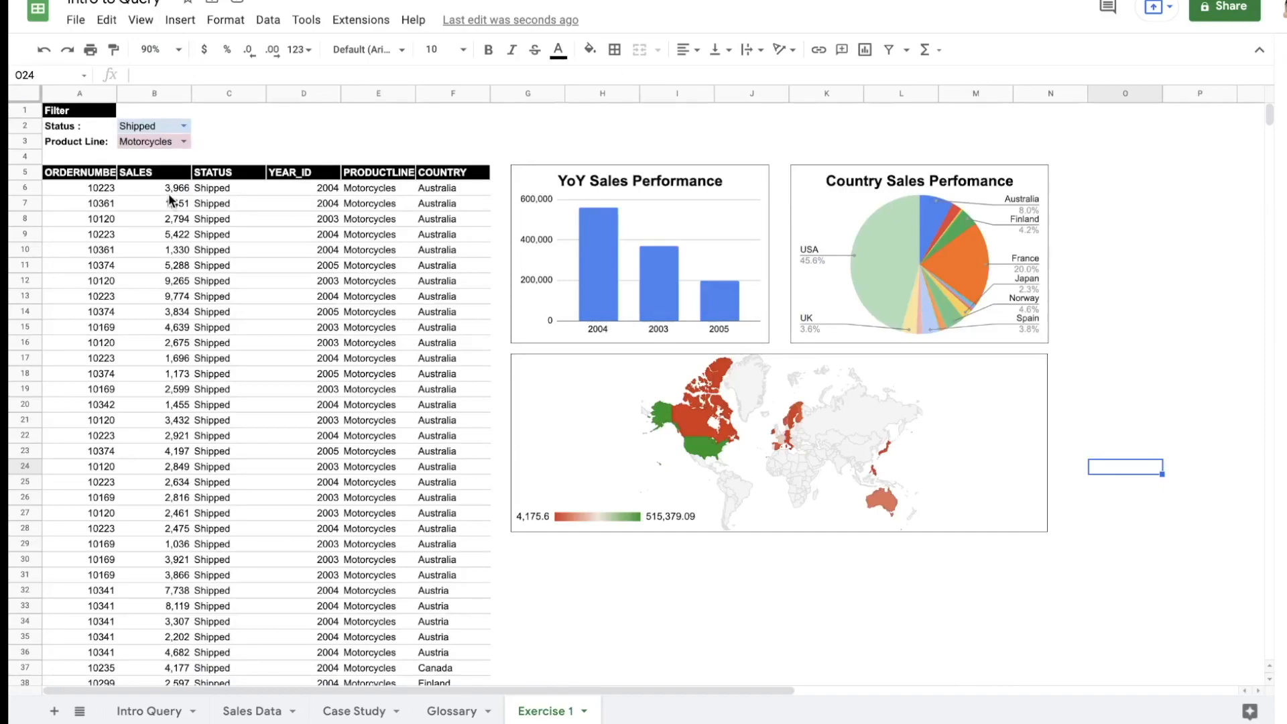
Step: Test the Status filter in B2 with In Process and On Hold, ending on Shipped
{"action": "left_click", "coordinate": [183, 126]}
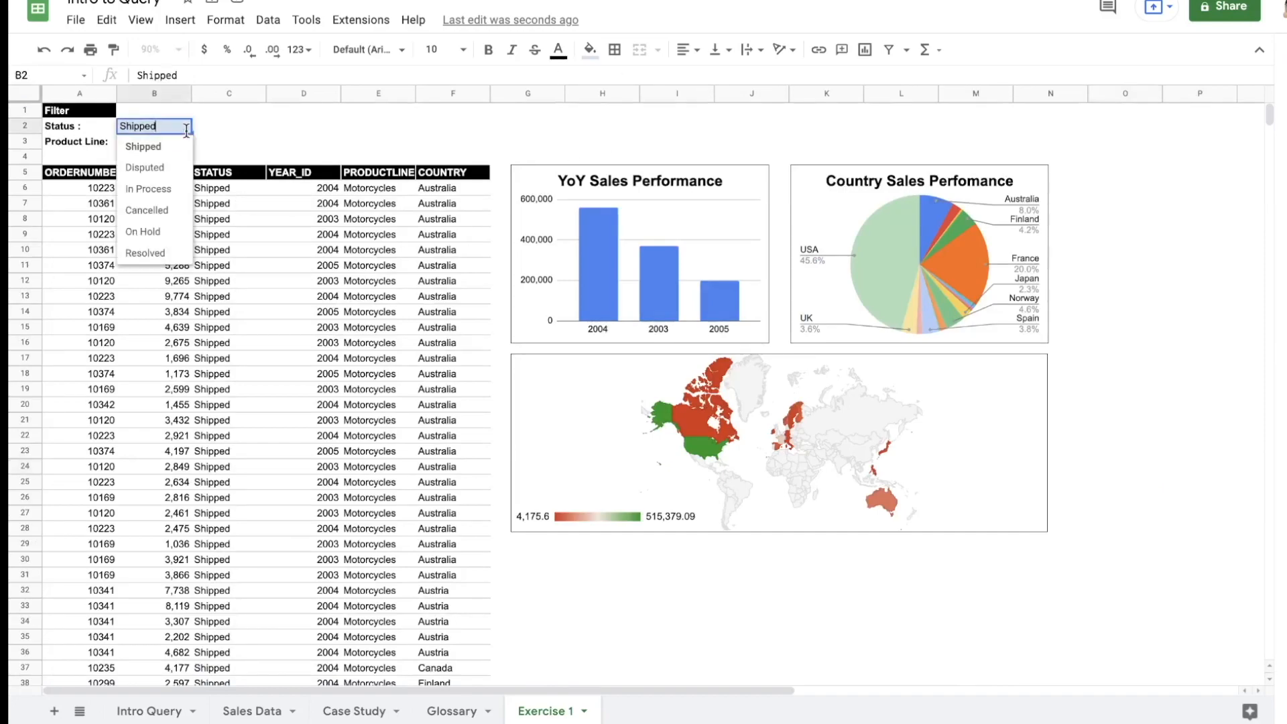
{"action": "left_click", "coordinate": [165, 189]}
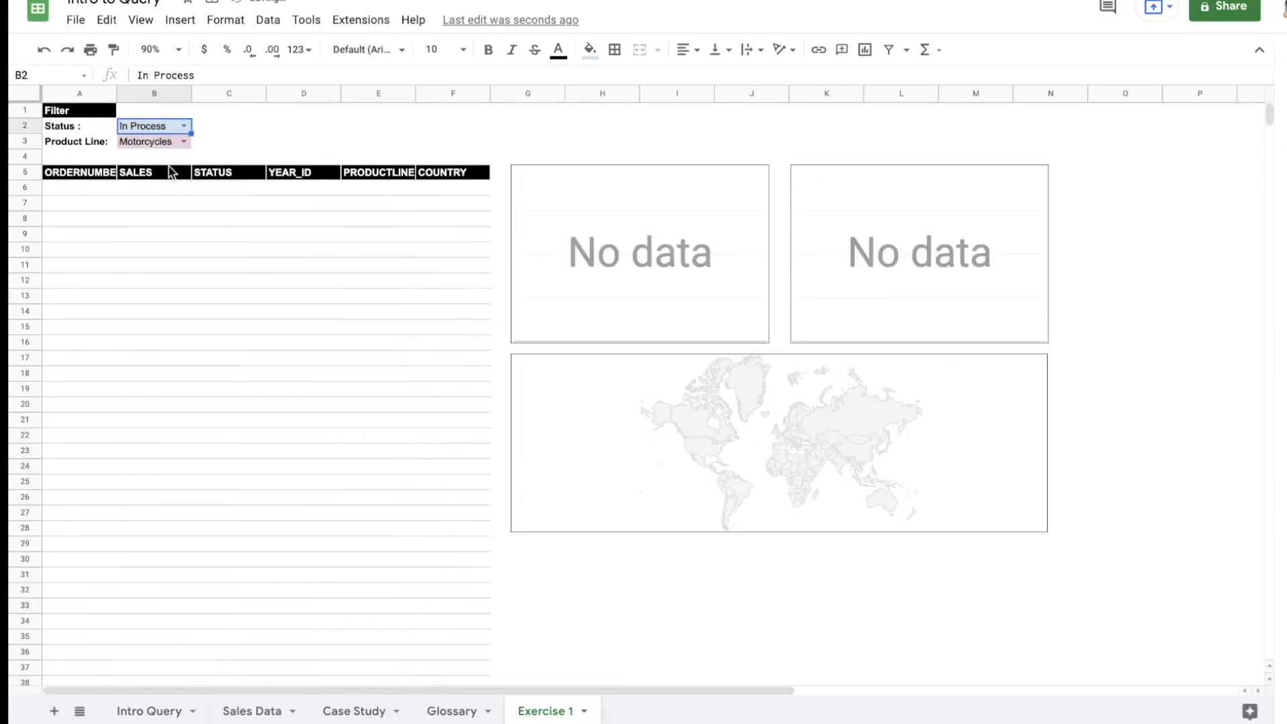
{"action": "left_click", "coordinate": [184, 126]}
{"action": "left_click", "coordinate": [146, 232]}
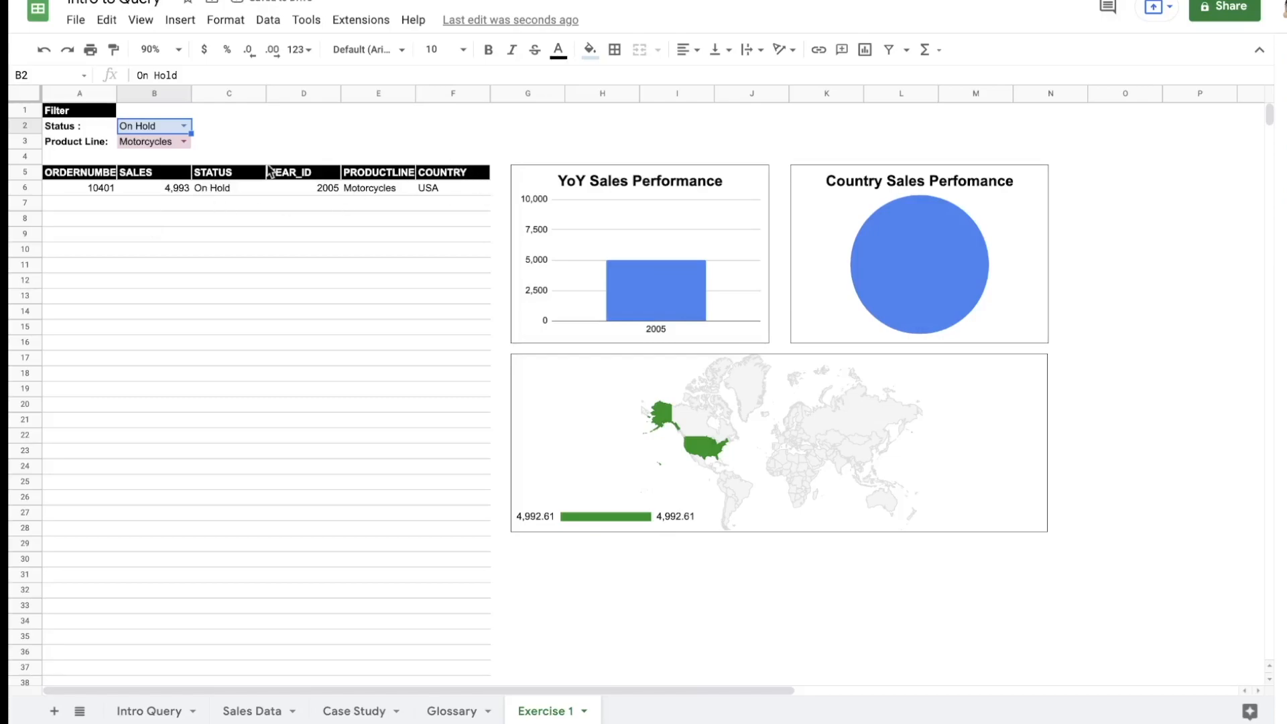
{"action": "left_click", "coordinate": [184, 126]}
{"action": "left_click", "coordinate": [159, 147]}
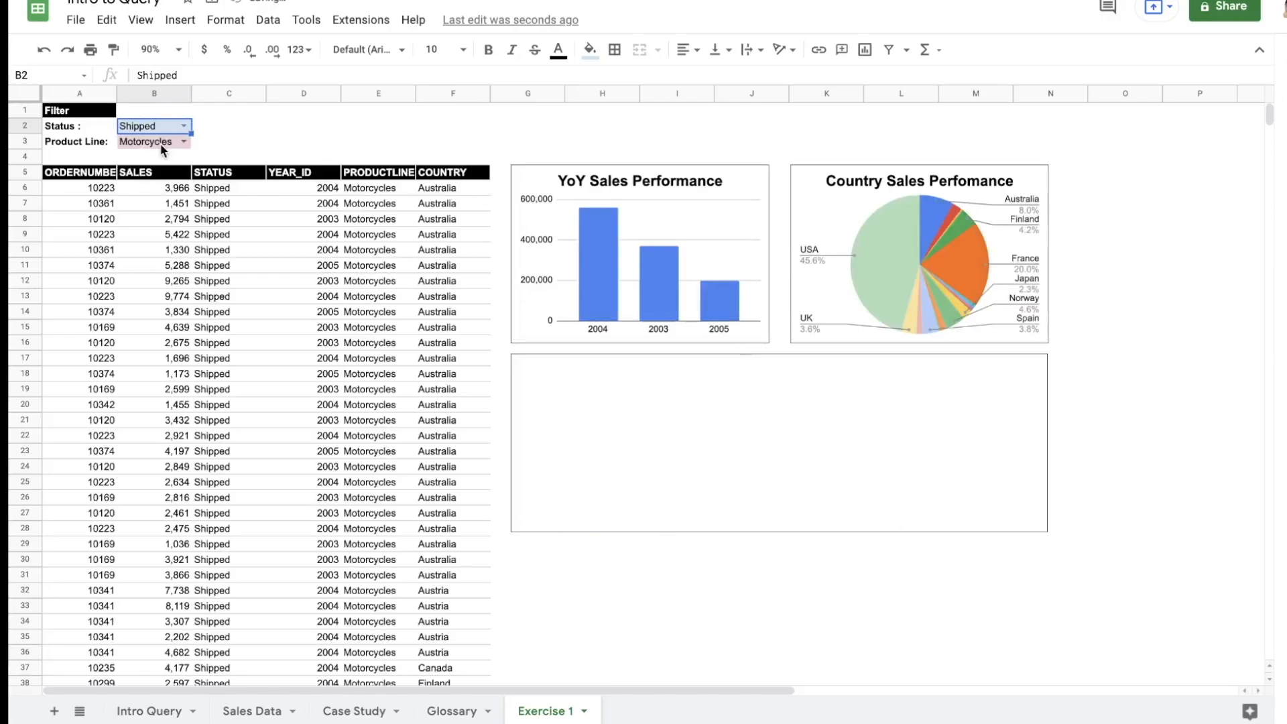
Step: Try Classic Cars in the Product Line filter in B3, ending on Vintage Cars
{"action": "left_click", "coordinate": [183, 142]}
{"action": "left_click", "coordinate": [151, 183]}
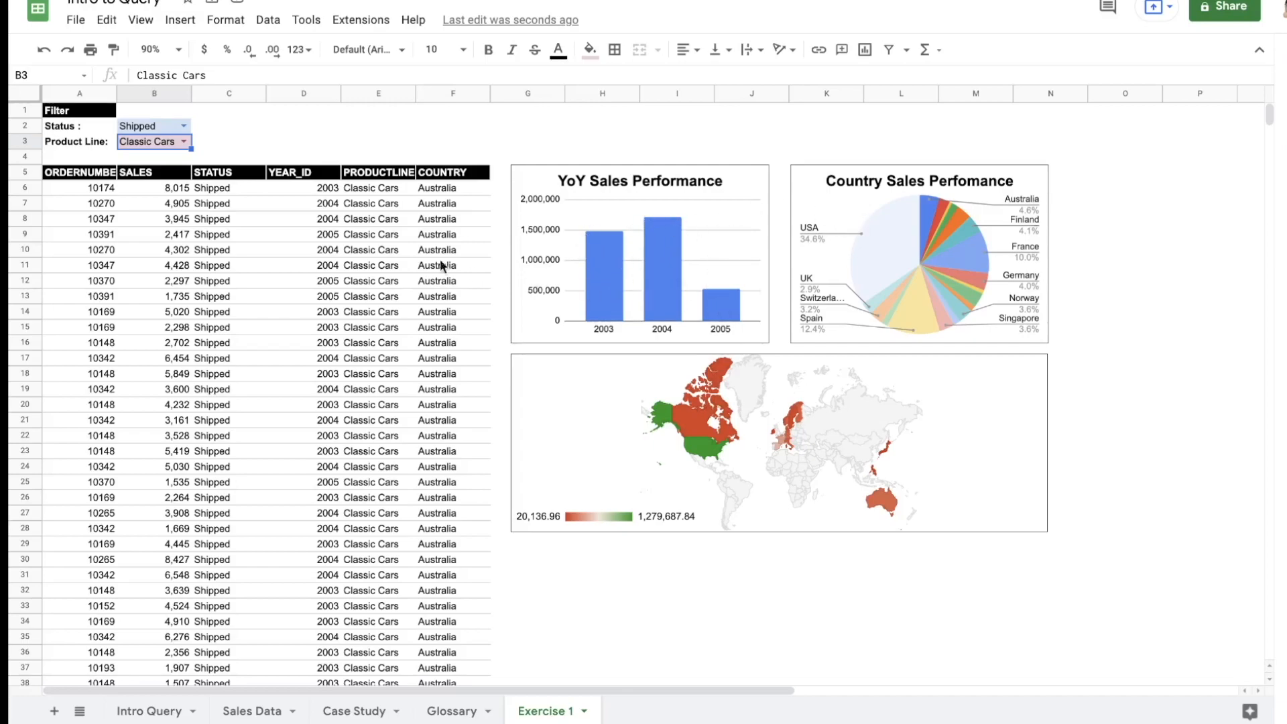
{"action": "left_click", "coordinate": [184, 142]}
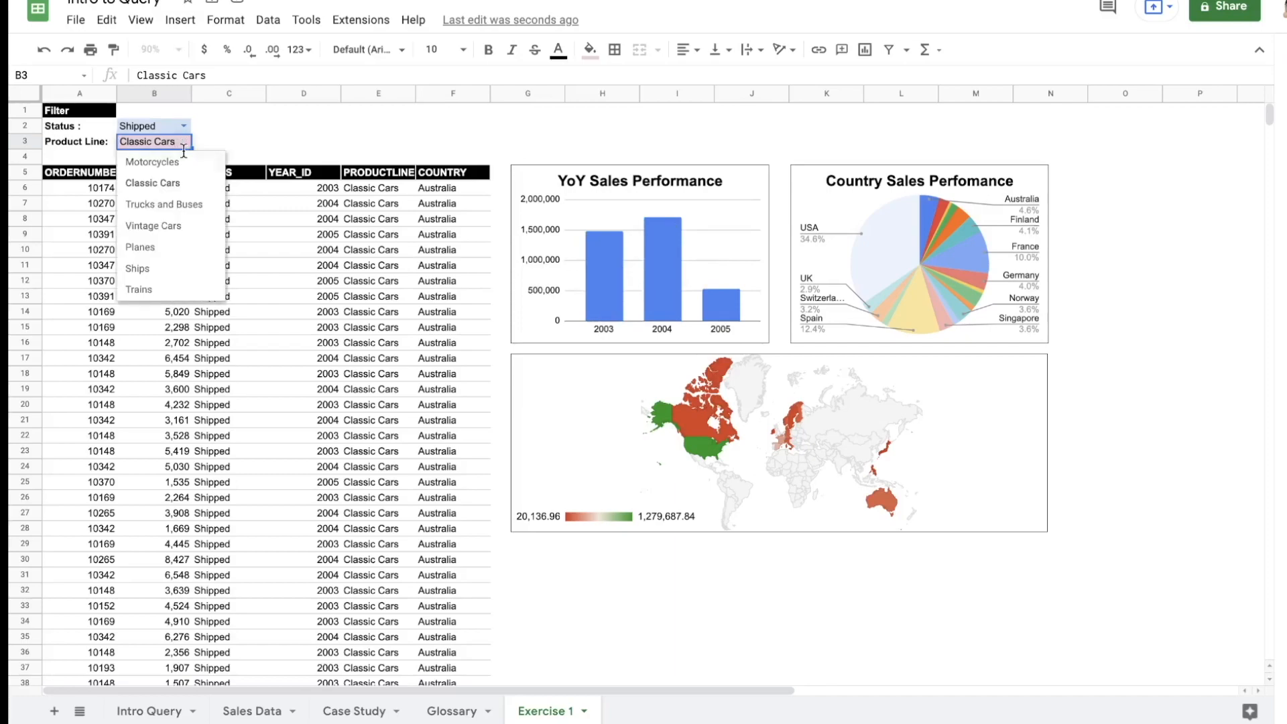
{"action": "left_click", "coordinate": [178, 231]}
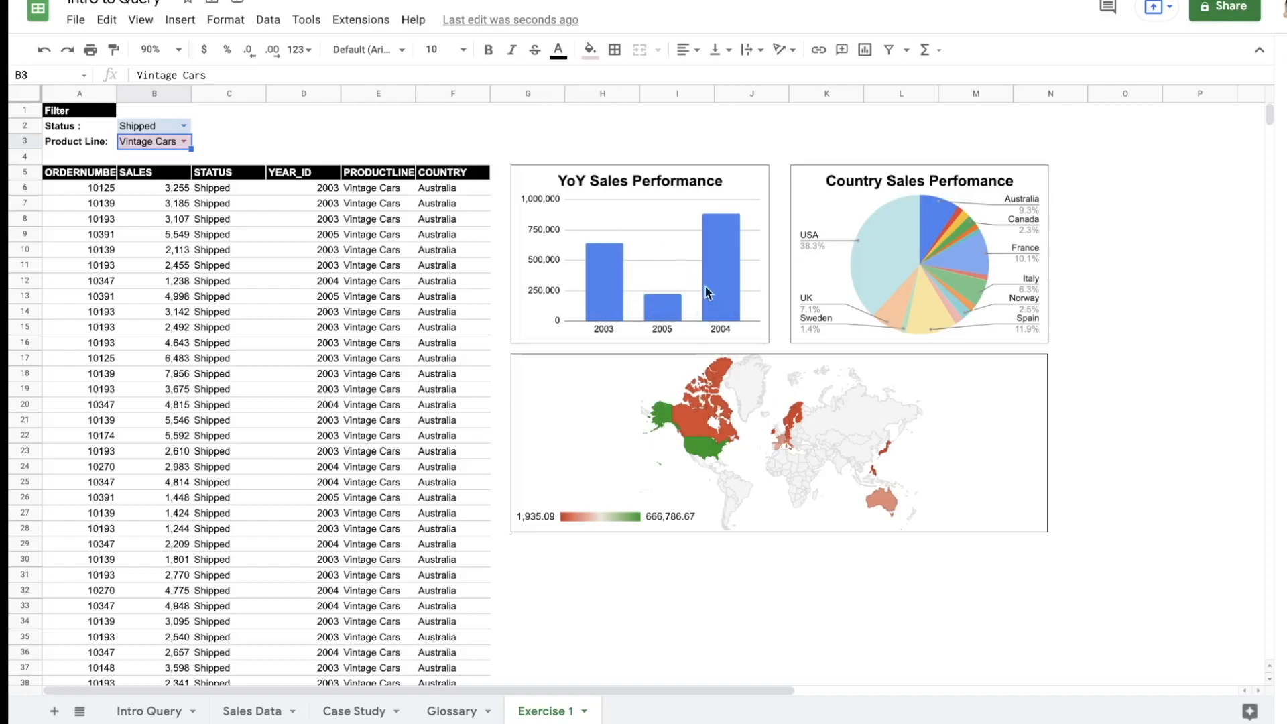
Step: Examine the order of the years in the YEAR_ID column and the first row of the query results
{"action": "left_click", "coordinate": [328, 190]}
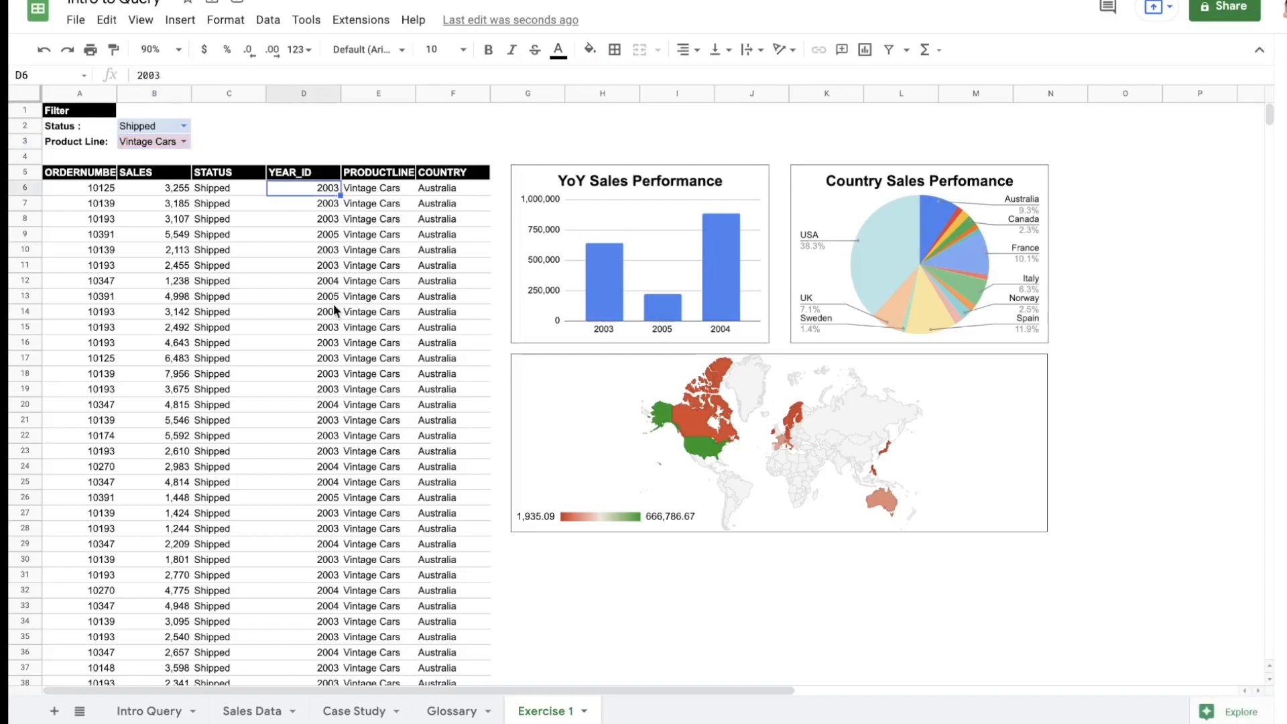
{"action": "left_click", "coordinate": [329, 236]}
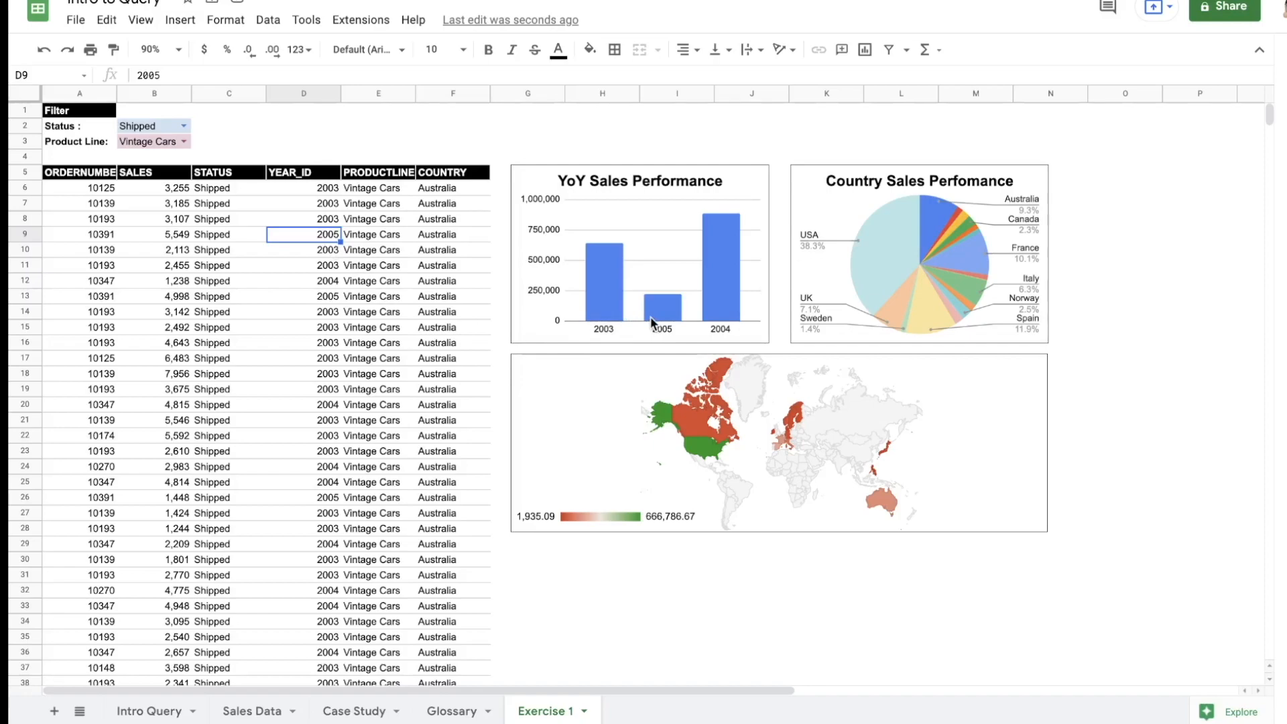
{"action": "left_click", "coordinate": [63, 187]}
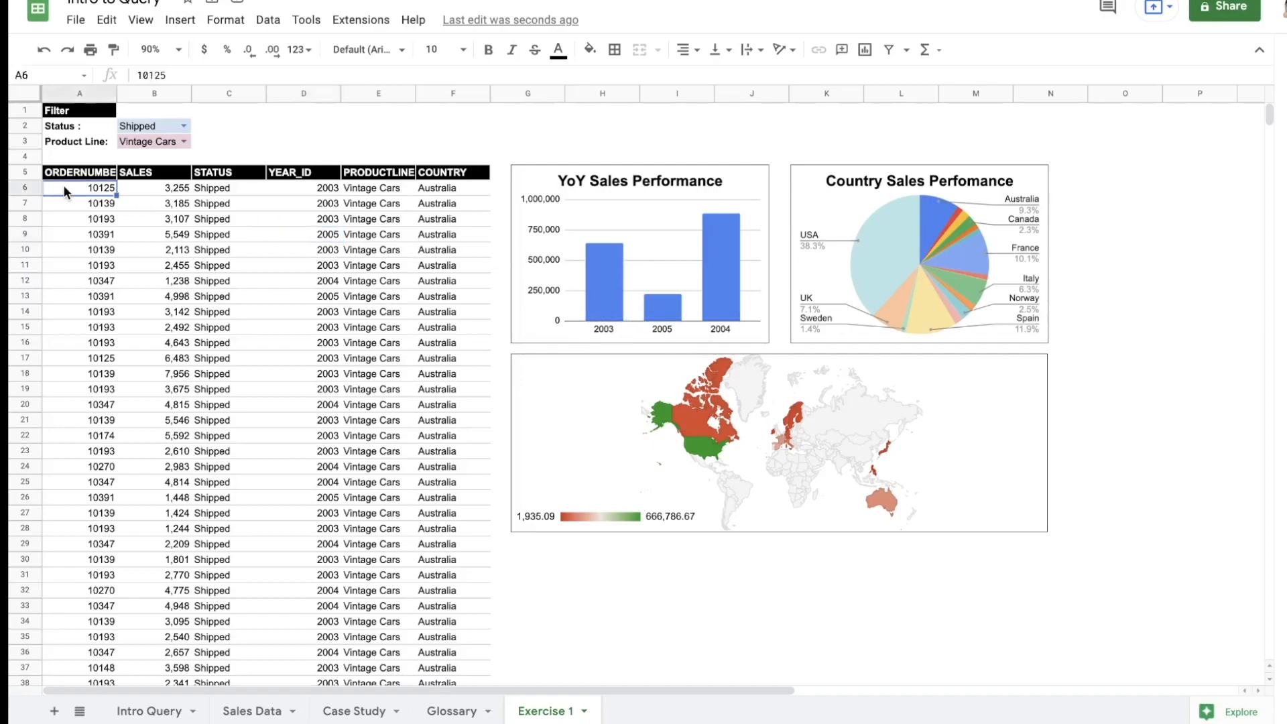
Step: Change the QUERY formula in A5 to order the results by column J ascending
{"action": "left_click", "coordinate": [63, 170]}
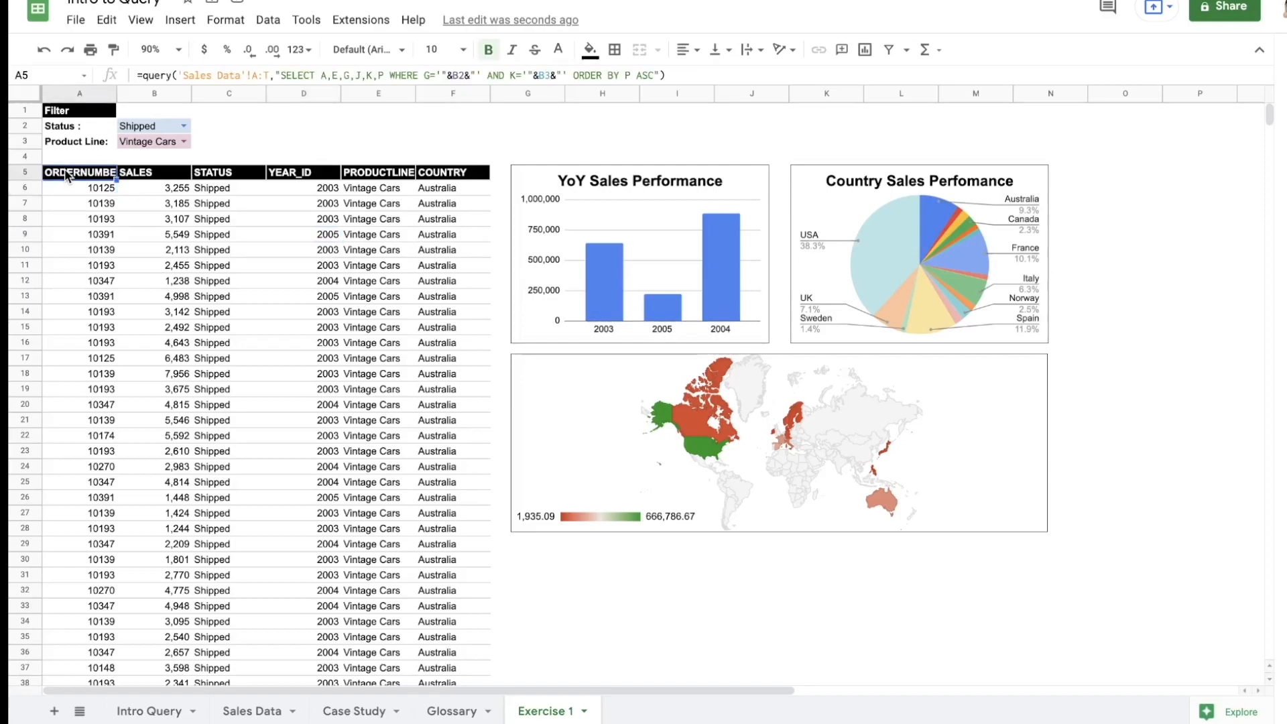
{"action": "left_click", "coordinate": [628, 74]}
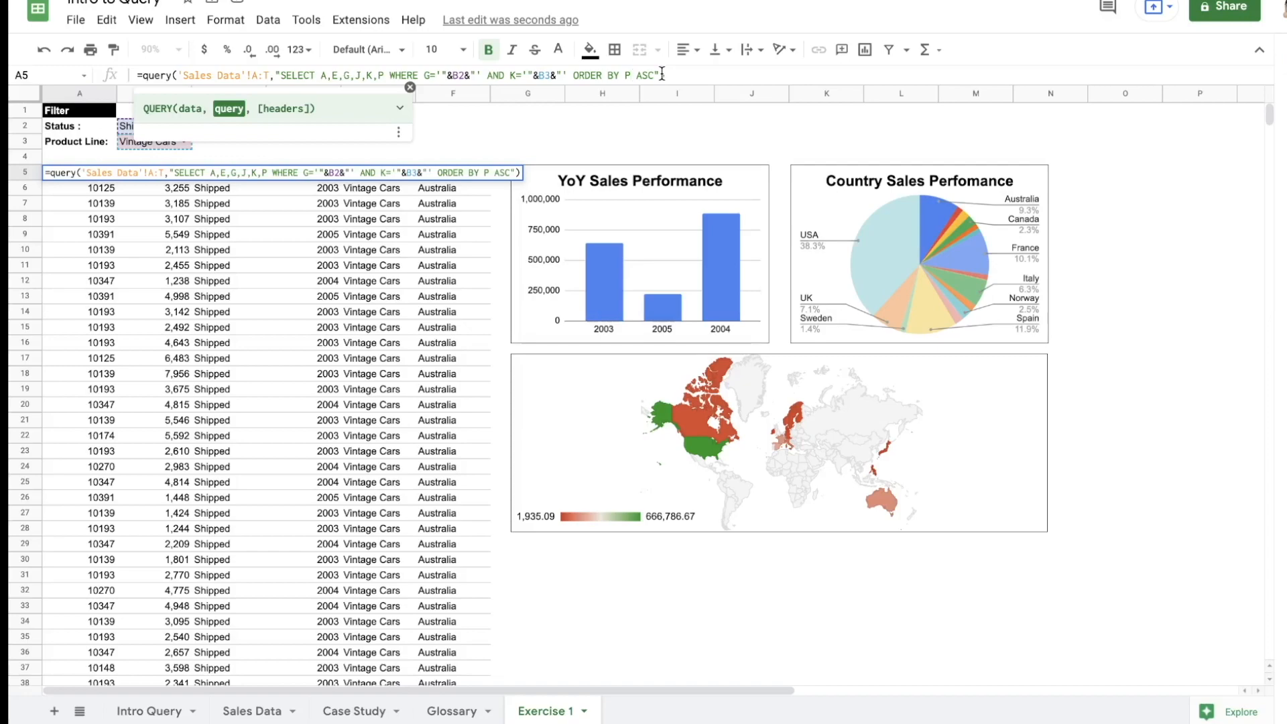
{"action": "key", "text": "BackSpace"}
{"action": "type", "text": "J"}
{"action": "key", "text": "Return"}
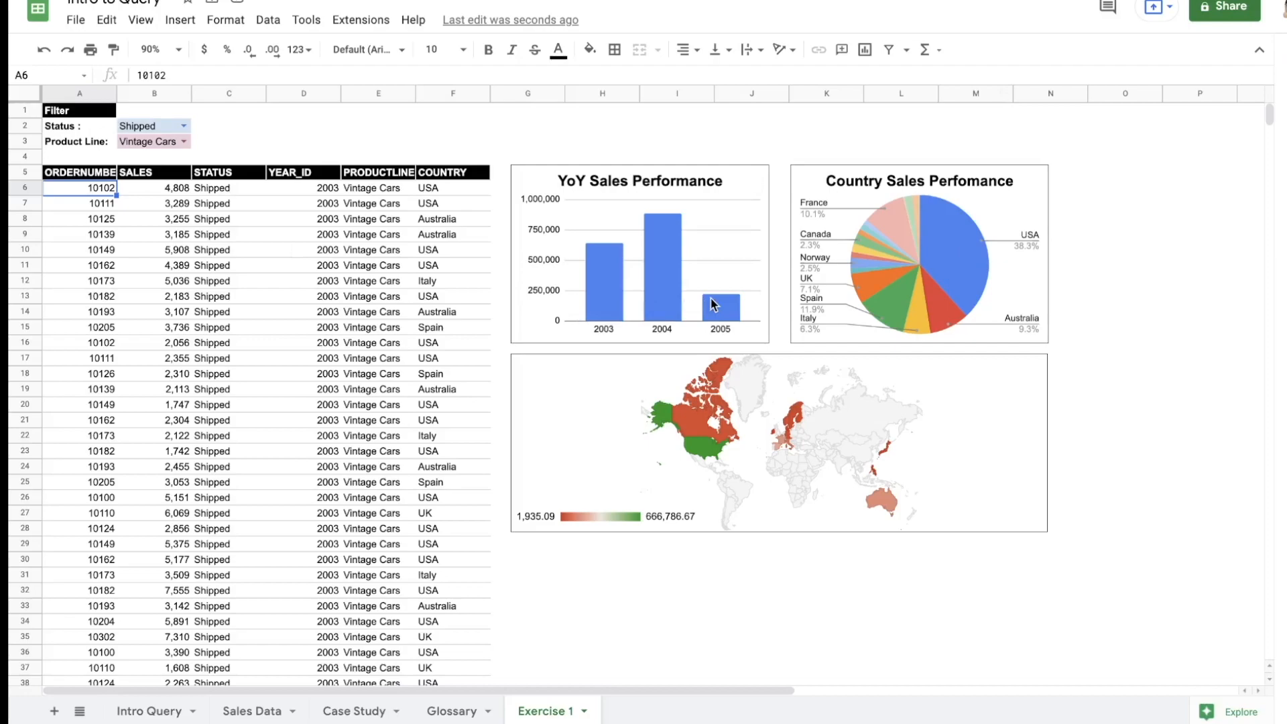
Step: Try Planes in the Product Line filter in B3, ending on Trucks and Buses
{"action": "left_click", "coordinate": [188, 141]}
{"action": "left_click", "coordinate": [181, 248]}
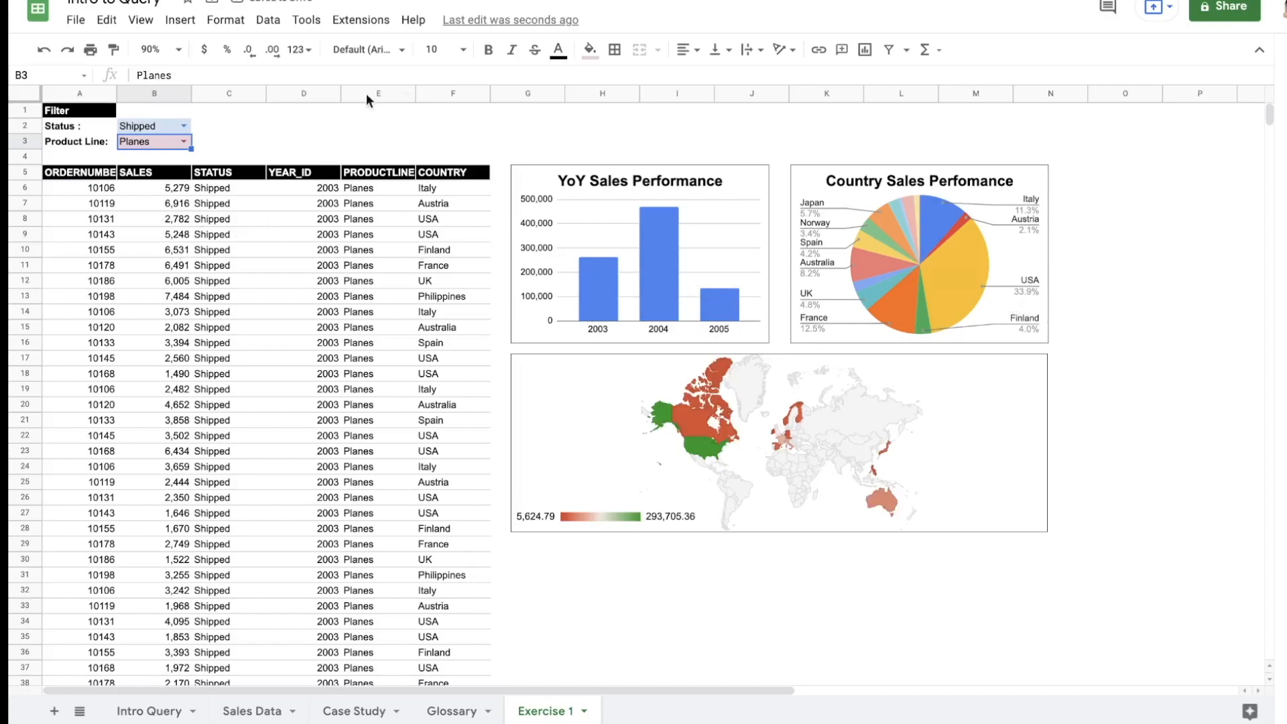
{"action": "left_click", "coordinate": [181, 142]}
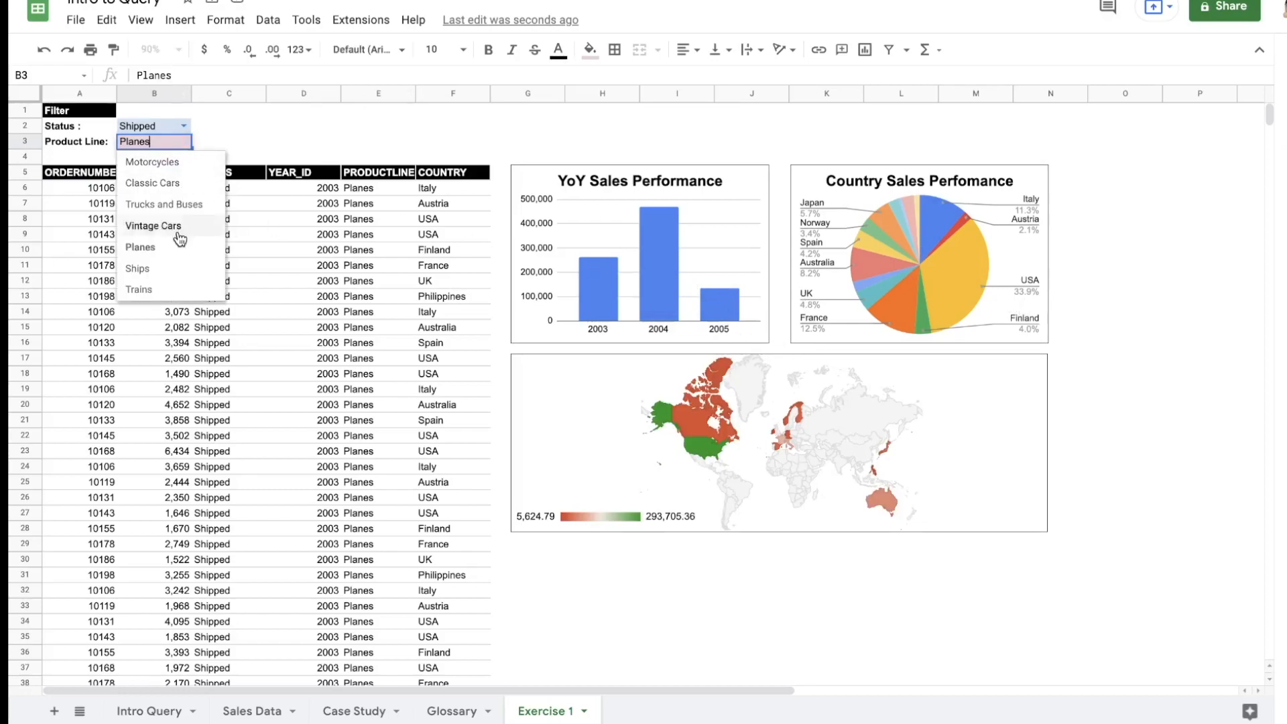
{"action": "left_click", "coordinate": [186, 211]}
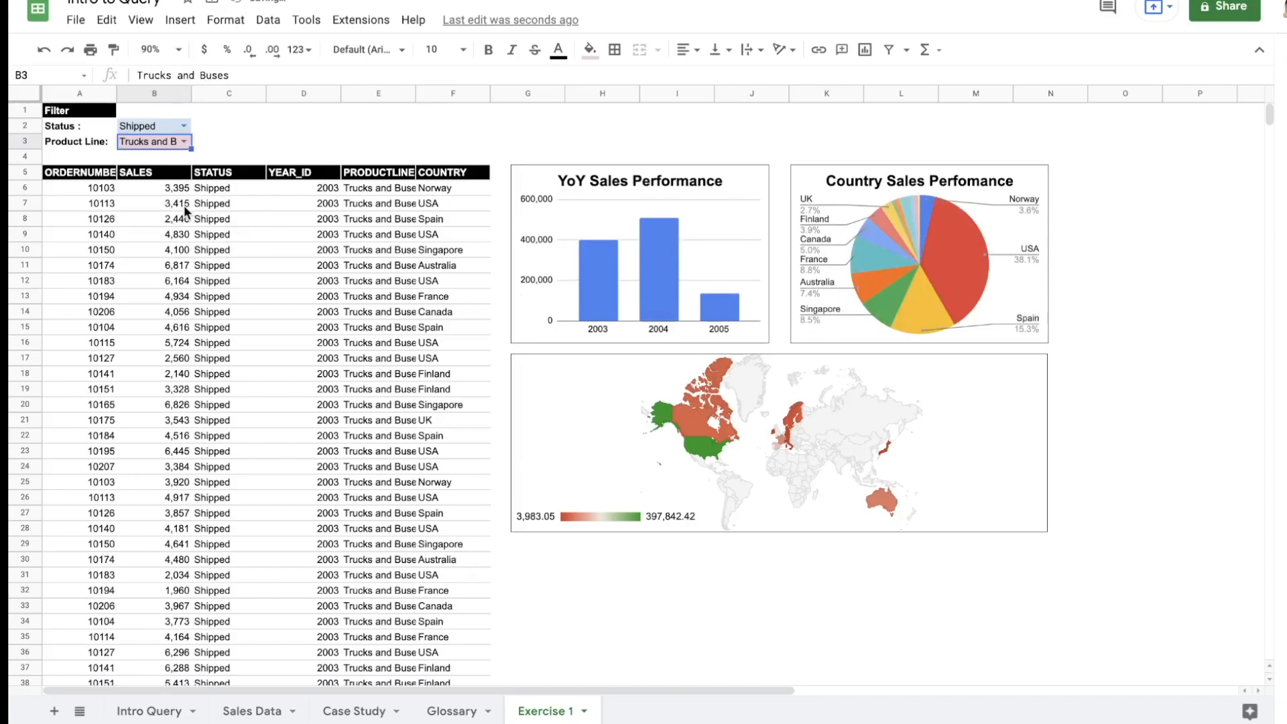